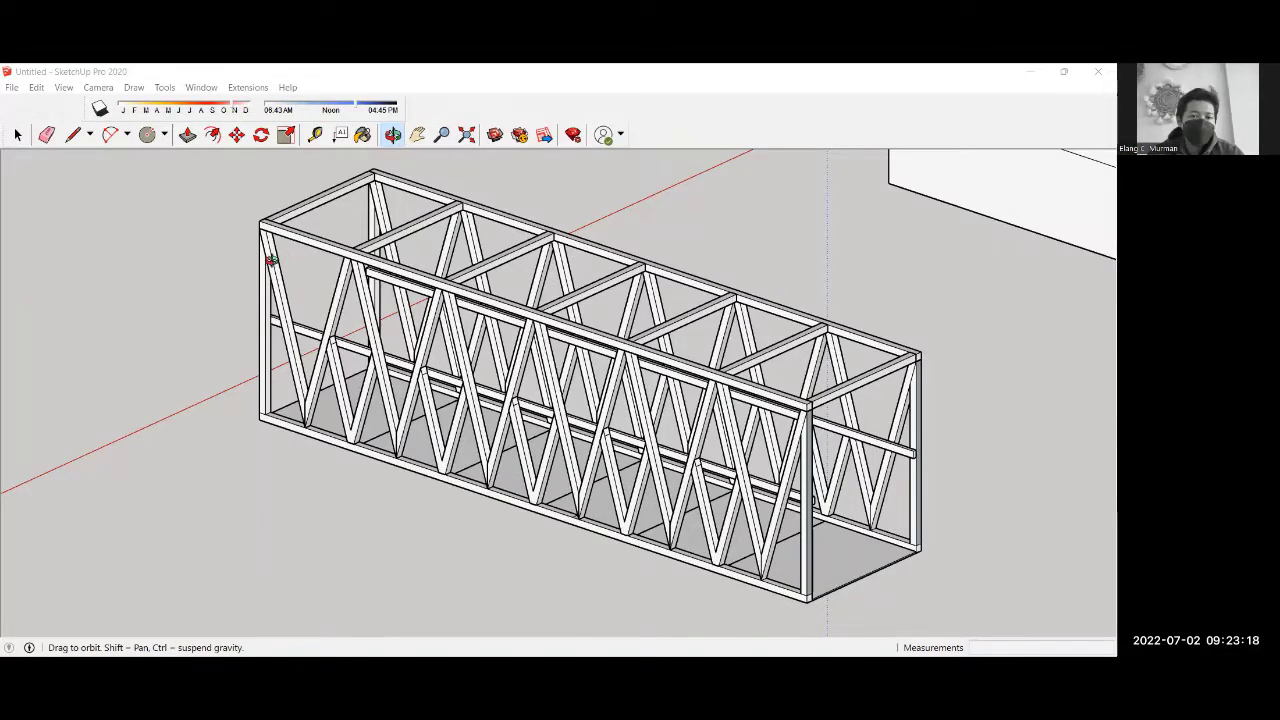
# Inspect the overall truss bridge model from both long sides and from its end opening
pyautogui.moveTo(271, 259); pyautogui.dragTo(617, 286)
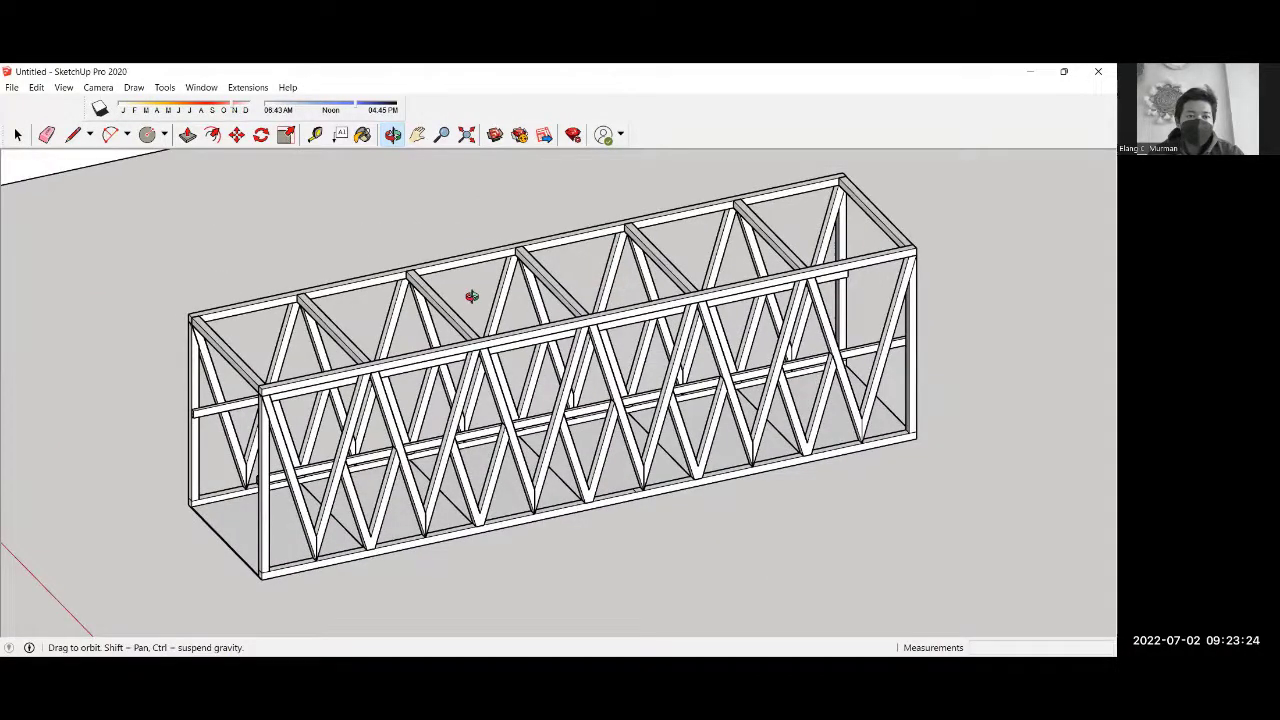
pyautogui.moveTo(357, 376); pyautogui.dragTo(361, 371)
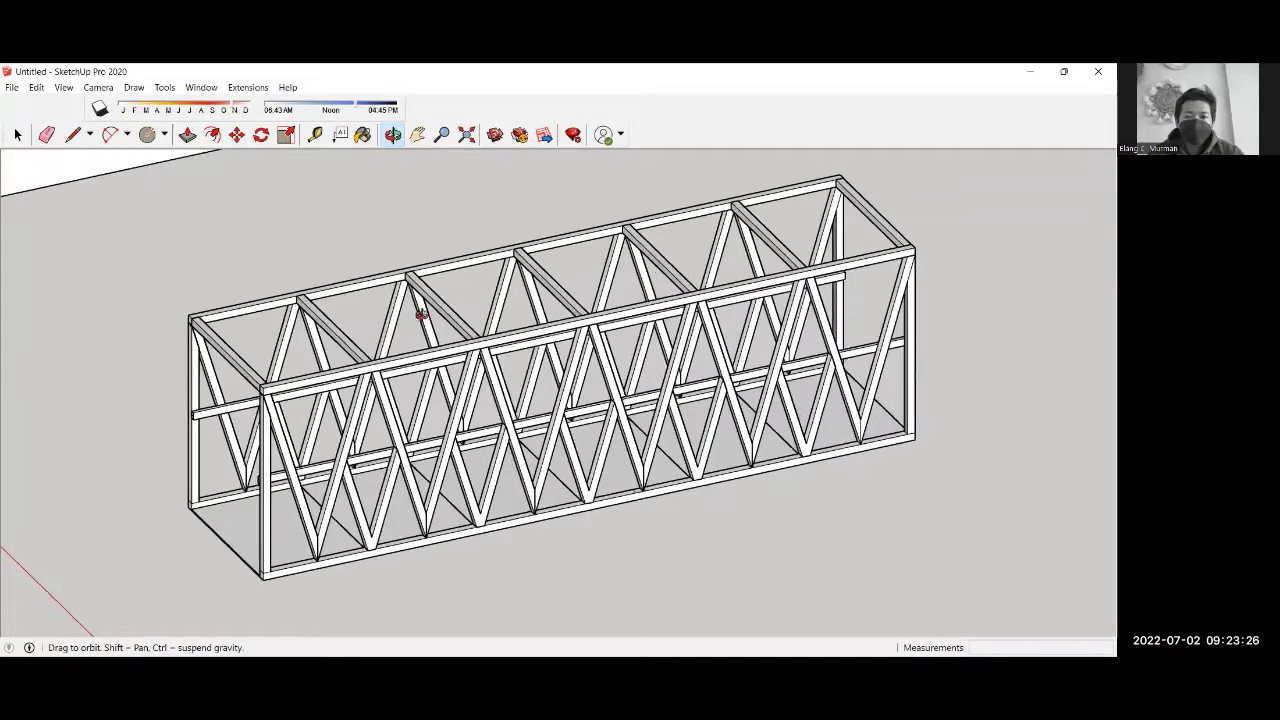
pyautogui.moveTo(421, 315); pyautogui.dragTo(194, 374)
pyautogui.moveTo(269, 363); pyautogui.dragTo(248, 516)
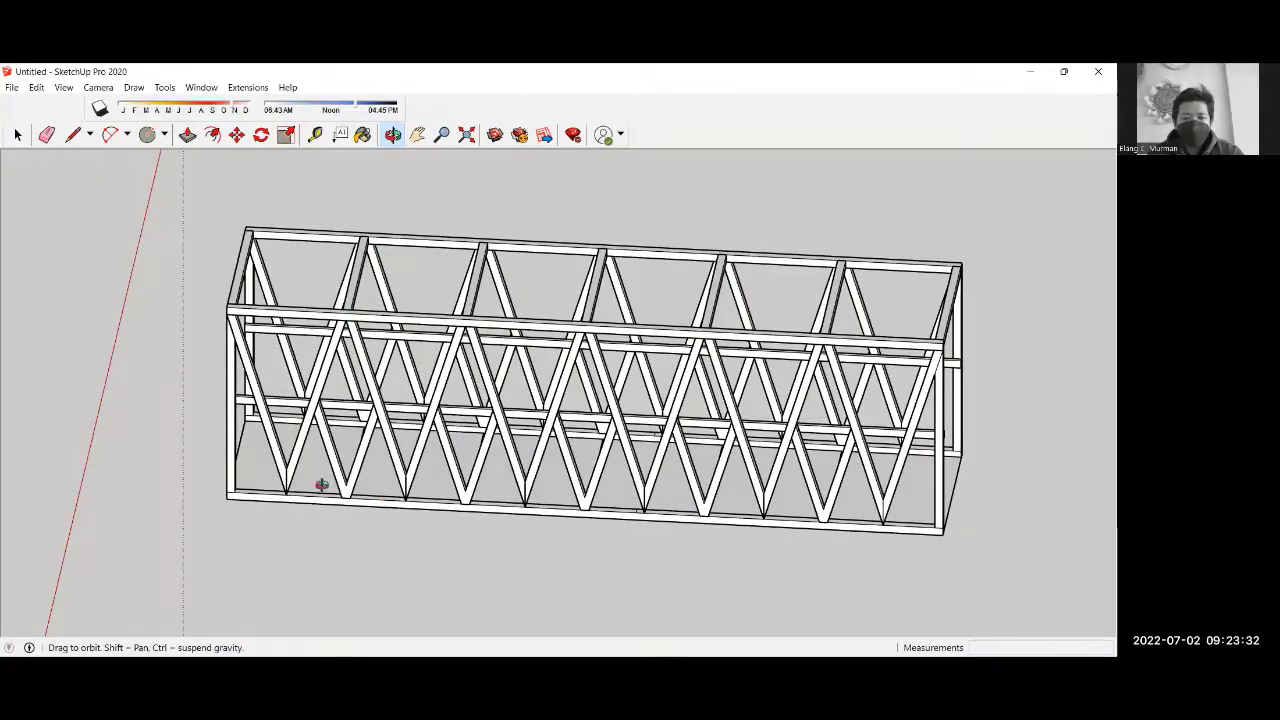
pyautogui.moveTo(251, 471); pyautogui.dragTo(230, 547)
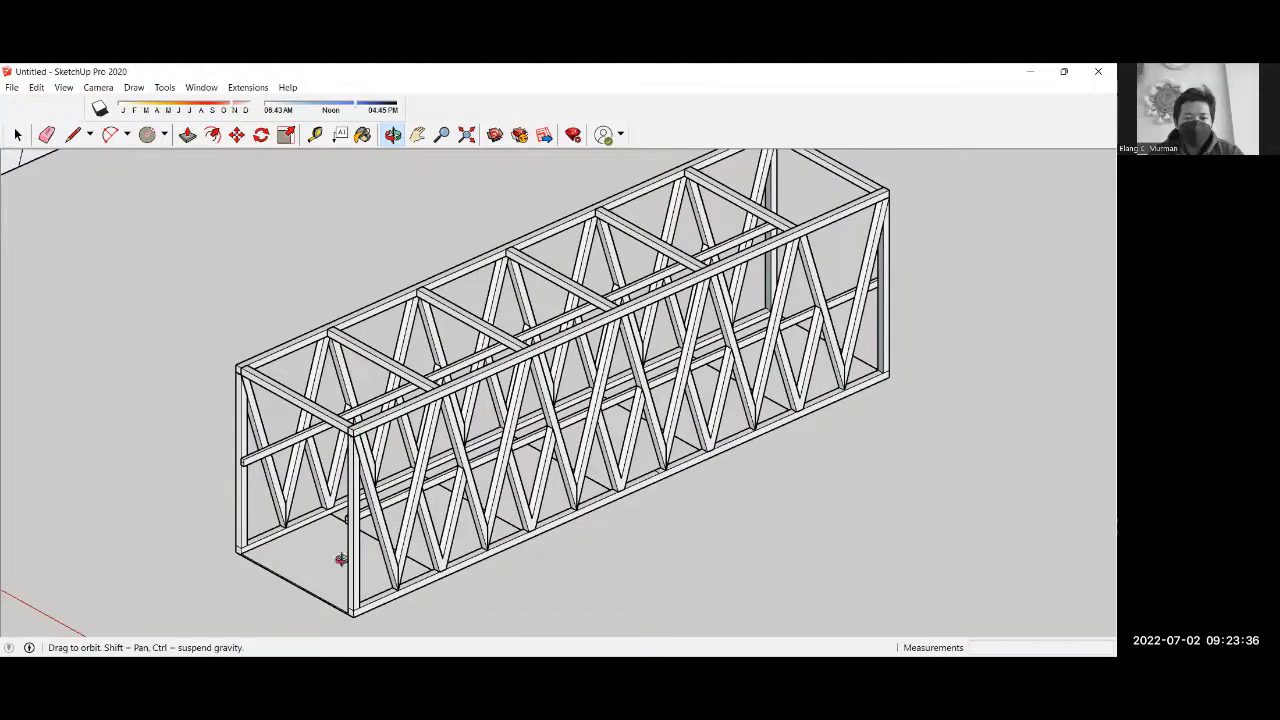
pyautogui.moveTo(350, 605); pyautogui.dragTo(301, 566)
pyautogui.moveTo(246, 317); pyautogui.dragTo(242, 311)
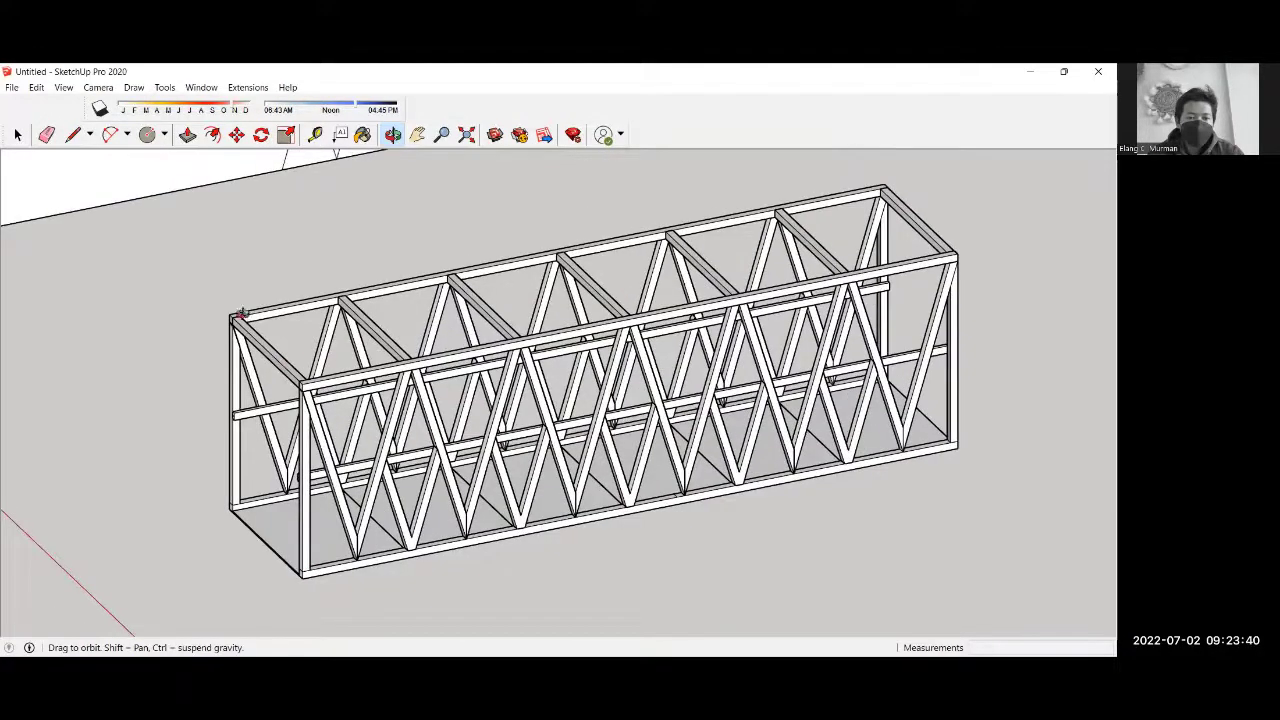
# Examine the bridge's end frame up close: the upper corner joint, the lower corner at the deck, and the mid-height rail end
pyautogui.scroll(4, 238, 322)
pyautogui.scroll(3, 275, 360)
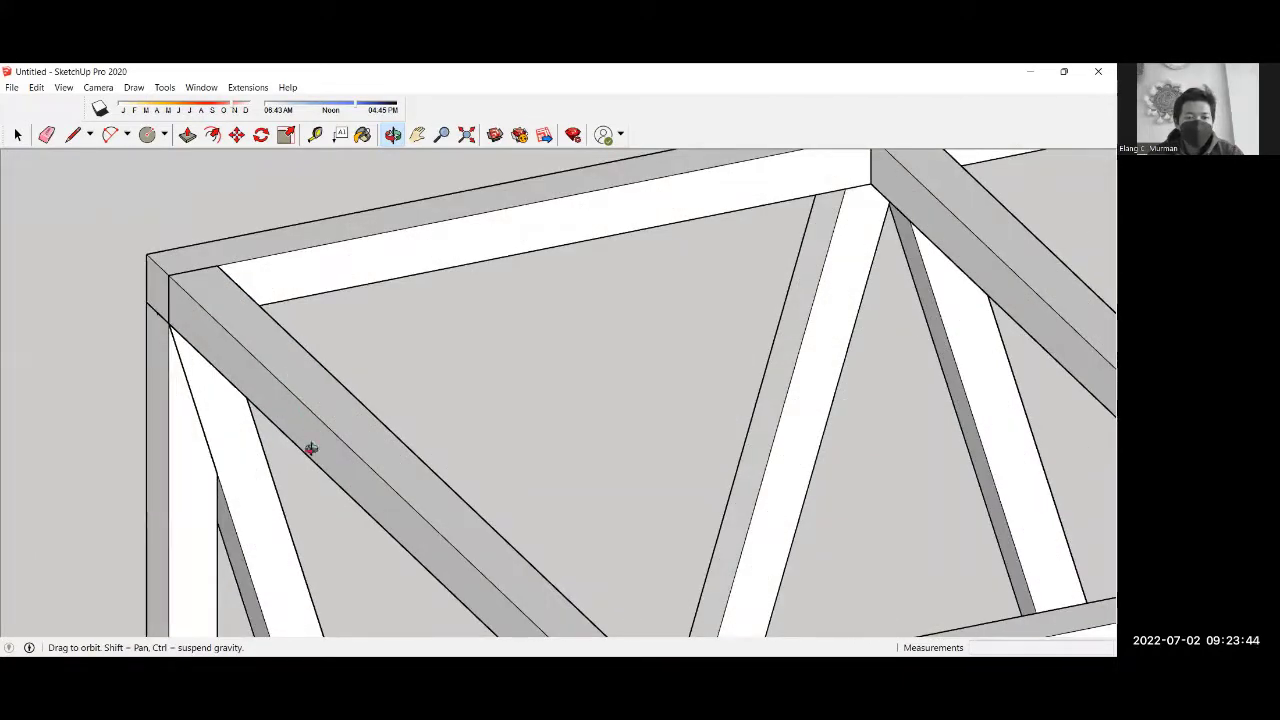
pyautogui.scroll(-2, 289, 251)
pyautogui.scroll(-2, 295, 245)
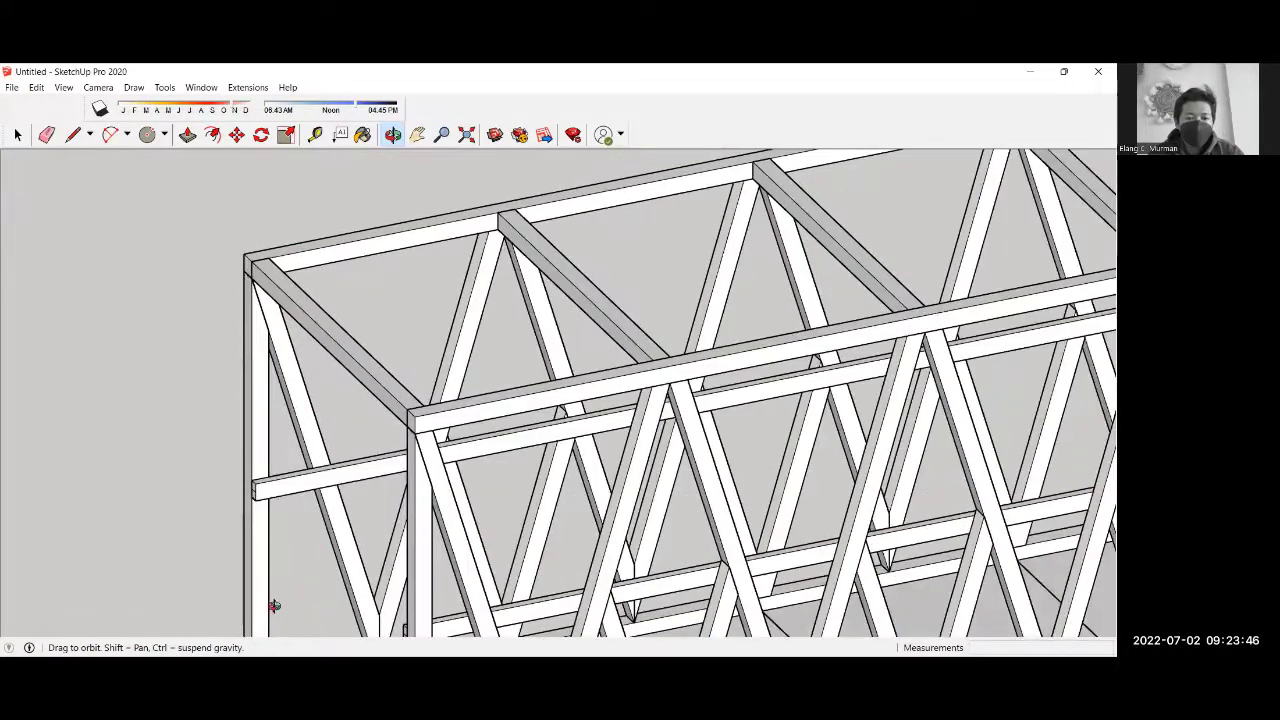
pyautogui.scroll(-3, 288, 598)
pyautogui.scroll(4, 281, 580)
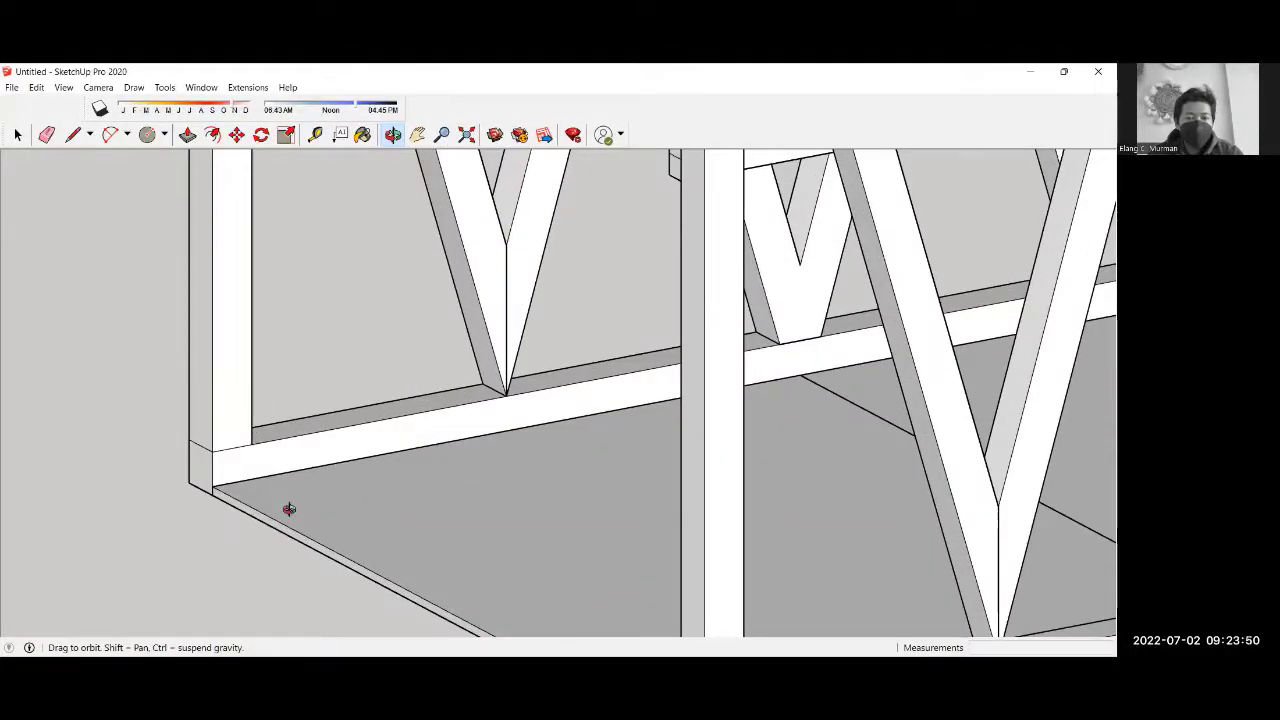
pyautogui.scroll(-3, 211, 491)
pyautogui.scroll(-3, 203, 469)
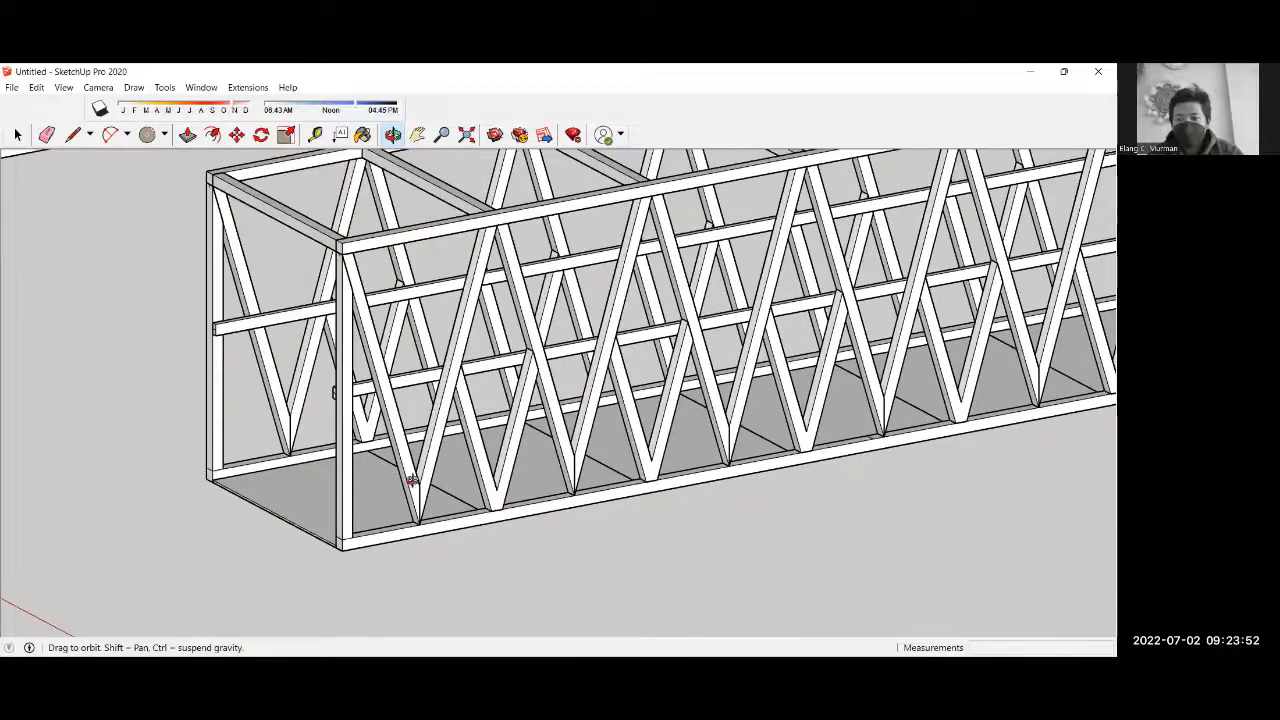
pyautogui.moveTo(203, 469); pyautogui.dragTo(259, 306)
pyautogui.scroll(4, 250, 280)
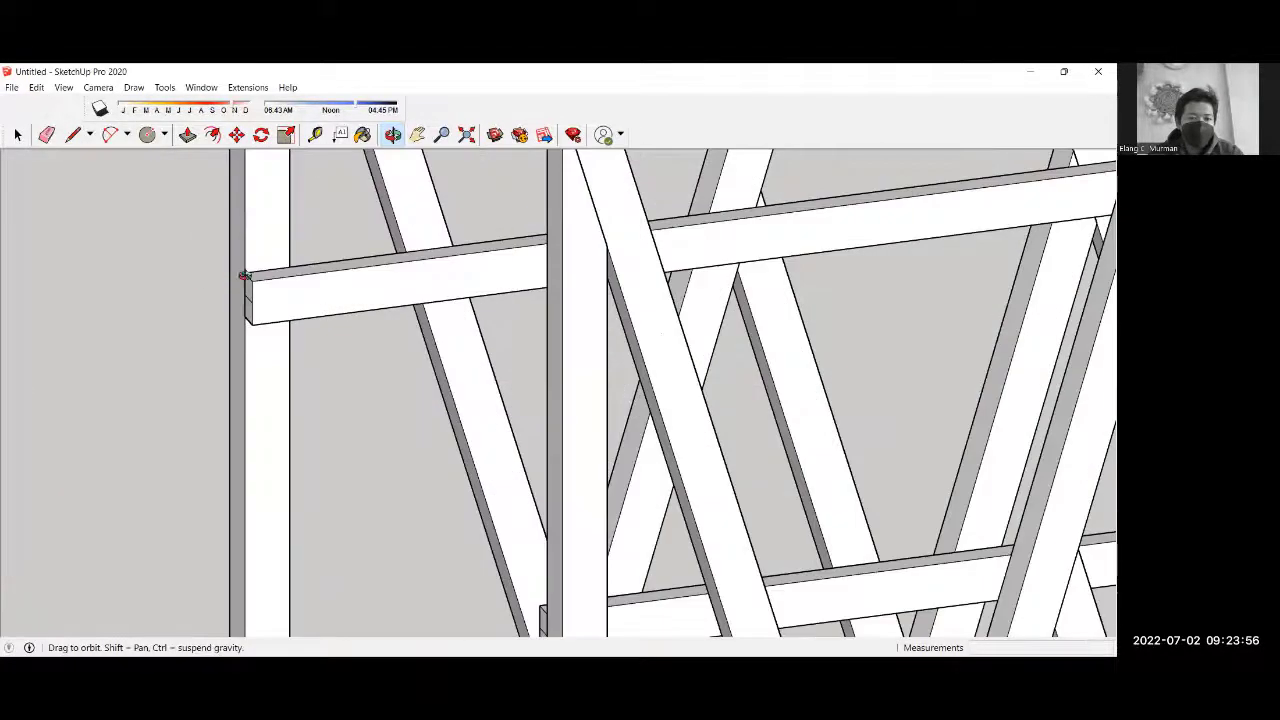
pyautogui.scroll(-4, 257, 291)
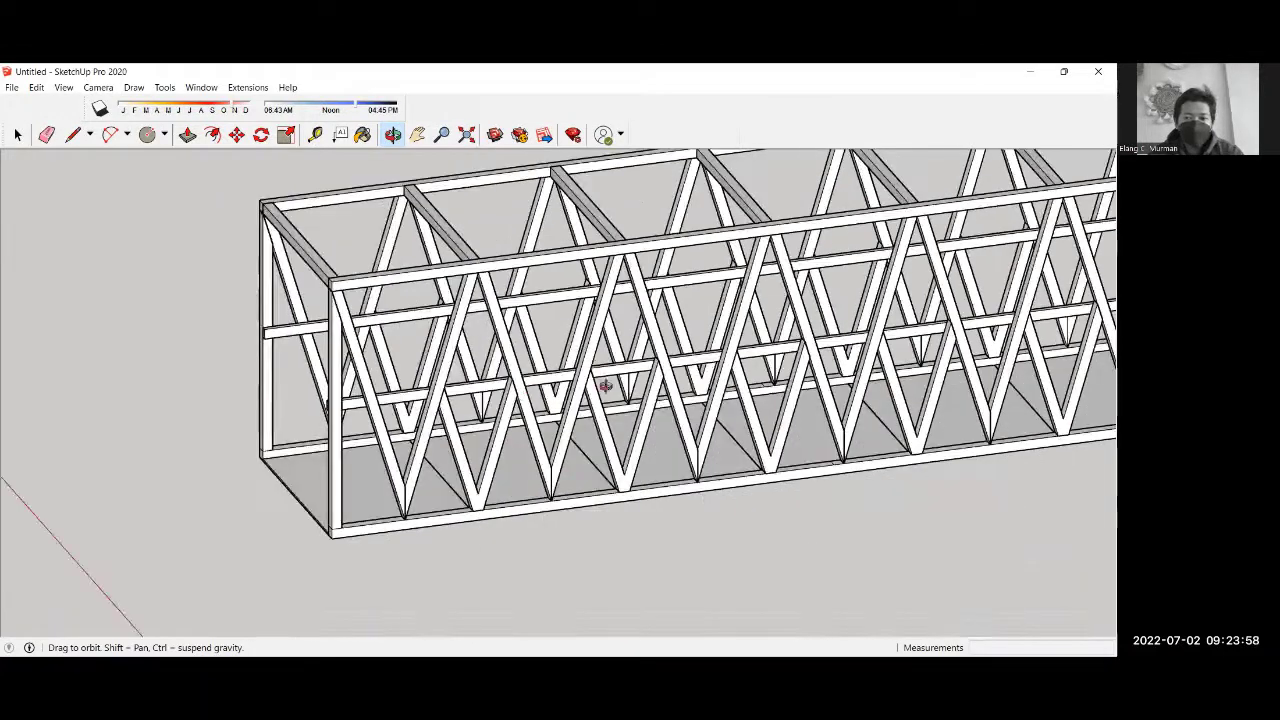
# Review the bridge's top cross members, side diagonals and deck from opposite ends
pyautogui.moveTo(668, 372); pyautogui.dragTo(628, 420)
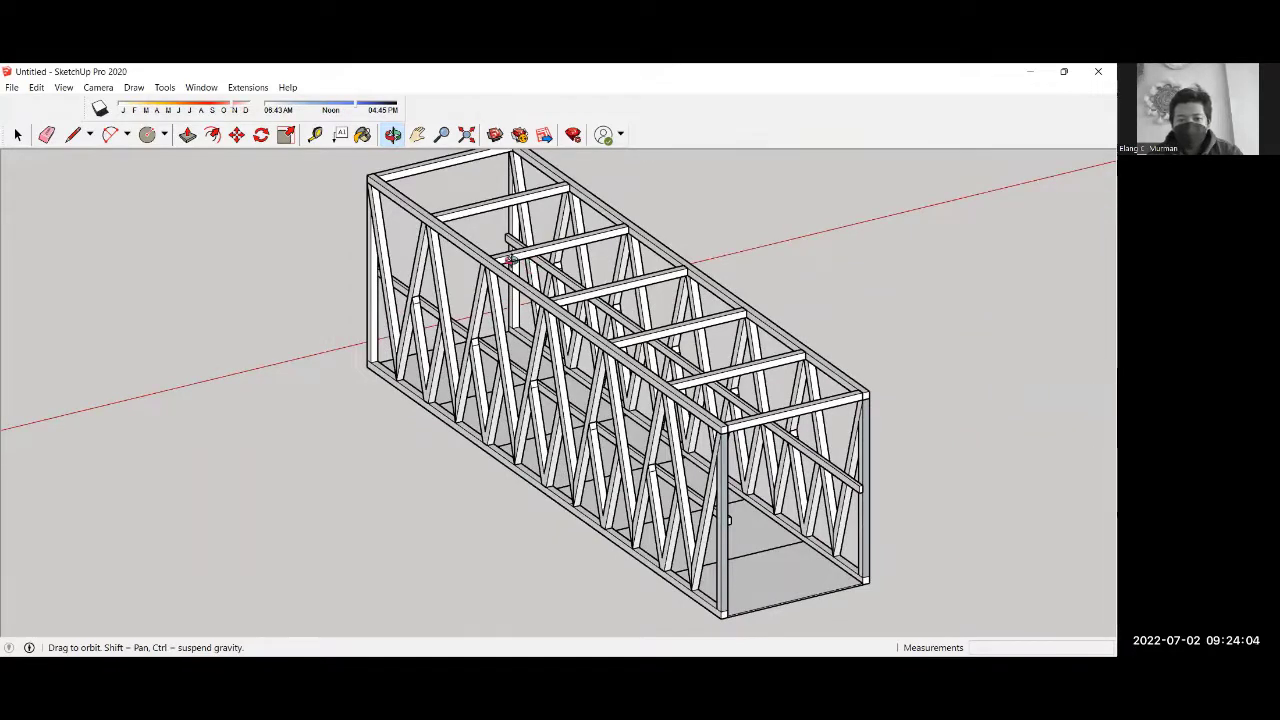
pyautogui.moveTo(565, 346); pyautogui.dragTo(628, 347)
pyautogui.moveTo(729, 328); pyautogui.dragTo(915, 346)
pyautogui.moveTo(280, 354); pyautogui.dragTo(528, 306)
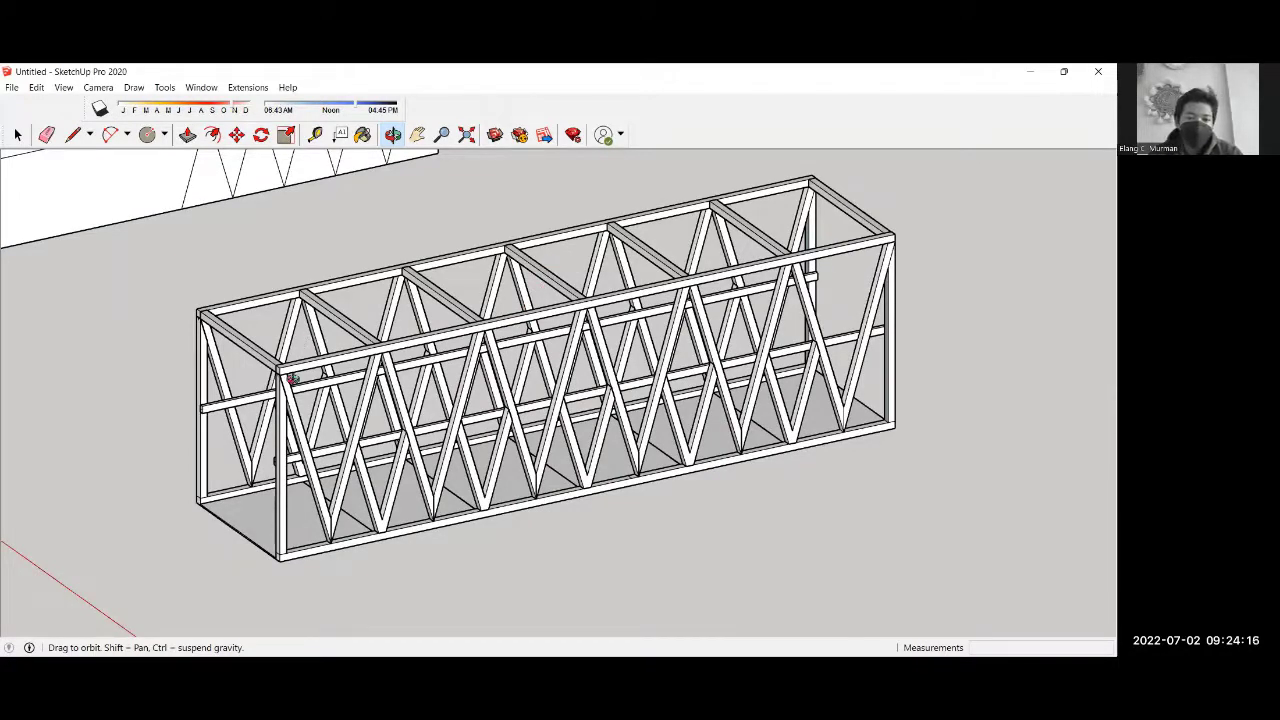
pyautogui.moveTo(299, 418); pyautogui.dragTo(270, 407)
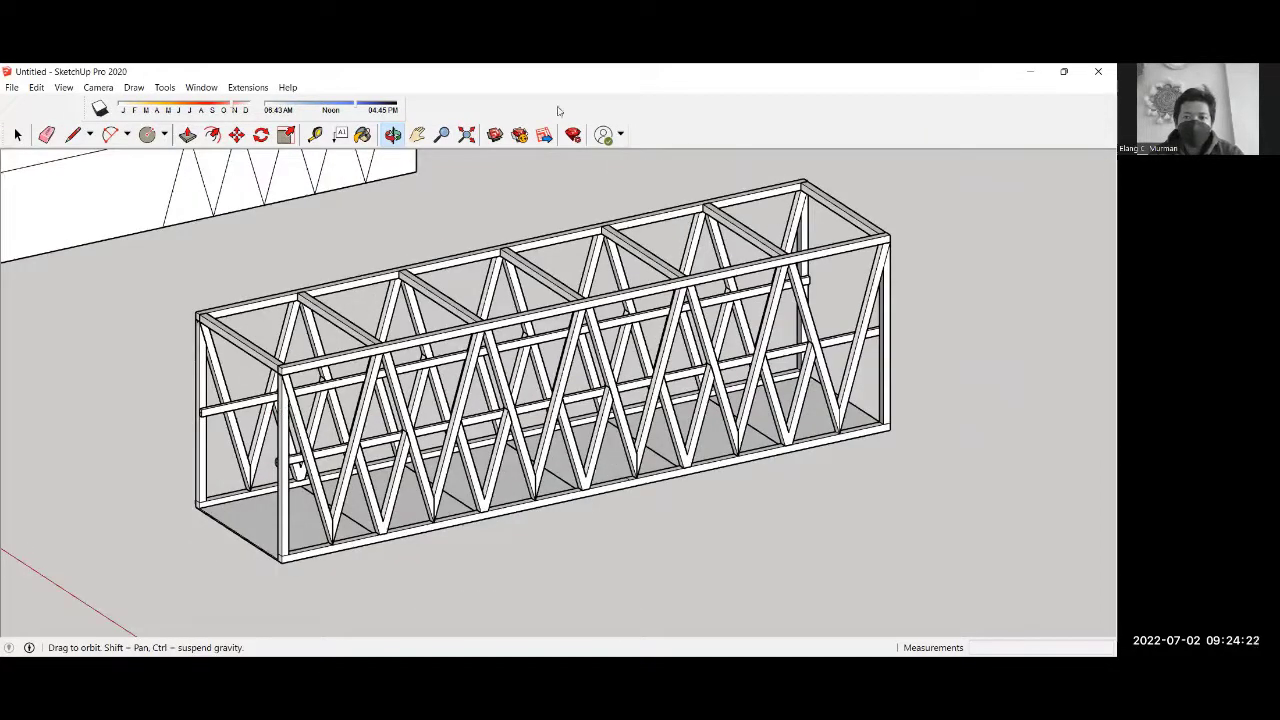
pyautogui.moveTo(290, 466); pyautogui.dragTo(254, 466)
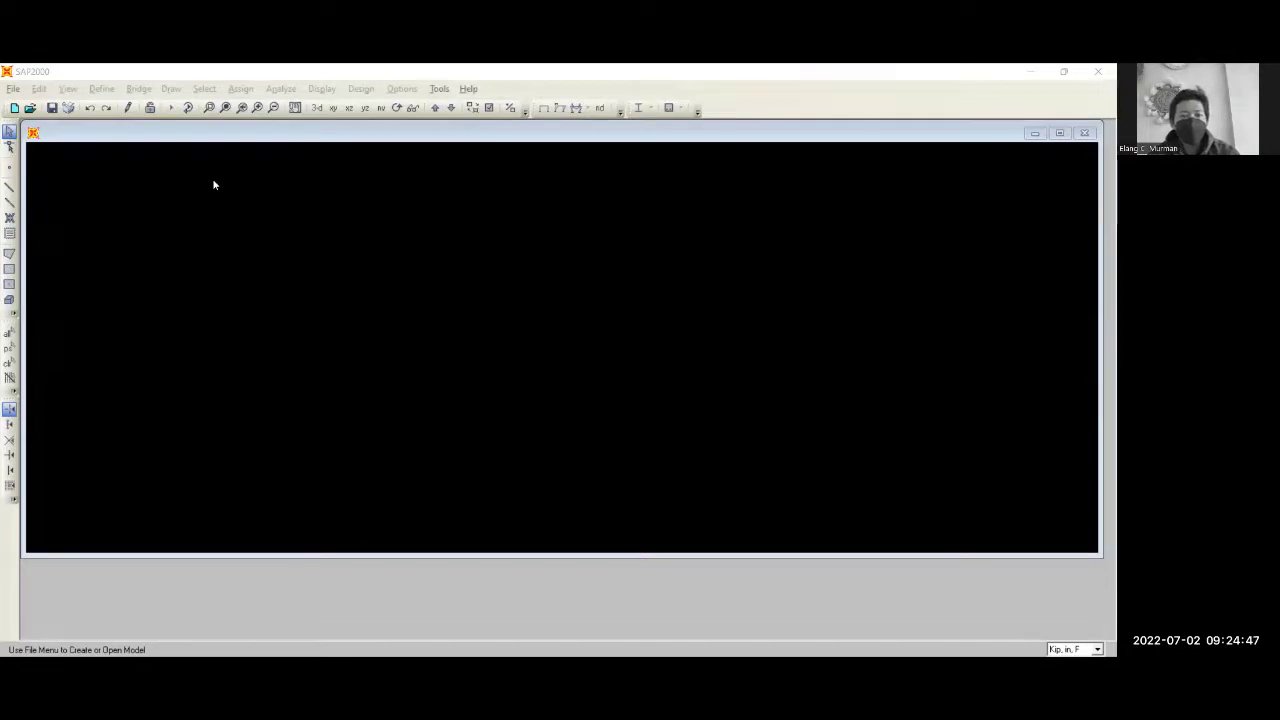
# Switch to SAP2000 and create a new model in Tonf, m, C units from the Grid Only template
pyautogui.click(15, 89)
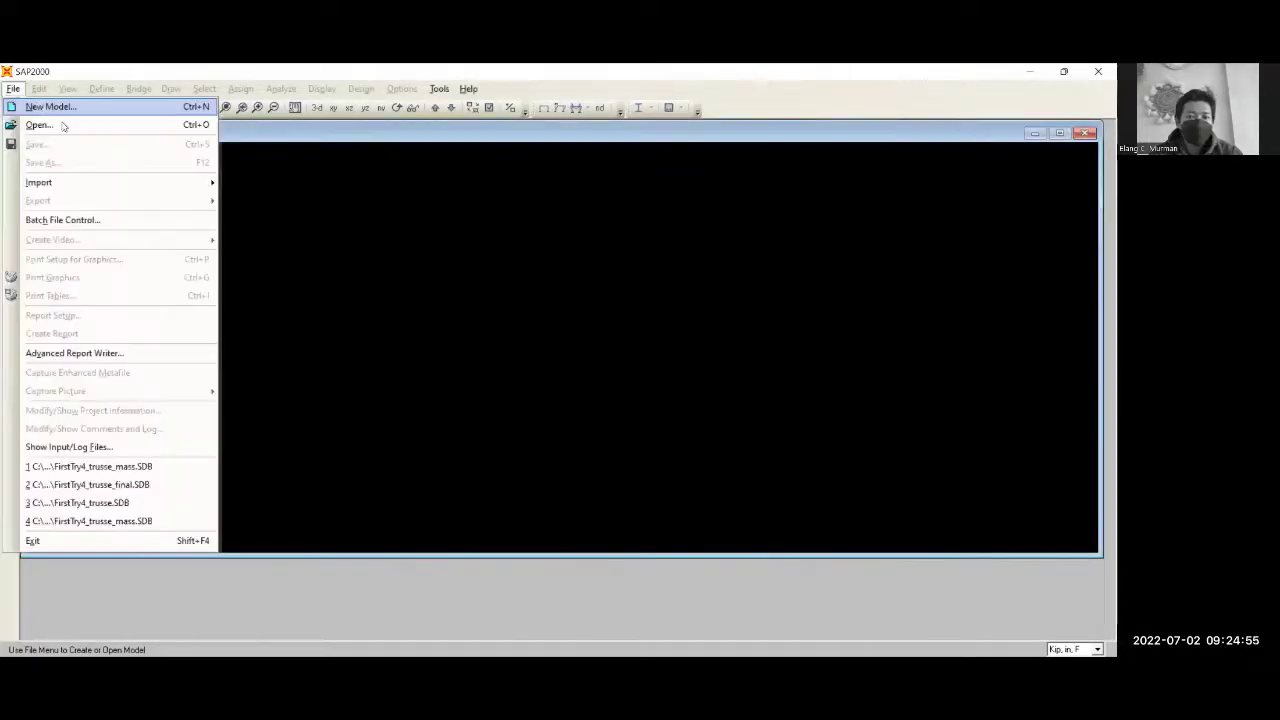
pyautogui.click(62, 110)
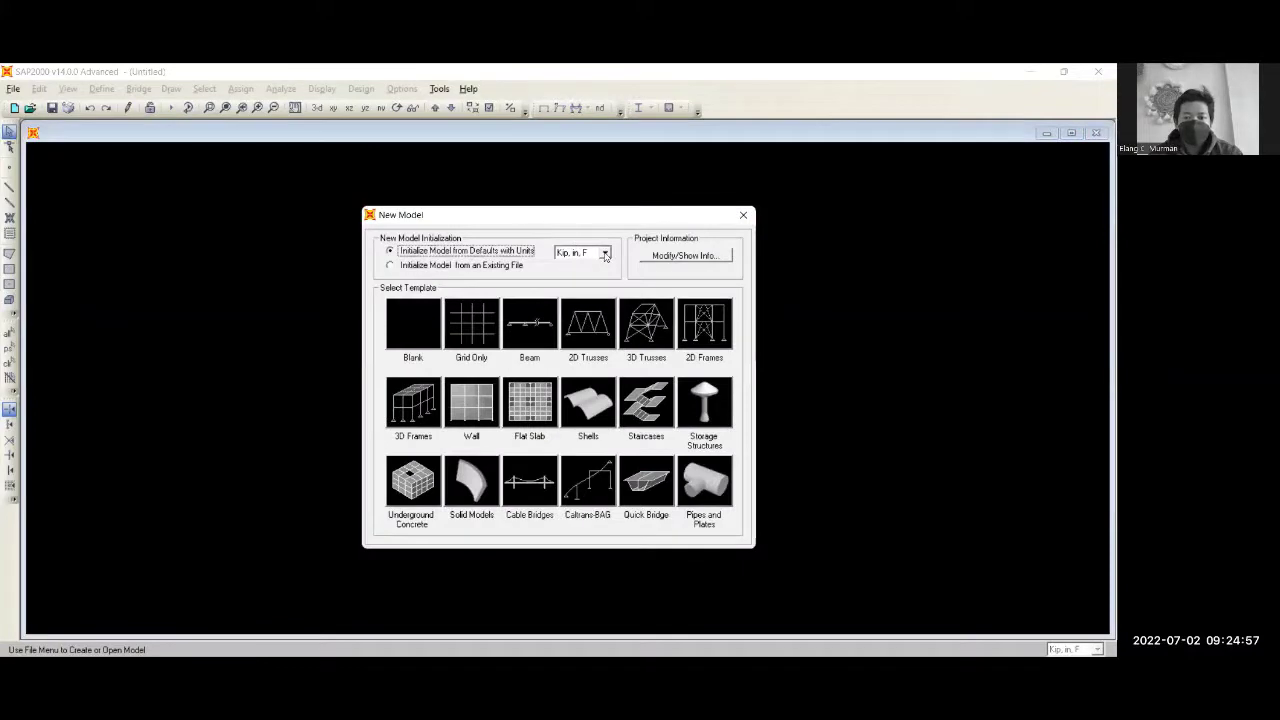
pyautogui.click(605, 253)
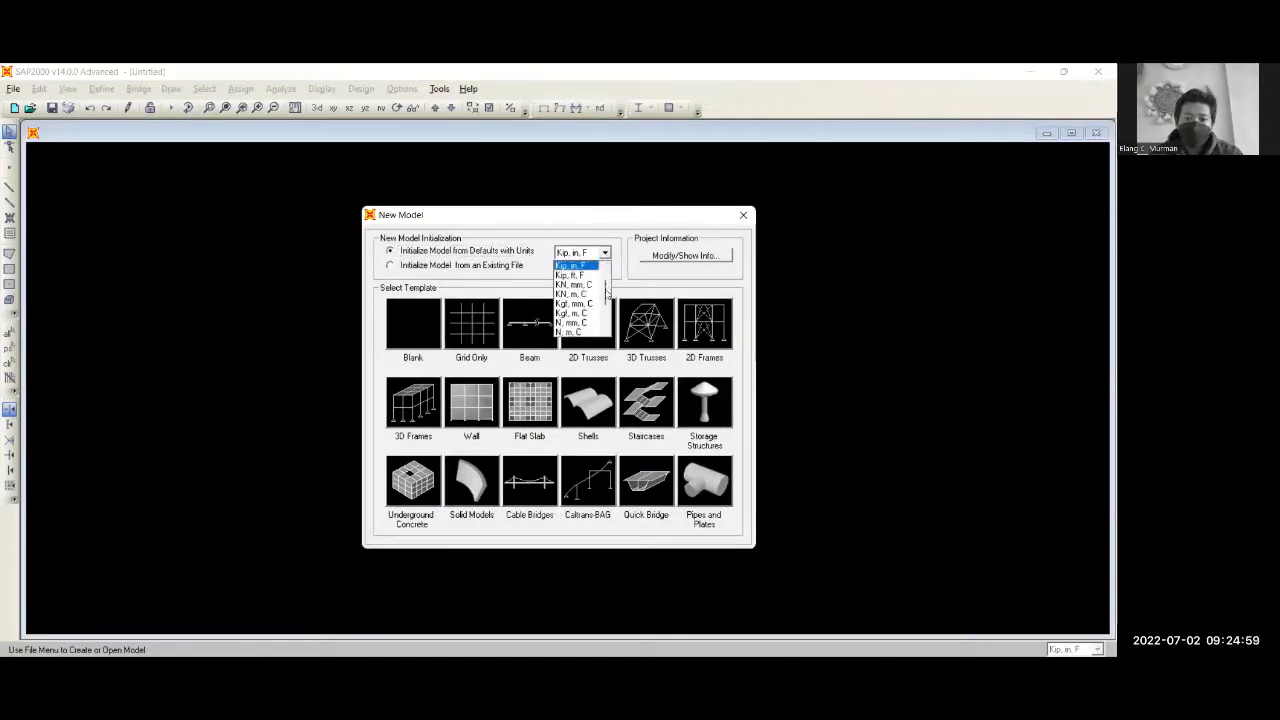
pyautogui.scroll(-2, 607, 290)
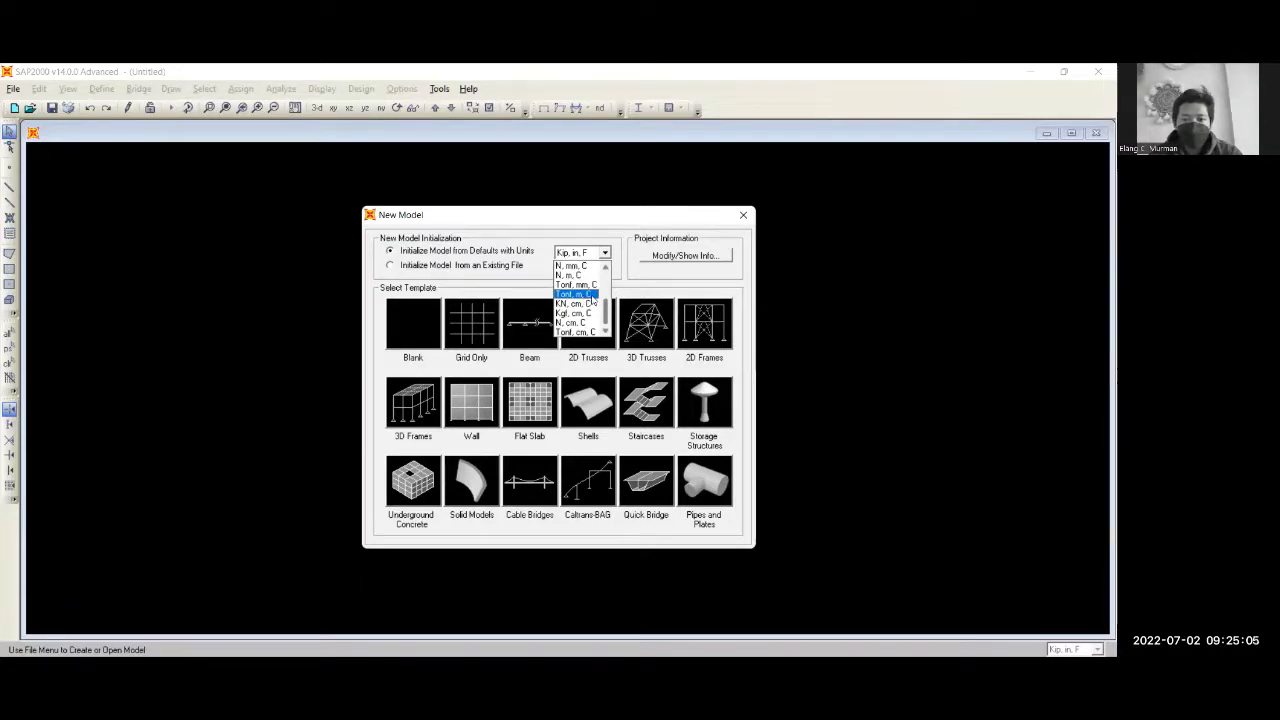
pyautogui.click(590, 295)
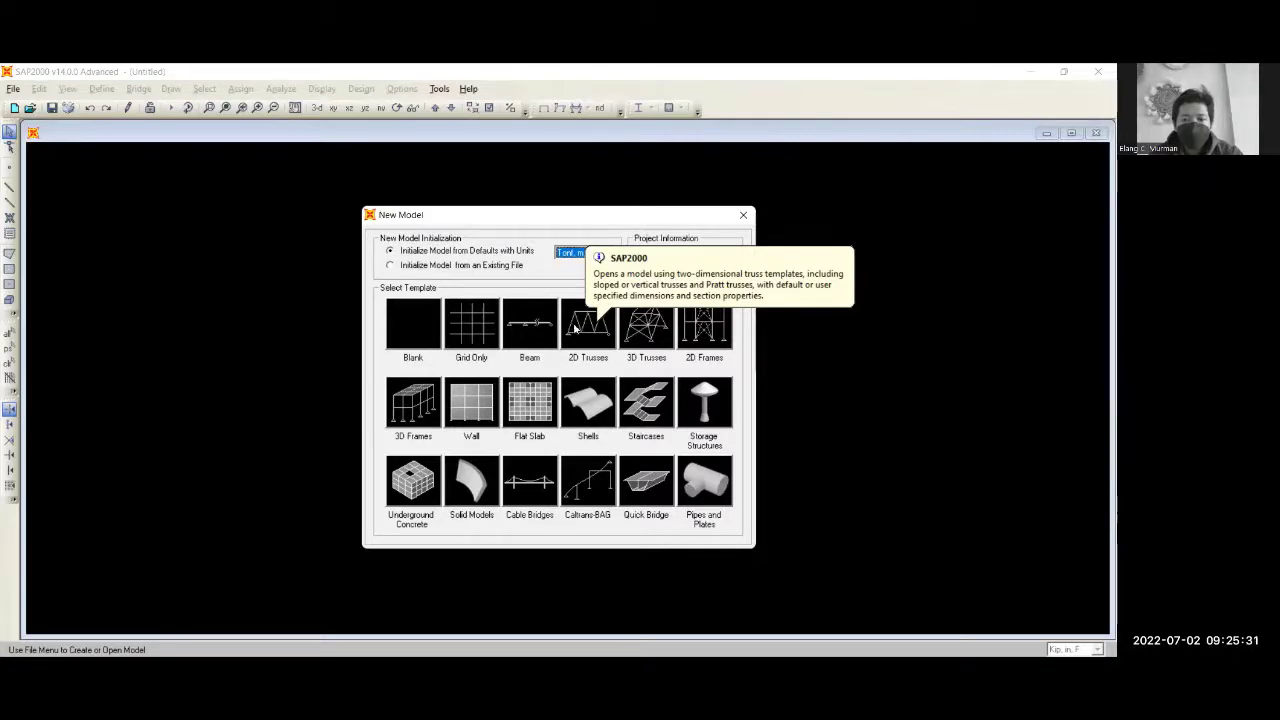
pyautogui.click(483, 335)
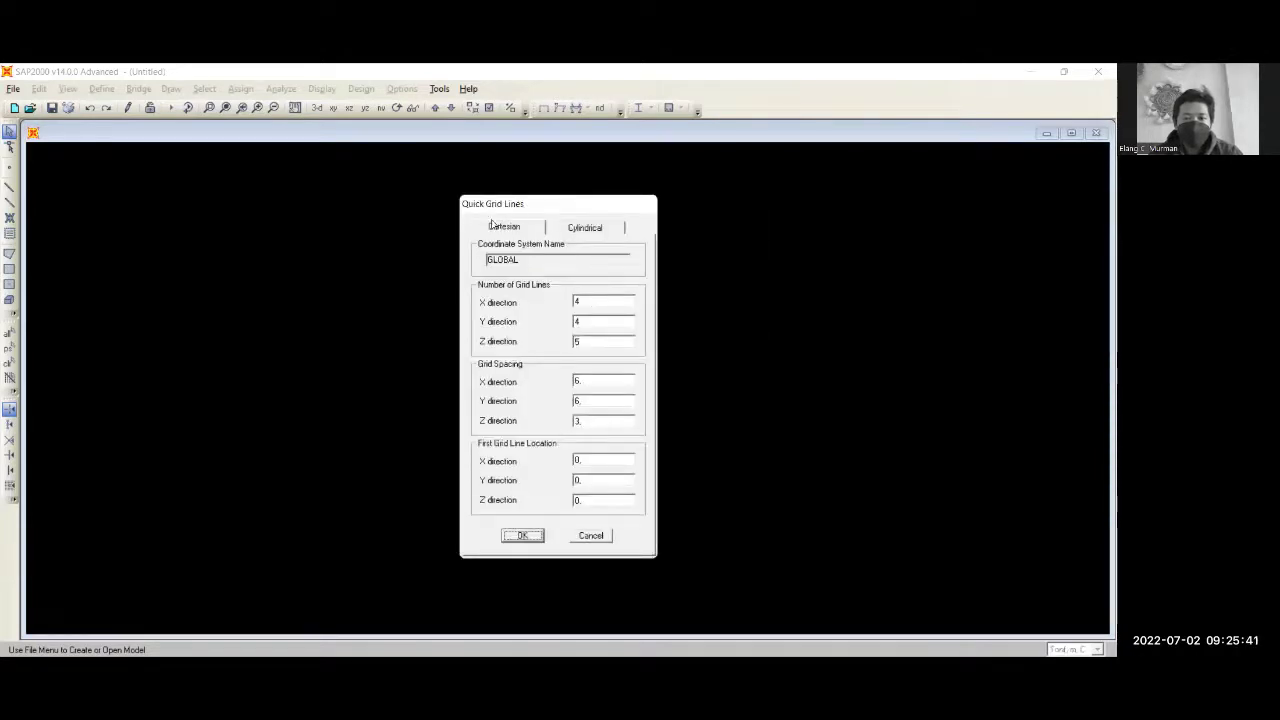
# Set the number of Cartesian grid lines to 25 in X, 2 in Y and 2 in Z
pyautogui.doubleClick(593, 299)
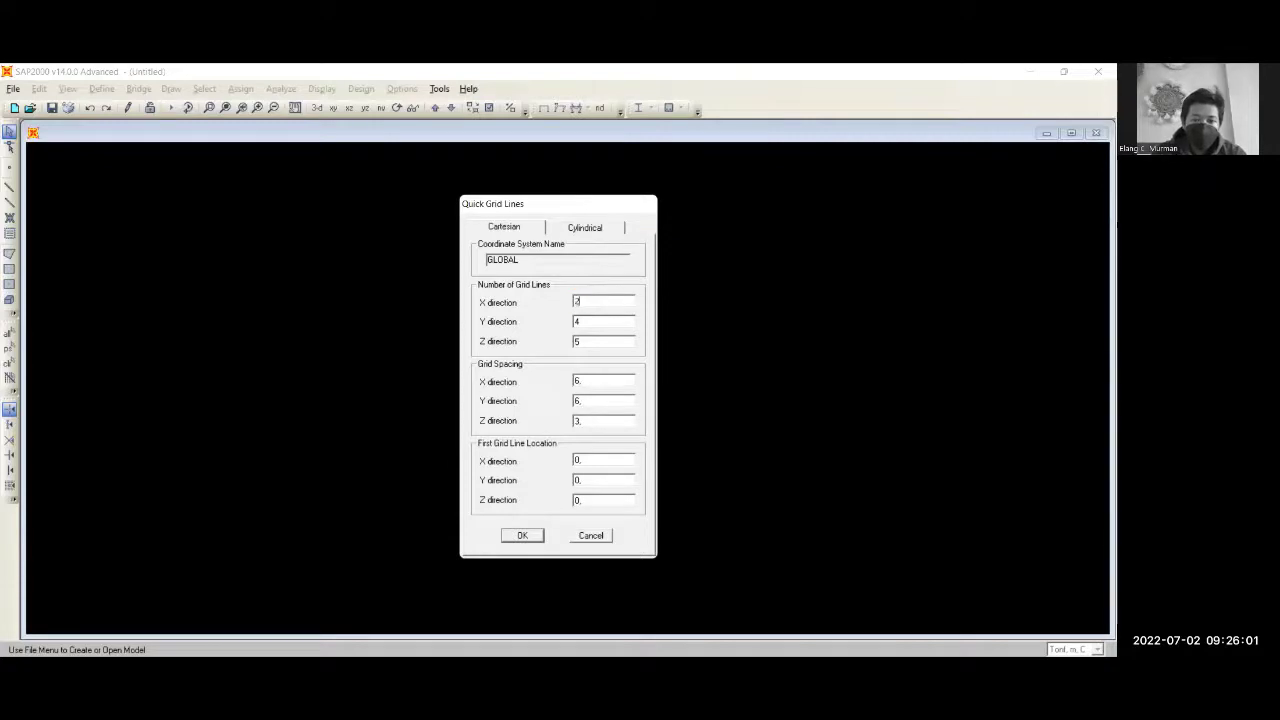
pyautogui.write('25')
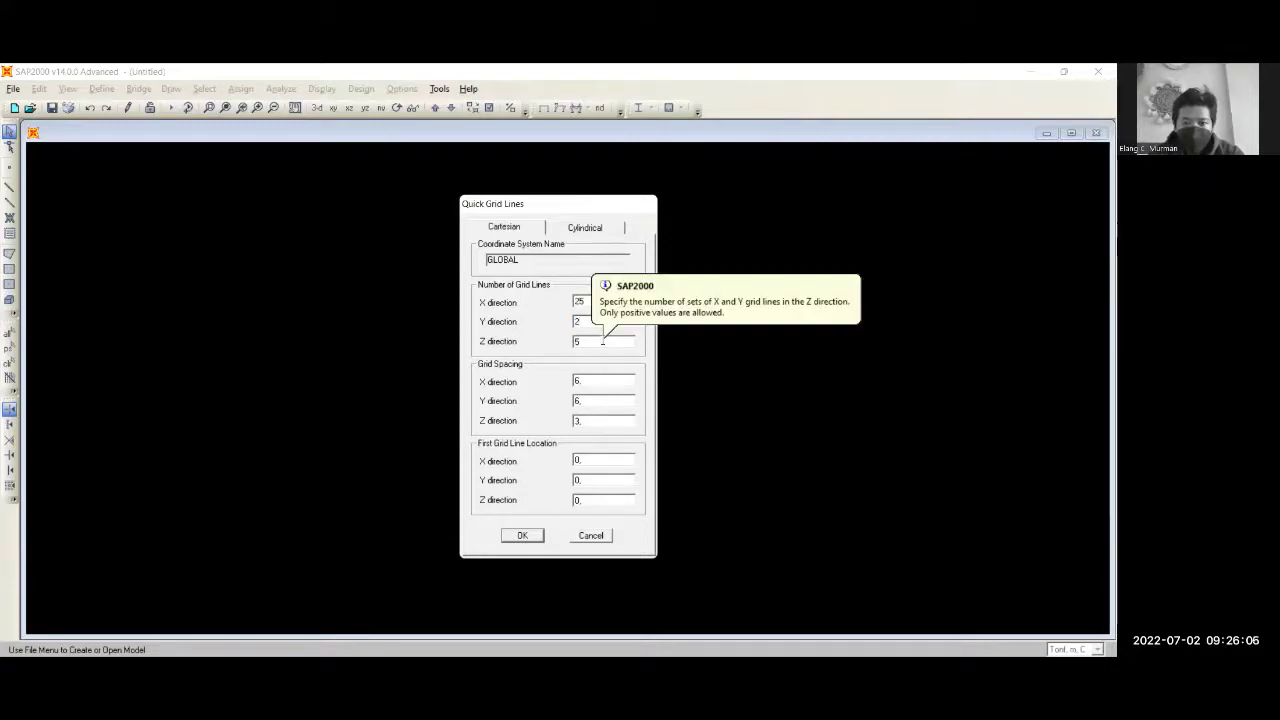
pyautogui.write('2')
pyautogui.press('Tab')
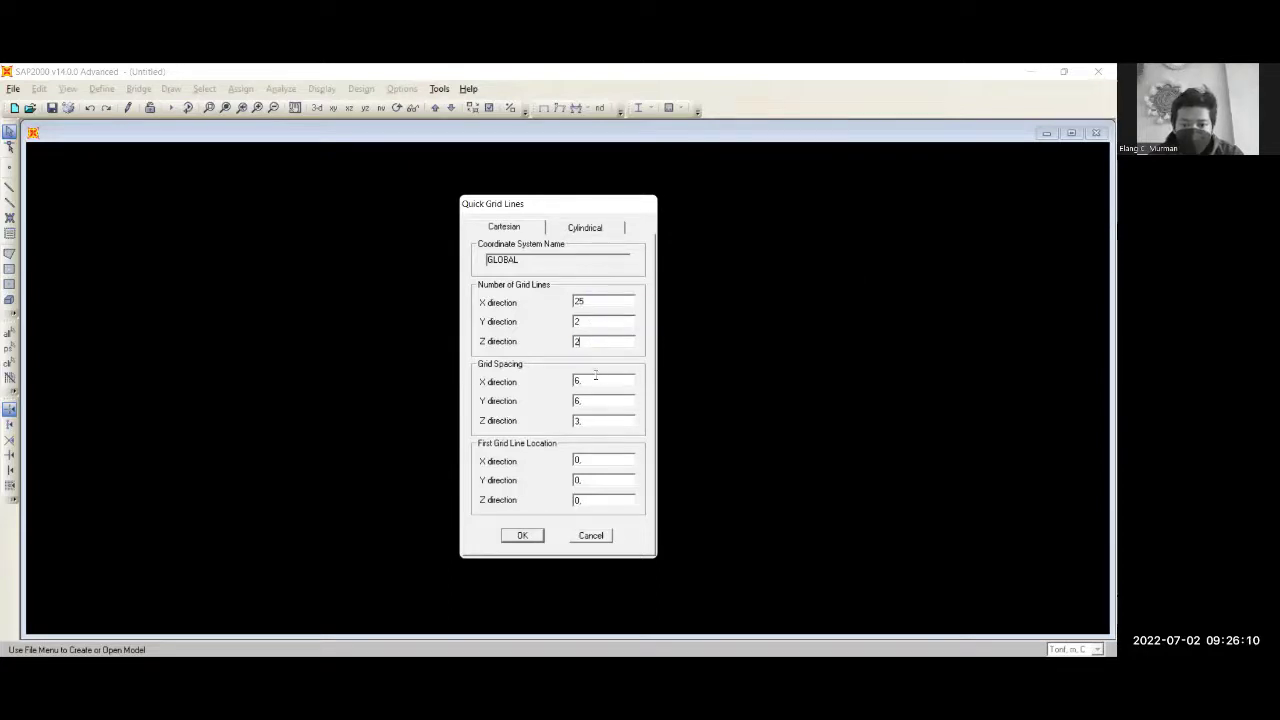
pyautogui.press('Tab')
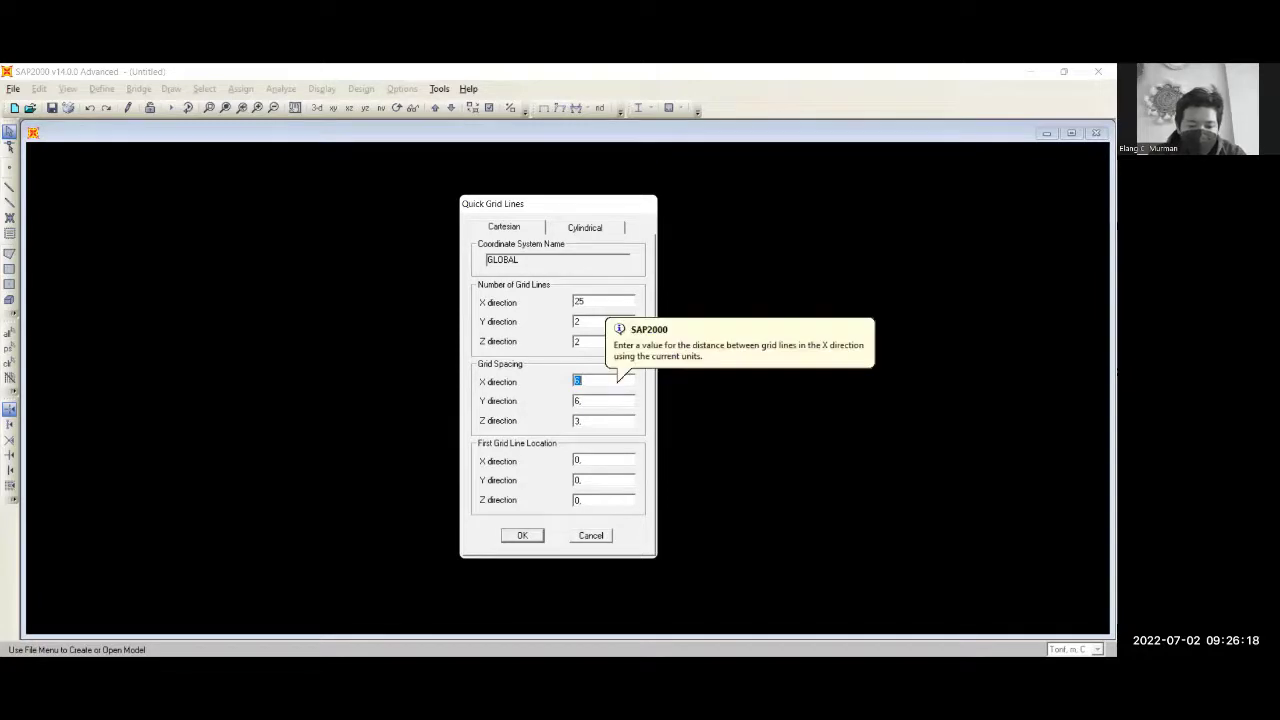
# Set the grid spacing to 0.375 m in X, 2 m in Y and 2.5 m in Z, and generate the grid
pyautogui.write('0.375')
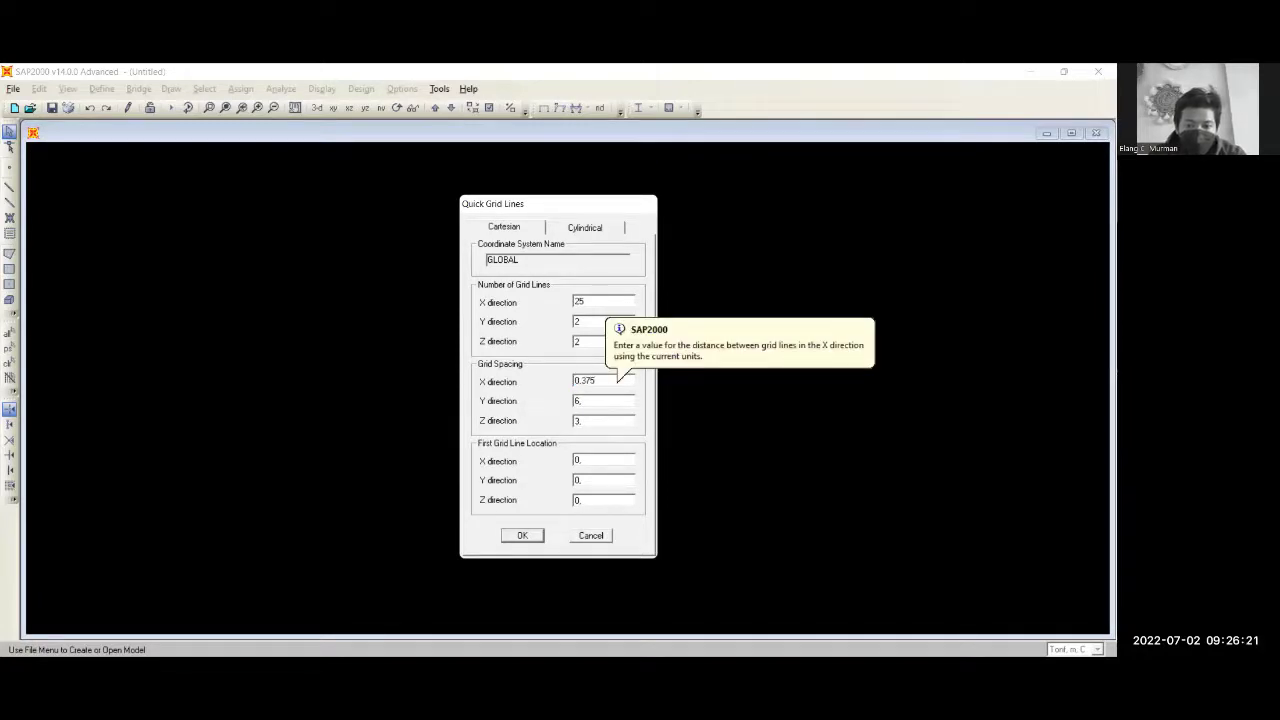
pyautogui.click(607, 403)
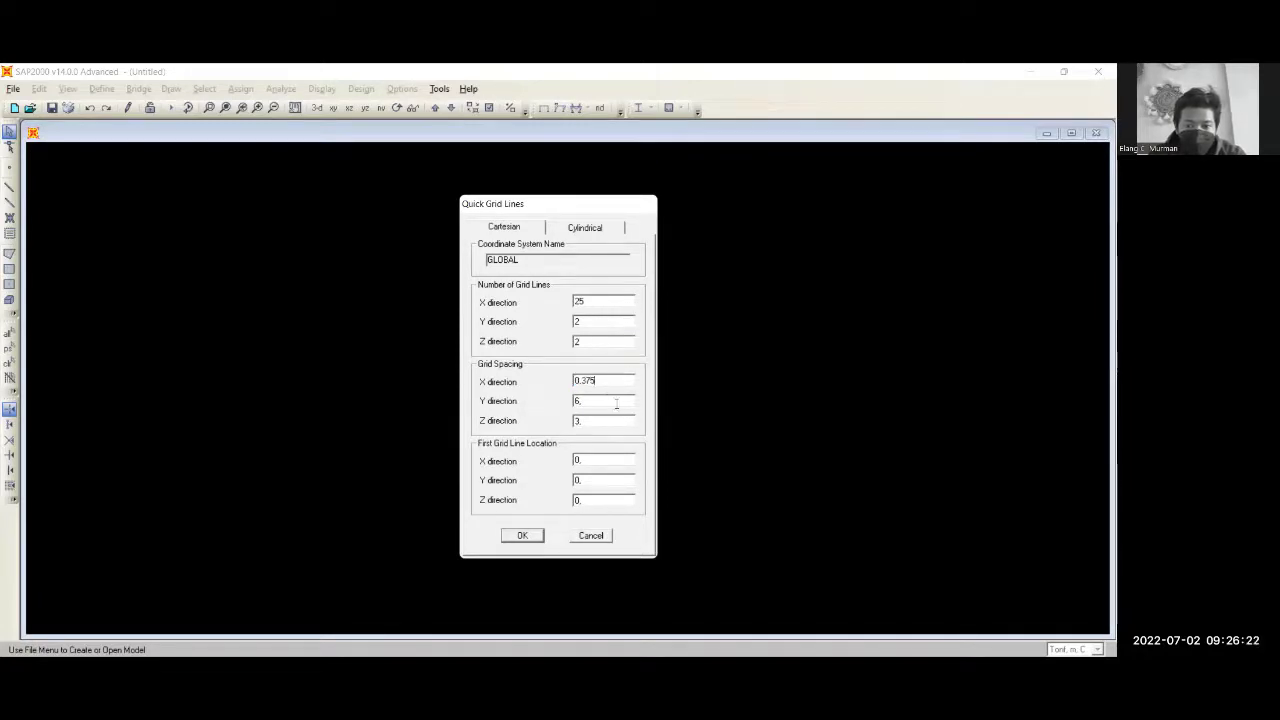
pyautogui.doubleClick(607, 403)
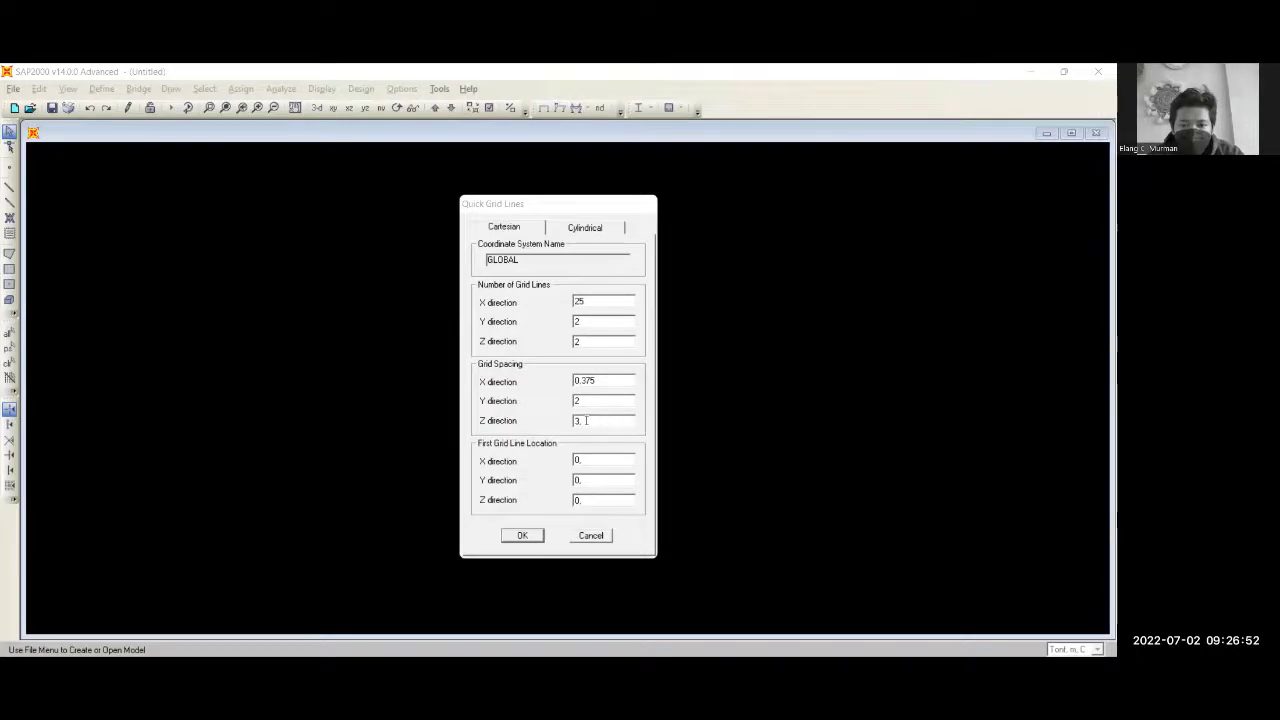
pyautogui.doubleClick(586, 420)
pyautogui.write('2.5')
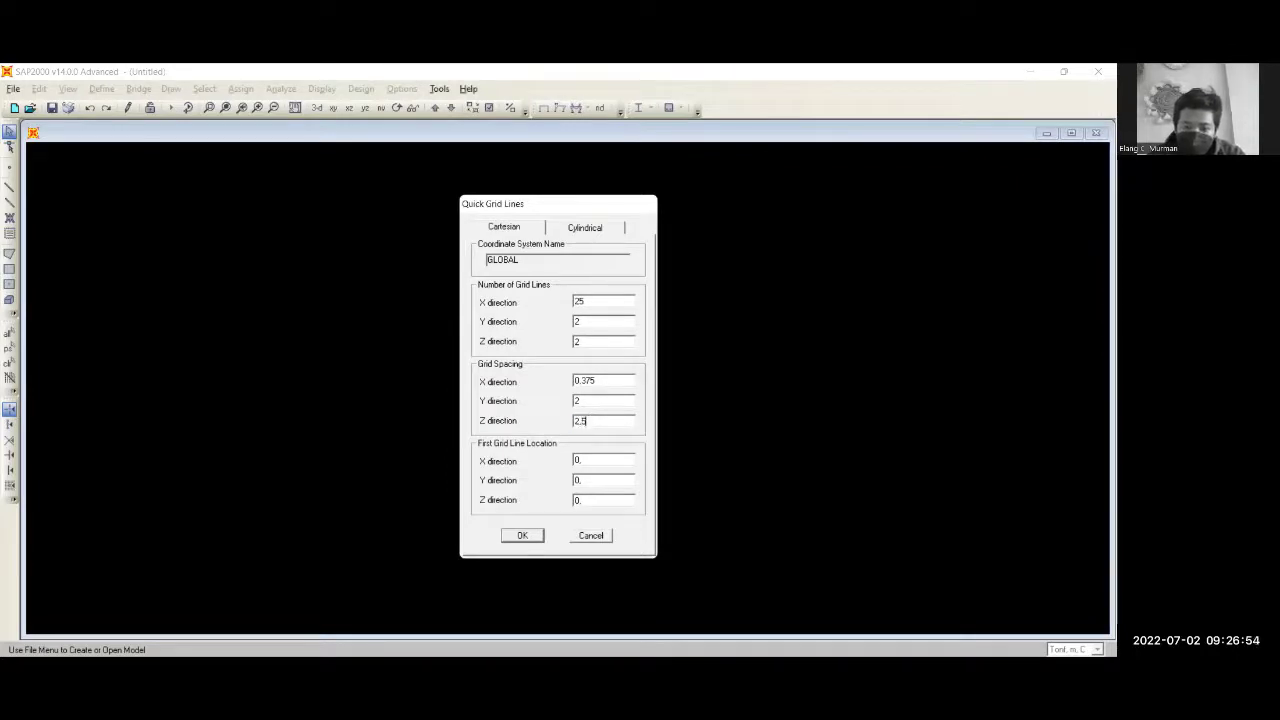
pyautogui.doubleClick(603, 380)
pyautogui.click(603, 380)
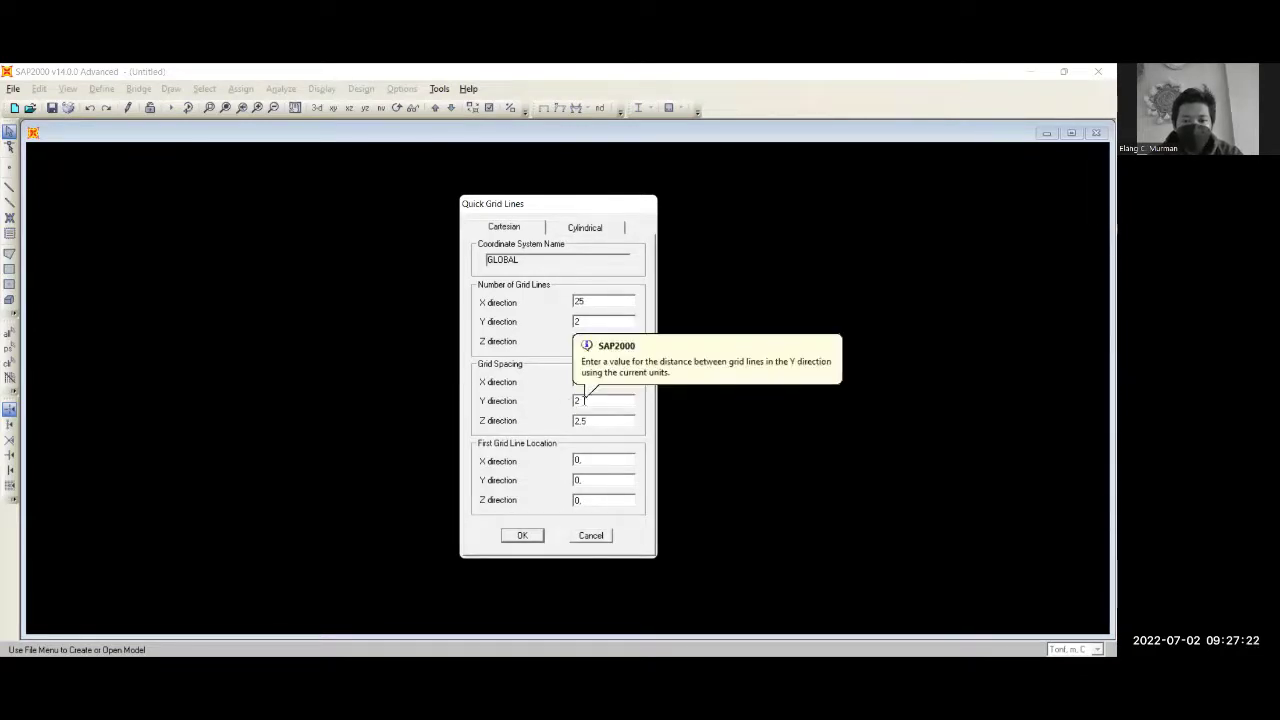
pyautogui.doubleClick(577, 400)
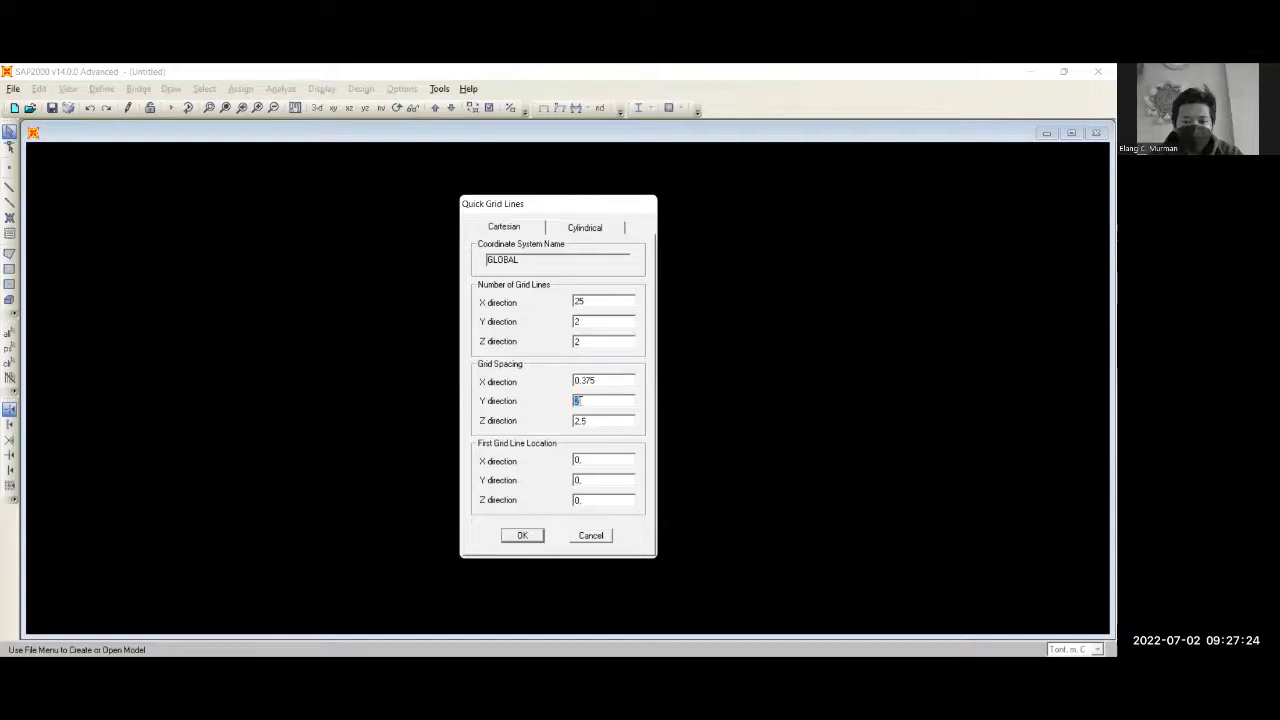
pyautogui.doubleClick(590, 421)
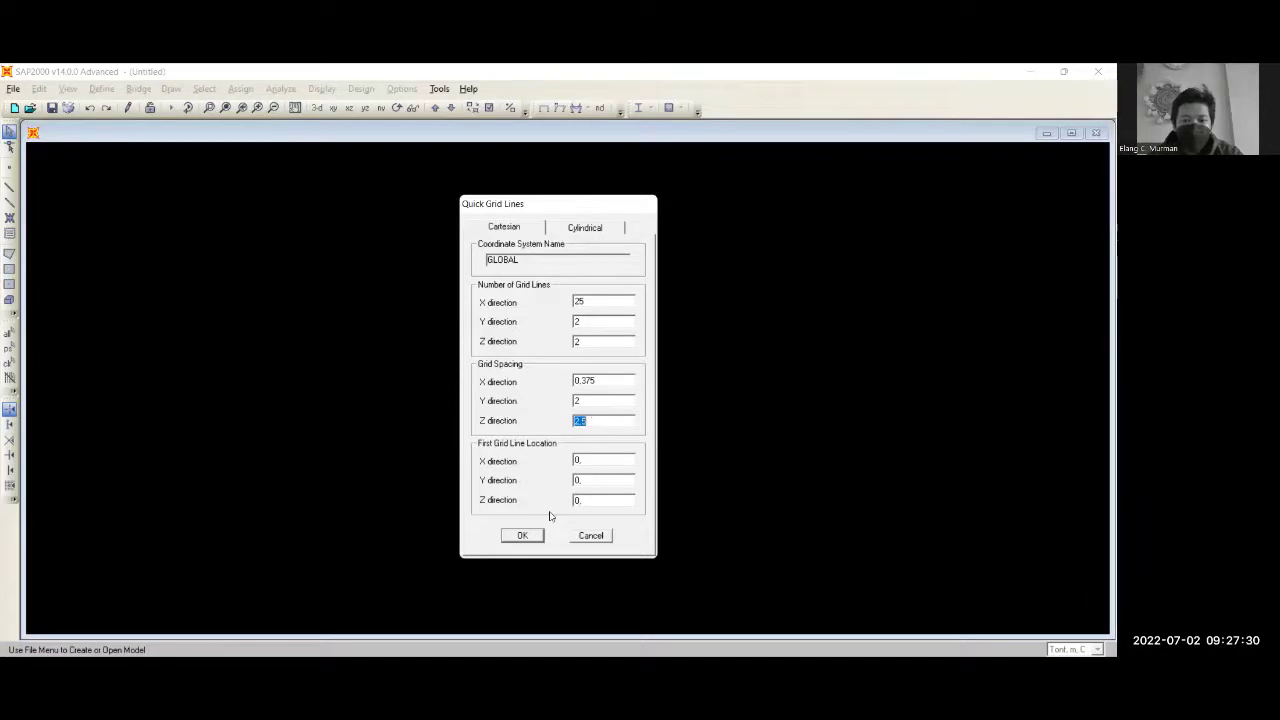
pyautogui.click(523, 536)
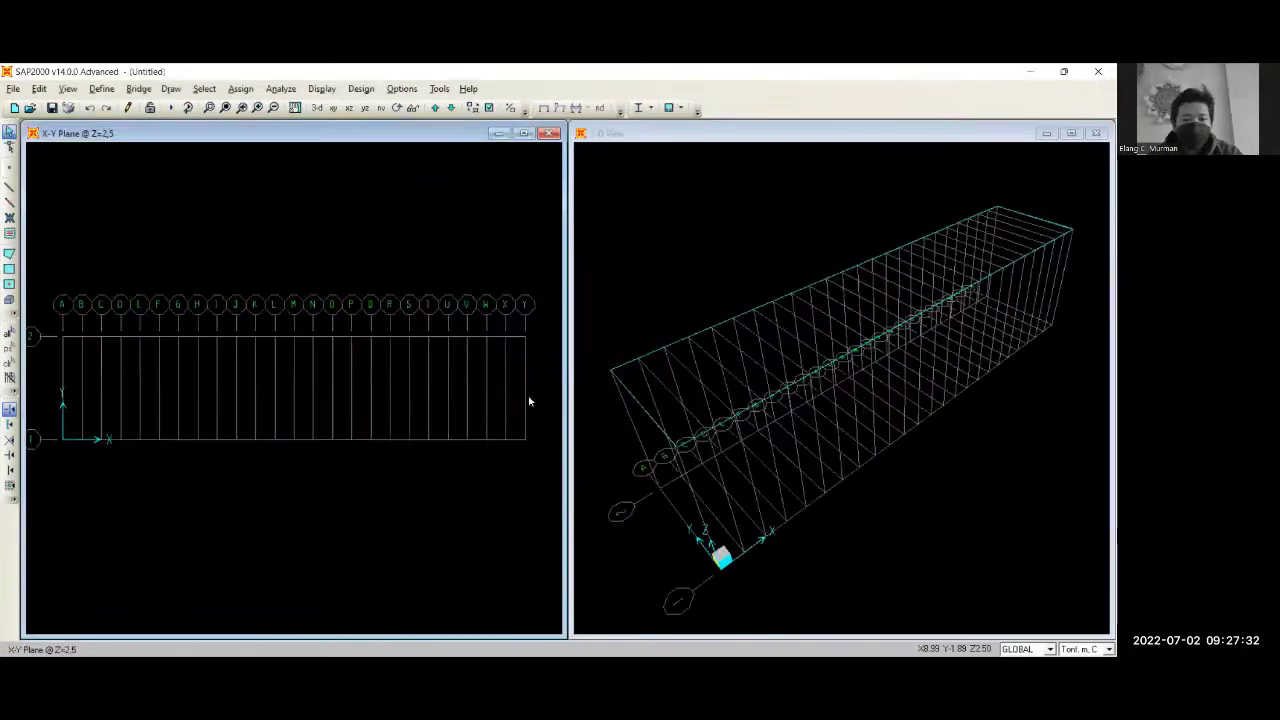
pyautogui.click(10, 190)
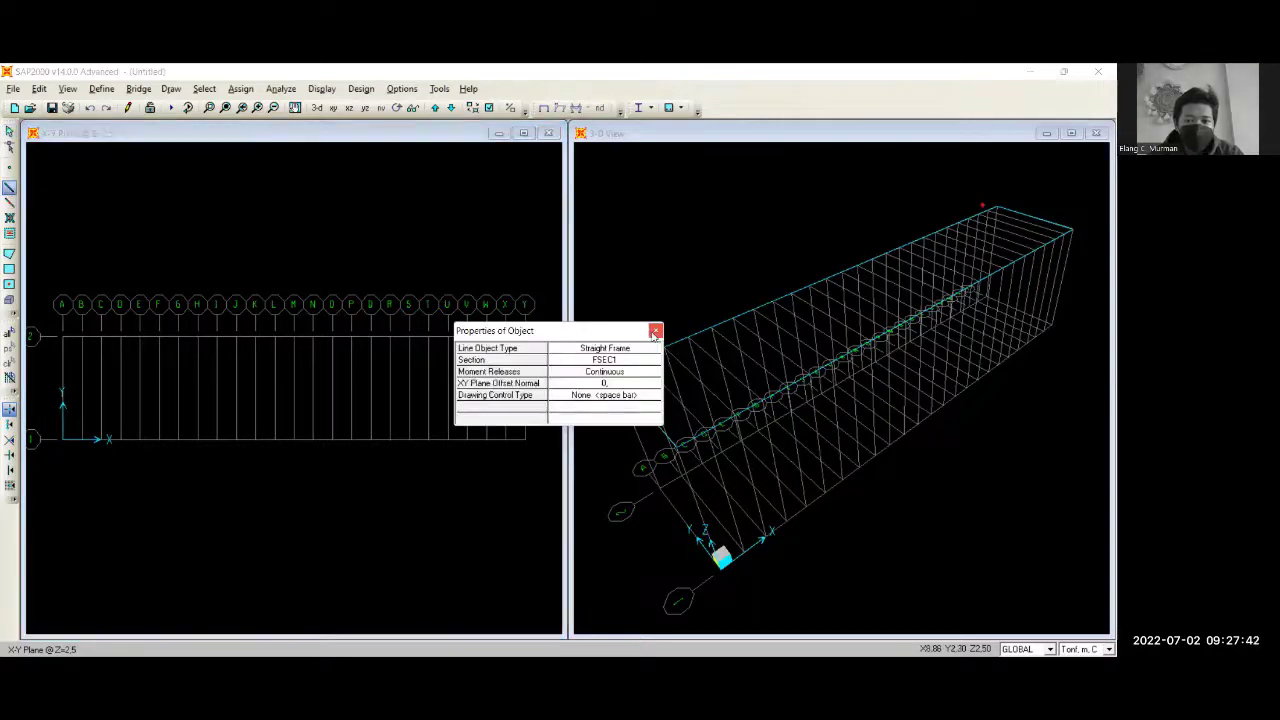
pyautogui.click(655, 331)
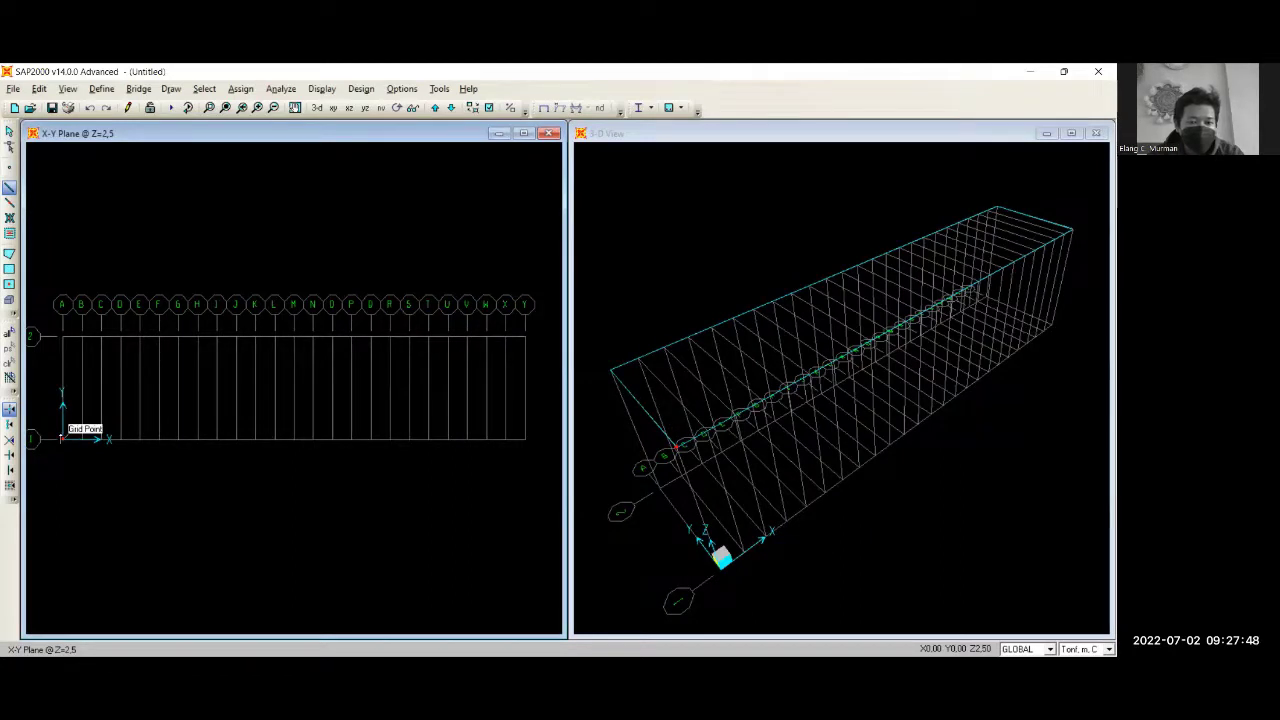
pyautogui.click(61, 438)
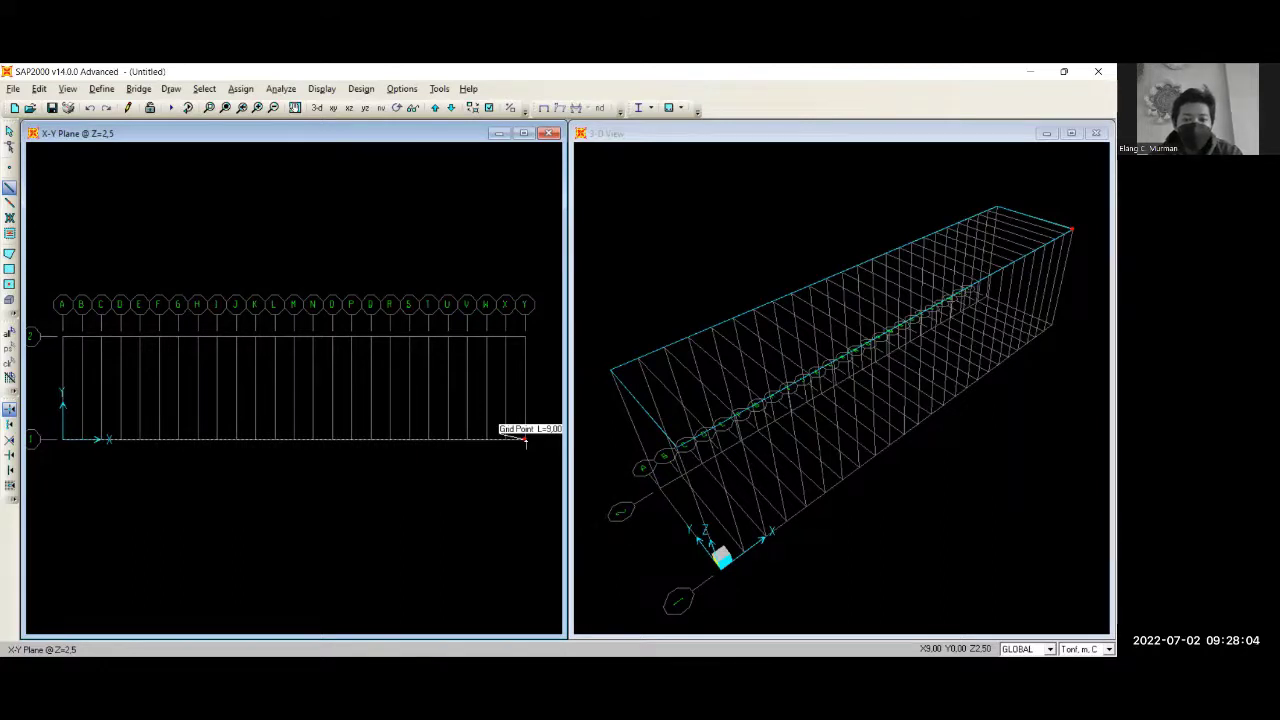
pyautogui.click(525, 440)
pyautogui.press('Escape')
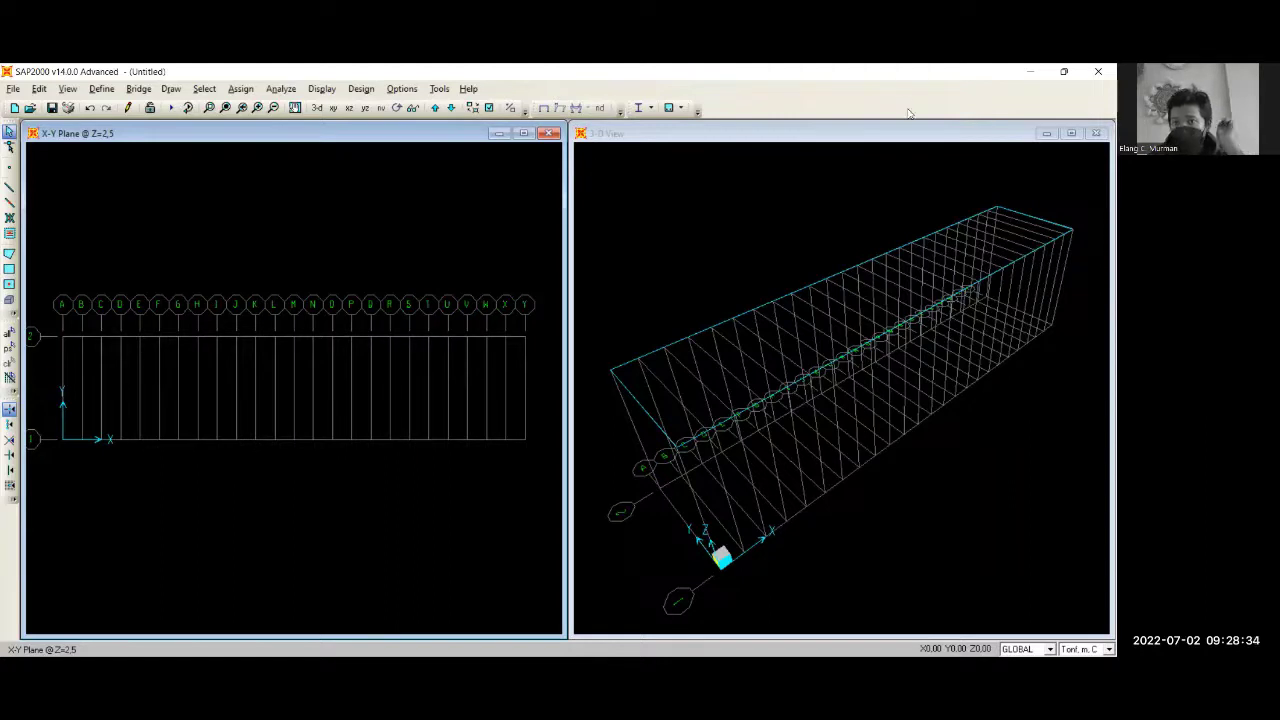
# Add a load pattern named LIVE of type LIVE with self weight multiplier 0
pyautogui.click(100, 90)
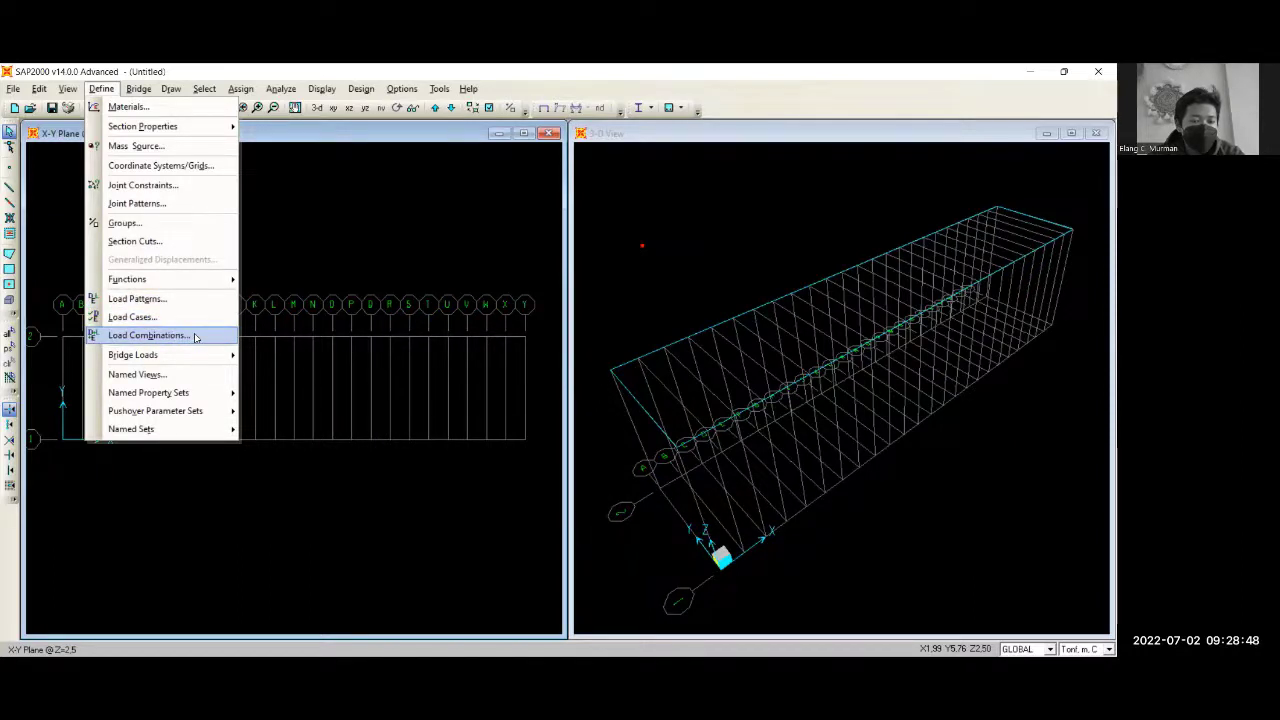
pyautogui.click(150, 299)
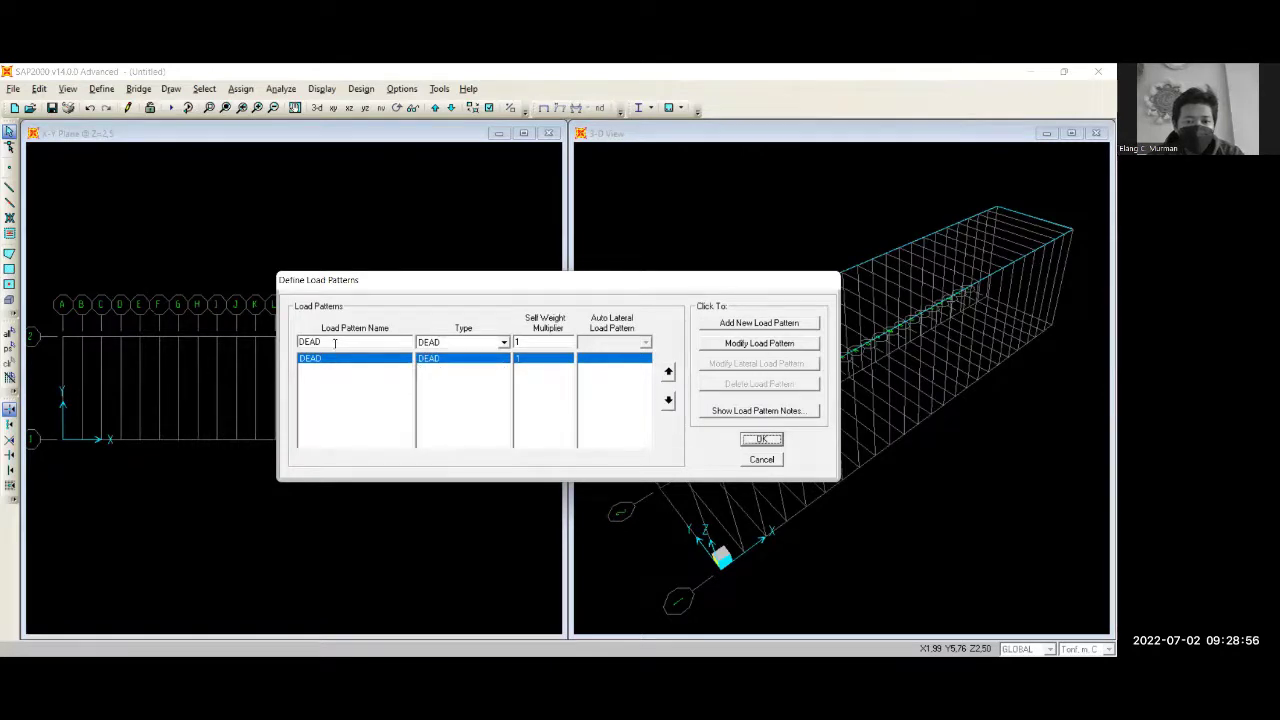
pyautogui.doubleClick(333, 341)
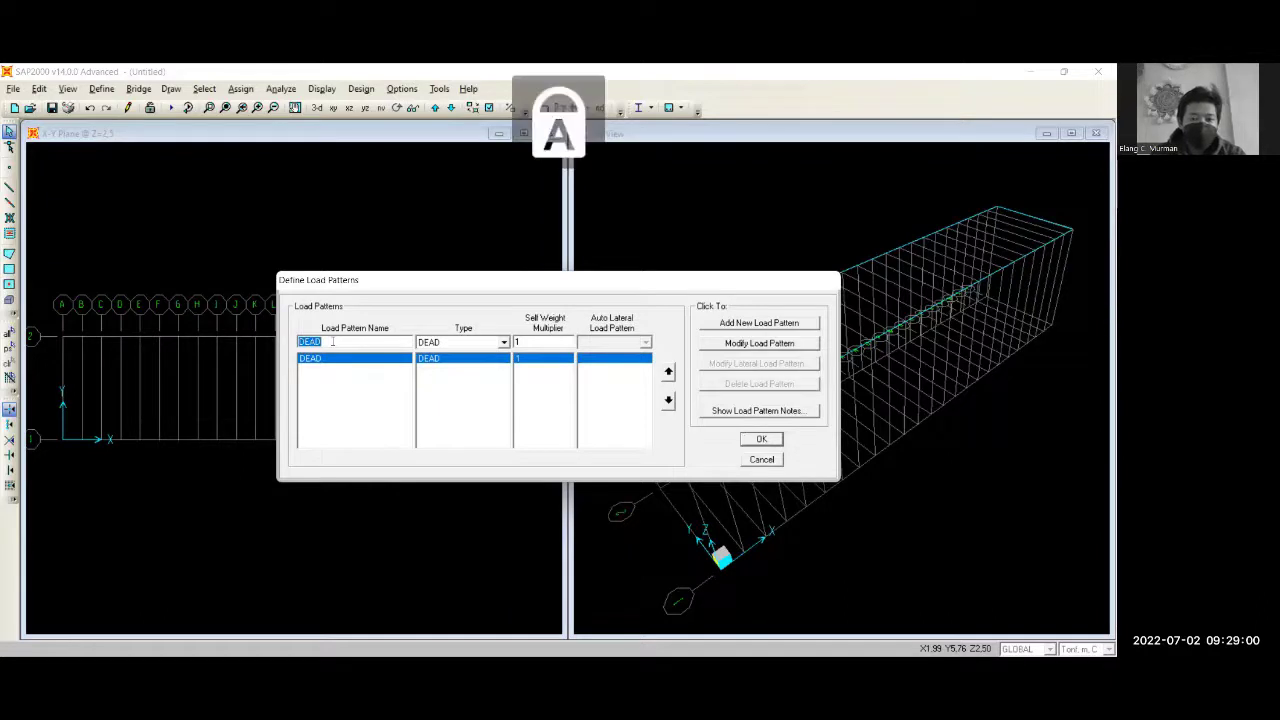
pyautogui.write('LIVE')
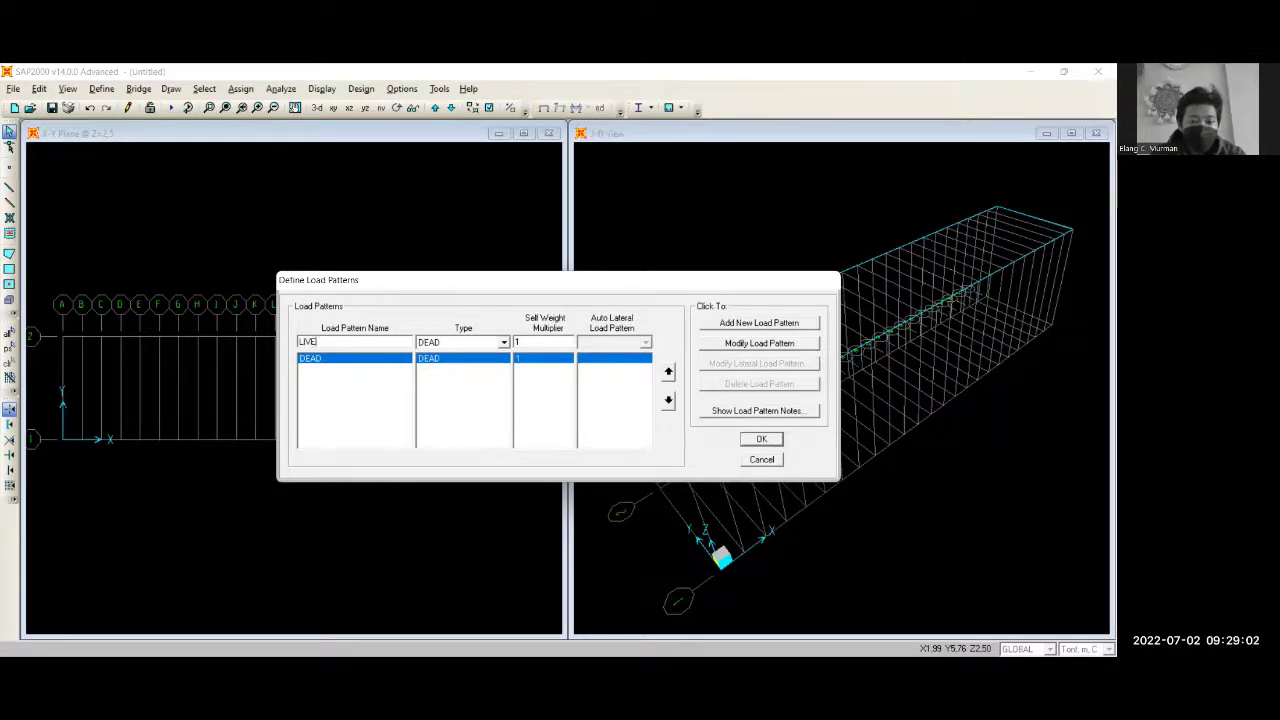
pyautogui.click(503, 342)
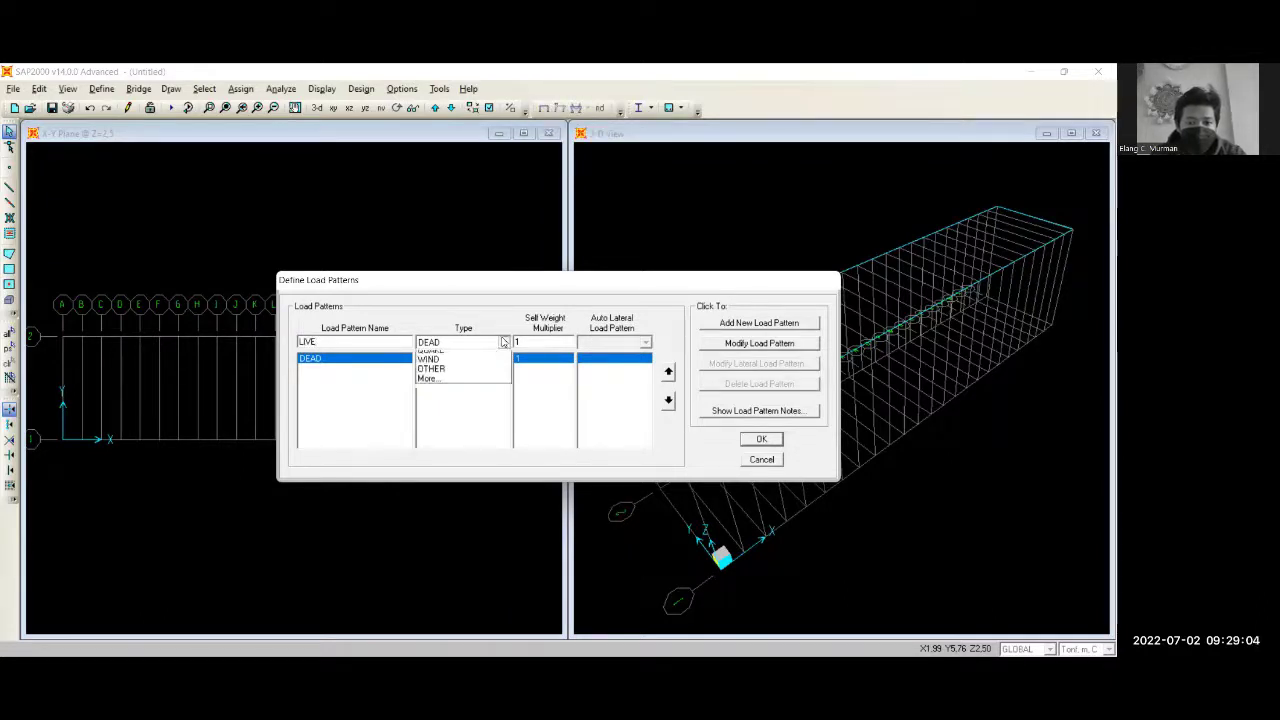
pyautogui.click(463, 367)
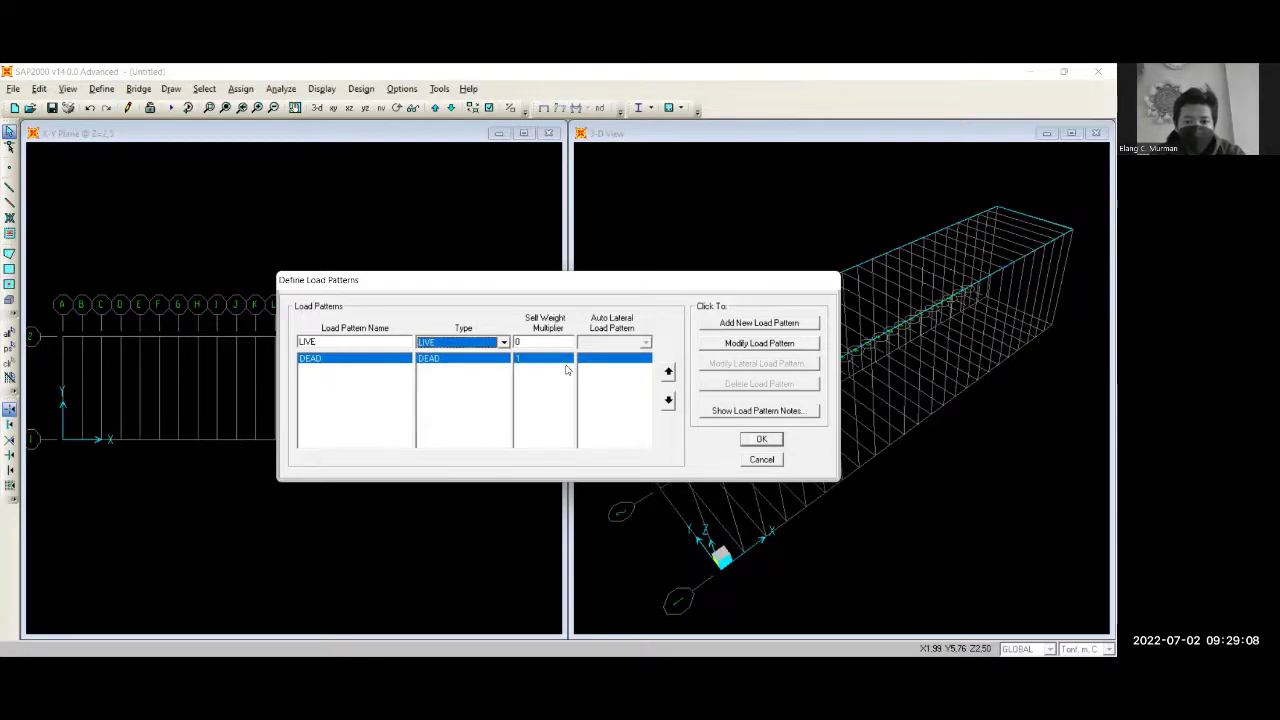
pyautogui.click(755, 323)
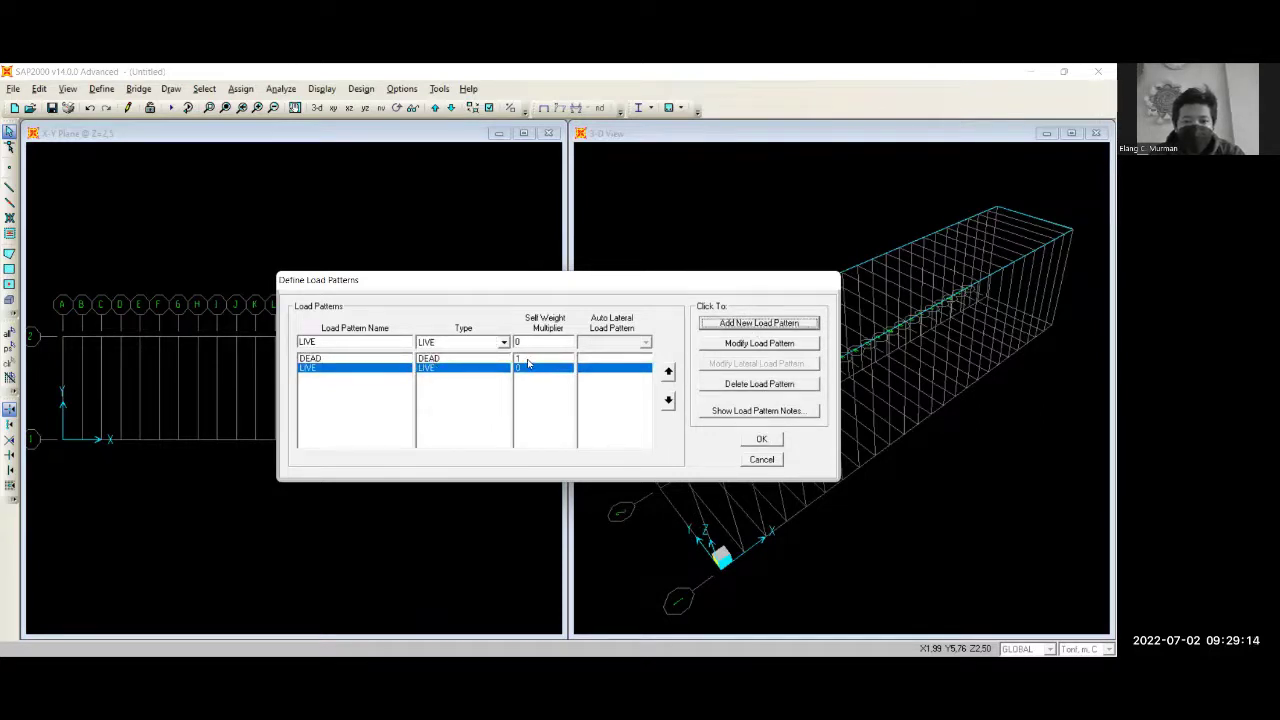
pyautogui.click(763, 441)
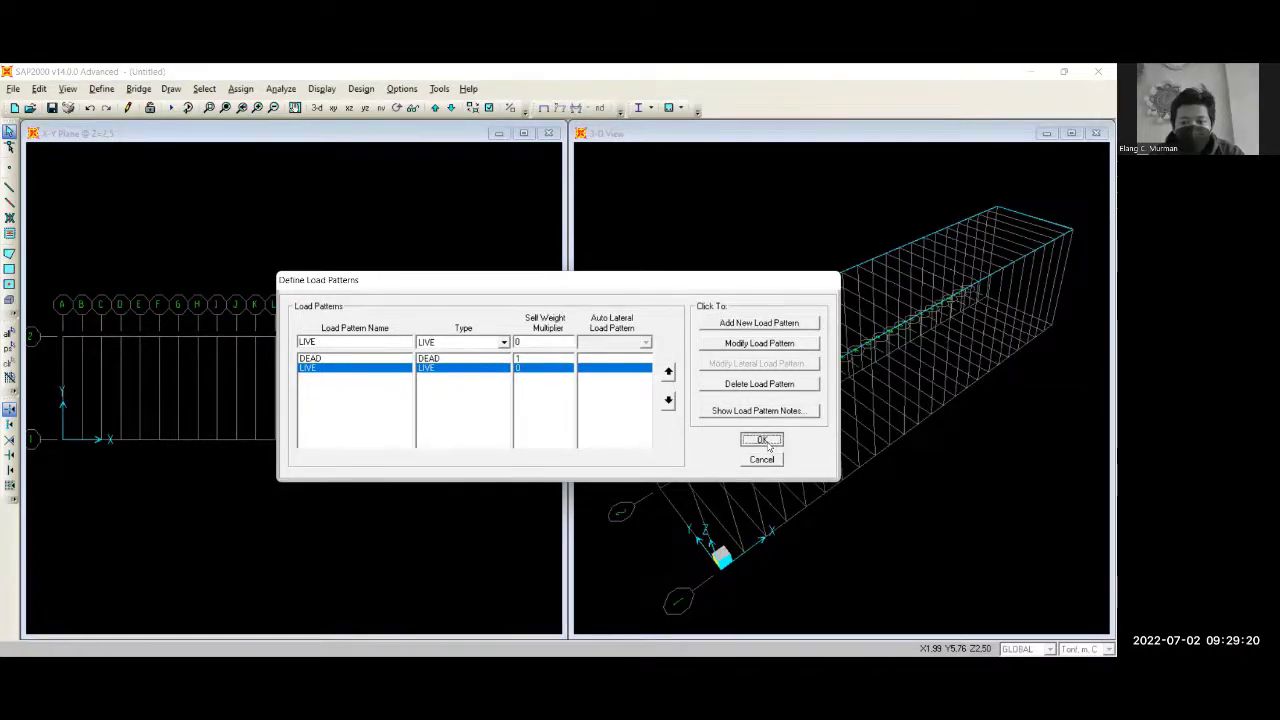
# Create a Linear Add load combination containing the DEAD load case with scale factor 1,4
pyautogui.click(101, 88)
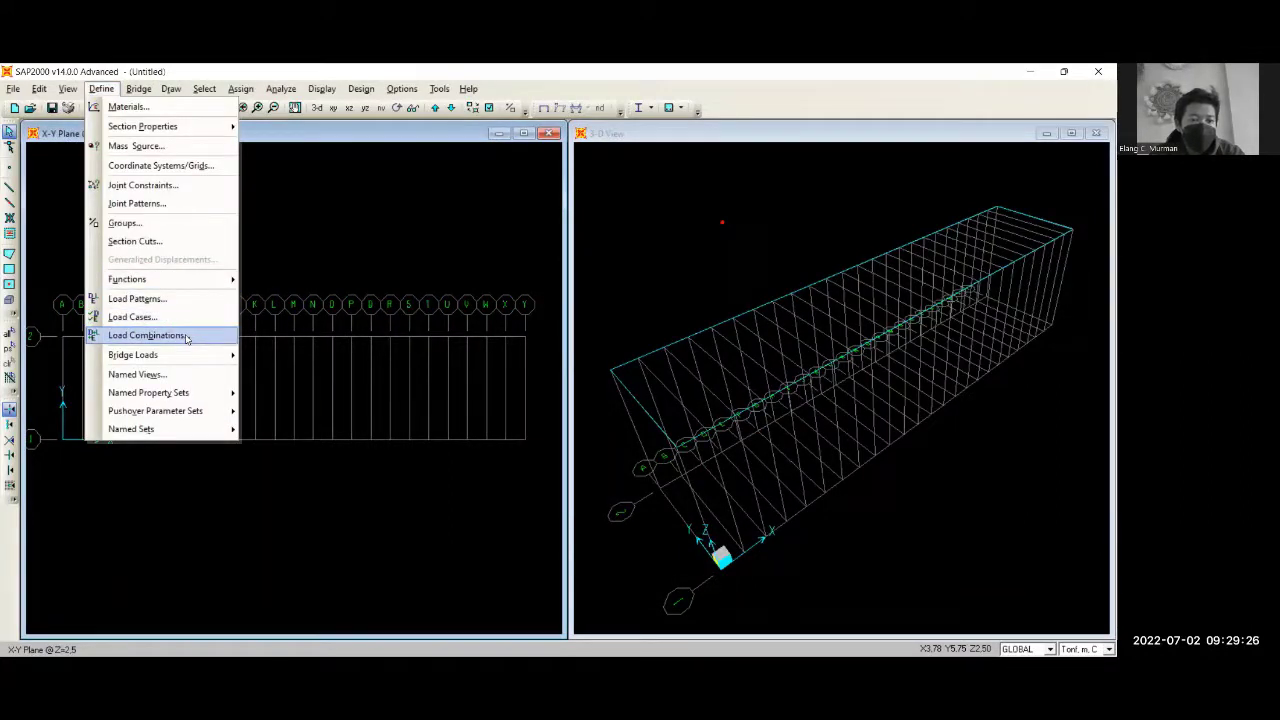
pyautogui.click(186, 338)
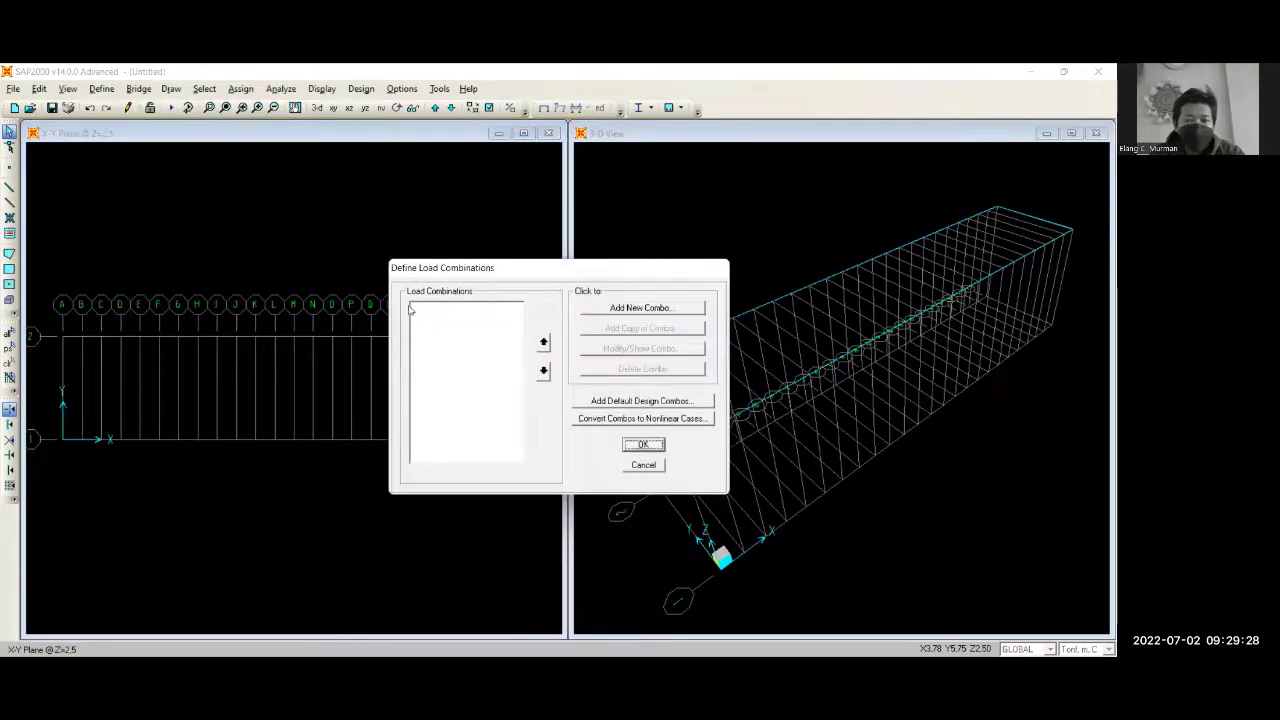
pyautogui.click(626, 309)
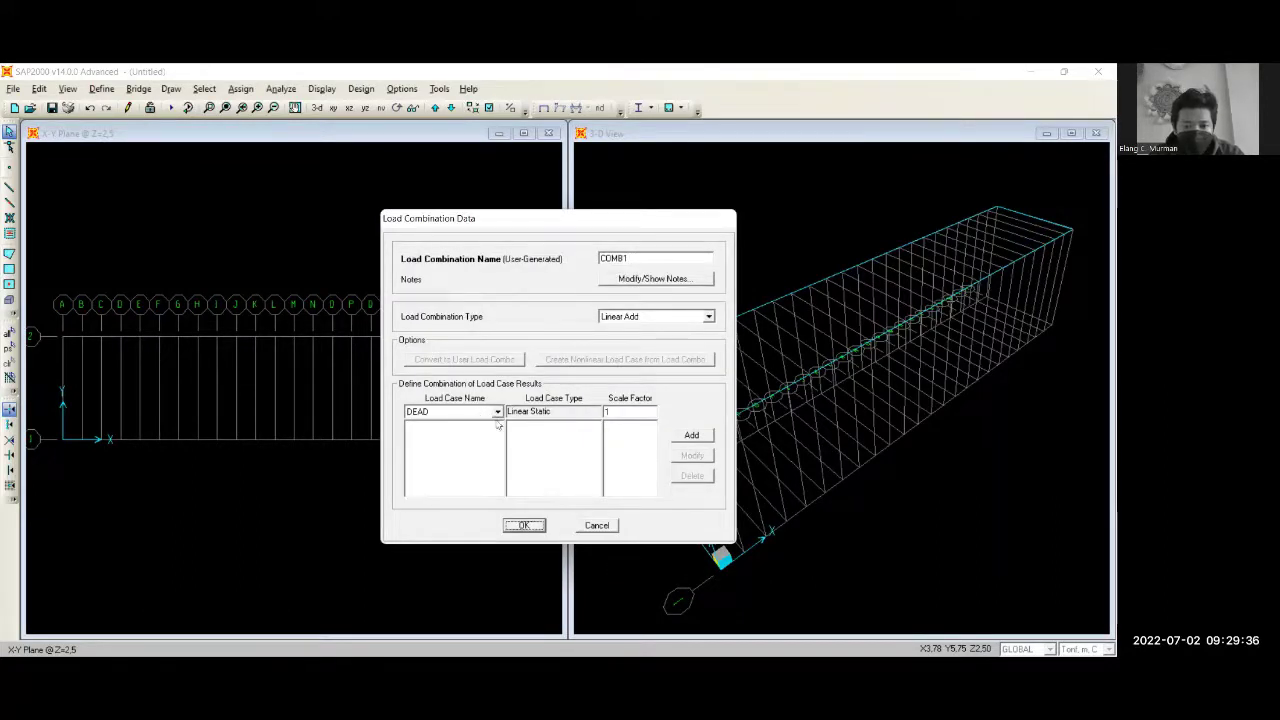
pyautogui.click(621, 412)
pyautogui.write('1')
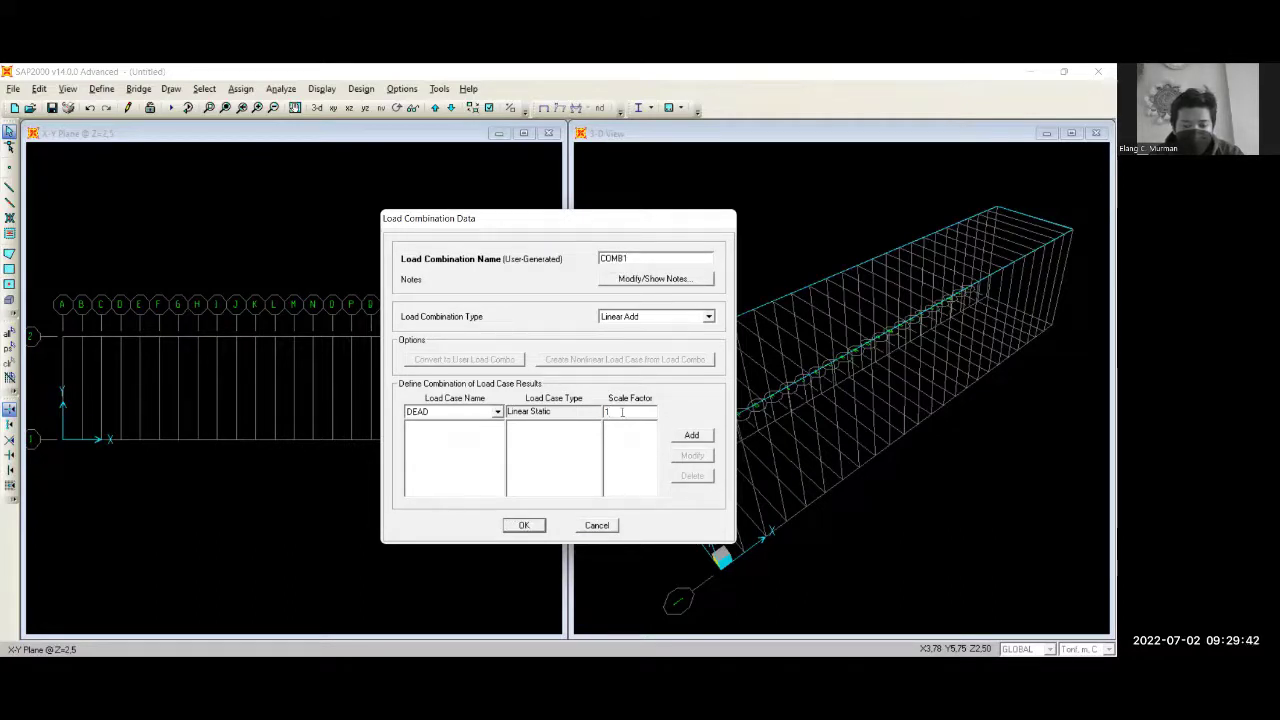
pyautogui.write(',4')
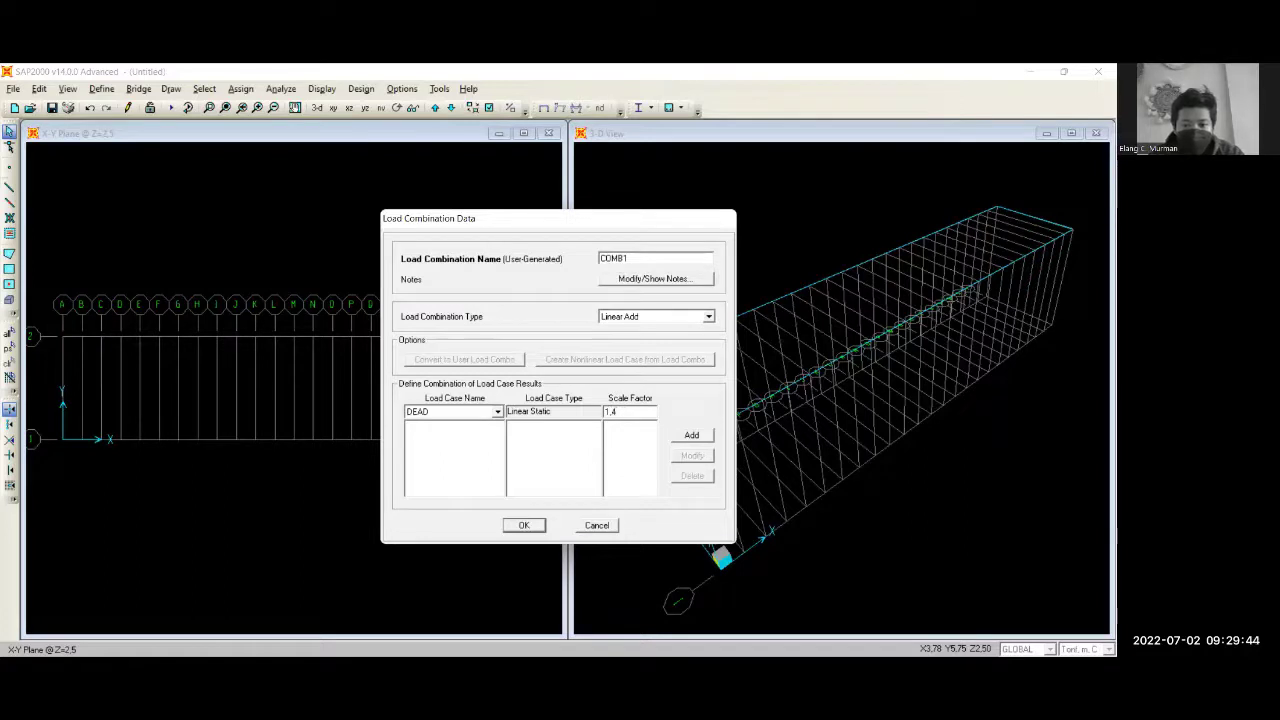
pyautogui.click(692, 435)
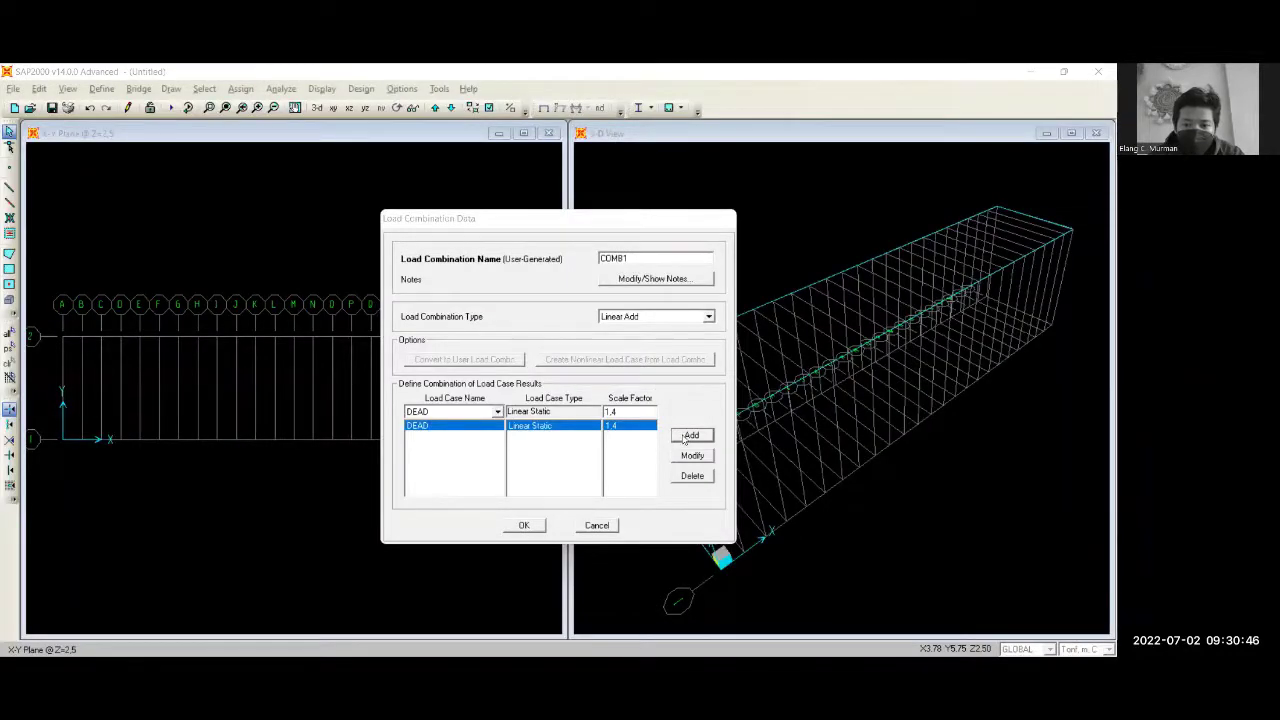
pyautogui.click(689, 436)
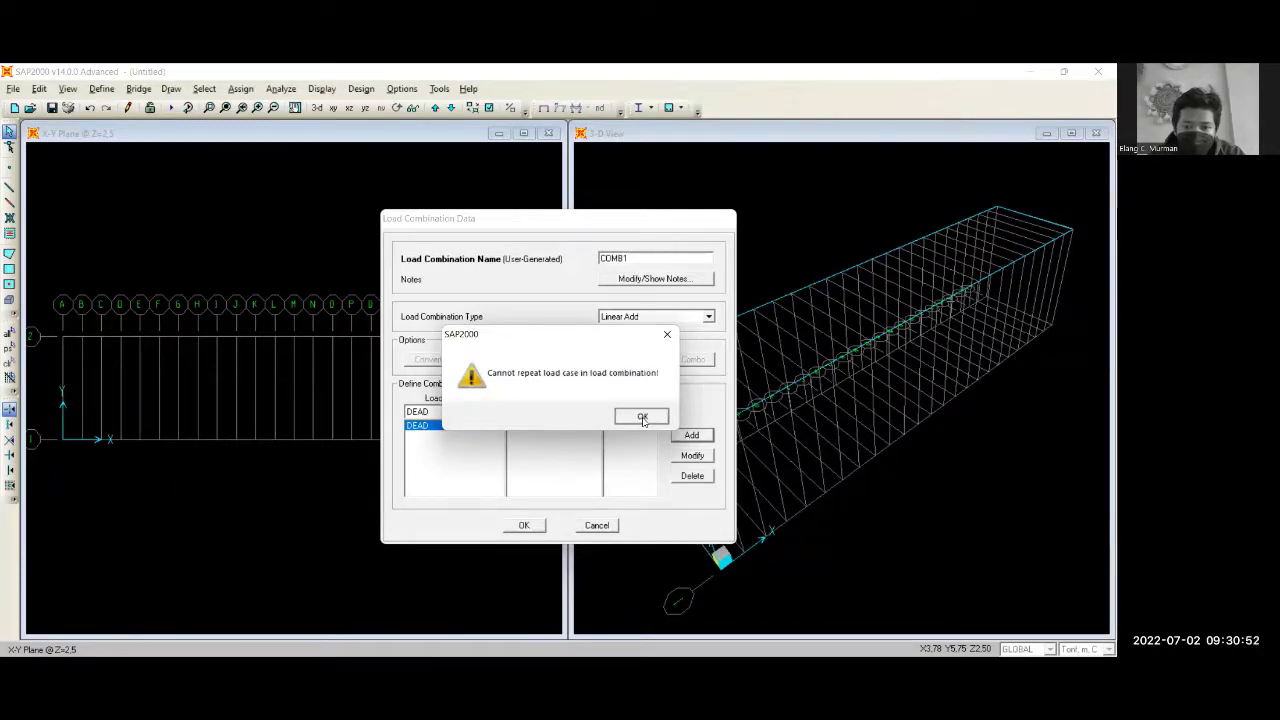
pyautogui.click(643, 420)
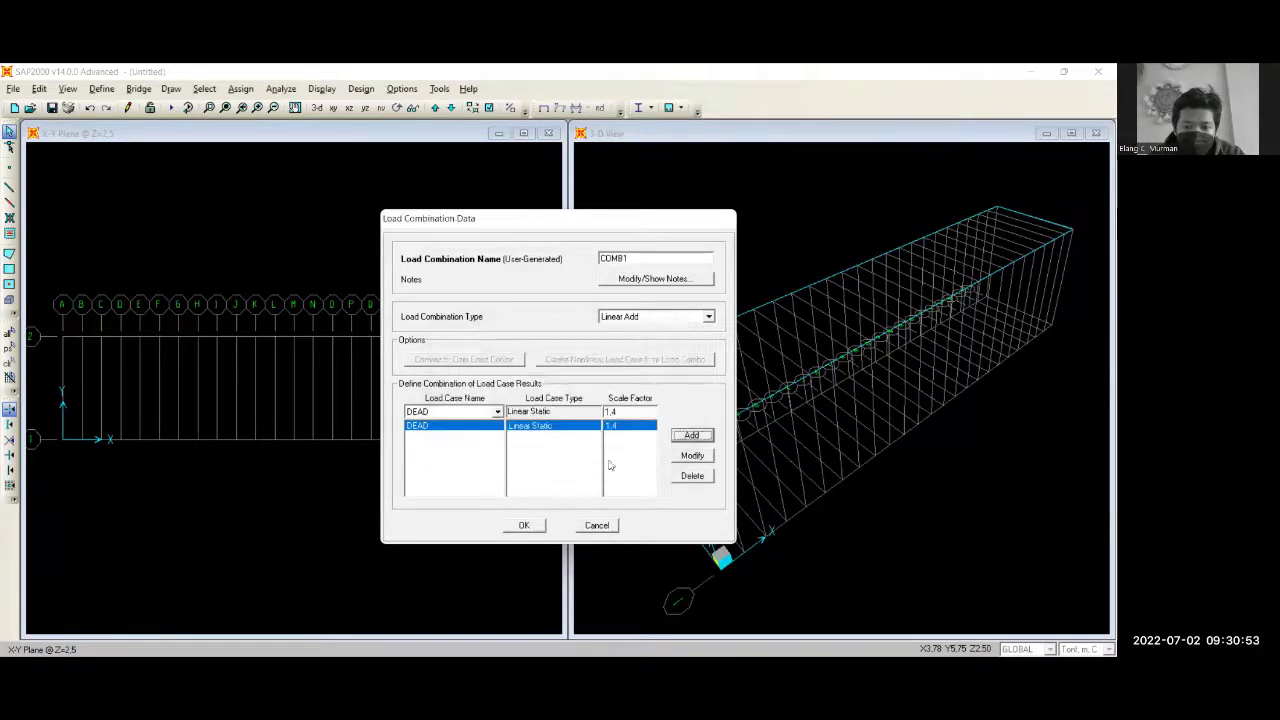
pyautogui.click(526, 526)
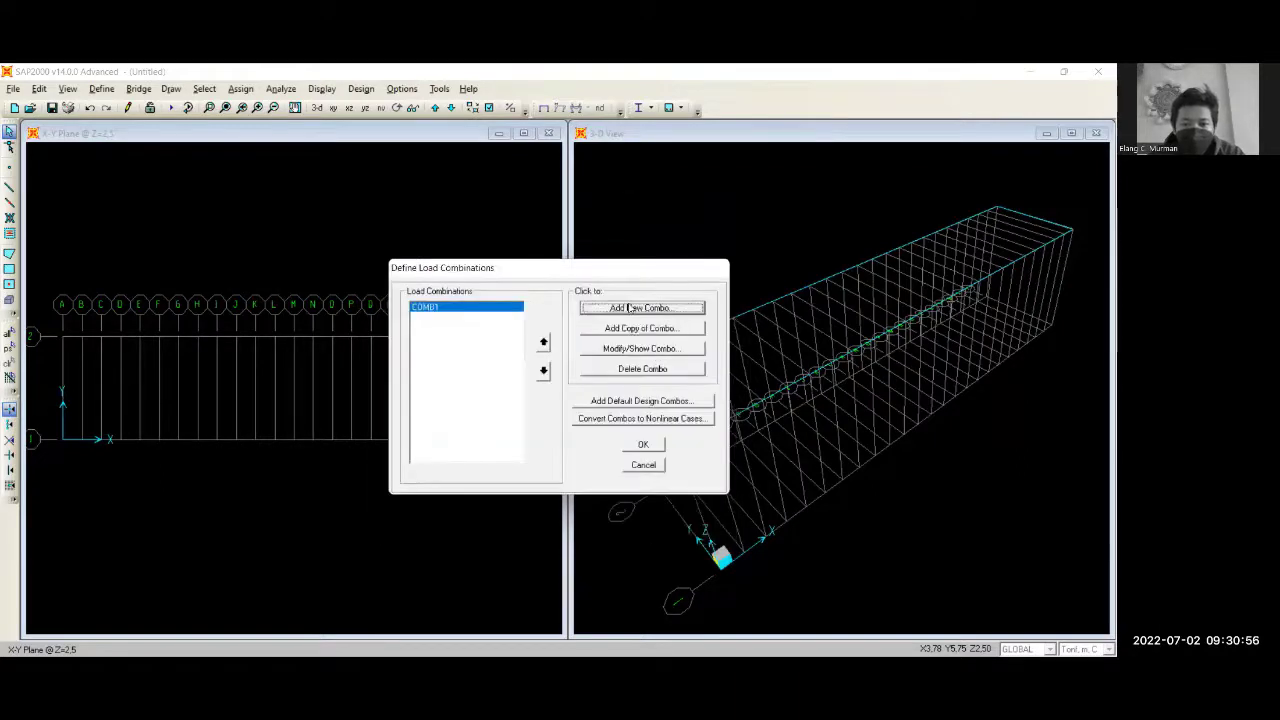
# Start a second Linear Add load combination and add the DEAD load case with scale factor 1,2
pyautogui.click(642, 309)
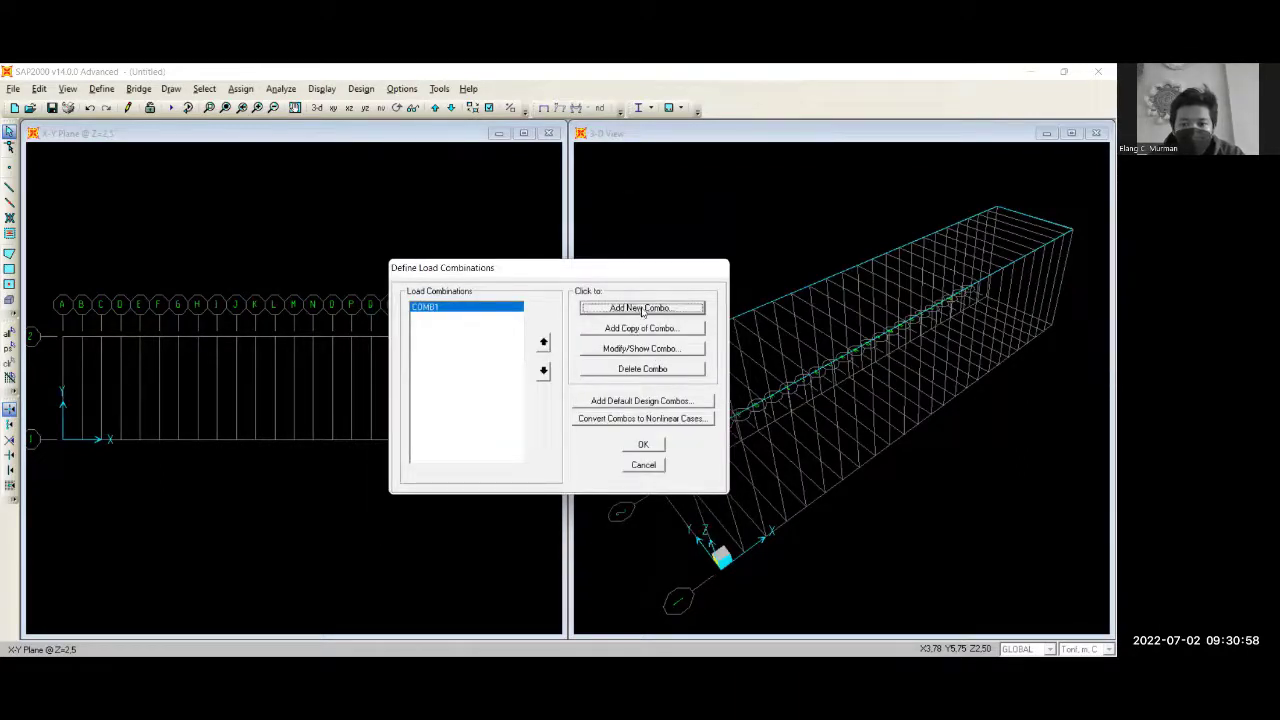
pyautogui.click(497, 411)
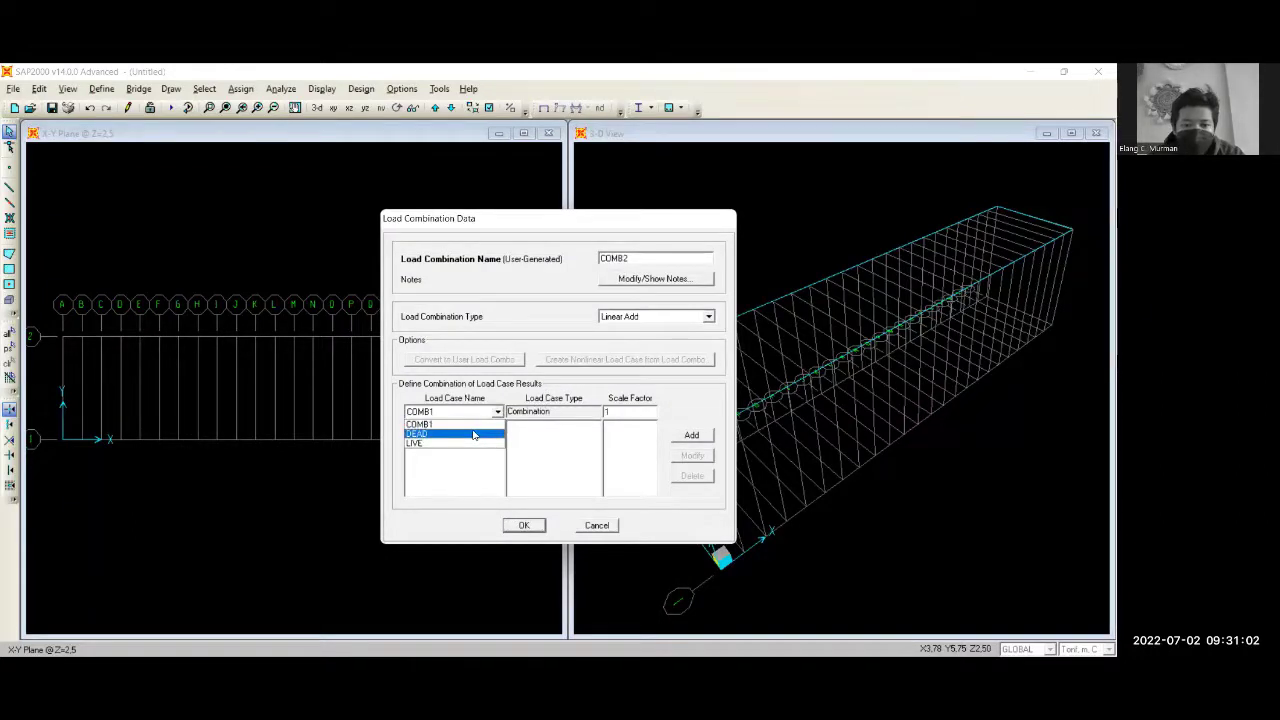
pyautogui.click(474, 434)
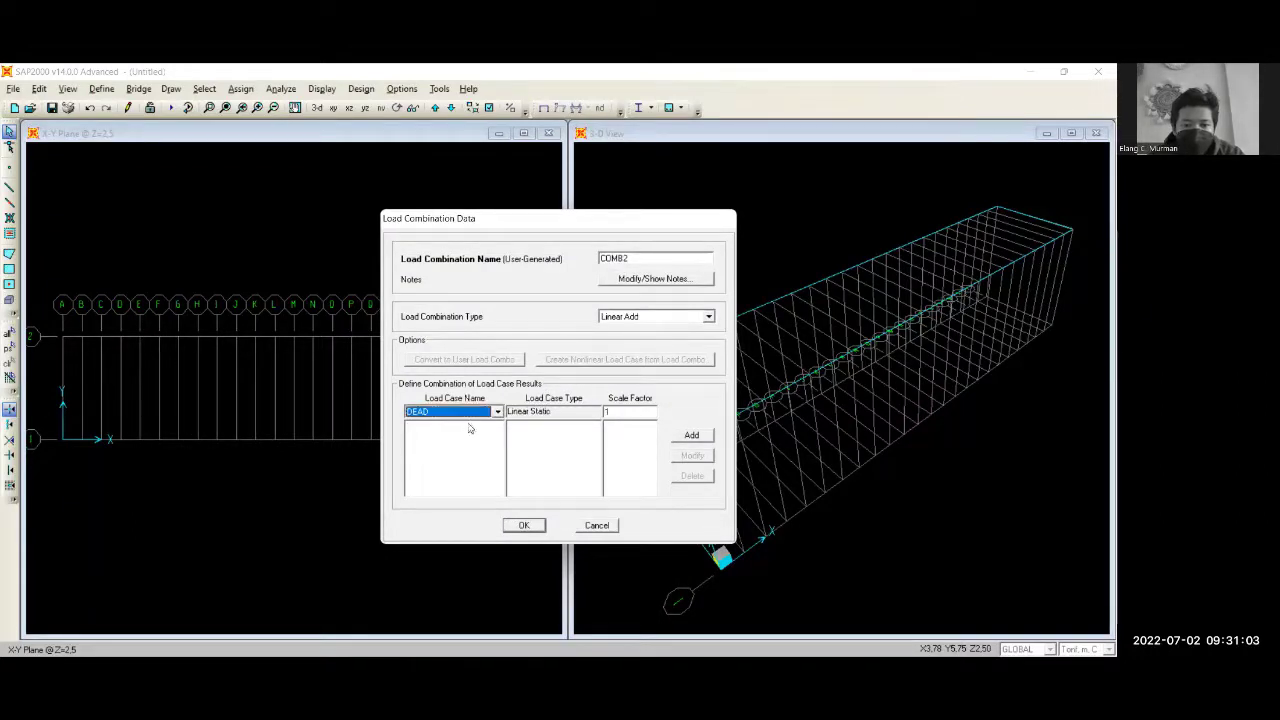
pyautogui.click(607, 411)
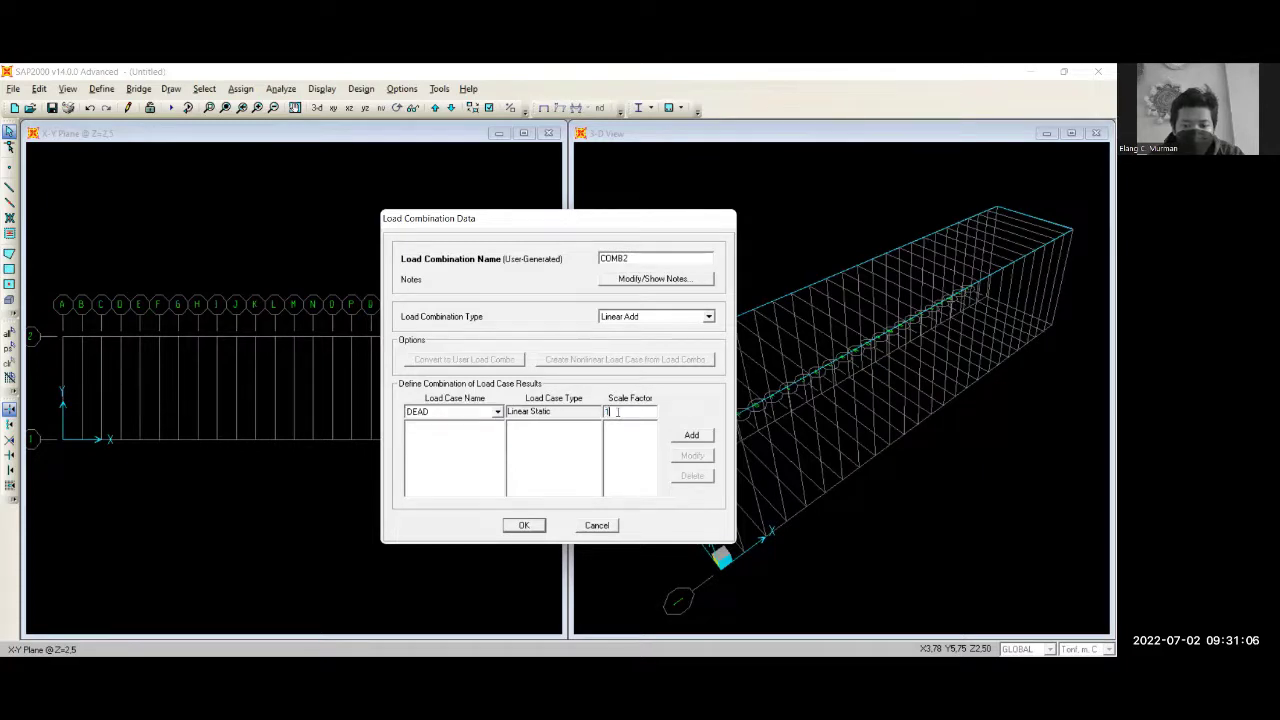
pyautogui.write('.2')
pyautogui.click(692, 437)
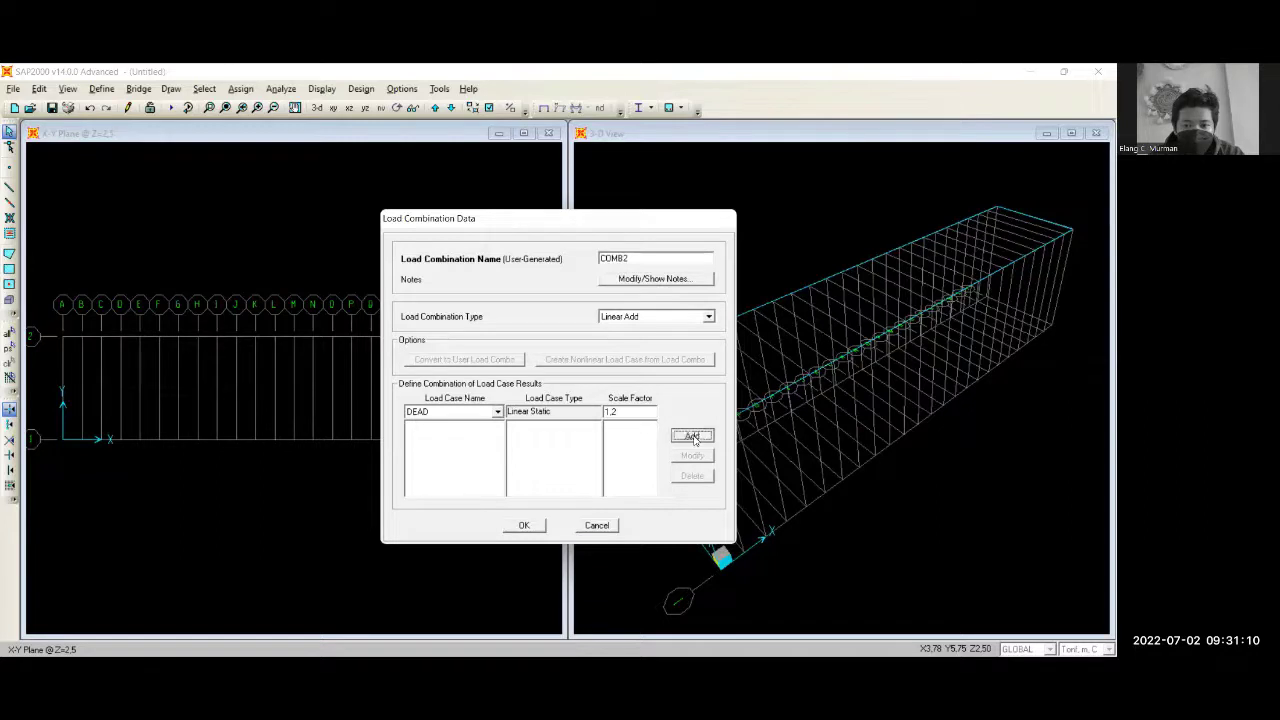
# Add the LIVE load case with scale factor 1,6 to the second combination and accept the load combinations
pyautogui.click(497, 412)
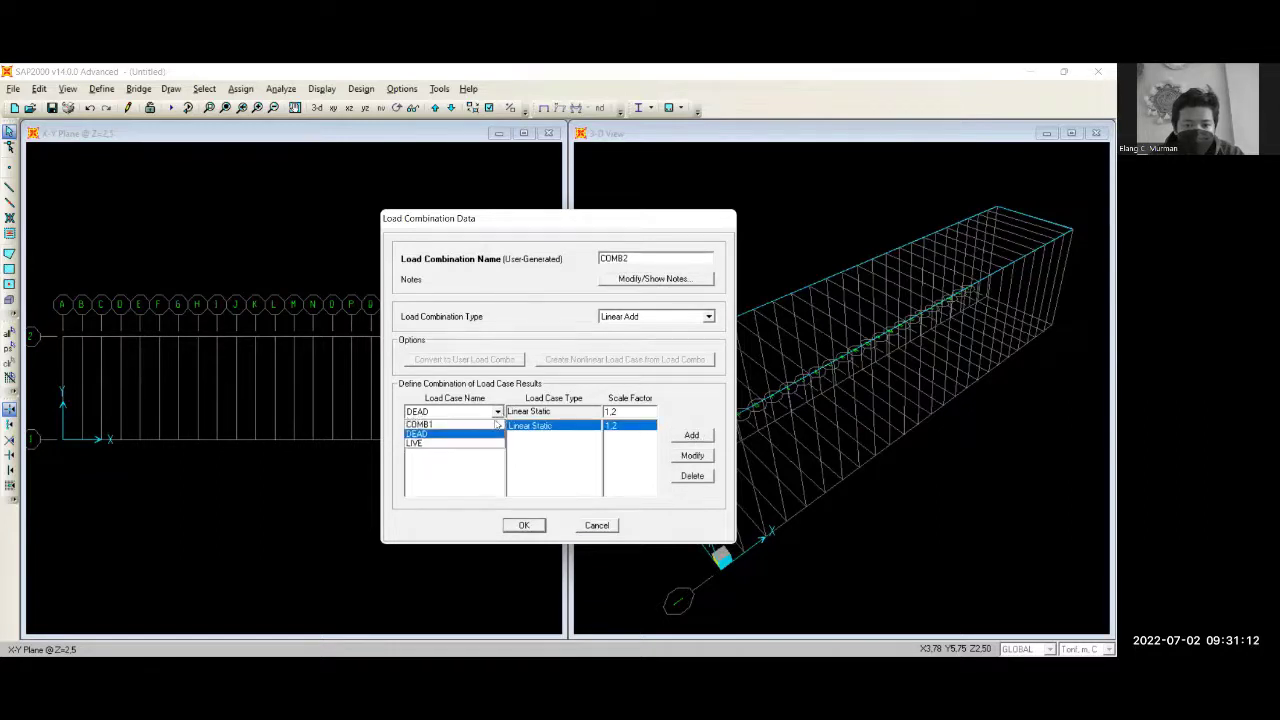
pyautogui.click(421, 447)
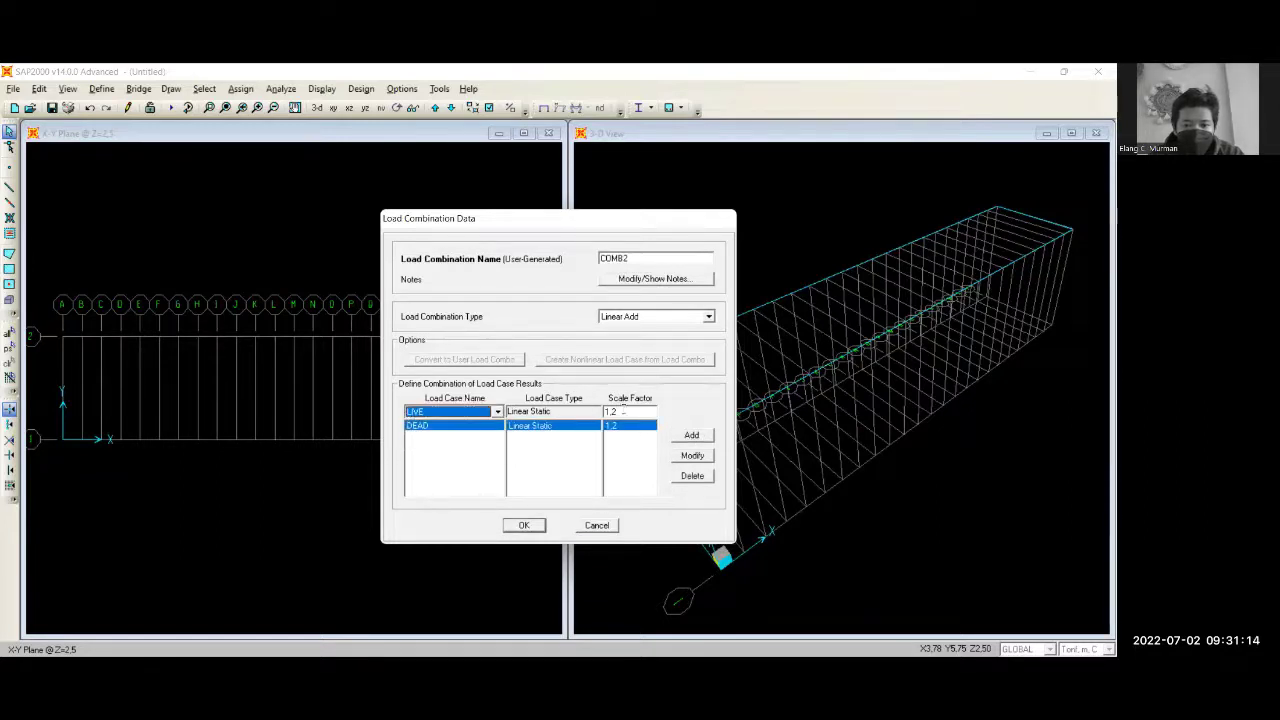
pyautogui.doubleClick(620, 411)
pyautogui.write('1.6')
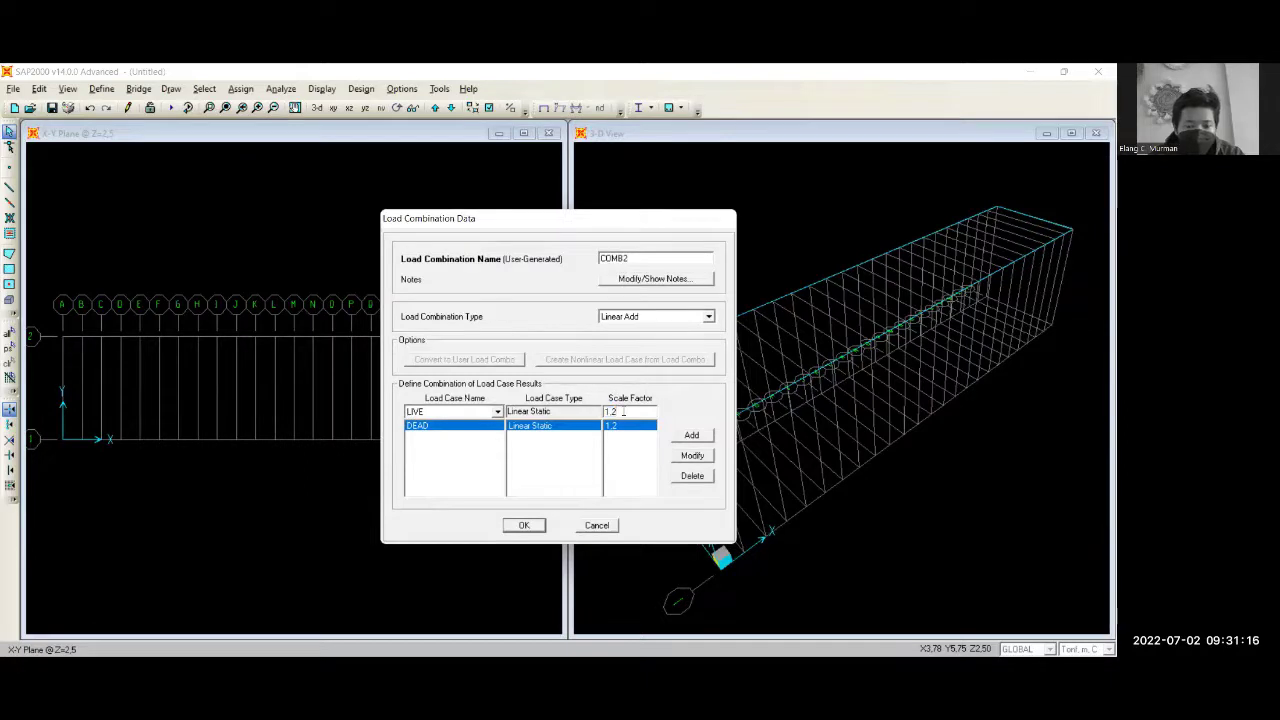
pyautogui.click(692, 435)
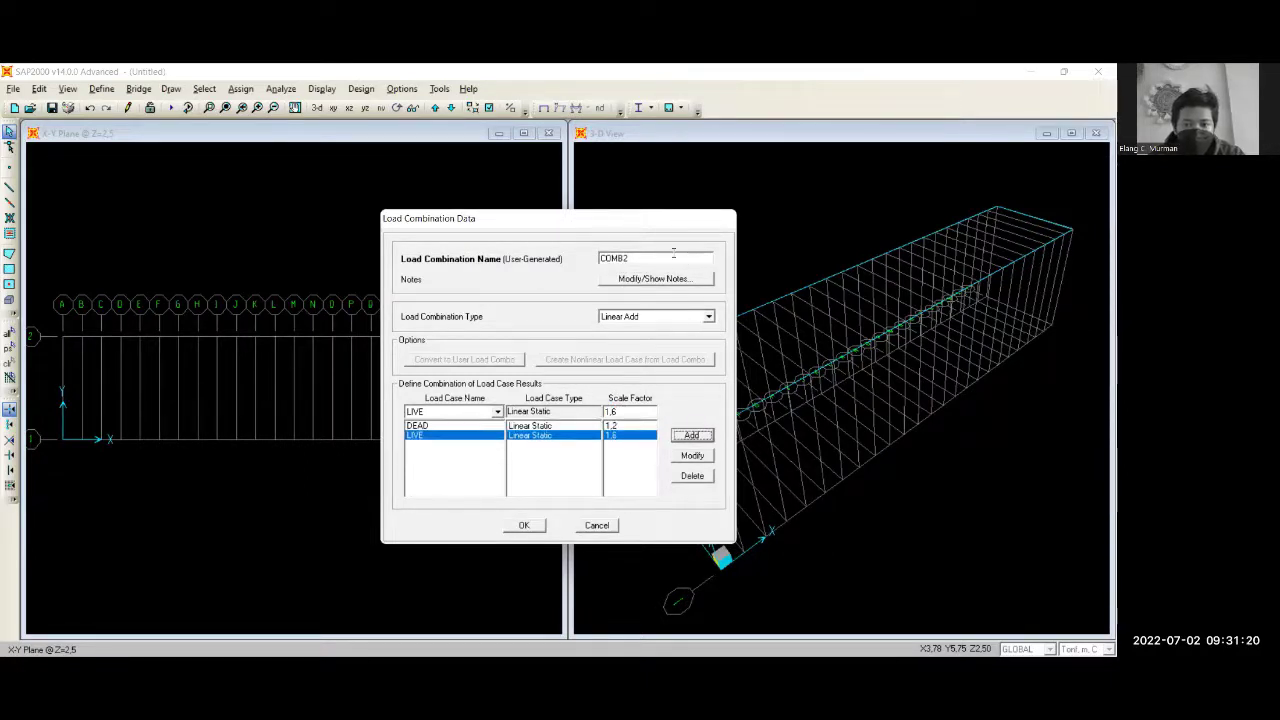
pyautogui.click(527, 527)
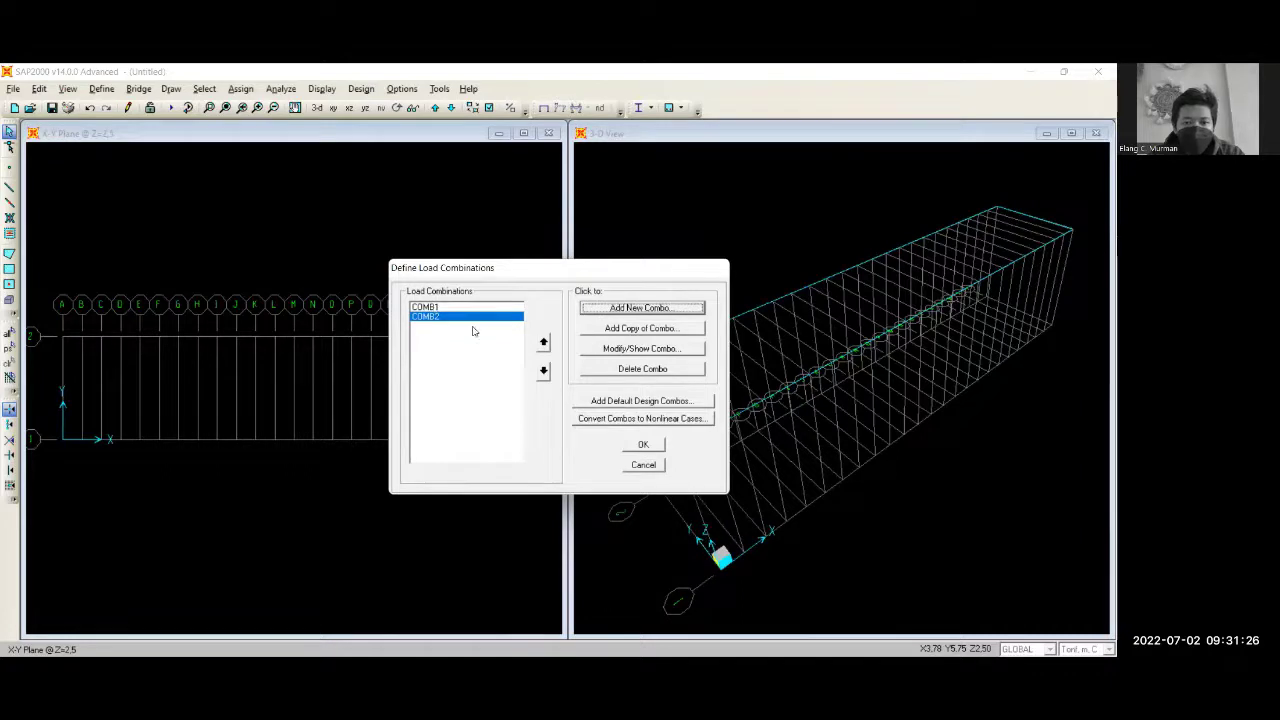
pyautogui.click(645, 446)
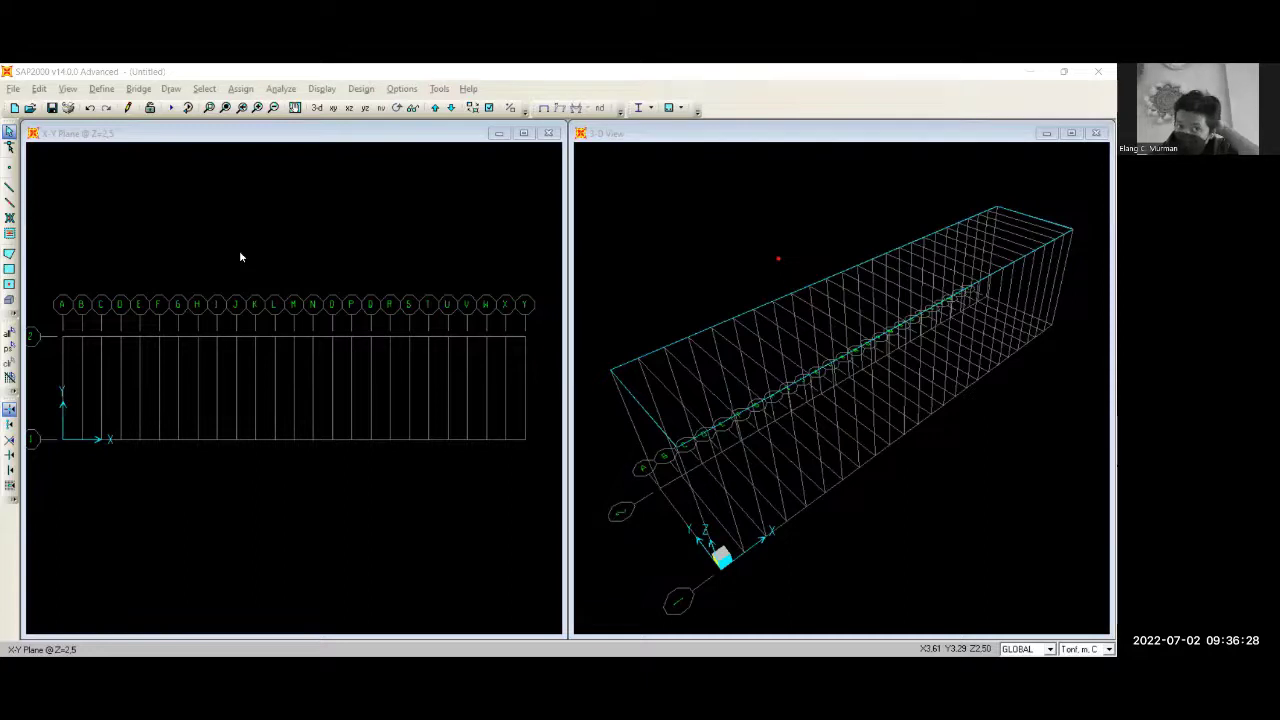
# Add a new material of type Other, keeping its default name and property values
pyautogui.click(103, 89)
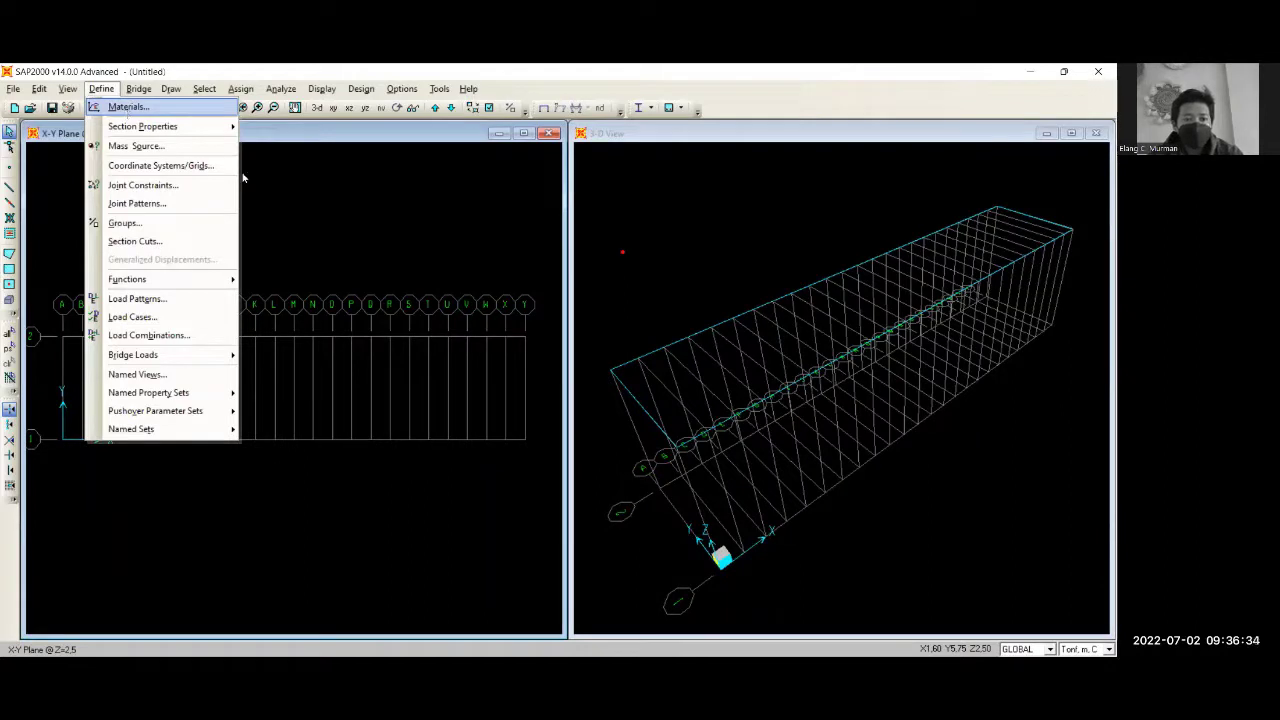
pyautogui.click(129, 107)
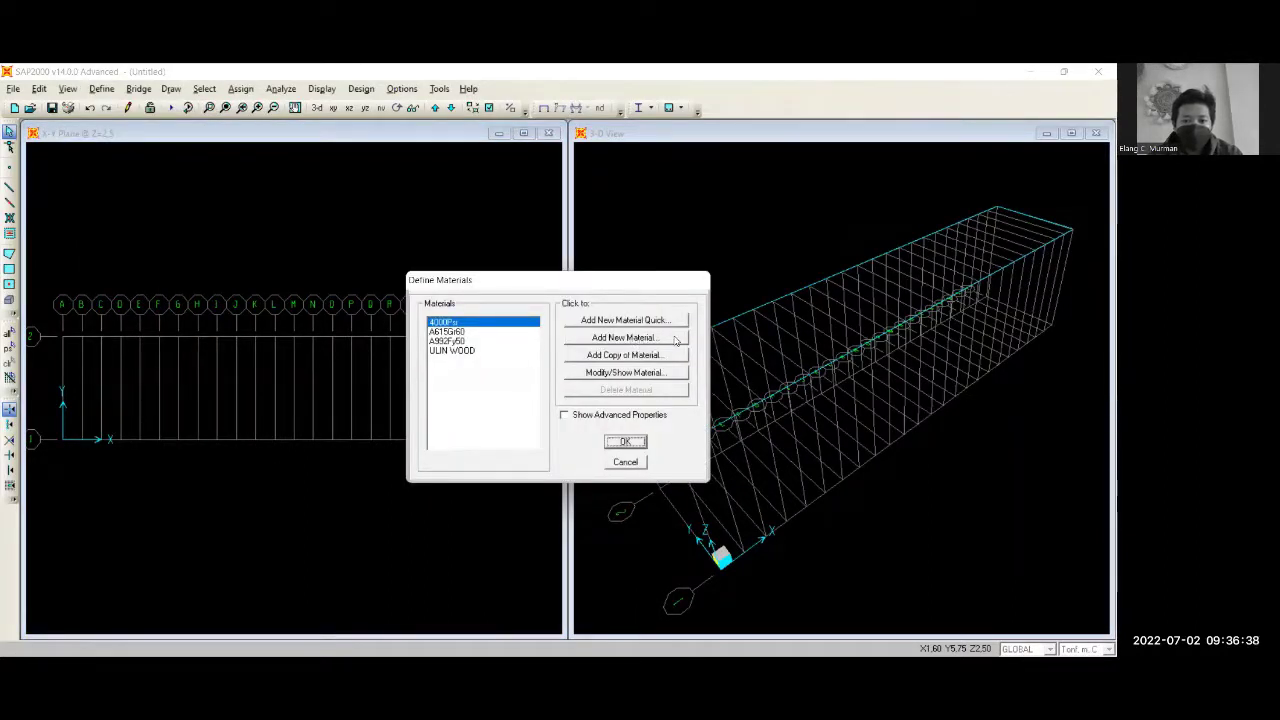
pyautogui.click(659, 341)
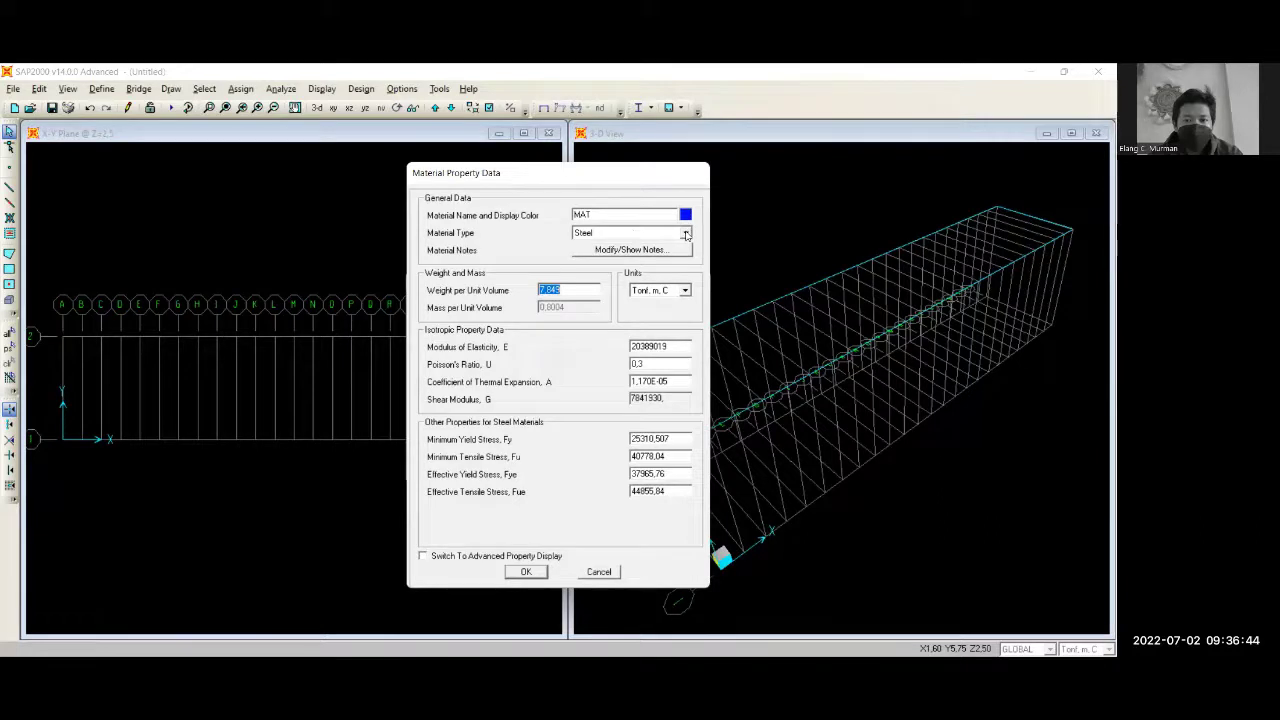
pyautogui.click(686, 234)
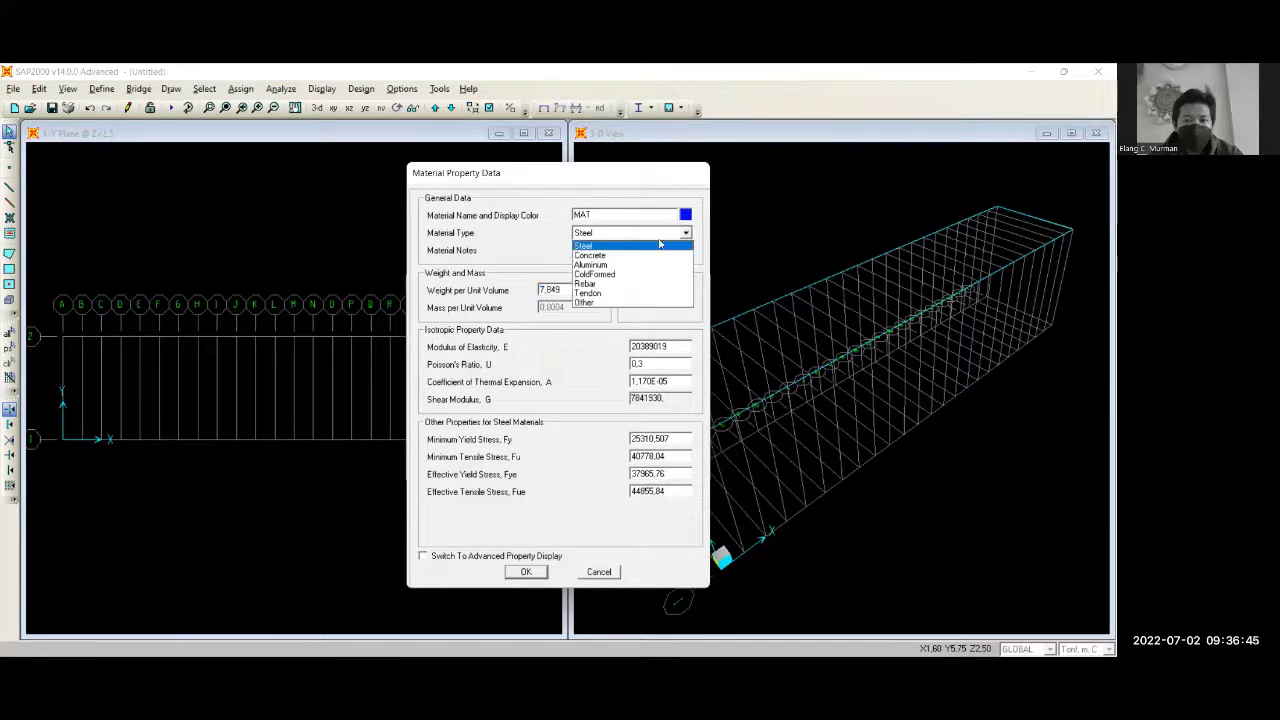
pyautogui.click(590, 304)
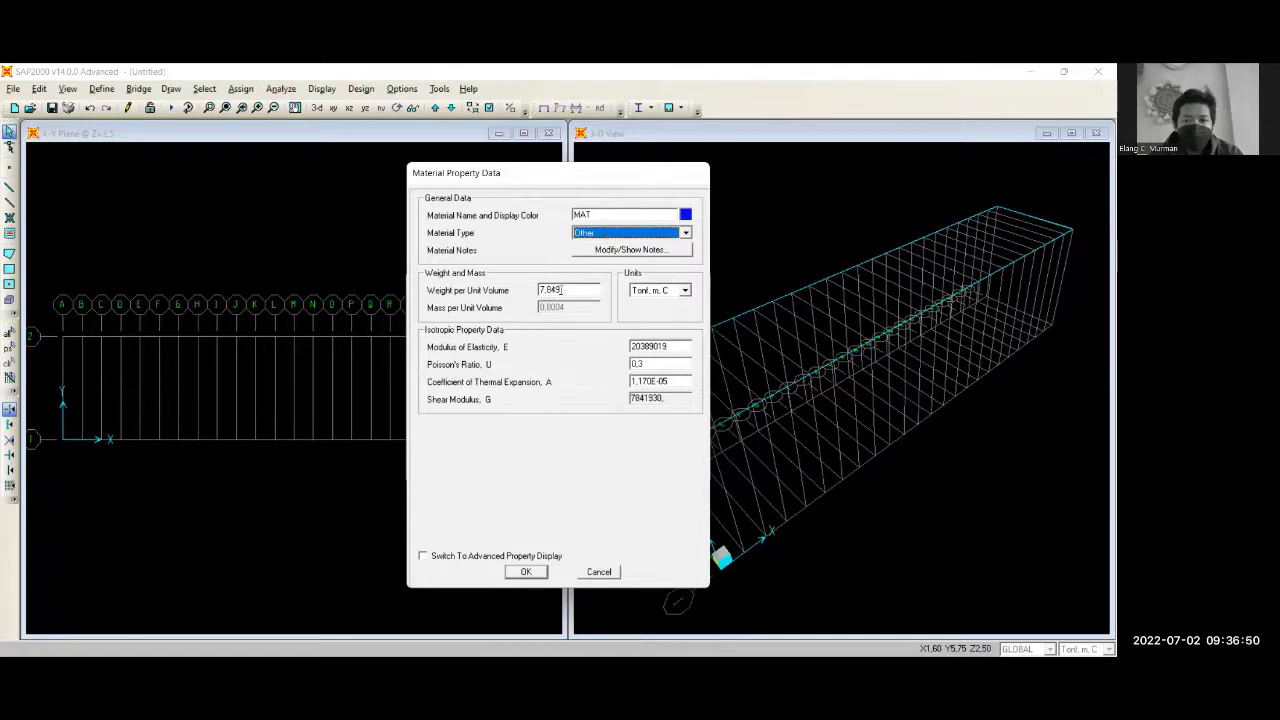
pyautogui.click(528, 572)
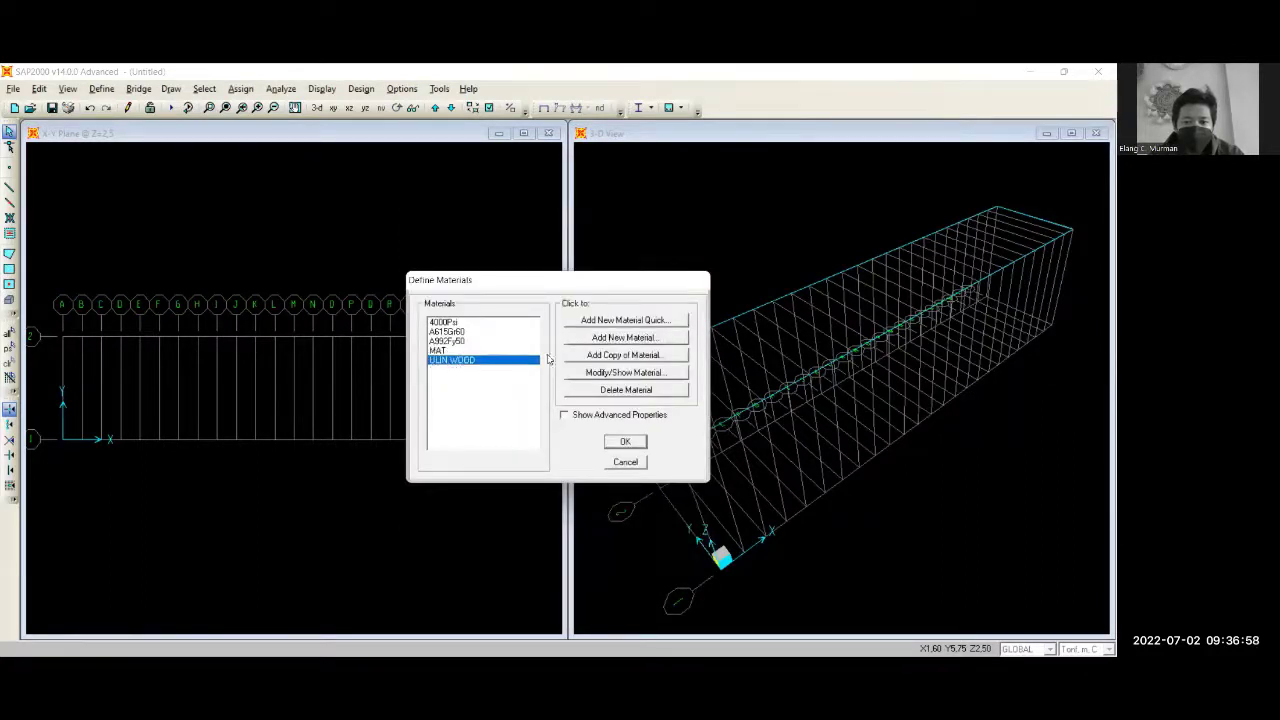
# Review the ULIN WOOD material's unit weight and modulus of elasticity in N, mm, C units and accept the material definitions
pyautogui.click(602, 373)
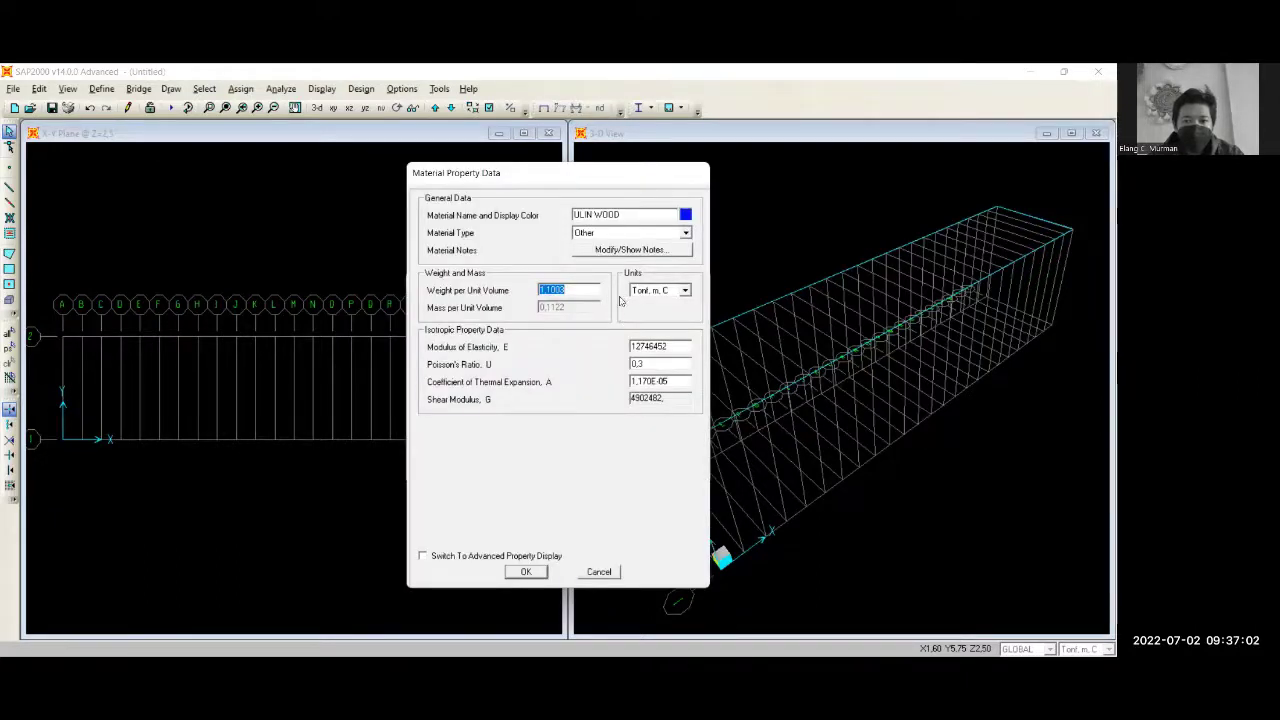
pyautogui.doubleClick(668, 345)
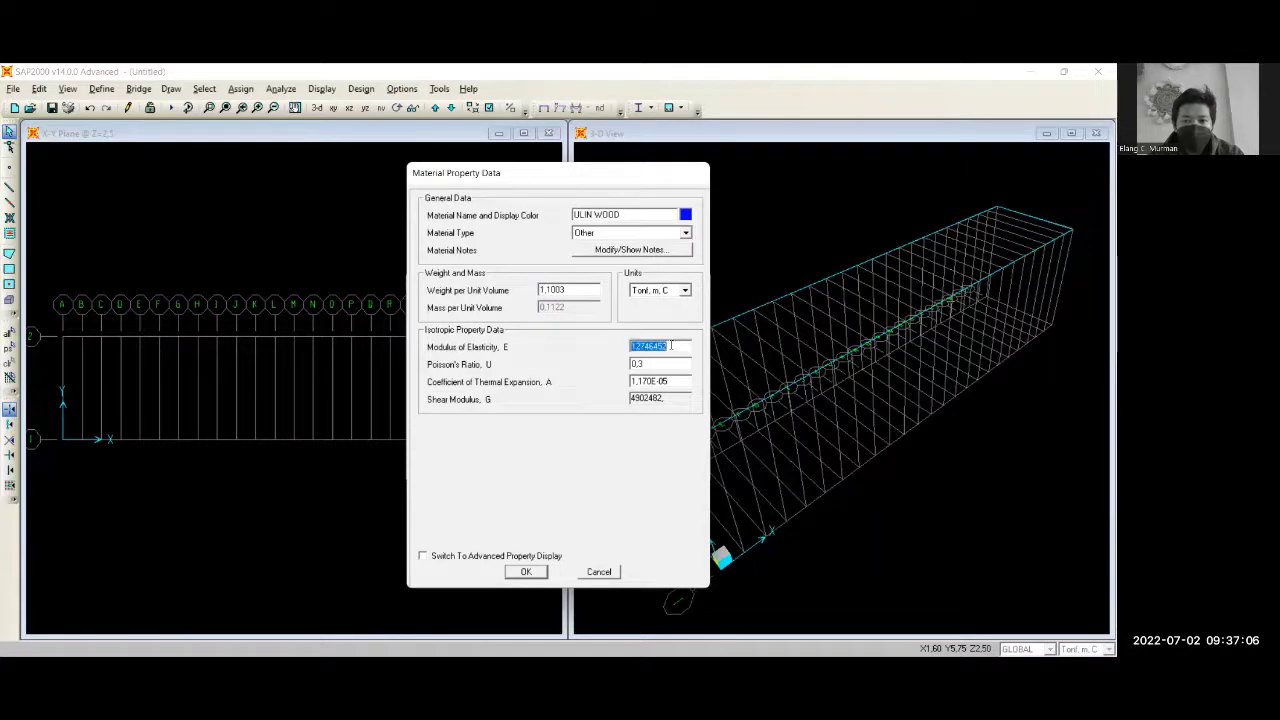
pyautogui.doubleClick(571, 289)
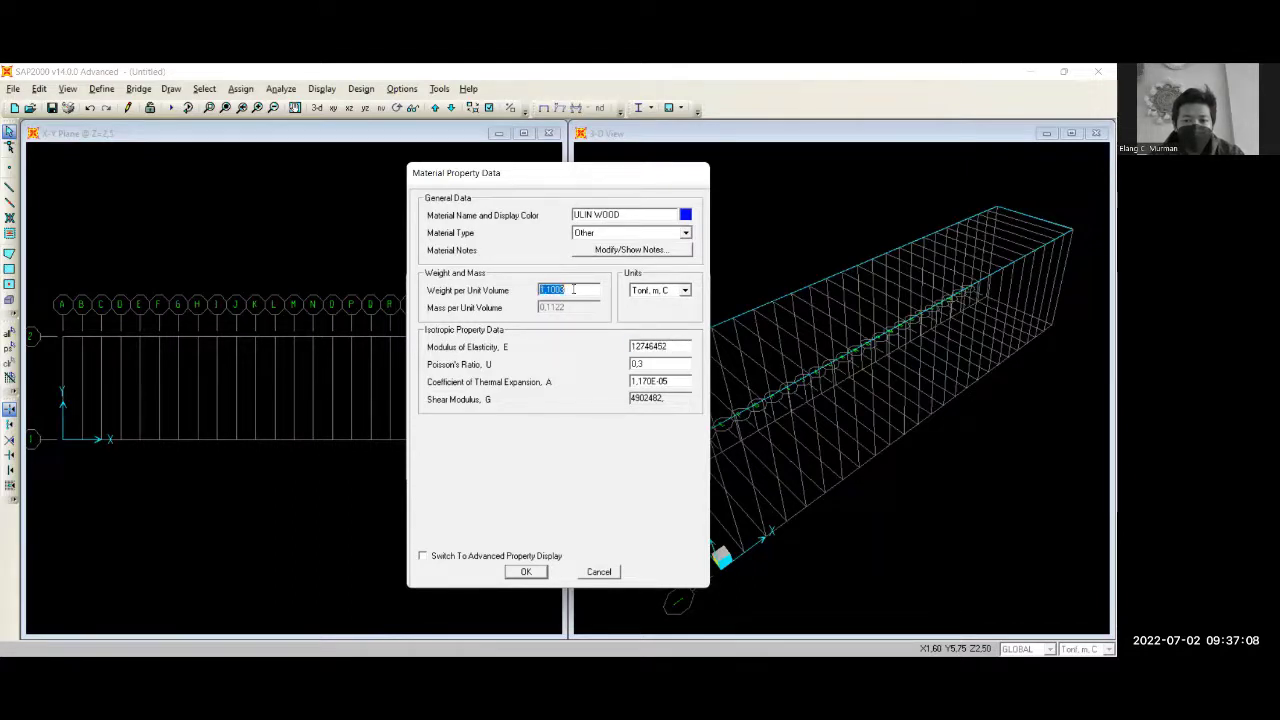
pyautogui.click(685, 290)
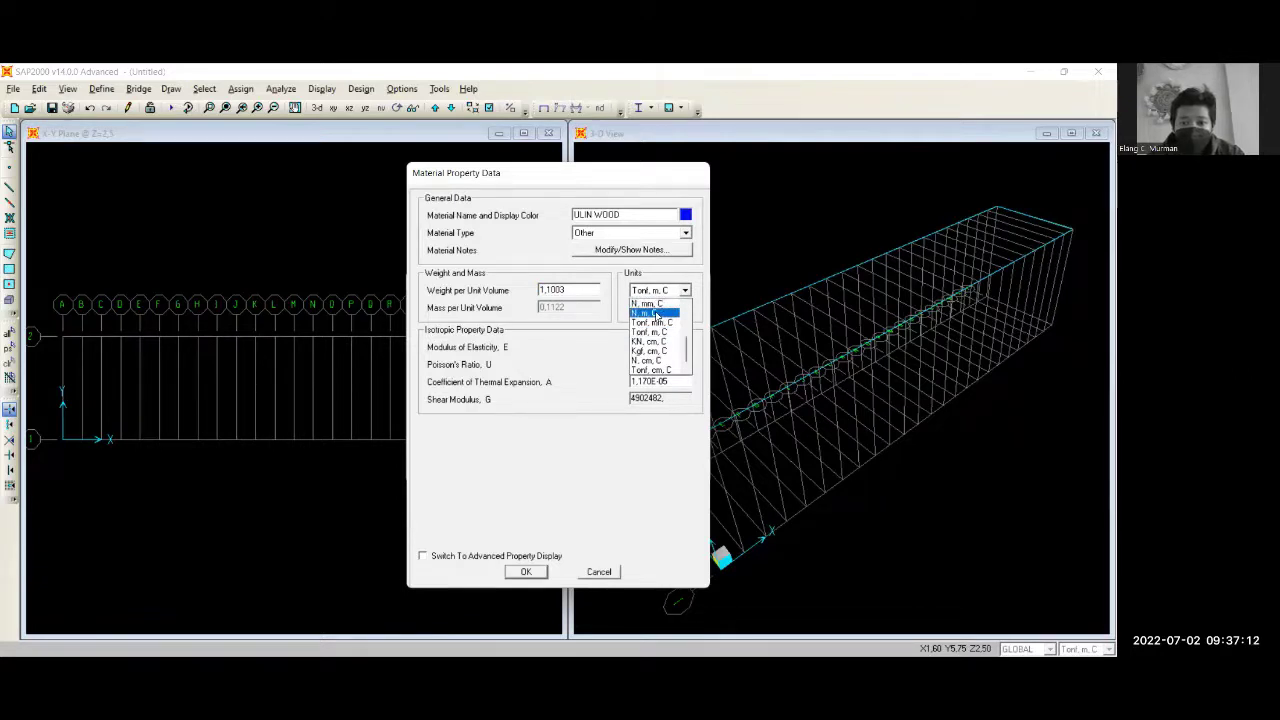
pyautogui.click(655, 305)
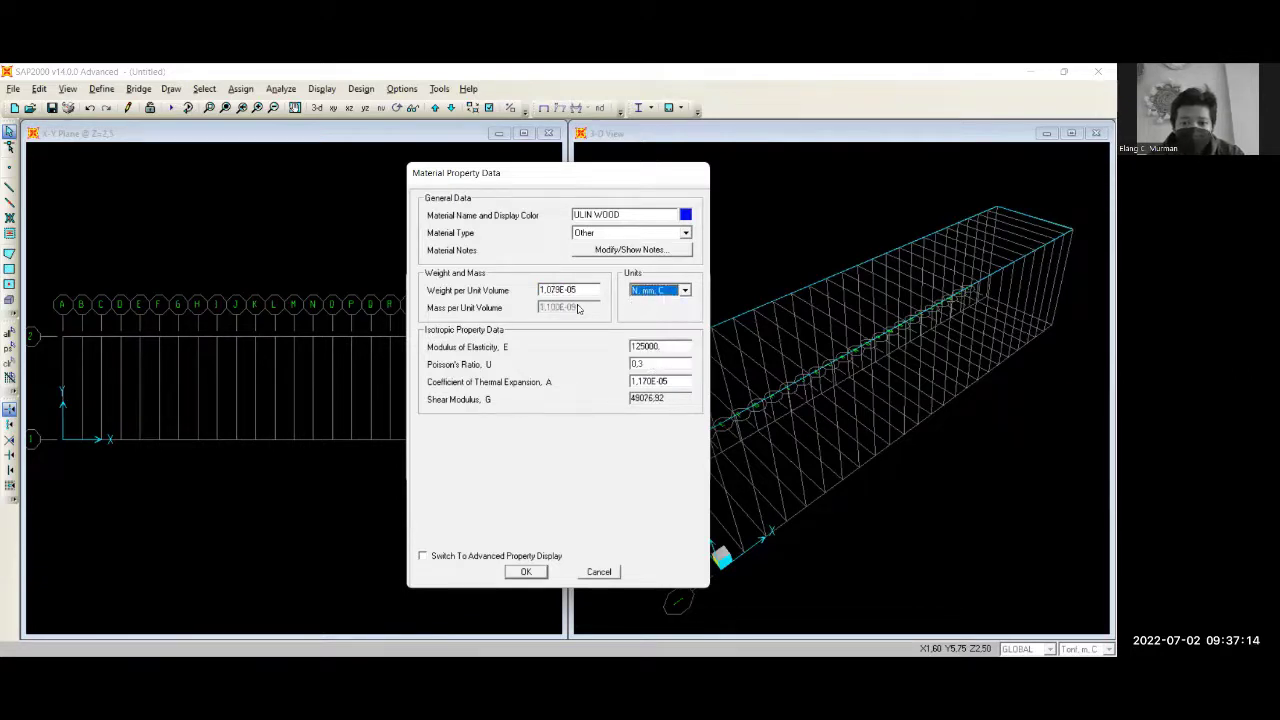
pyautogui.doubleClick(664, 346)
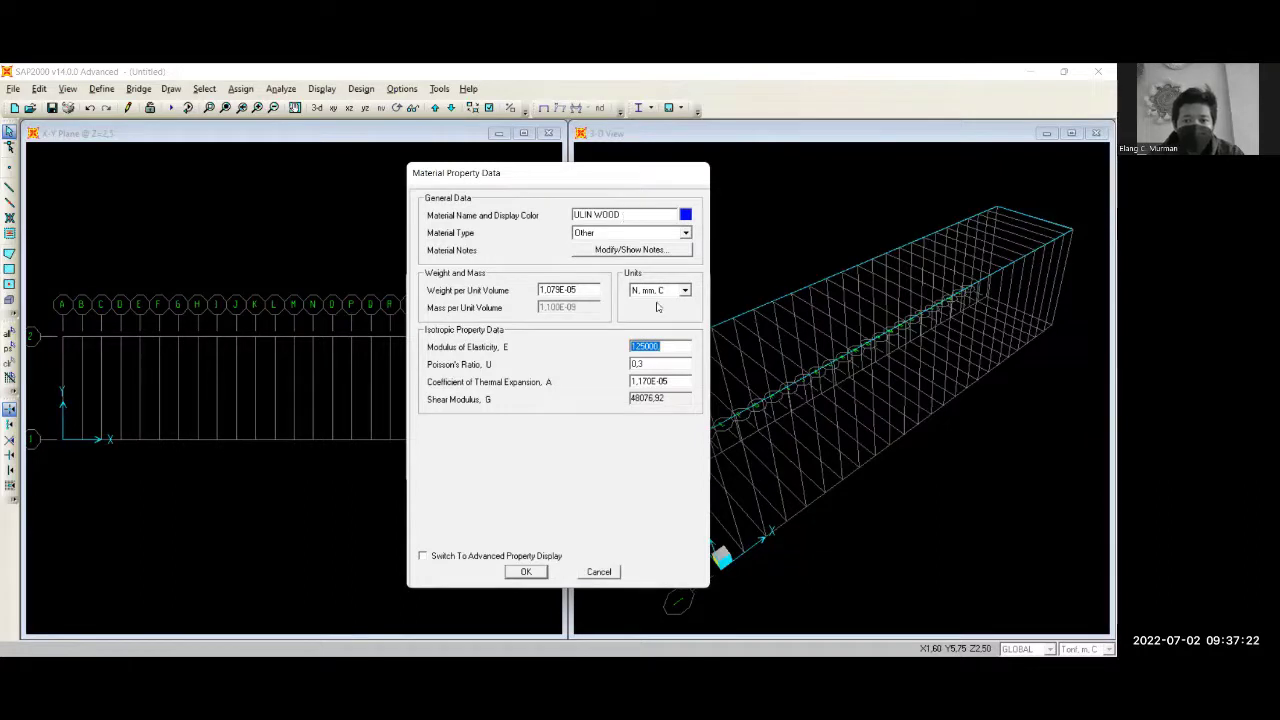
pyautogui.click(536, 575)
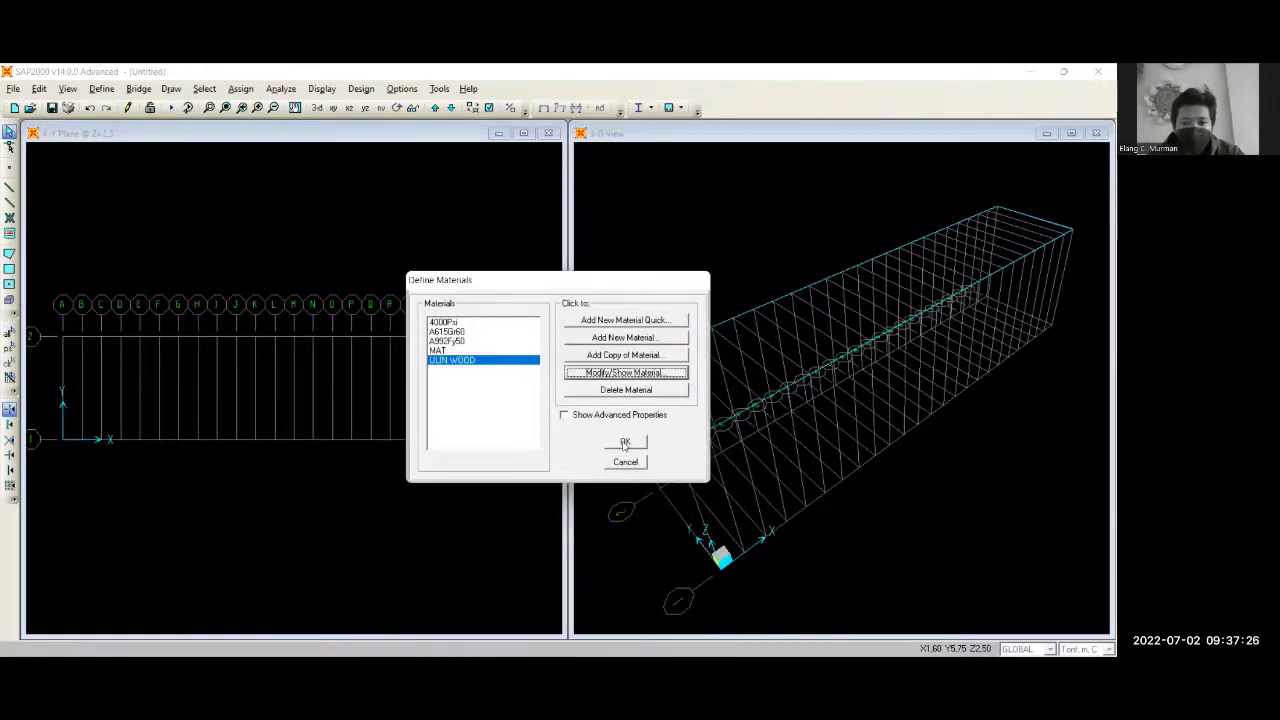
pyautogui.click(625, 443)
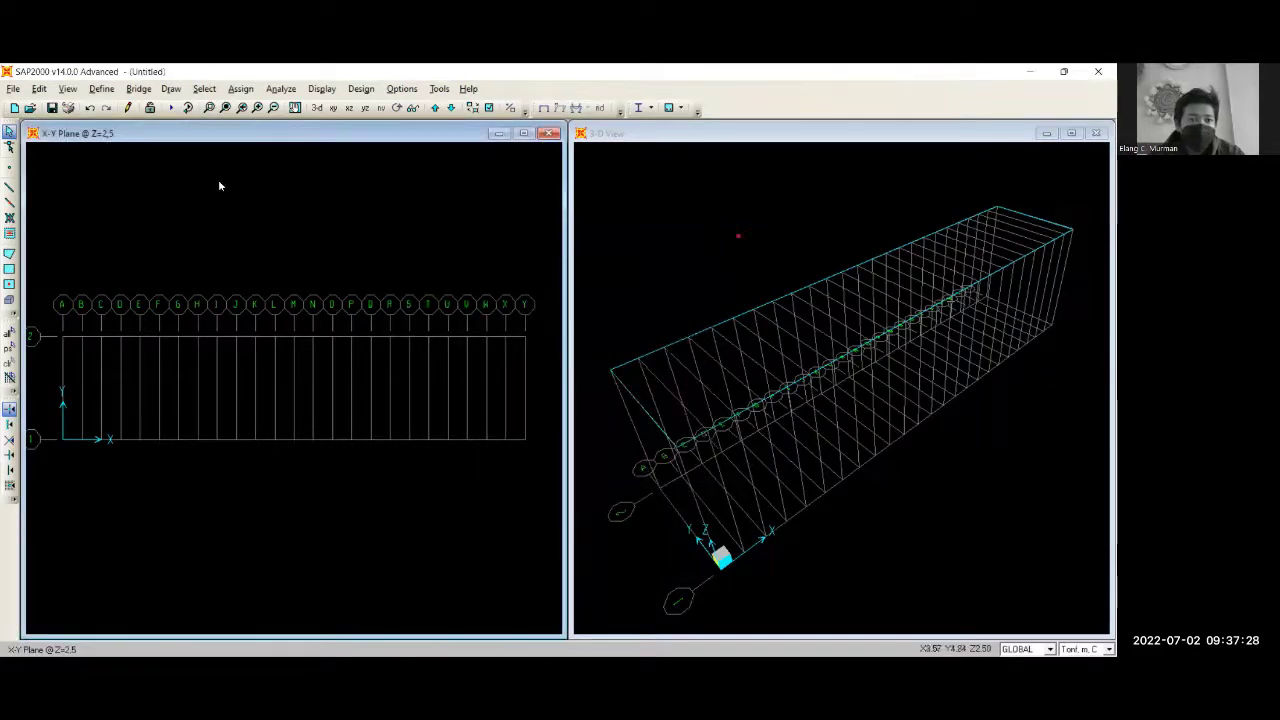
# Start a new frame section of property type Other using Section Designer
pyautogui.click(102, 89)
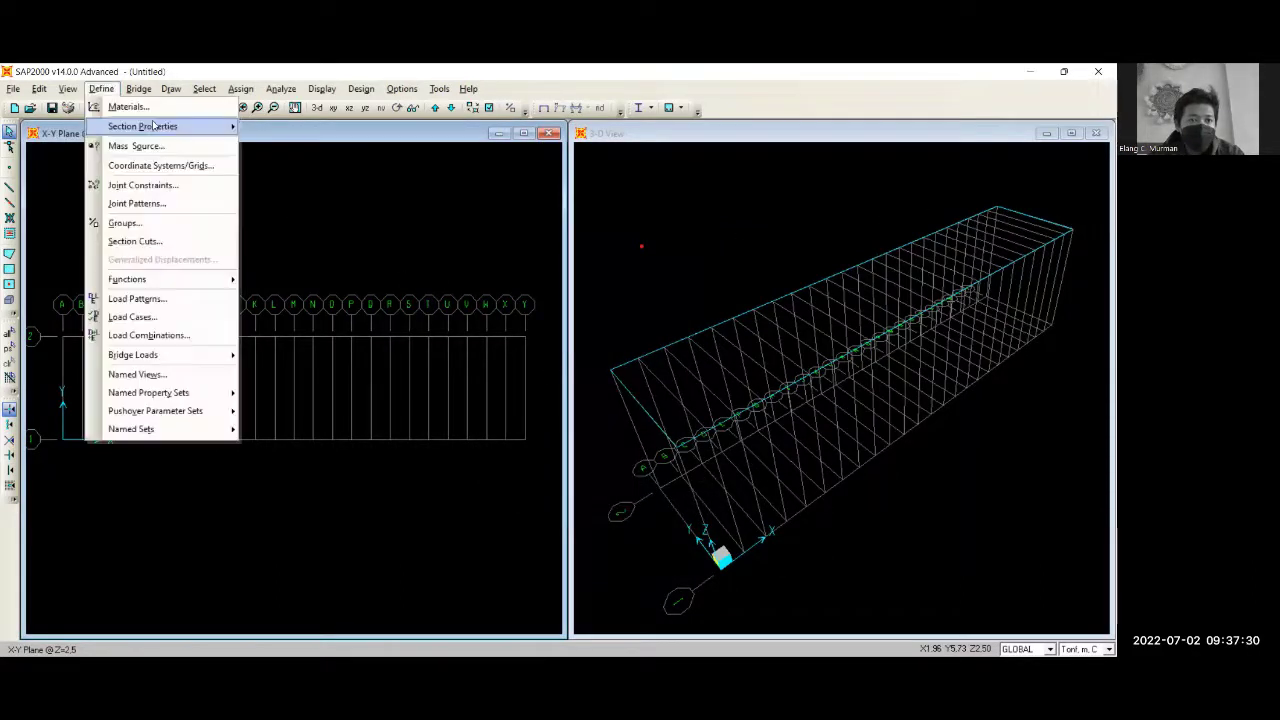
pyautogui.moveTo(150, 126)
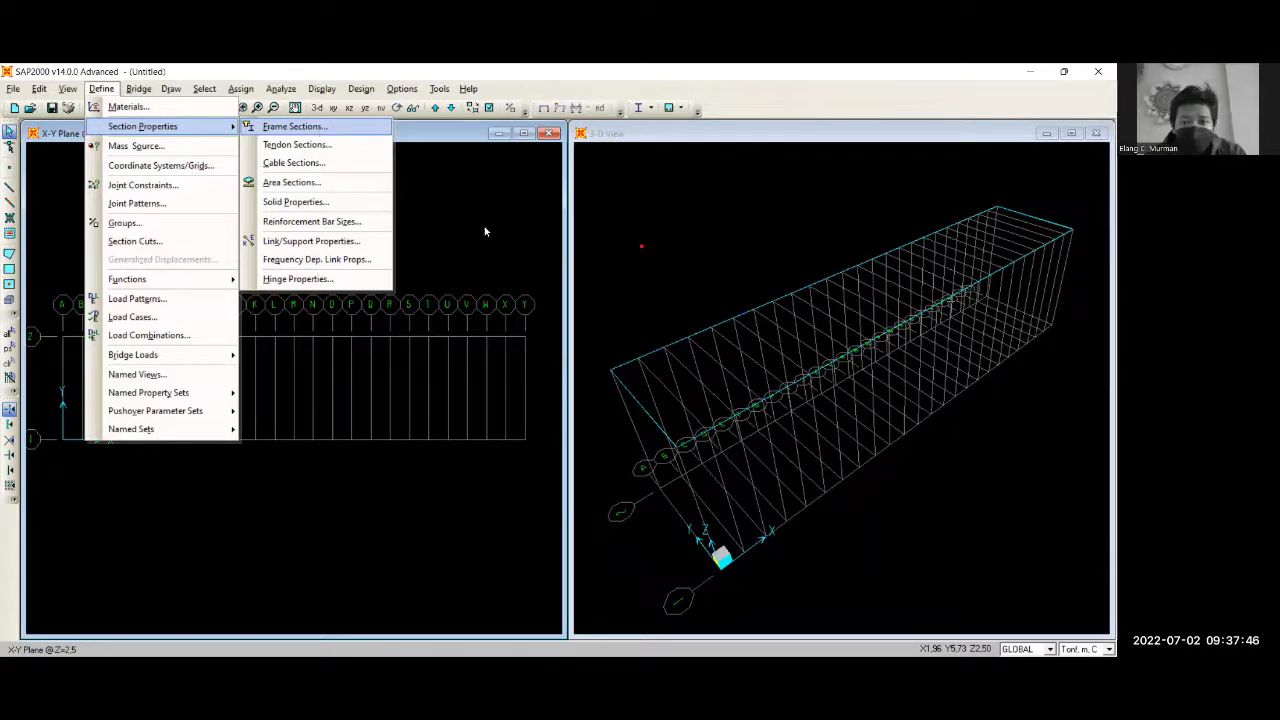
pyautogui.press('Return')
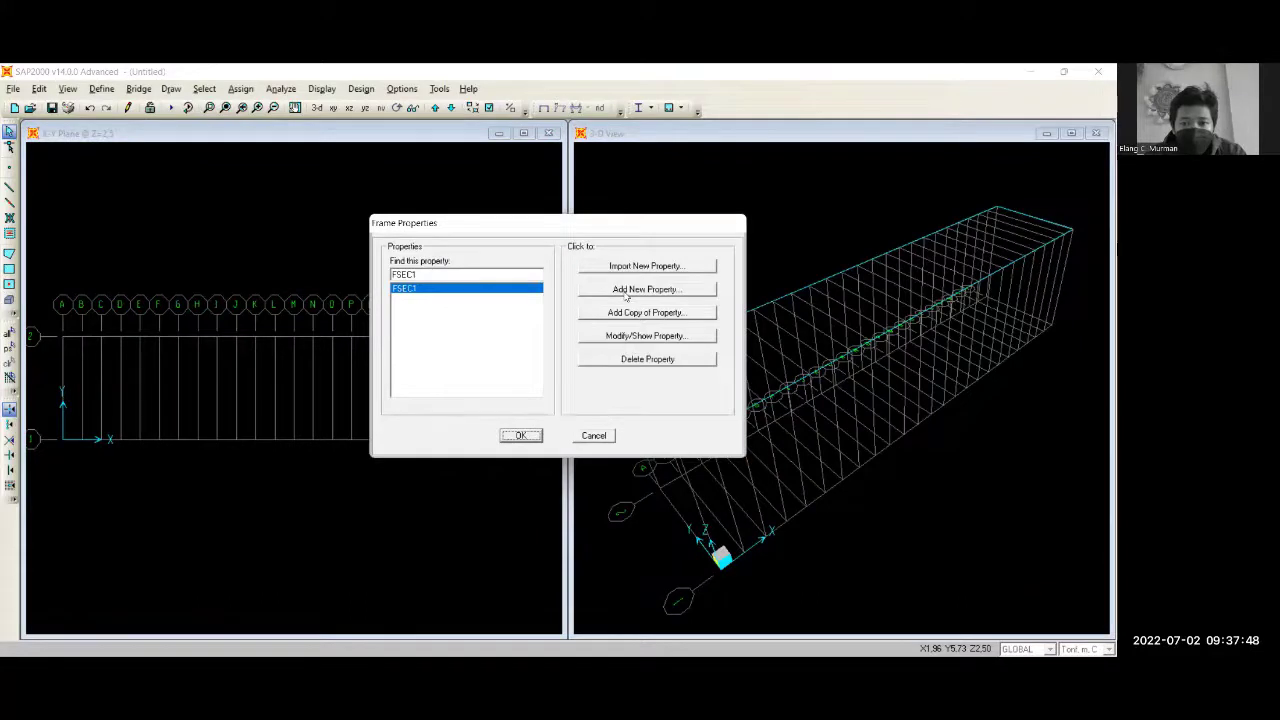
pyautogui.click(645, 289)
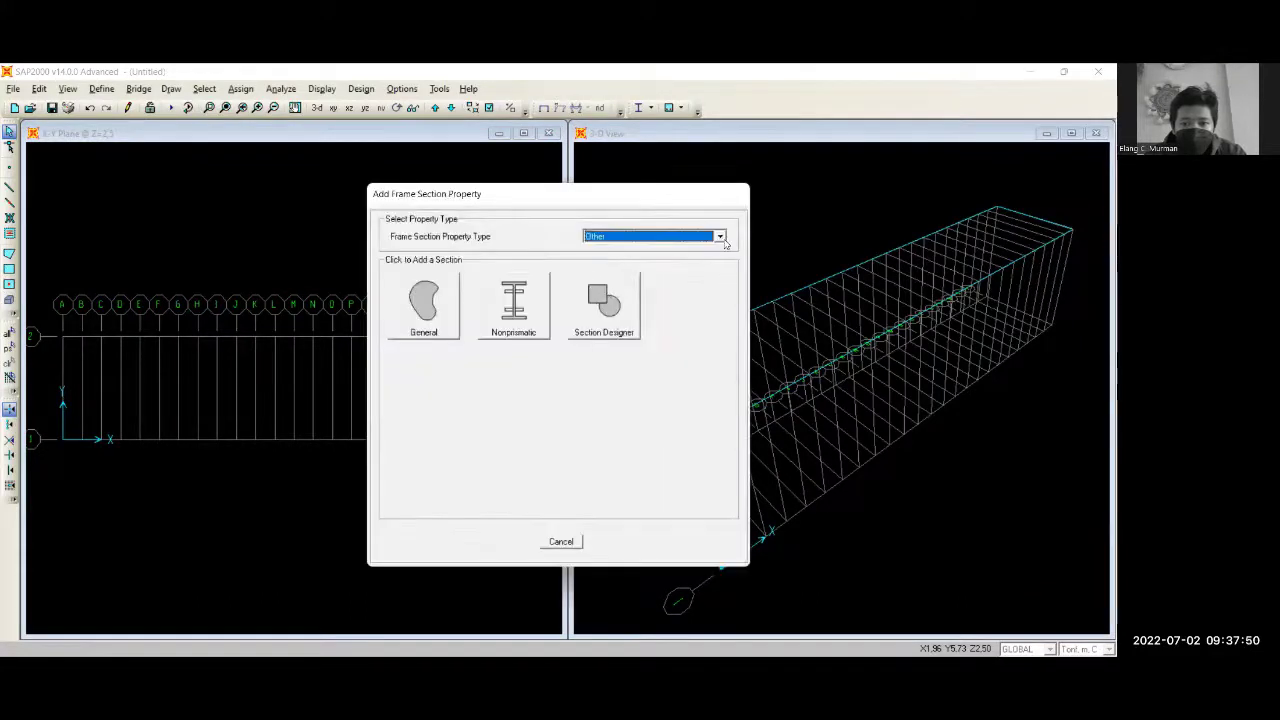
pyautogui.click(720, 238)
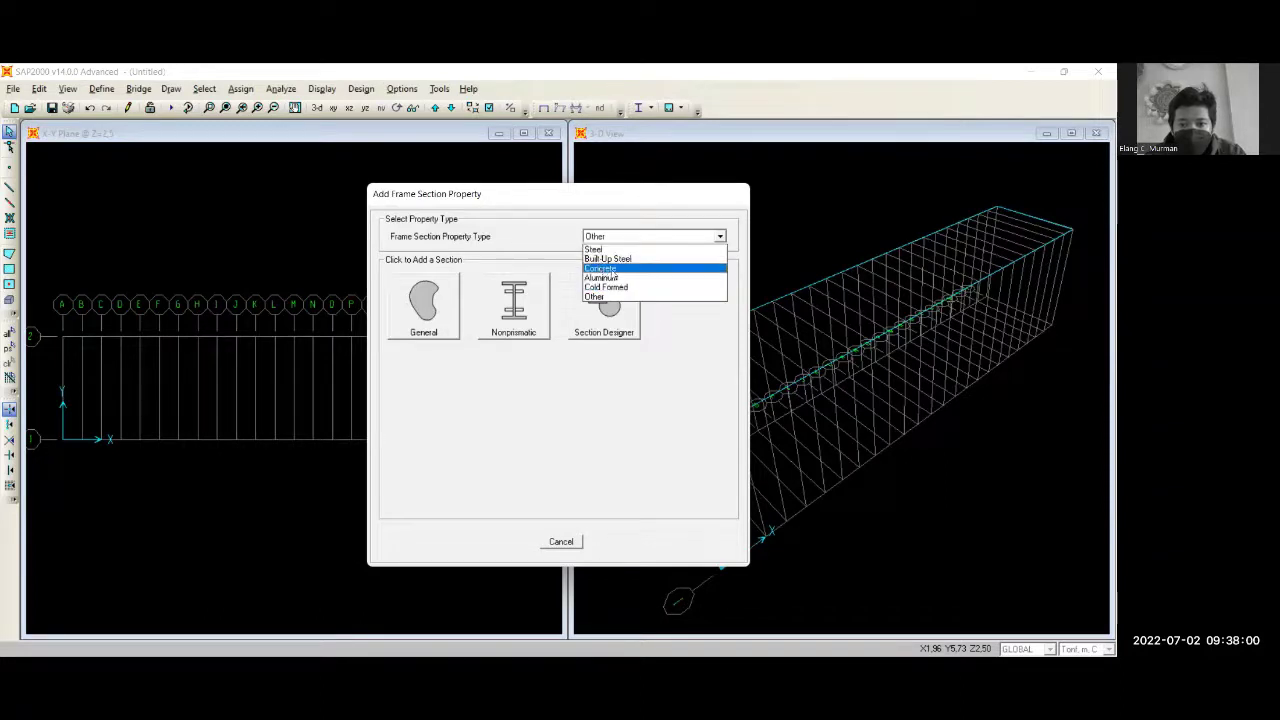
pyautogui.click(595, 298)
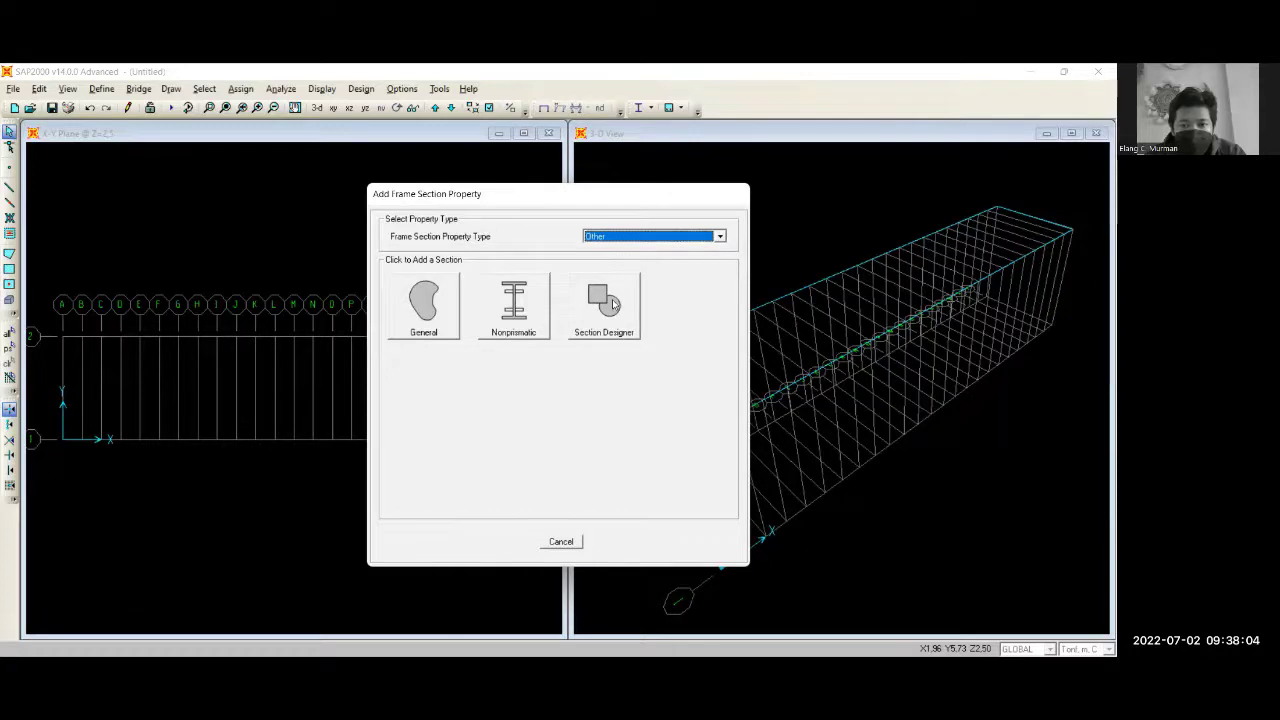
pyautogui.click(614, 305)
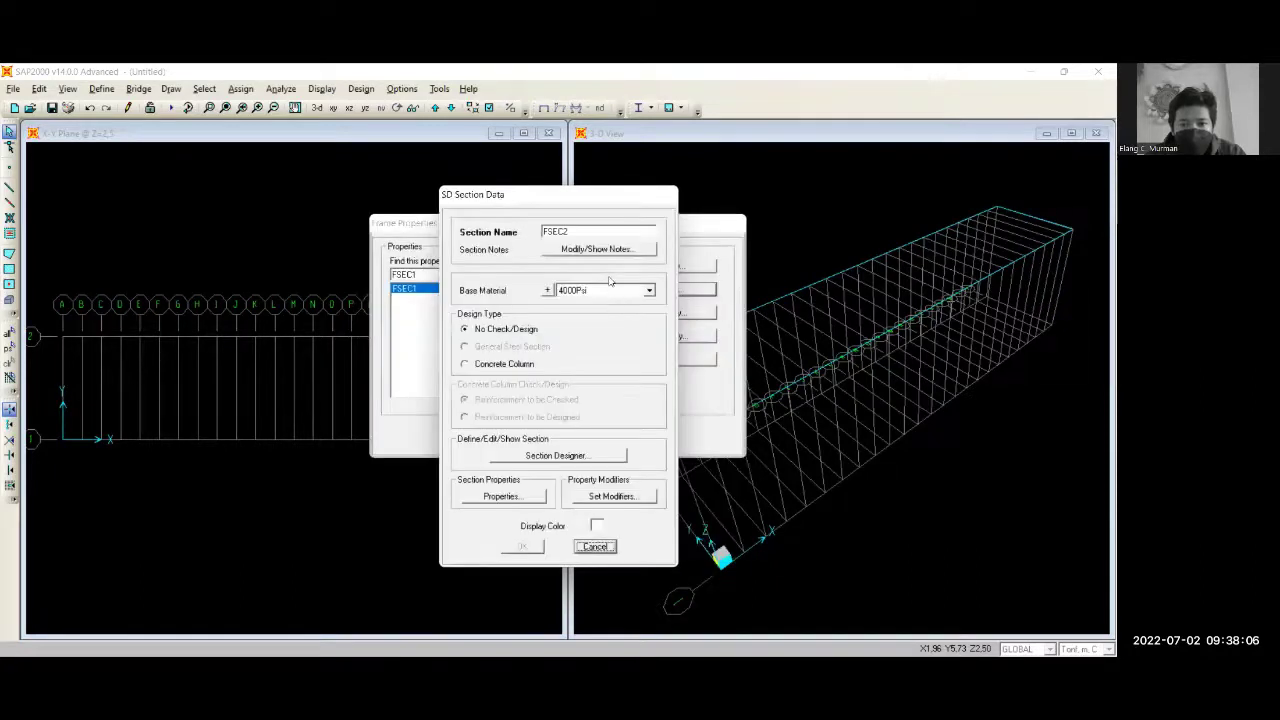
# Name the new Section Designer section ULIN 10/10
pyautogui.doubleClick(590, 230)
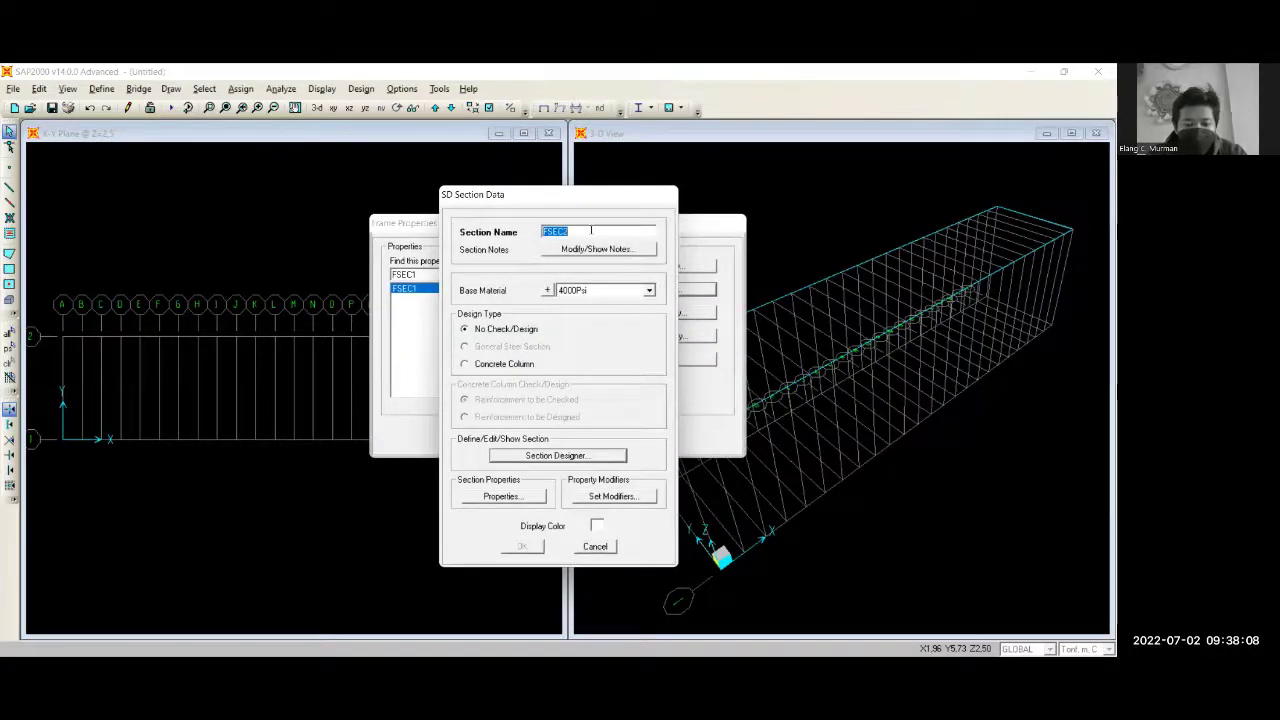
pyautogui.write('KAYU')
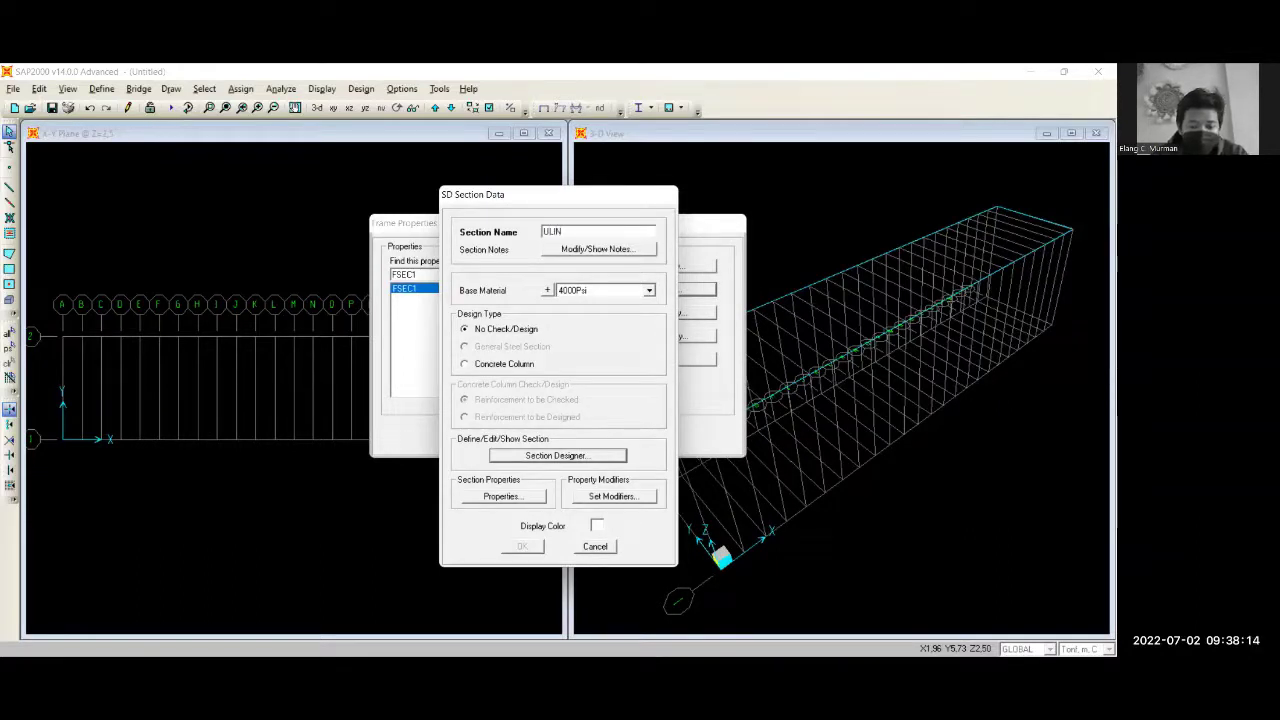
pyautogui.write(' 10/')
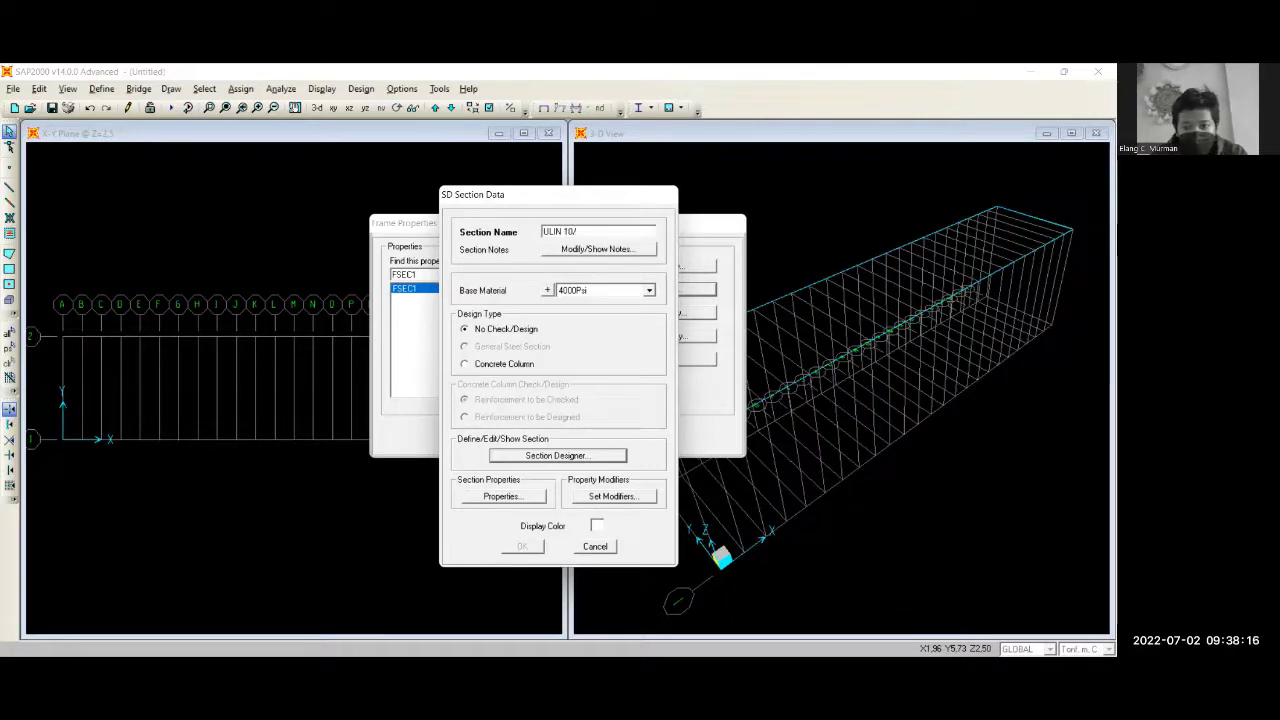
pyautogui.write('10')
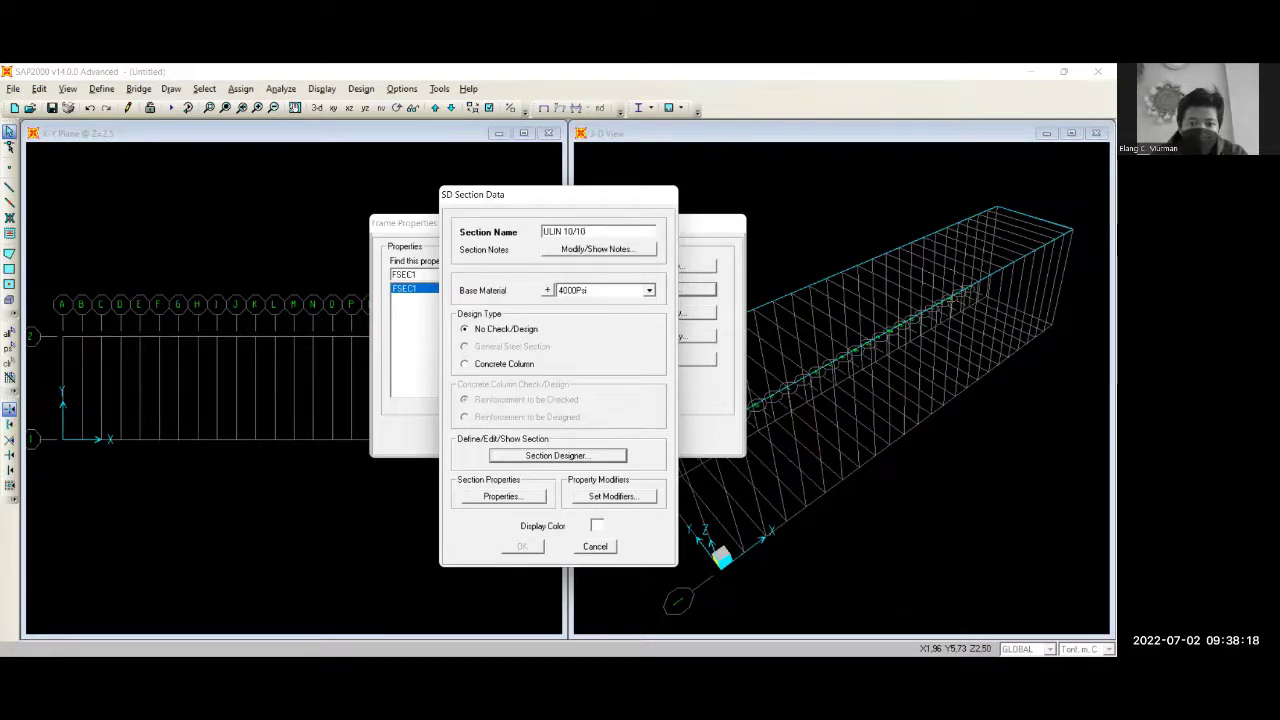
# Open the section in Section Designer and place a solid rectangle centred at about X = -1,25, Y = 0,75
pyautogui.click(566, 458)
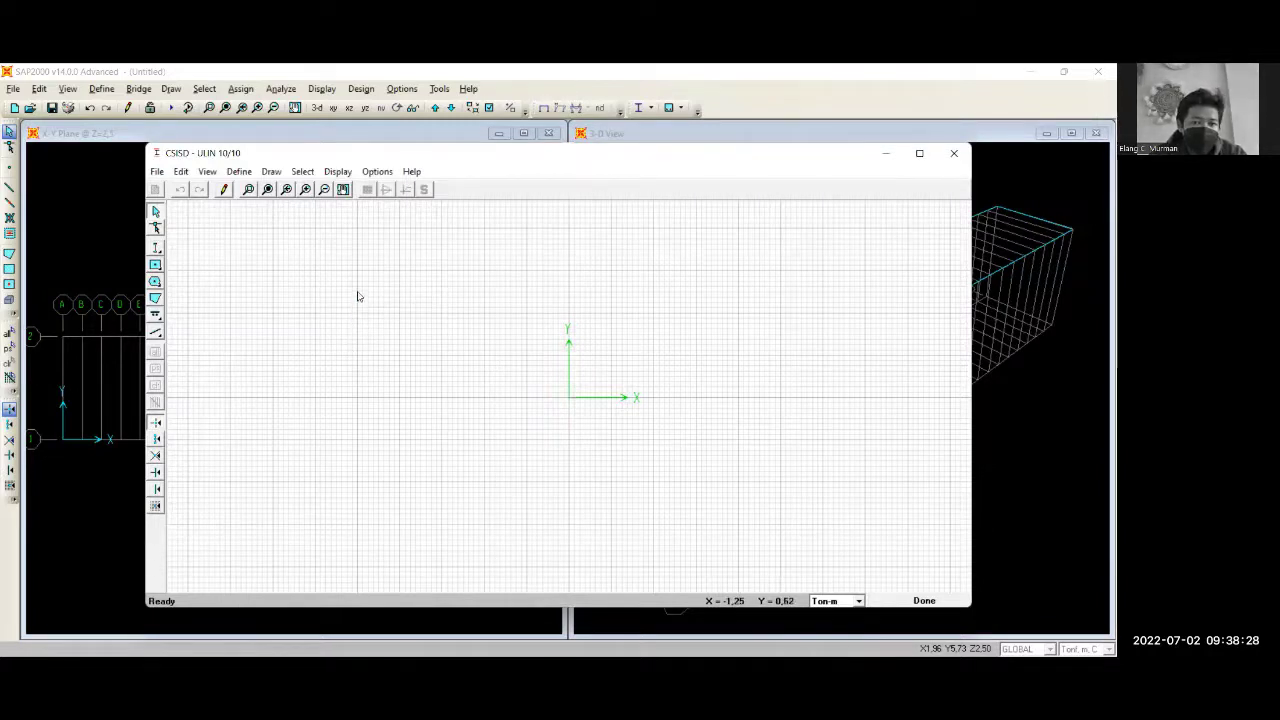
pyautogui.click(156, 266)
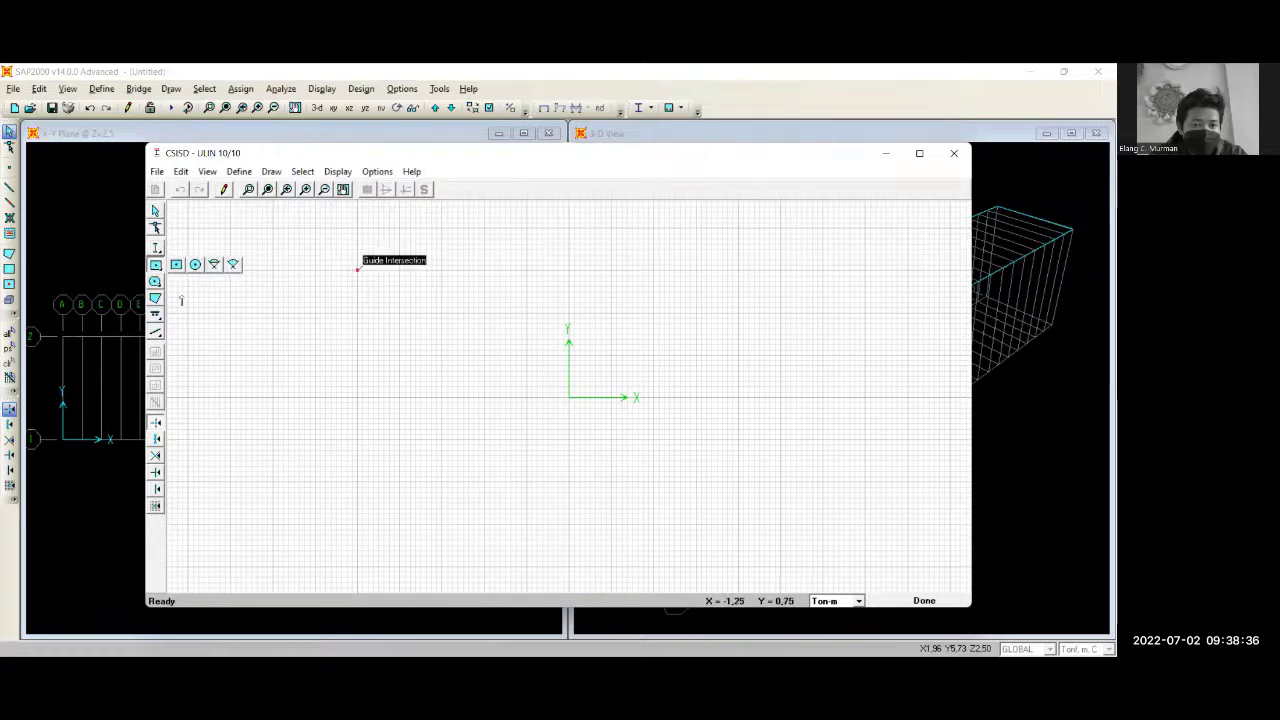
pyautogui.click(177, 265)
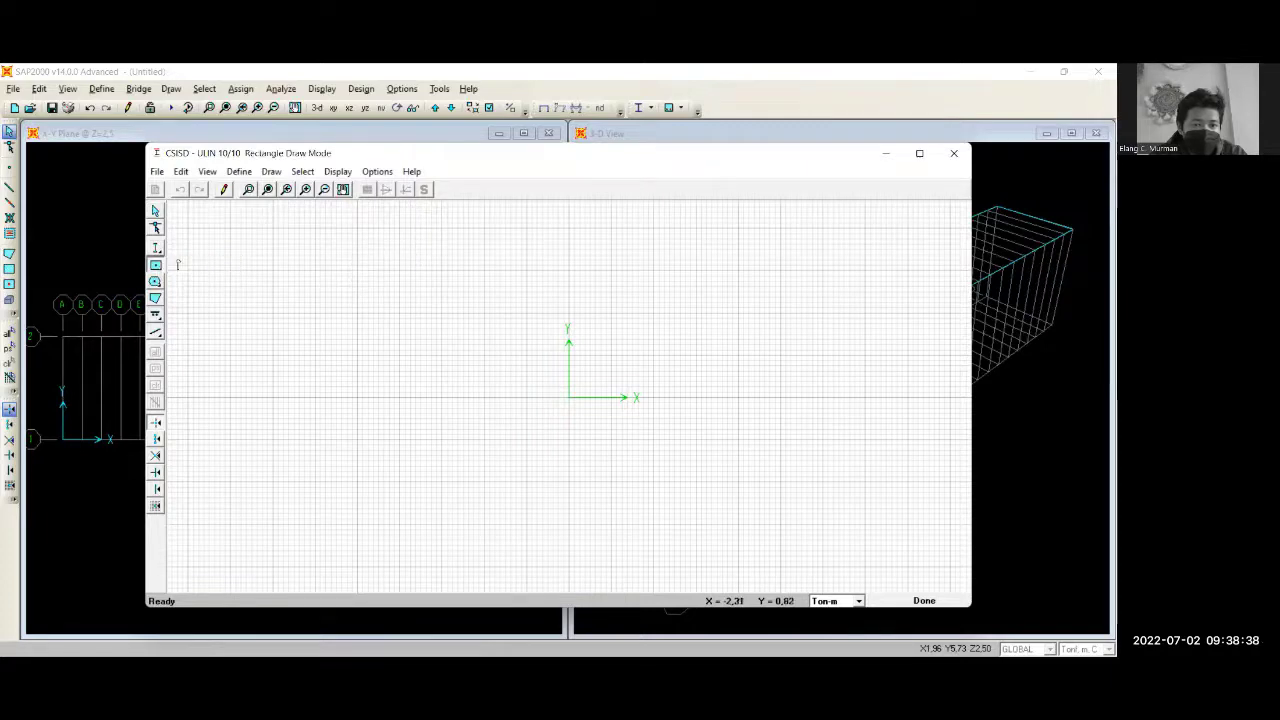
pyautogui.click(358, 270)
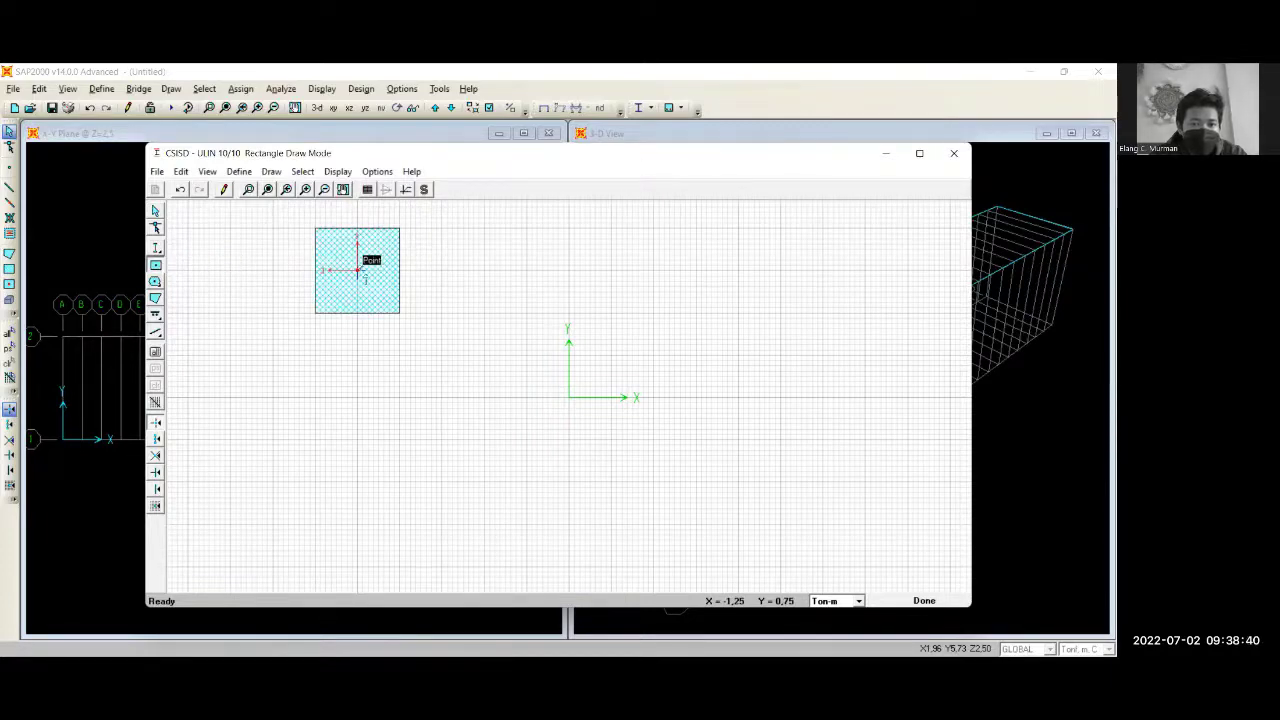
pyautogui.press('Escape')
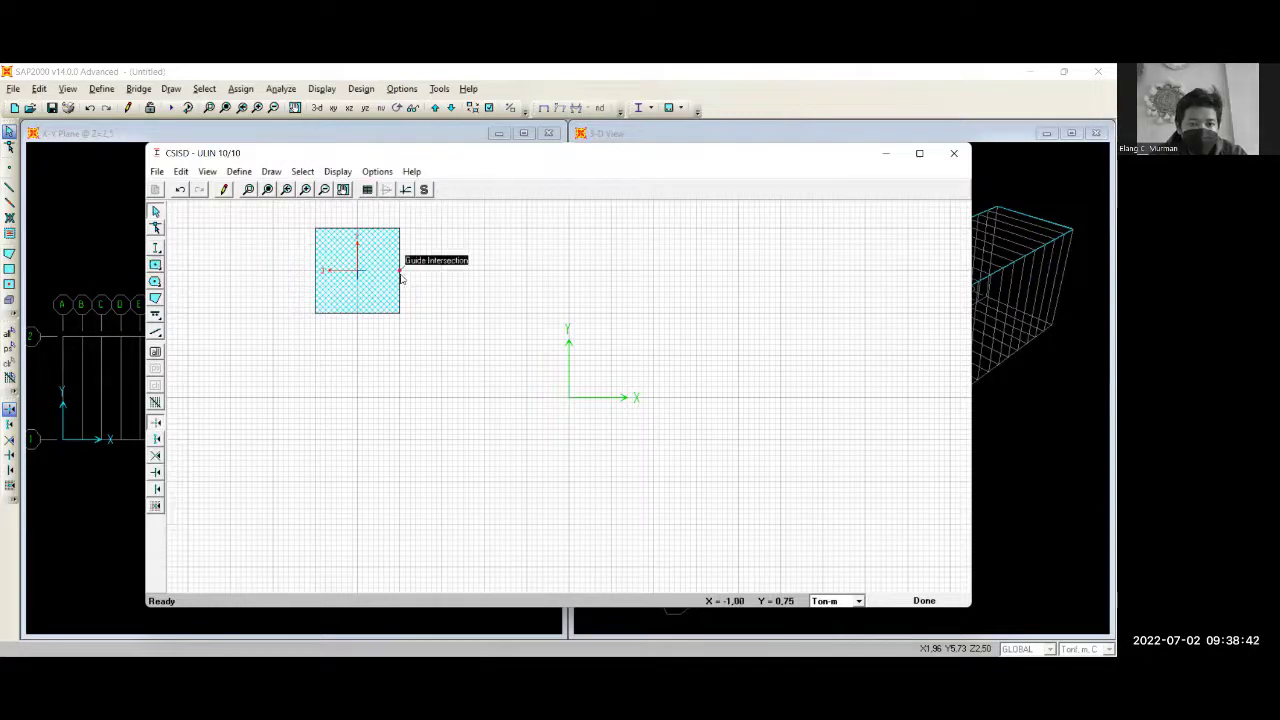
# Set the solid rectangle's height and width to 0,1 m each and finish the section drawing
pyautogui.doubleClick(387, 276)
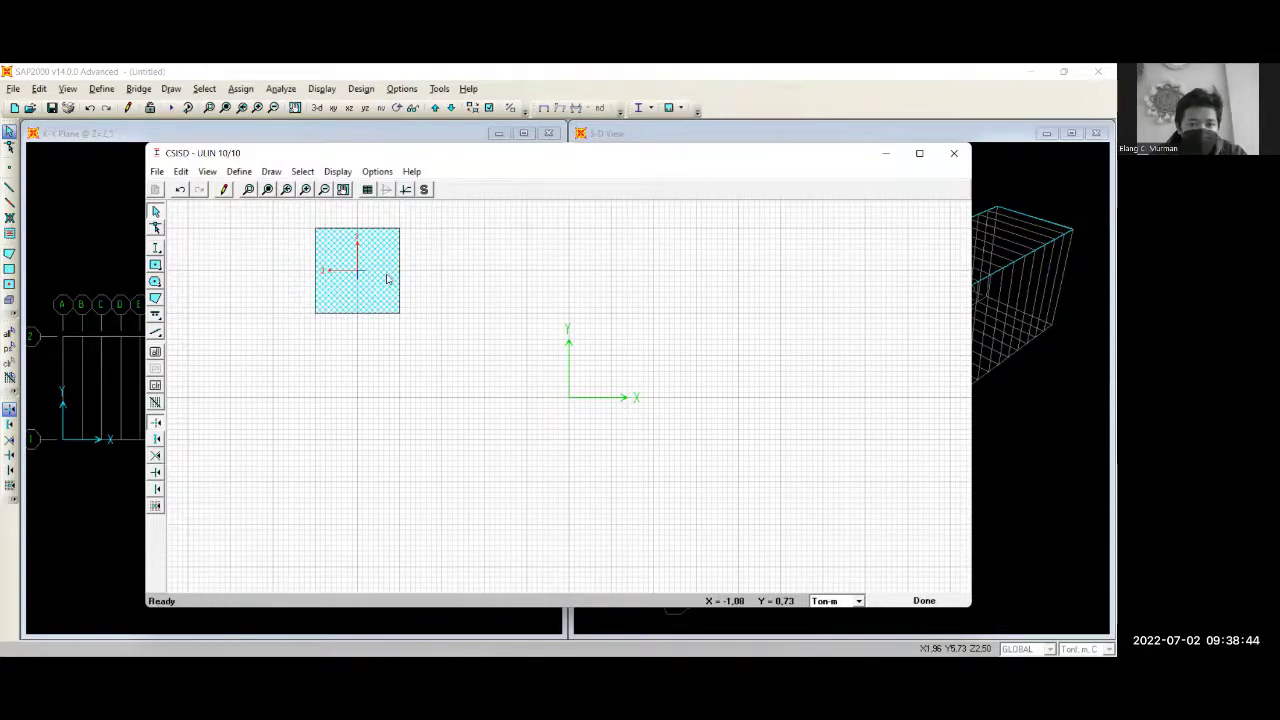
pyautogui.rightClick(387, 276)
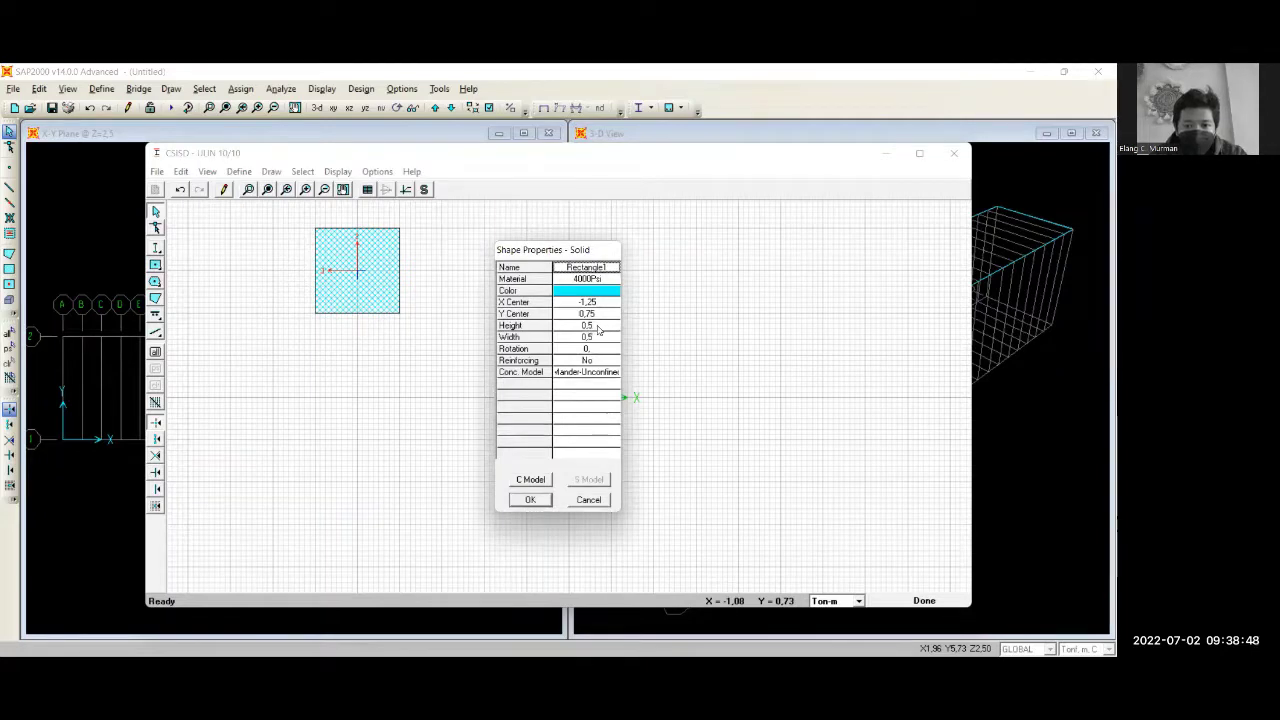
pyautogui.click(596, 326)
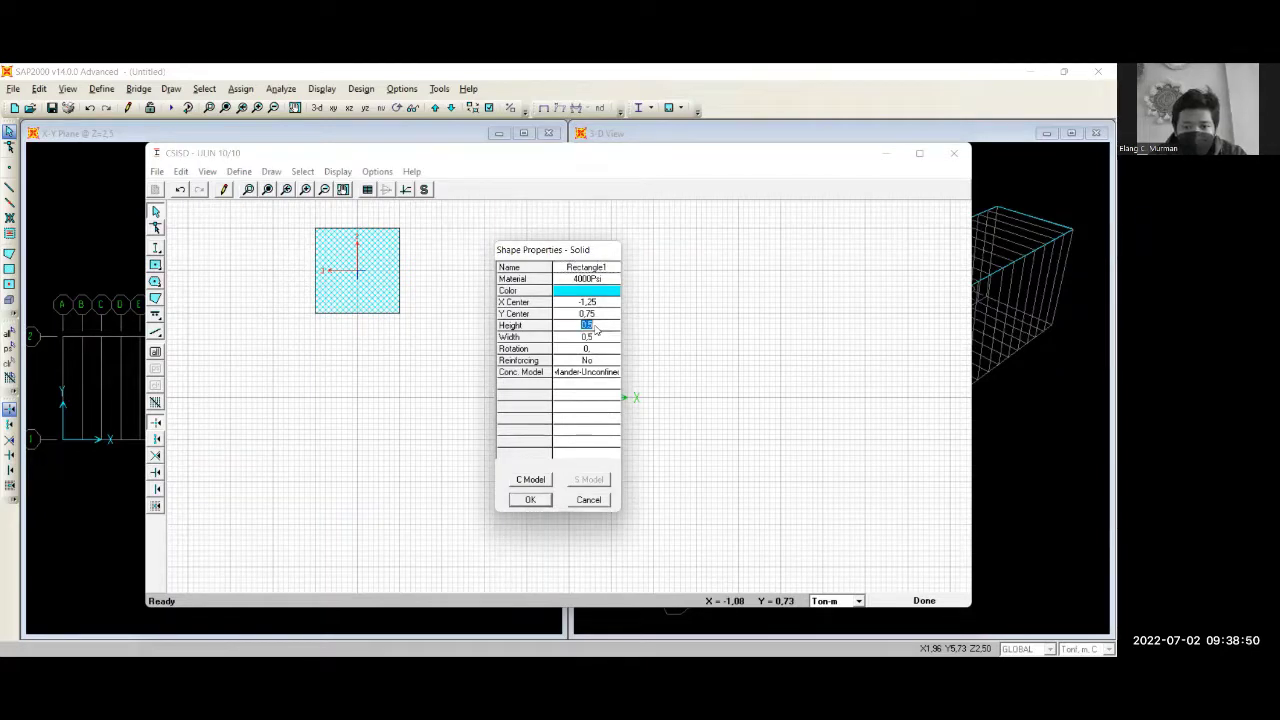
pyautogui.write('0,1')
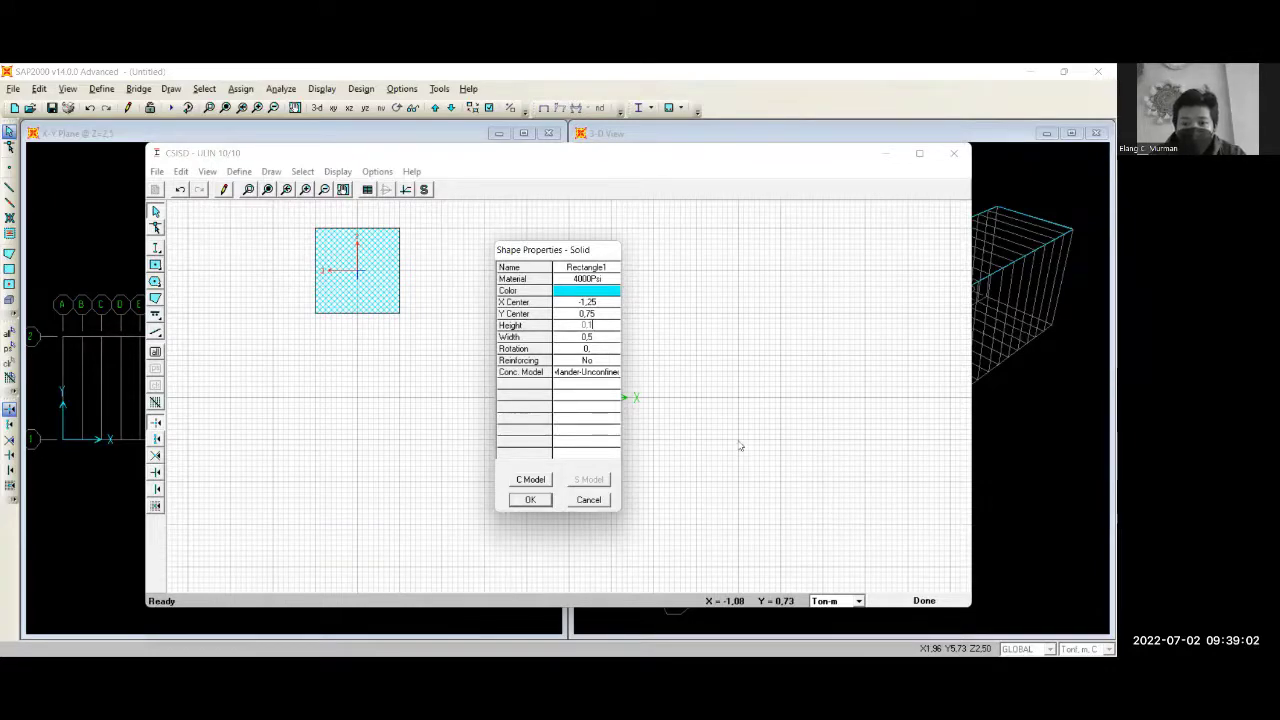
pyautogui.click(599, 338)
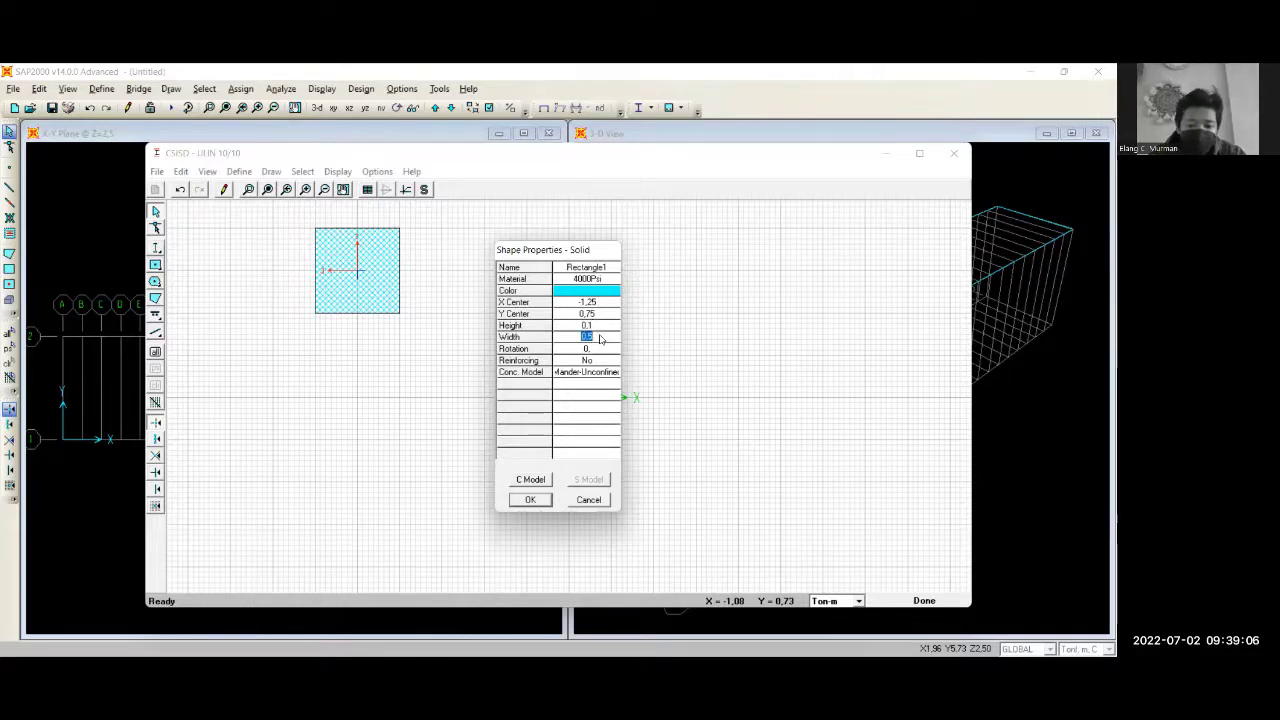
pyautogui.write('0,1')
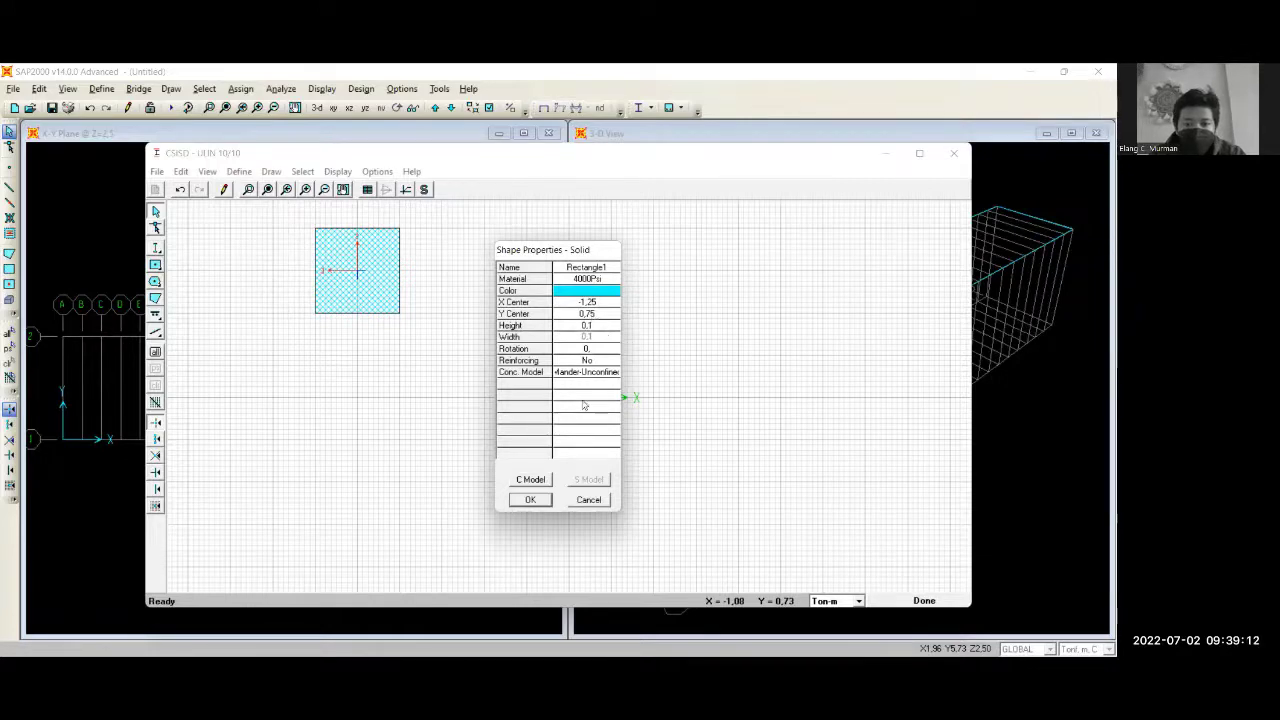
pyautogui.click(530, 499)
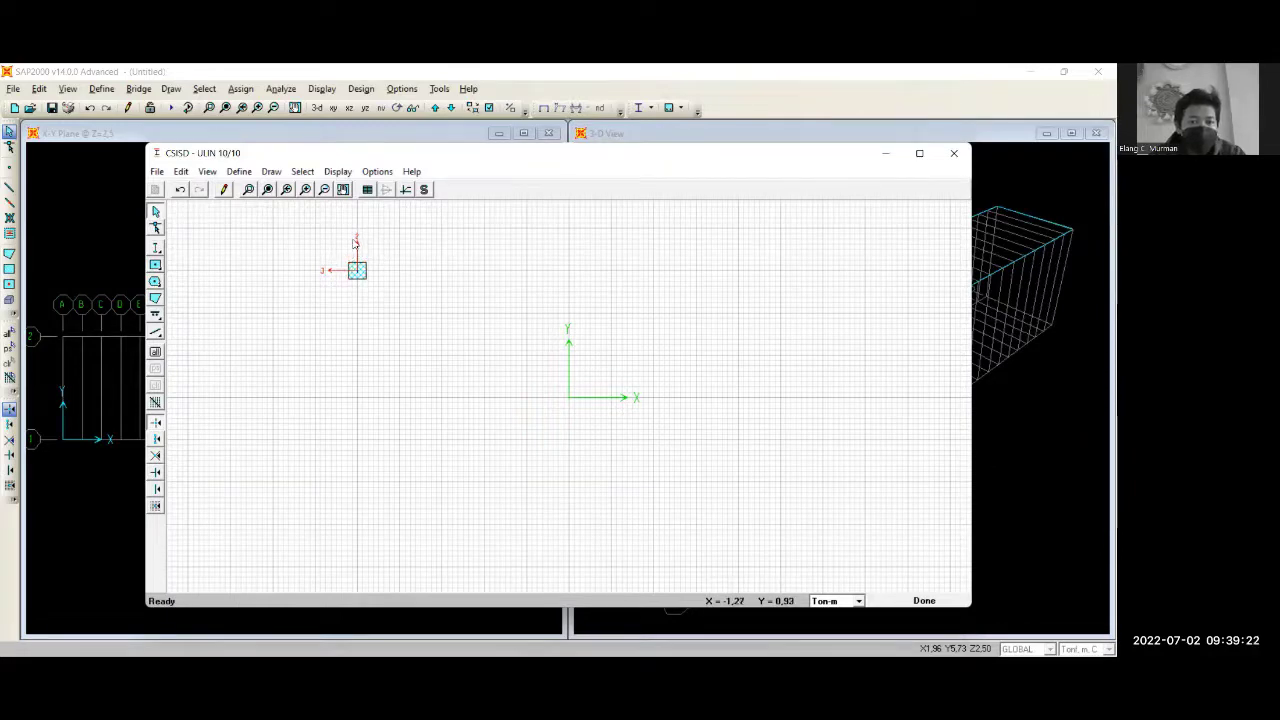
pyautogui.click(922, 601)
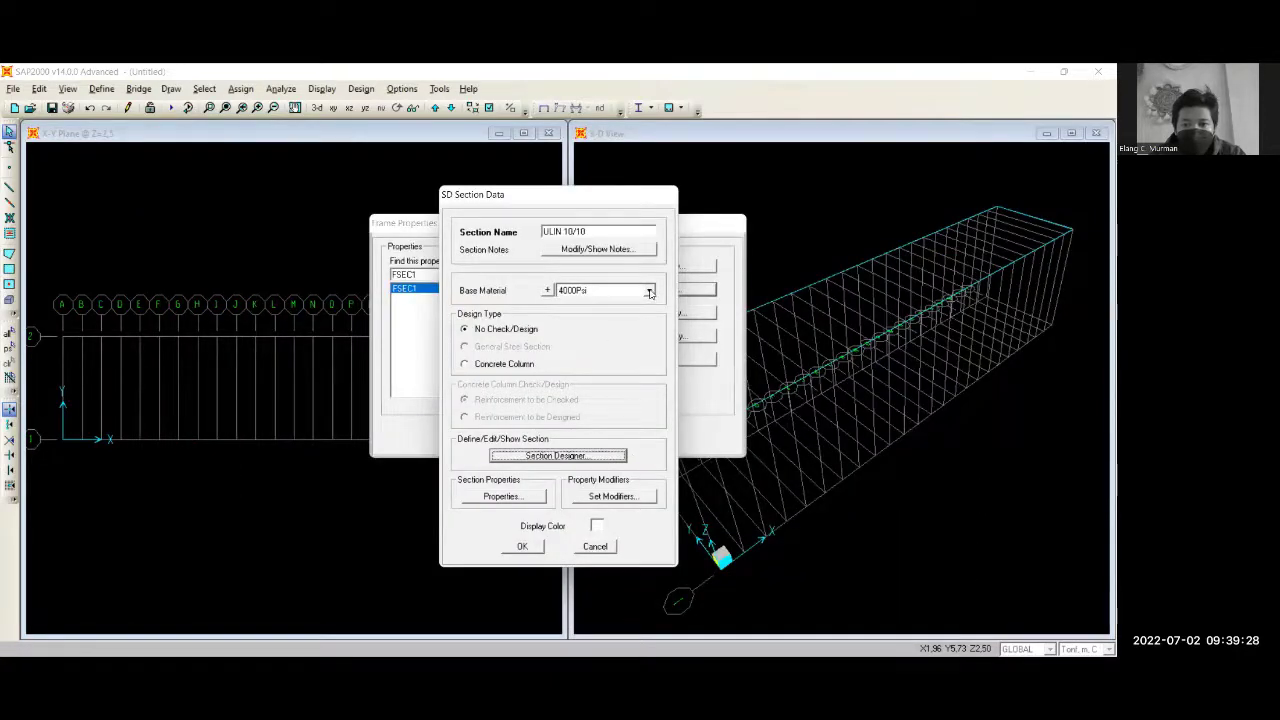
# Assign ULIN WOOD as the base material of section ULIN 10/10 and accept the section
pyautogui.click(649, 291)
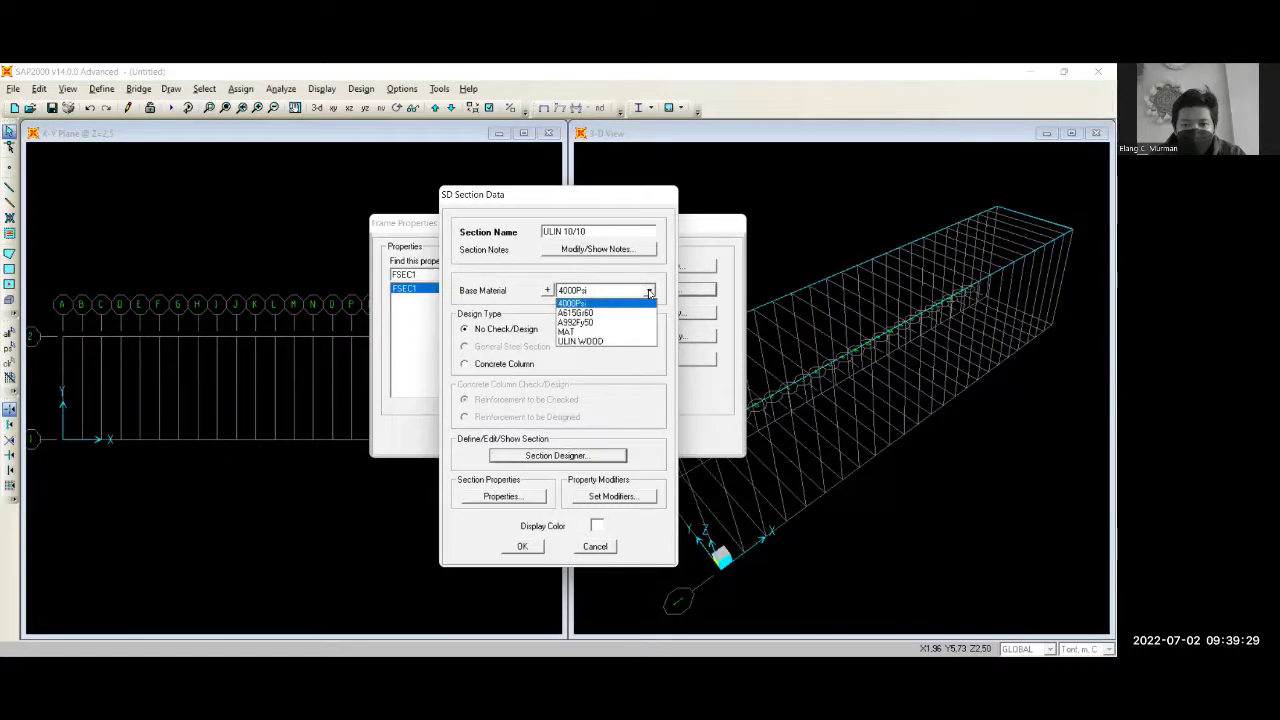
pyautogui.click(600, 343)
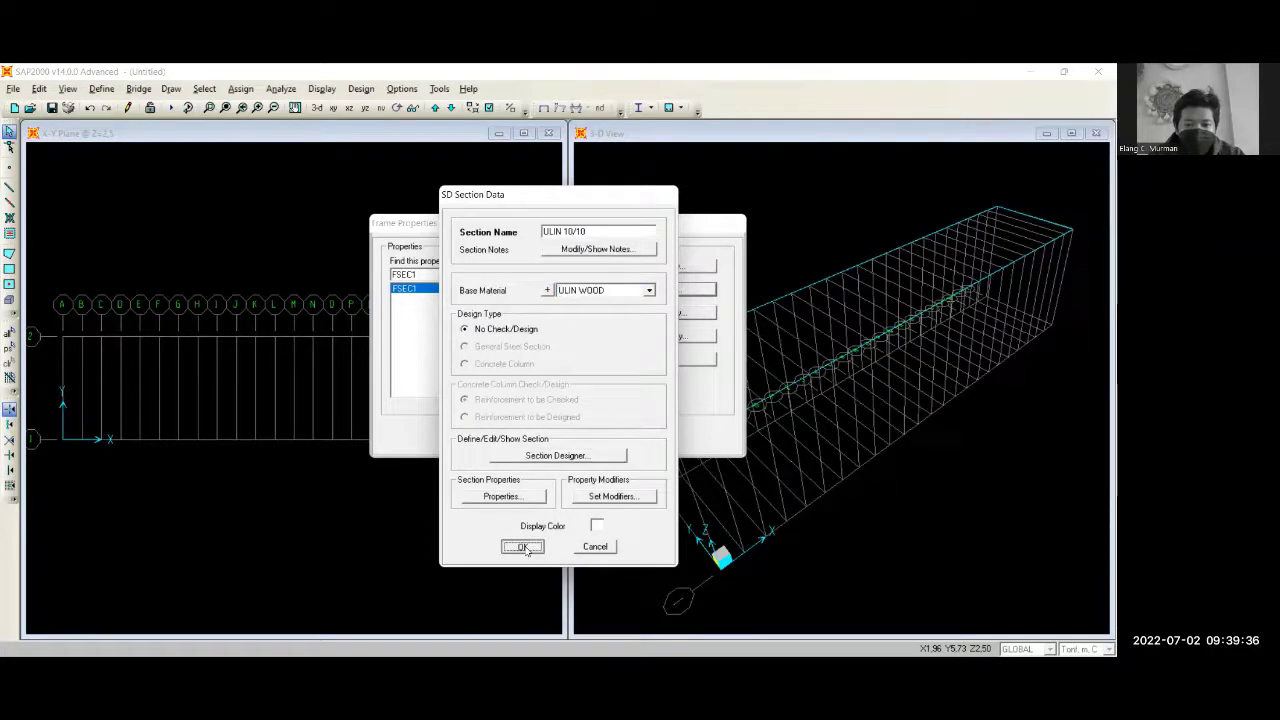
pyautogui.click(522, 547)
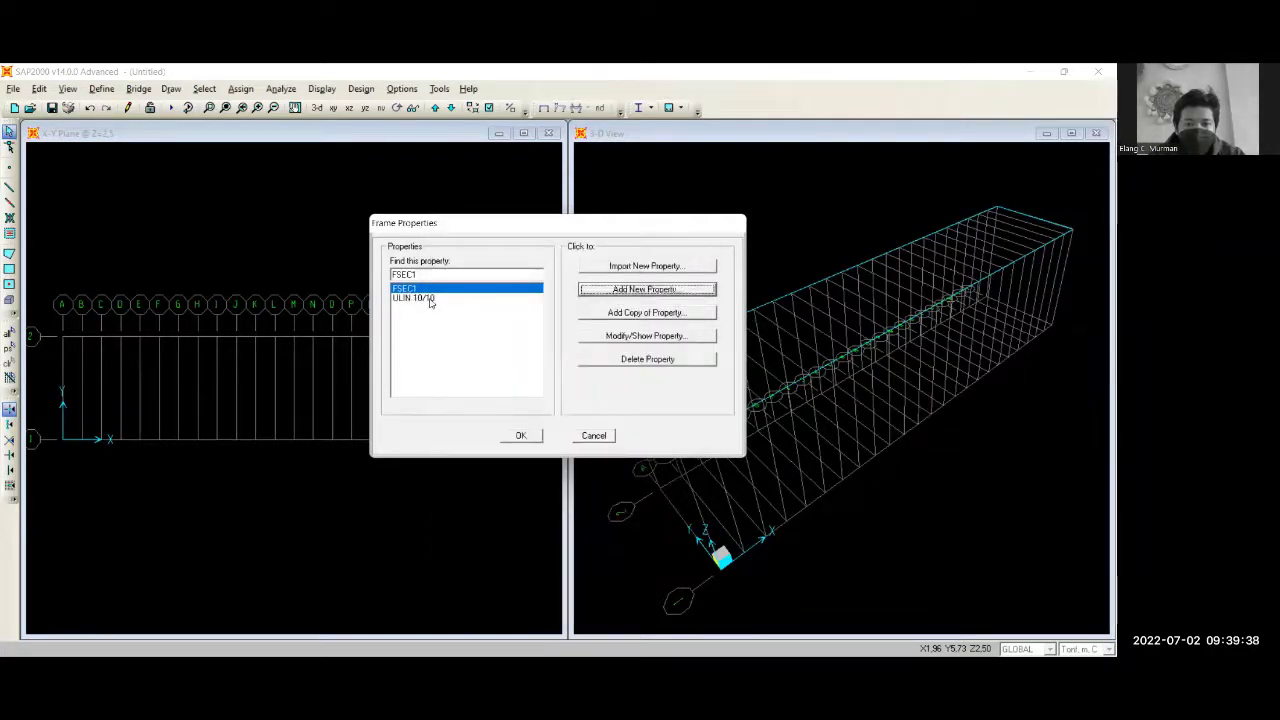
# Delete the default FSEC1 section from the frame properties
pyautogui.click(430, 298)
pyautogui.click(416, 289)
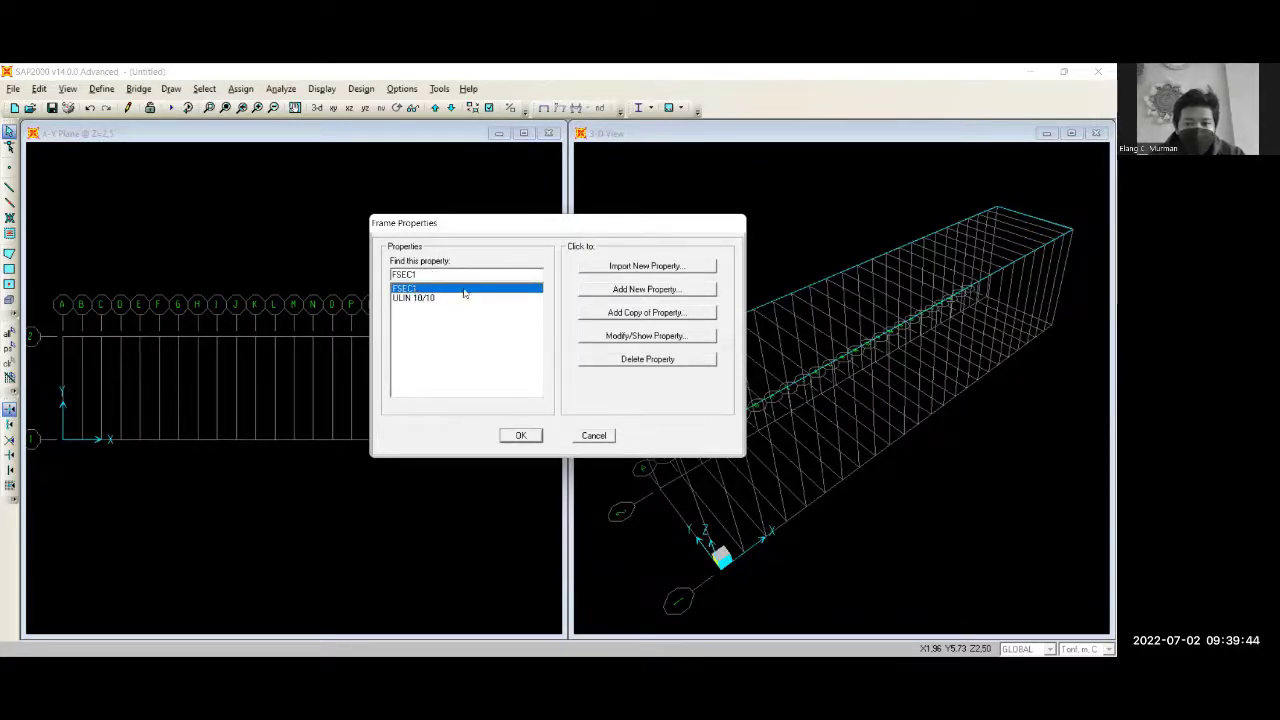
pyautogui.click(655, 362)
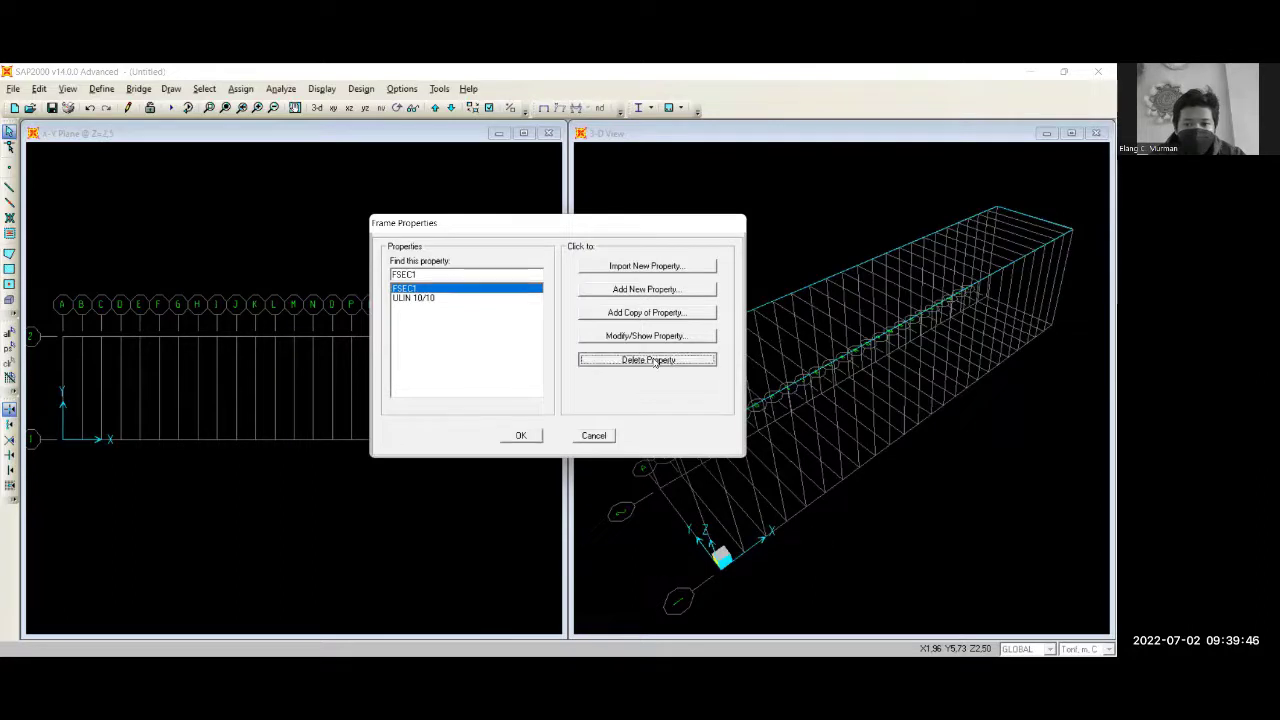
pyautogui.click(598, 416)
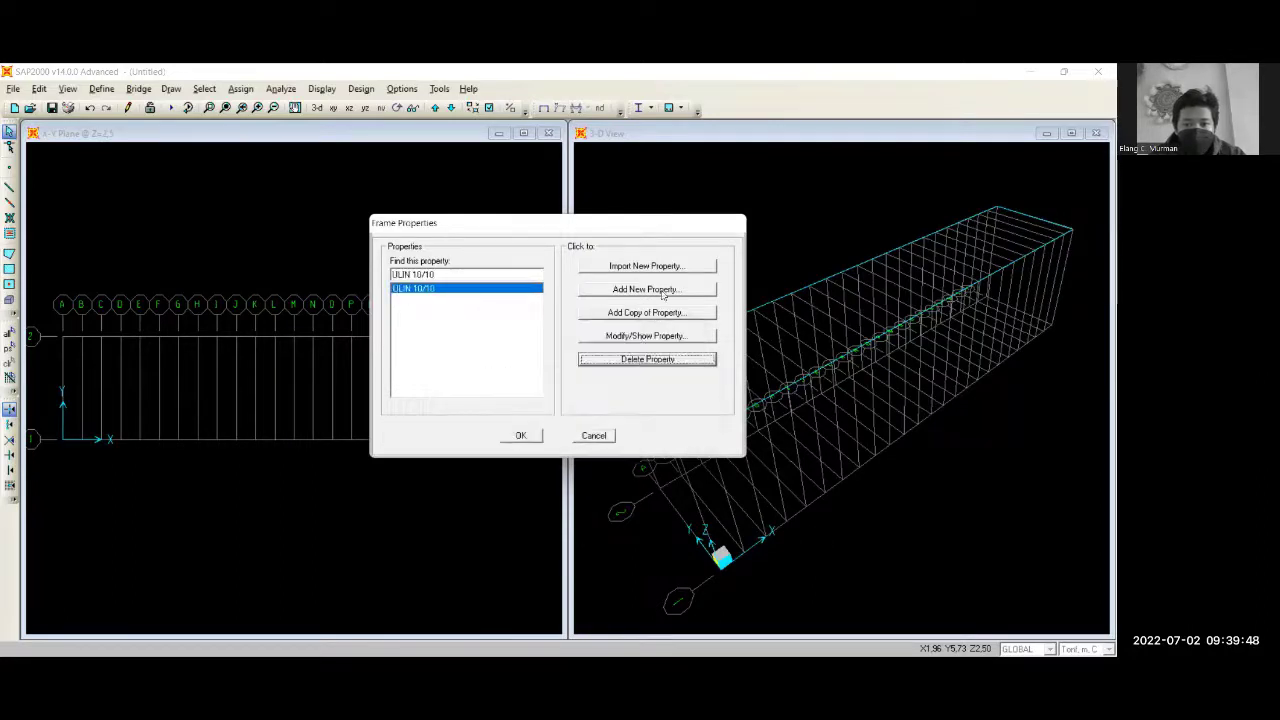
# Start another Section Designer frame section and place a solid rectangle centred at X = -1, Y = 0,5
pyautogui.click(672, 291)
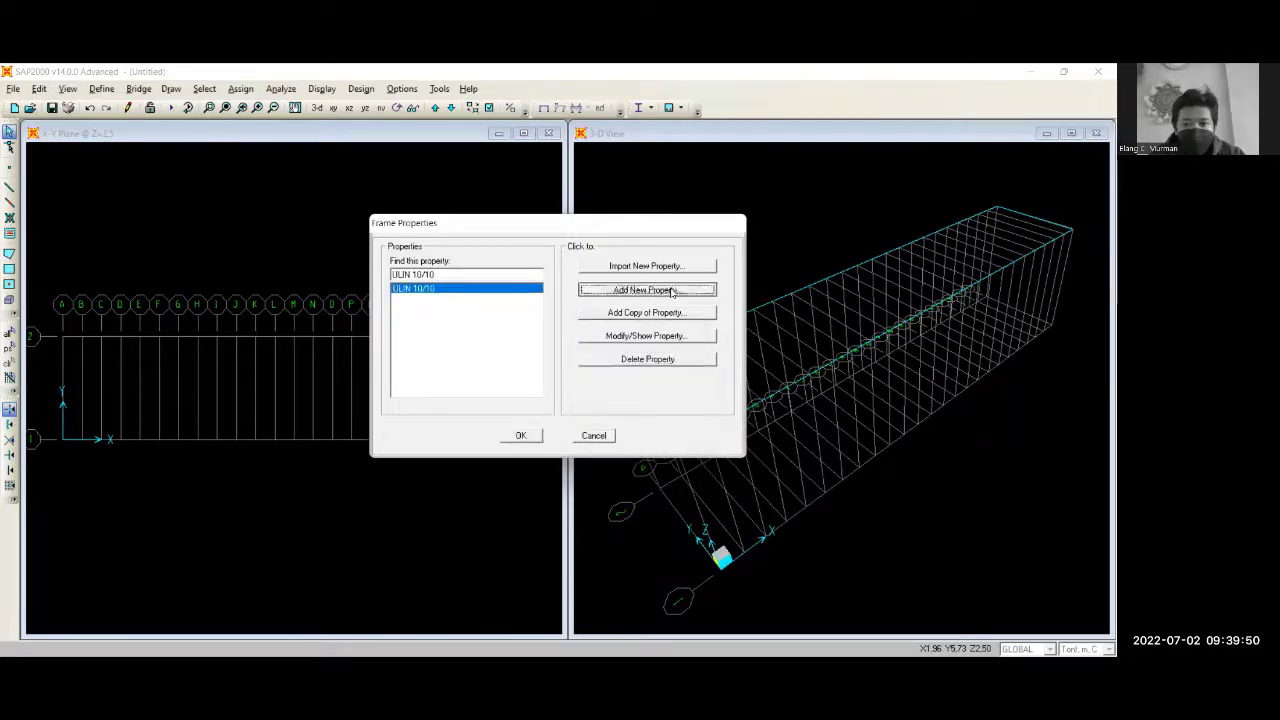
pyautogui.click(600, 302)
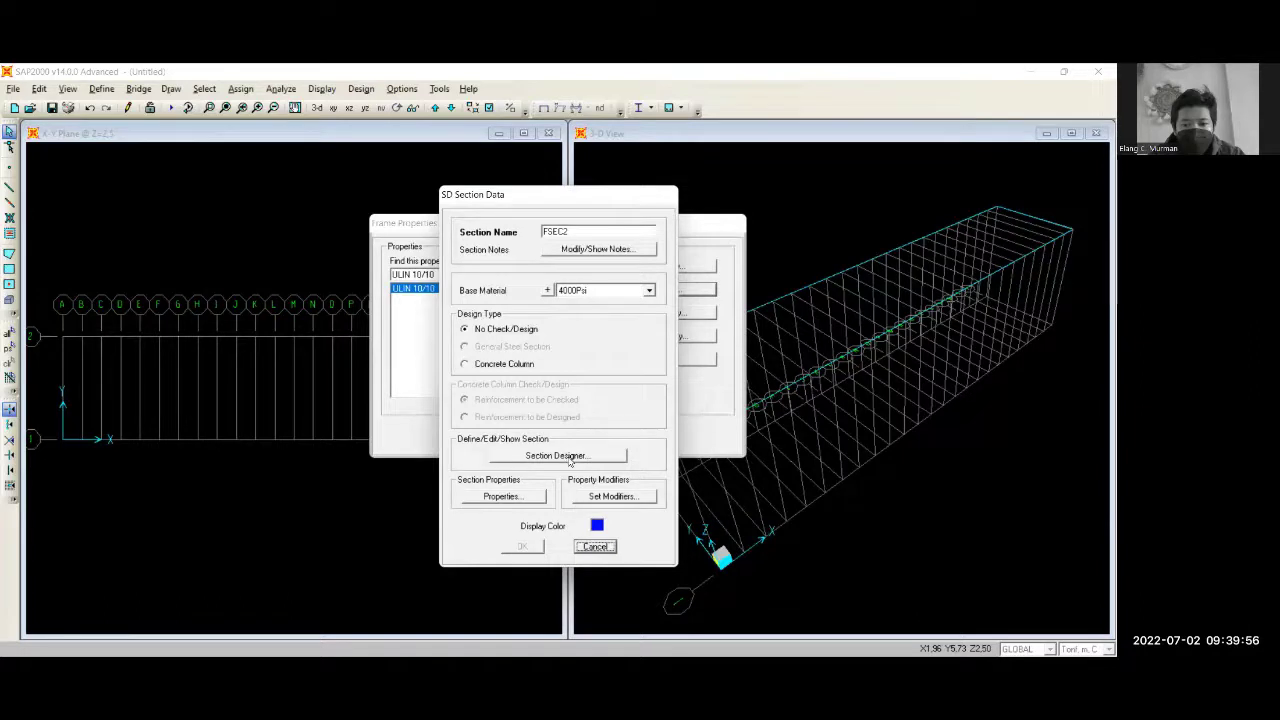
pyautogui.click(569, 458)
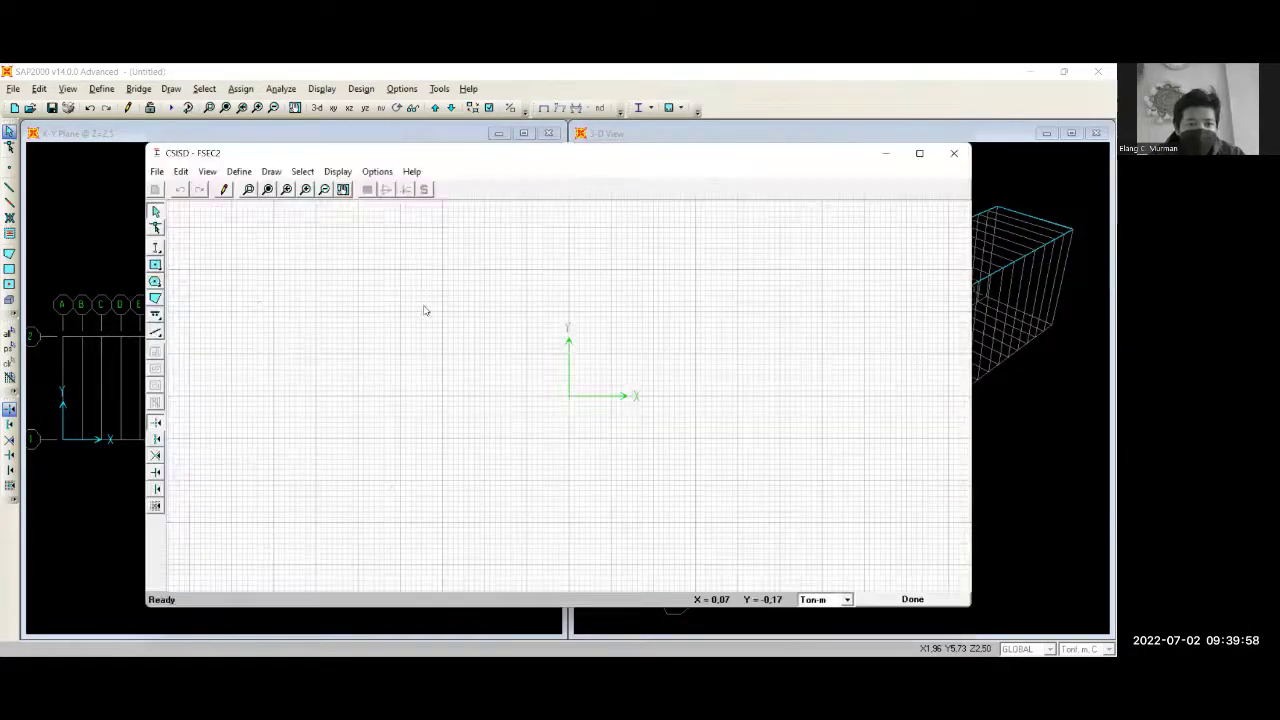
pyautogui.click(156, 264)
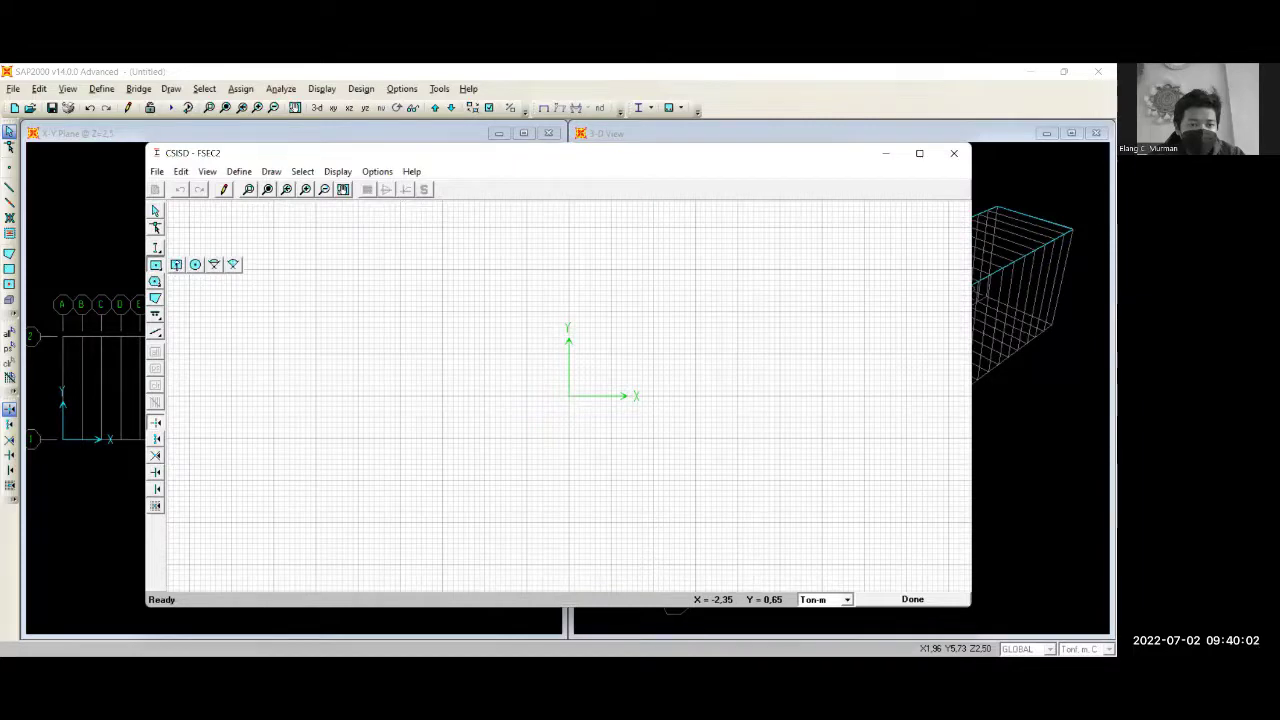
pyautogui.click(177, 266)
pyautogui.click(401, 312)
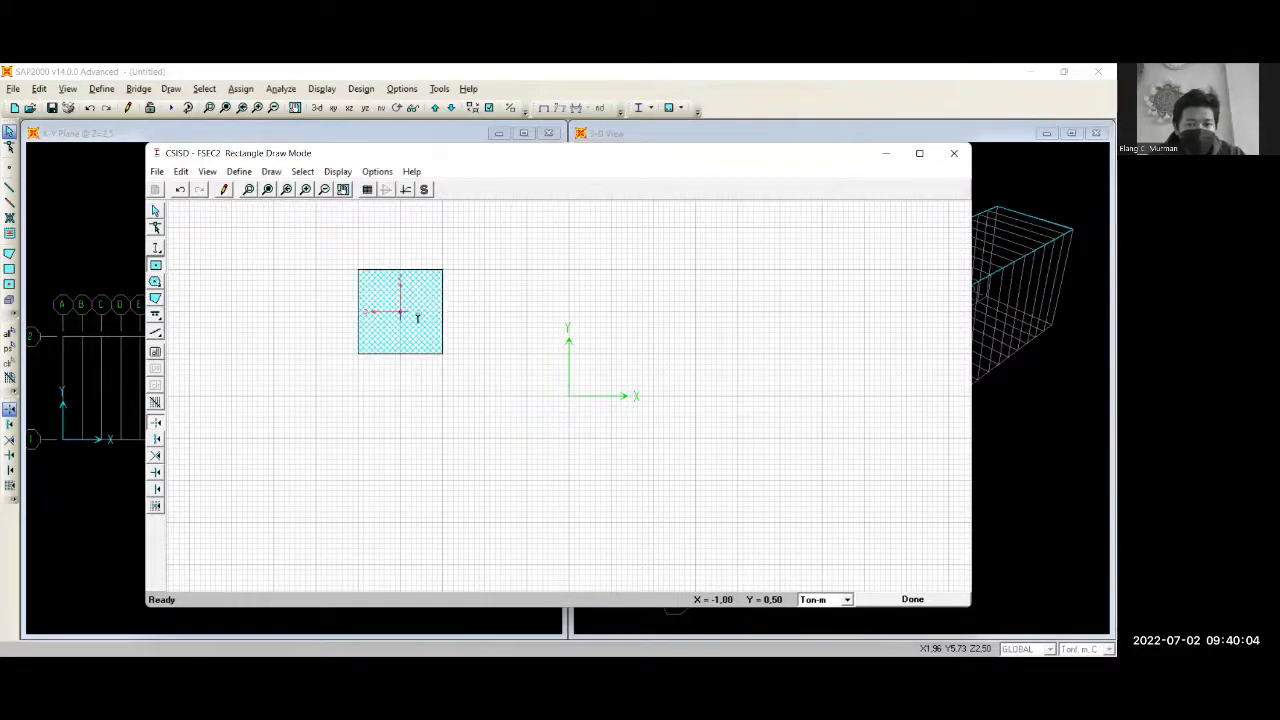
pyautogui.press('Escape')
# Set the new rectangle's height to 0,1 m and width to 0,05 m, and finish the section drawing
pyautogui.click(436, 323)
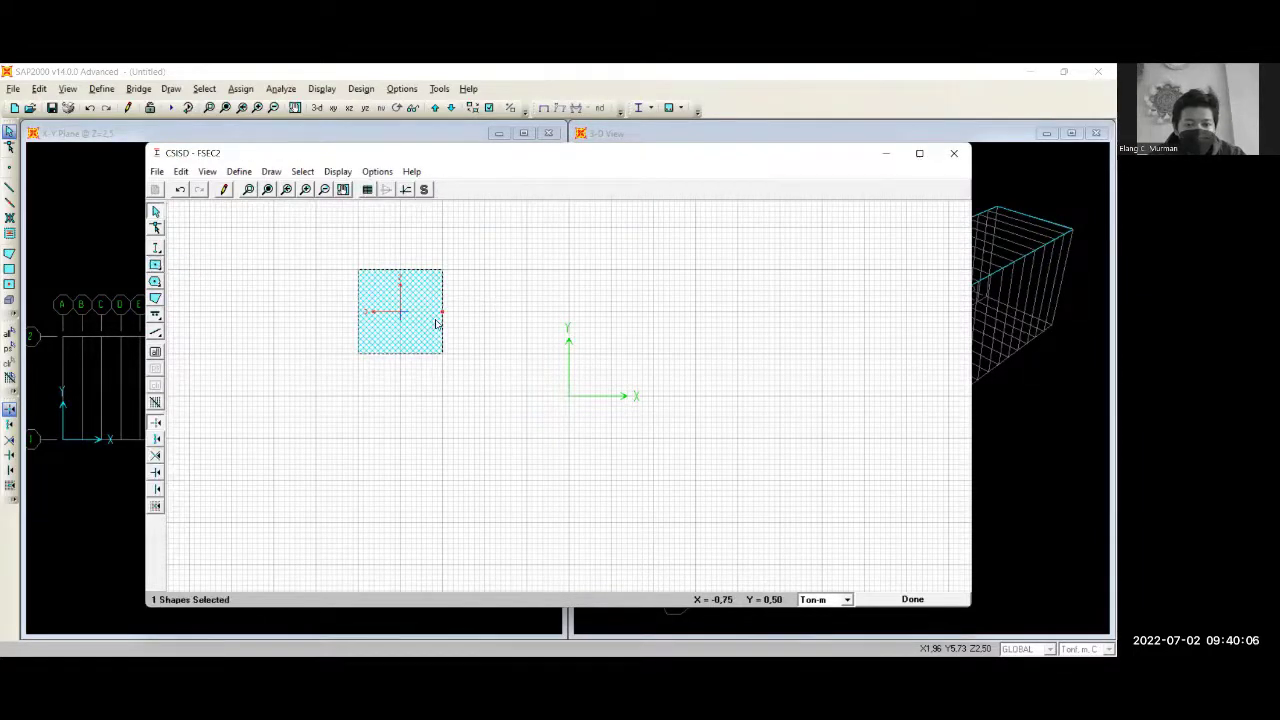
pyautogui.rightClick(436, 323)
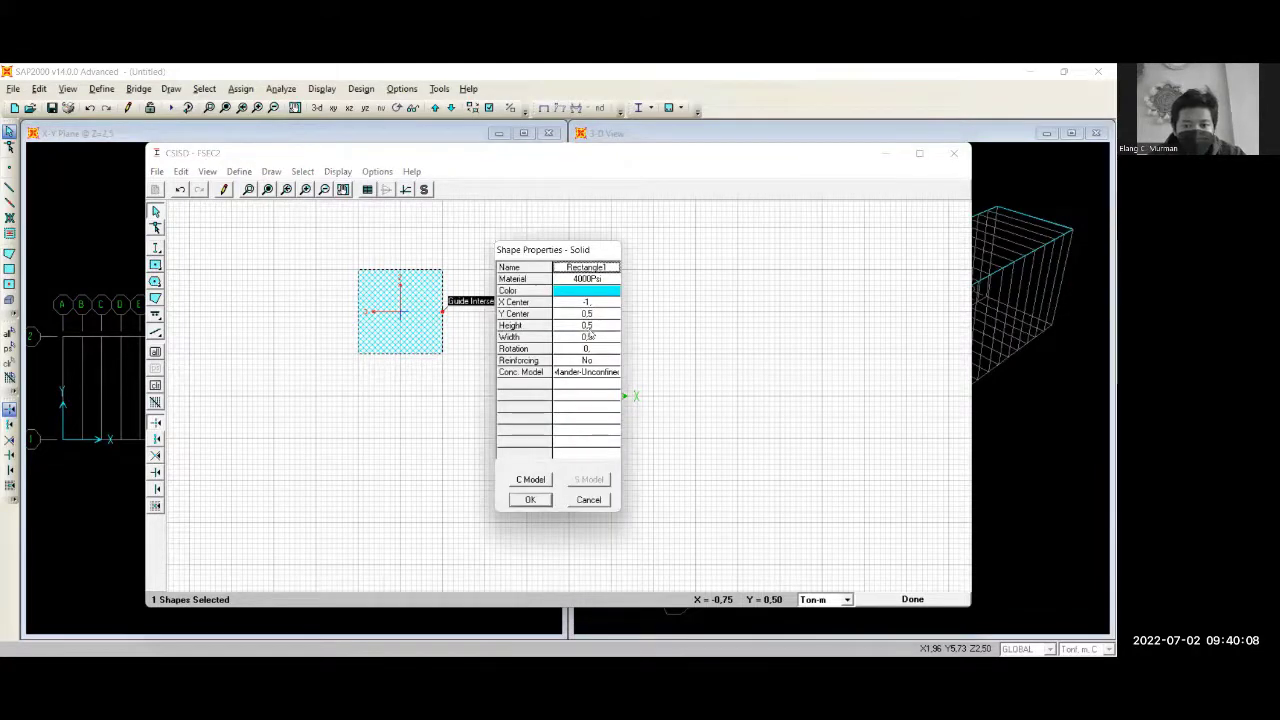
pyautogui.click(598, 331)
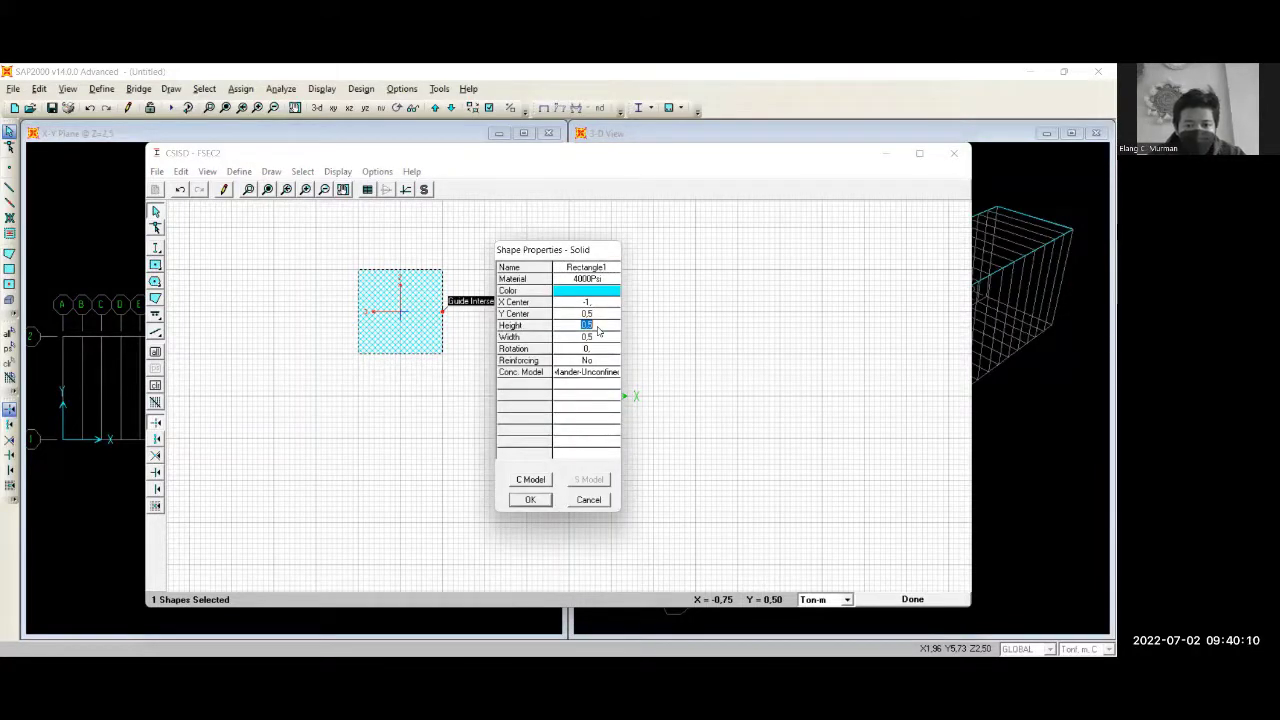
pyautogui.write('0')
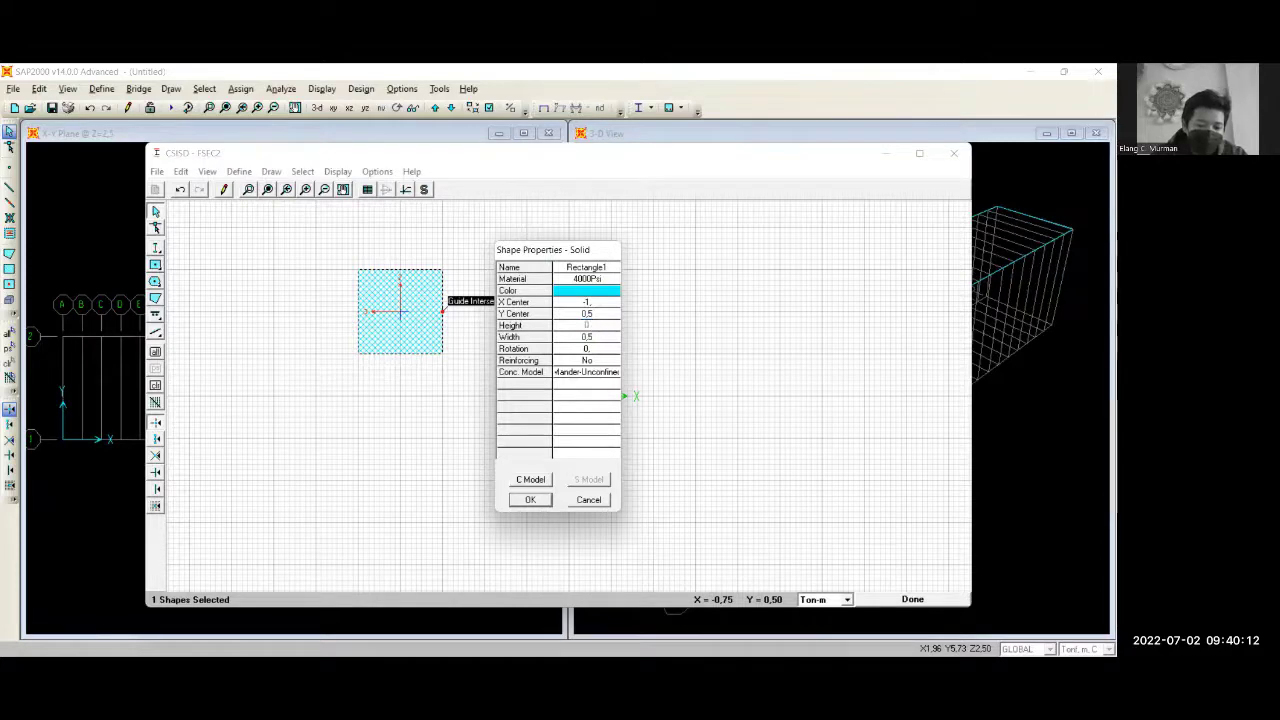
pyautogui.write(',1')
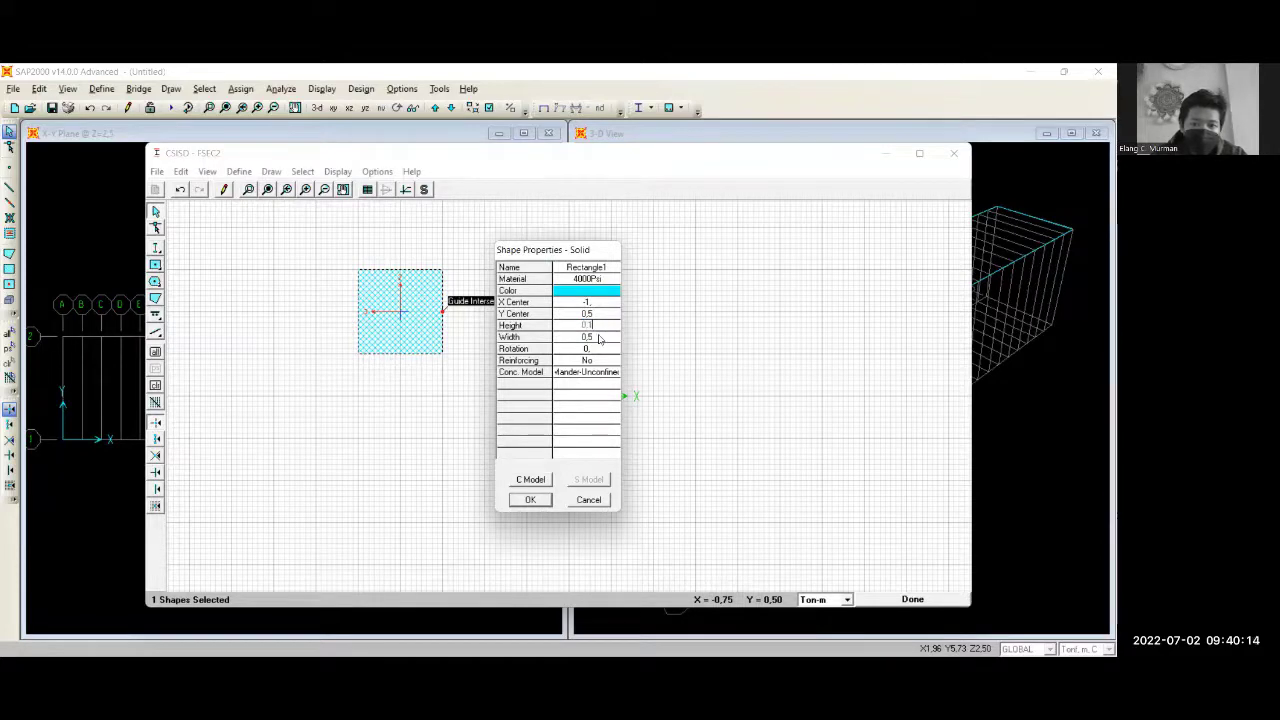
pyautogui.click(599, 338)
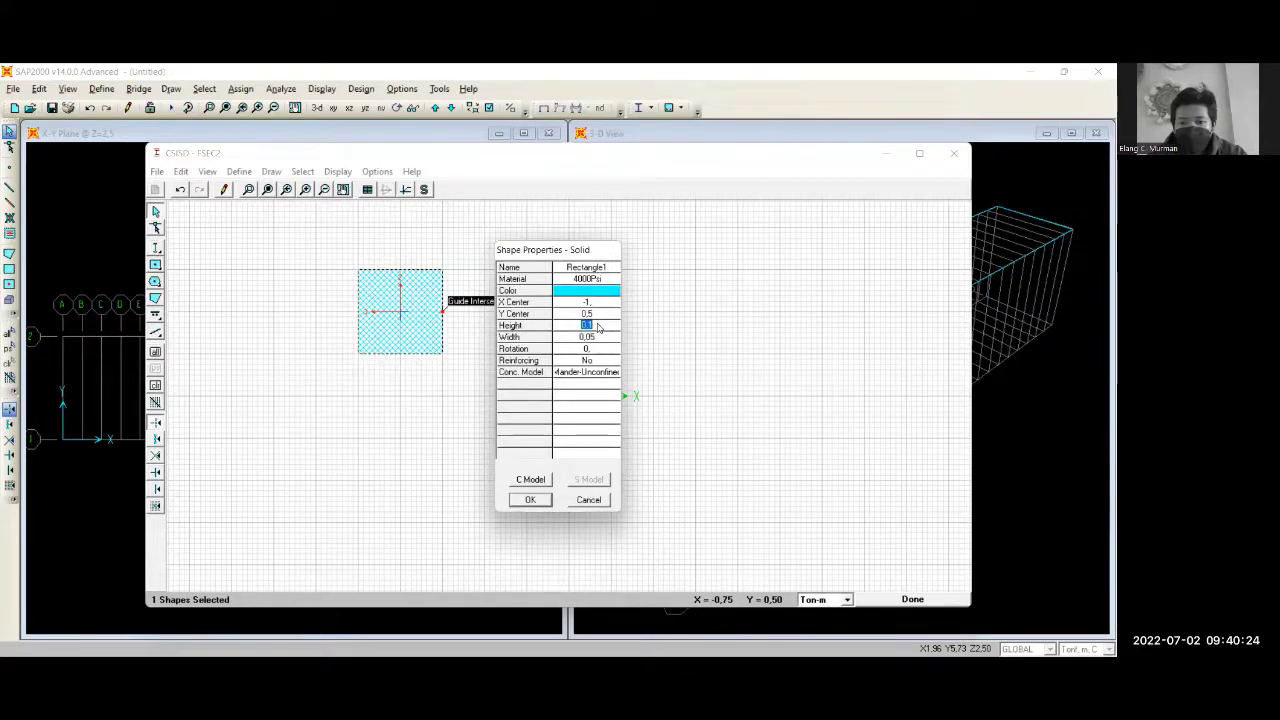
pyautogui.click(604, 338)
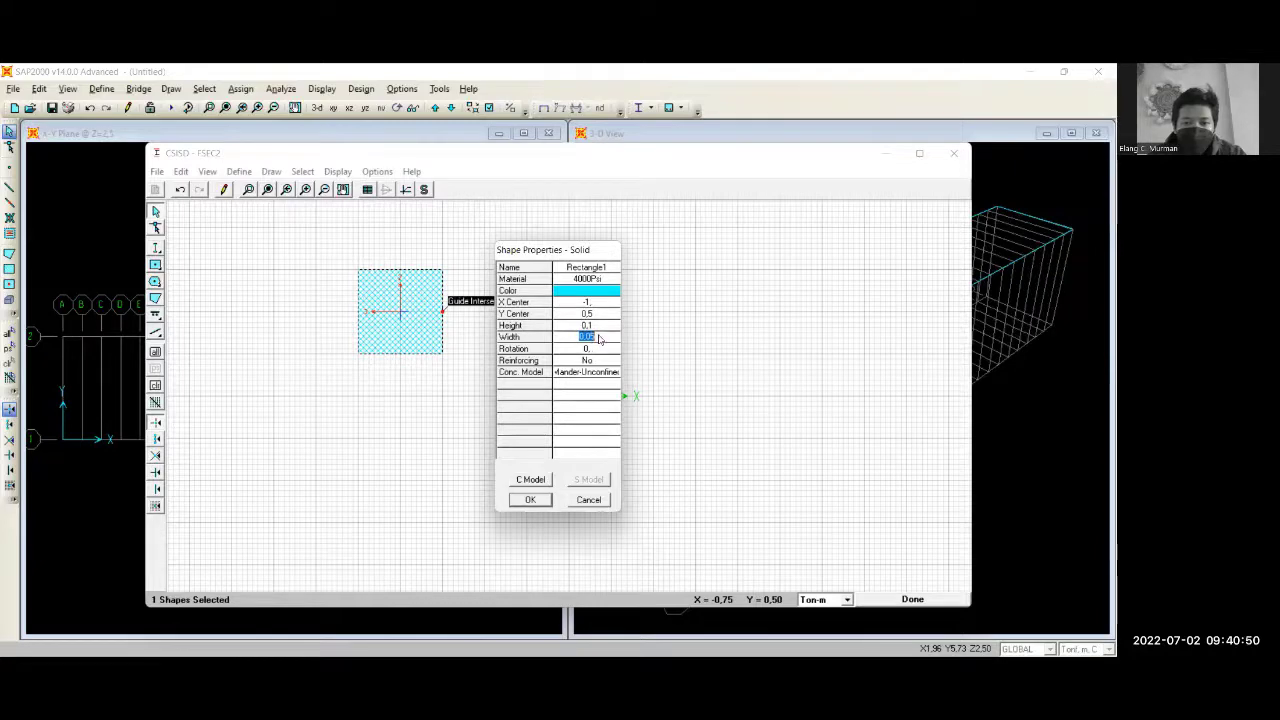
pyautogui.click(530, 501)
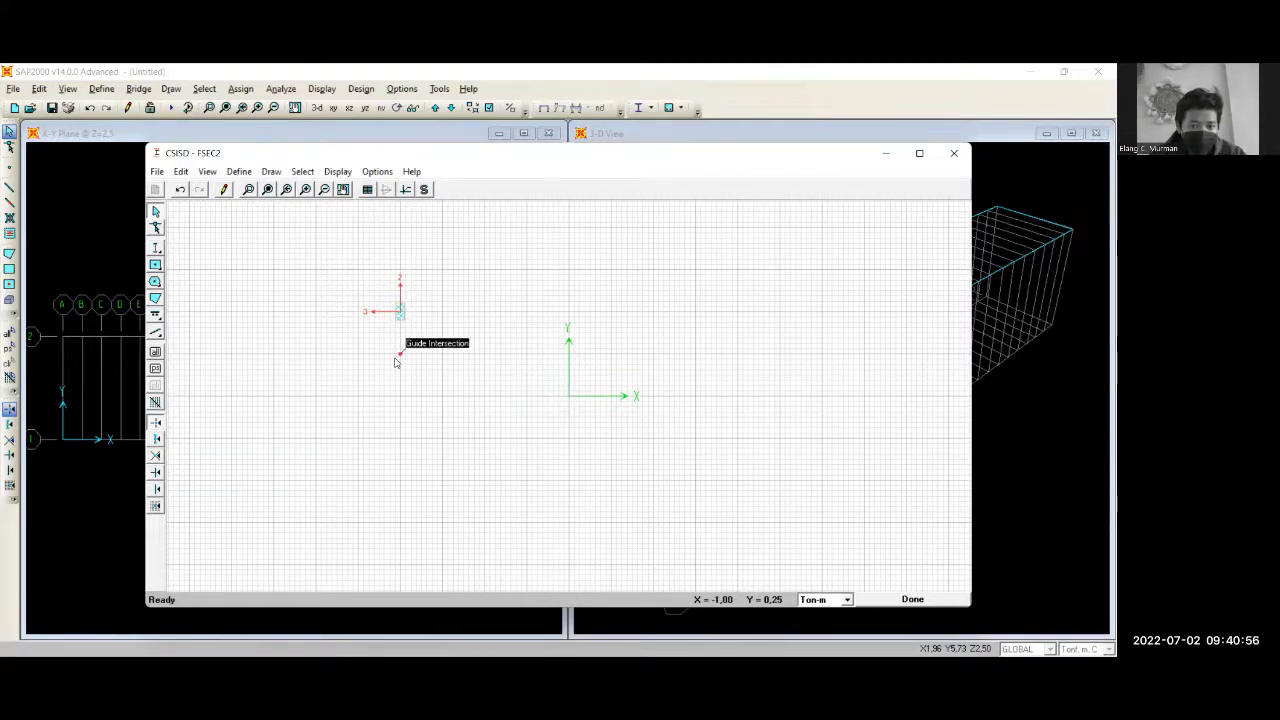
pyautogui.click(928, 601)
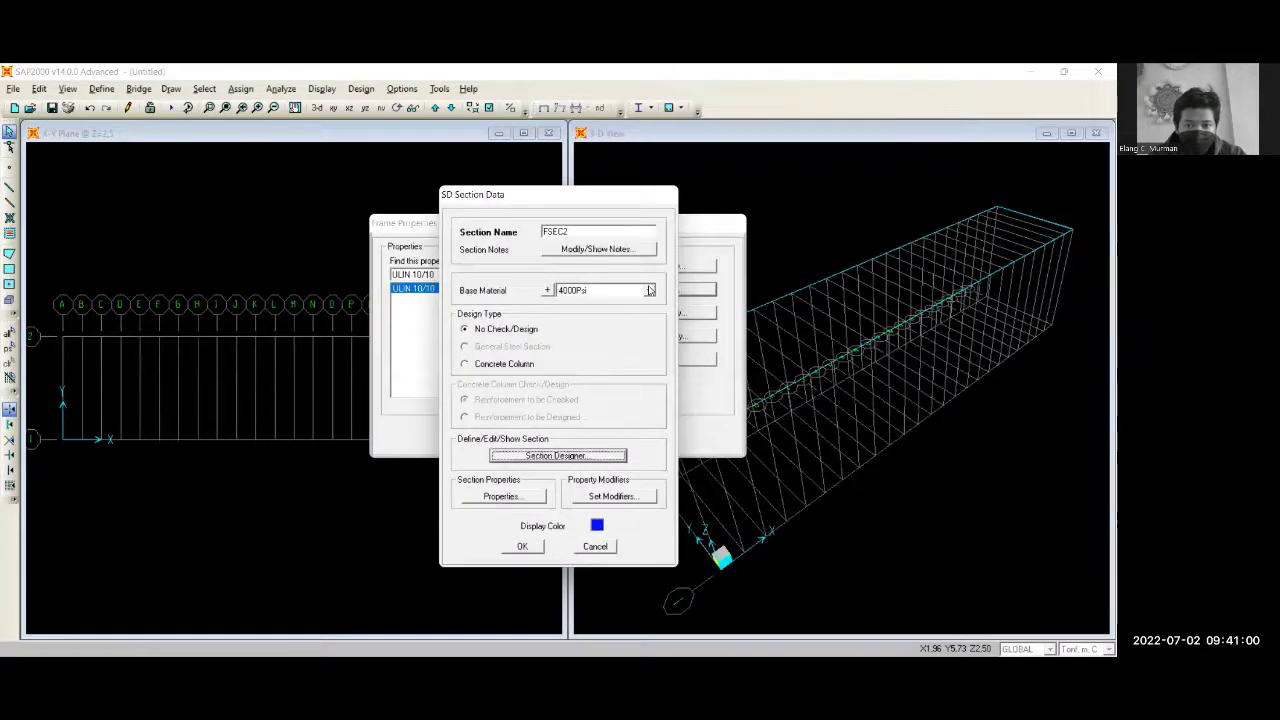
# Assign ULIN WOOD as the new section's base material, name it ULIN 10/5 and accept it
pyautogui.click(649, 290)
pyautogui.click(600, 341)
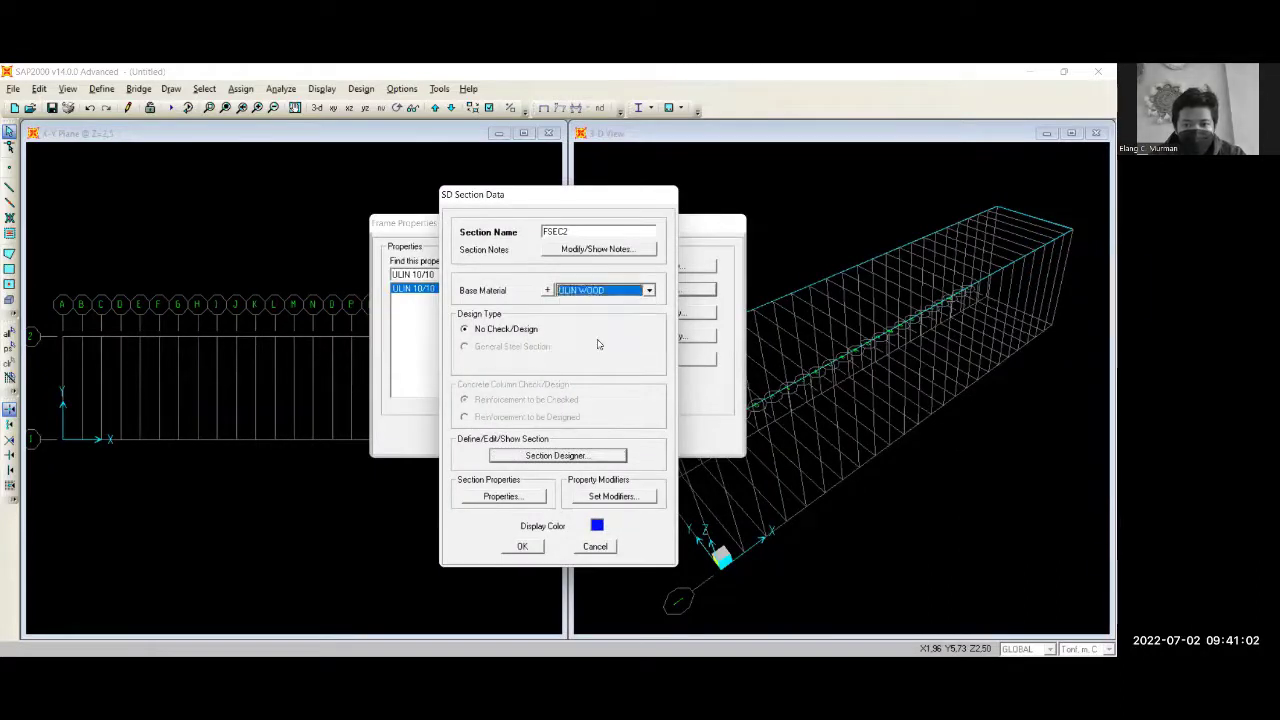
pyautogui.doubleClick(579, 231)
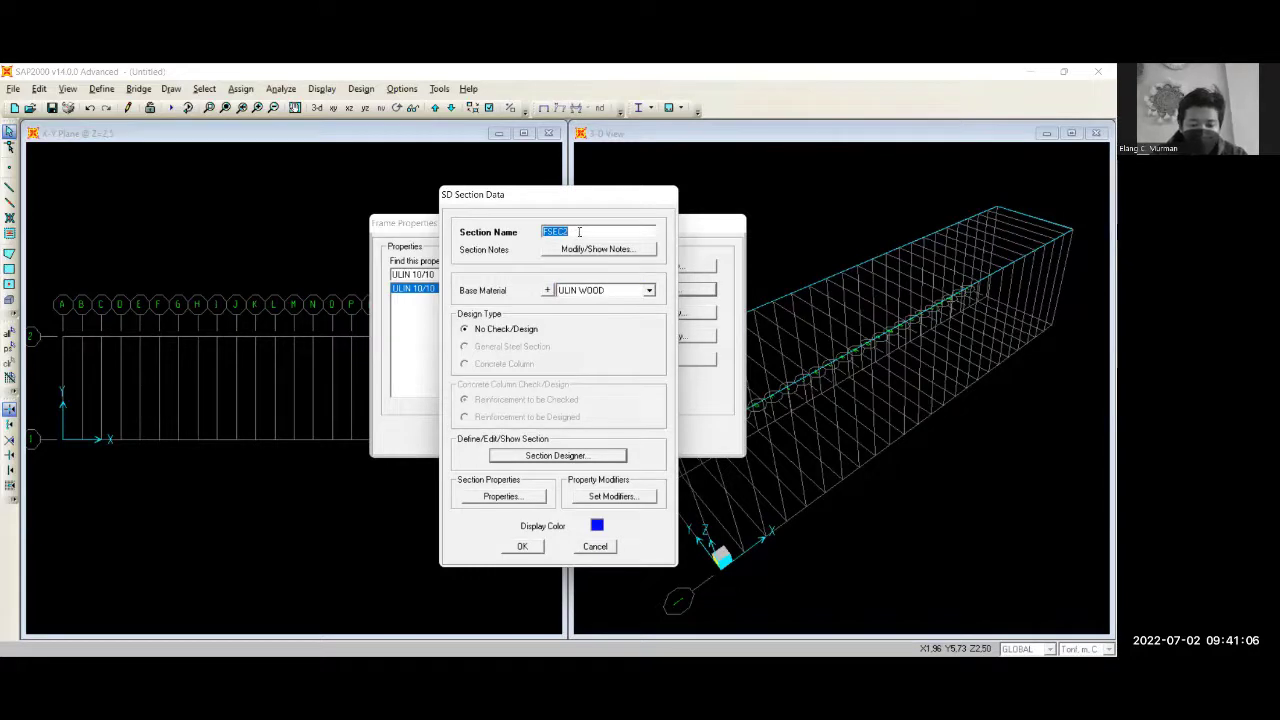
pyautogui.write('u')
pyautogui.press('BackSpace')
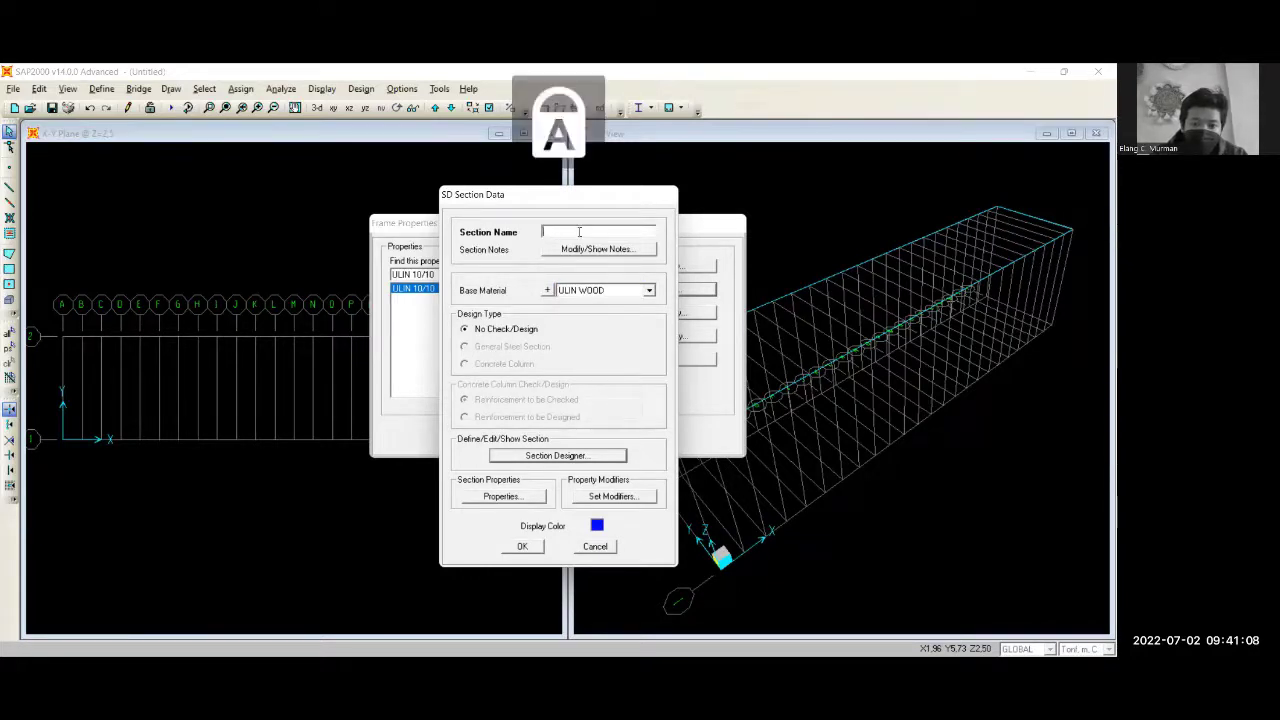
pyautogui.write('U')
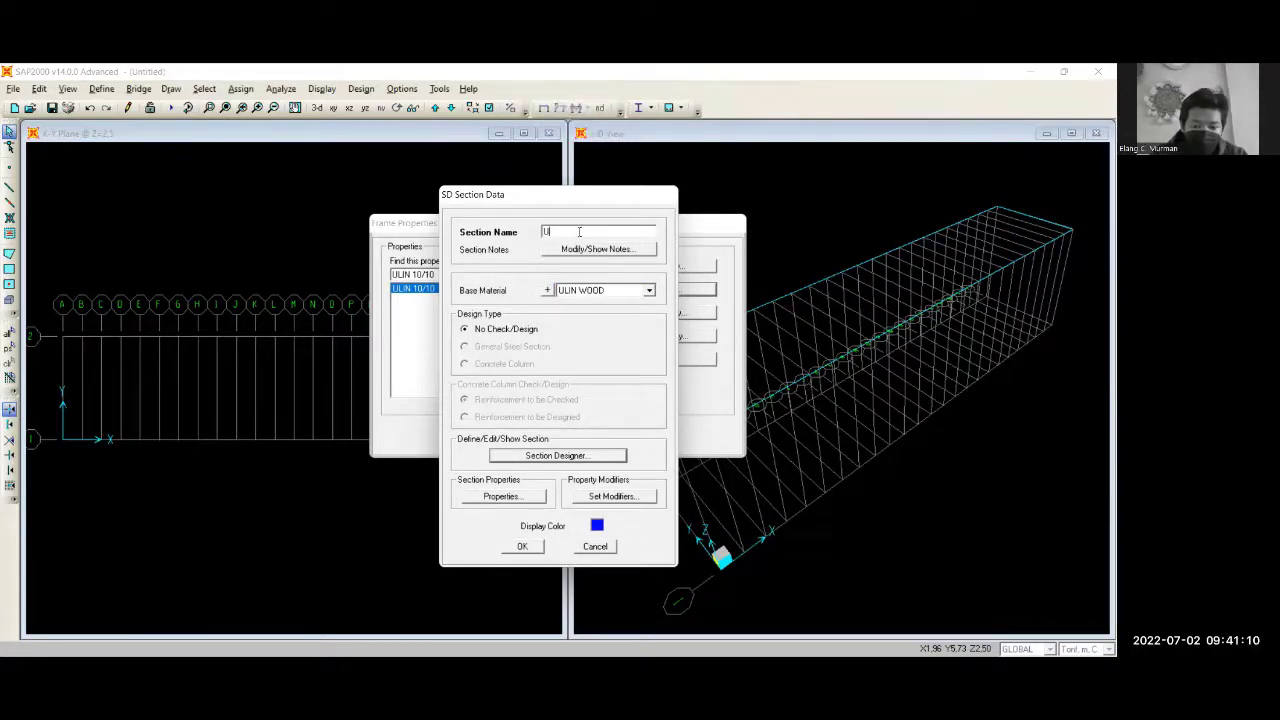
pyautogui.write('LIN')
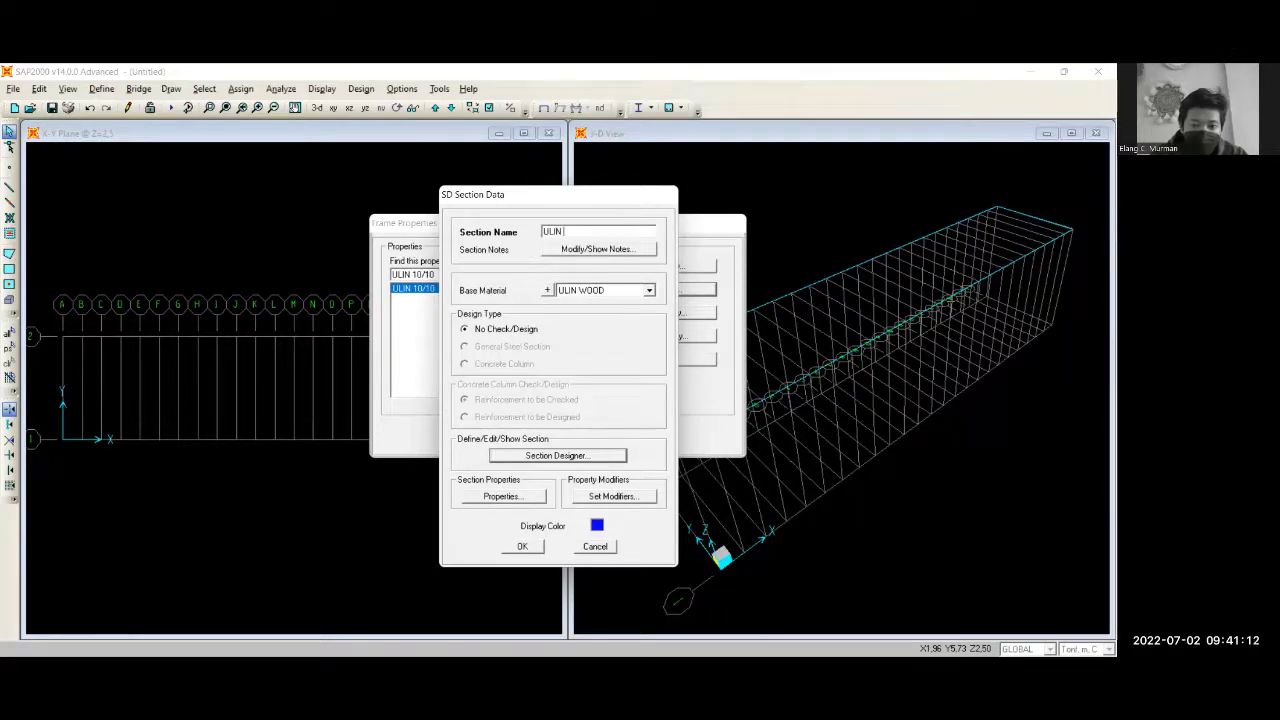
pyautogui.write(' 10/5')
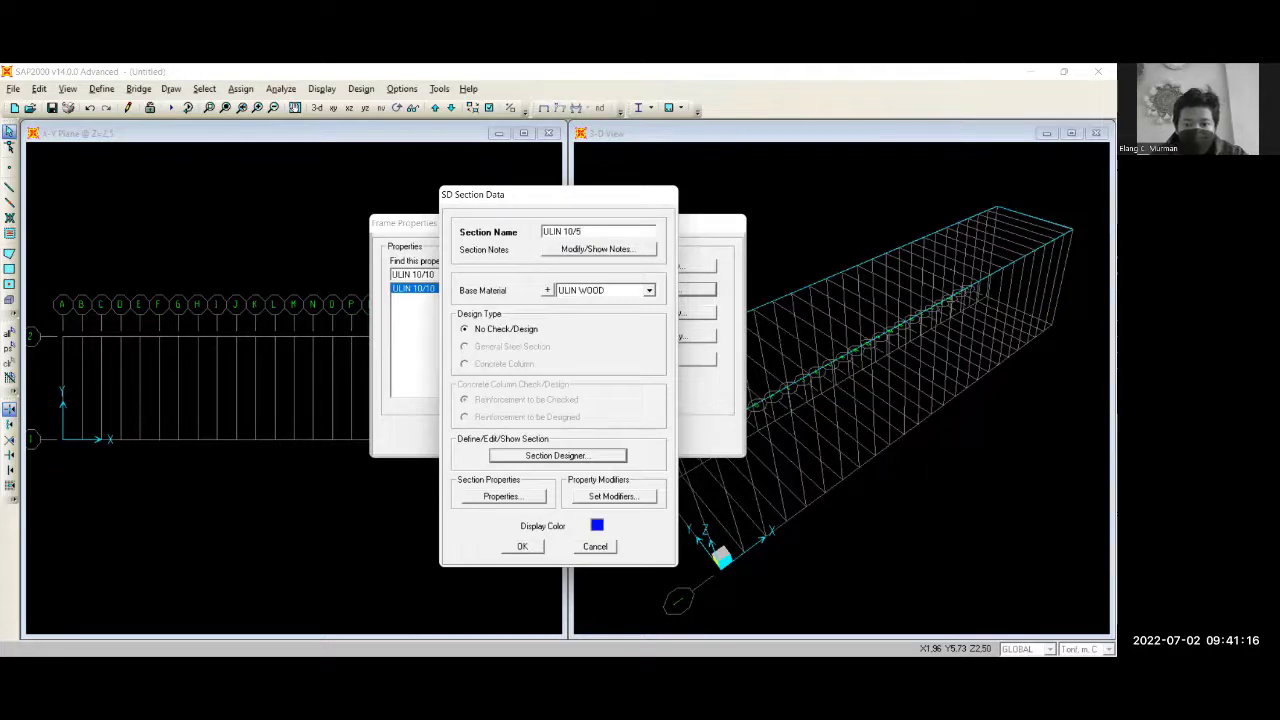
pyautogui.click(523, 547)
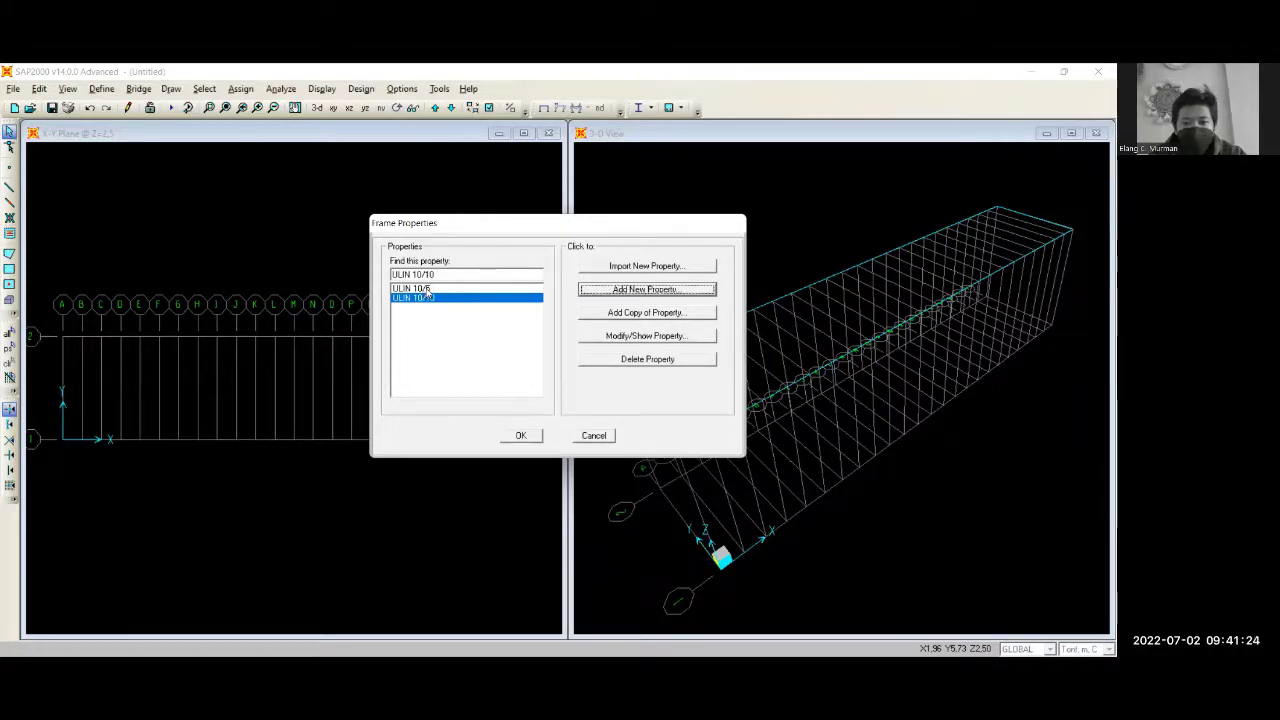
# Accept the frame section properties and switch the plan window to an X-Z elevation
pyautogui.click(536, 437)
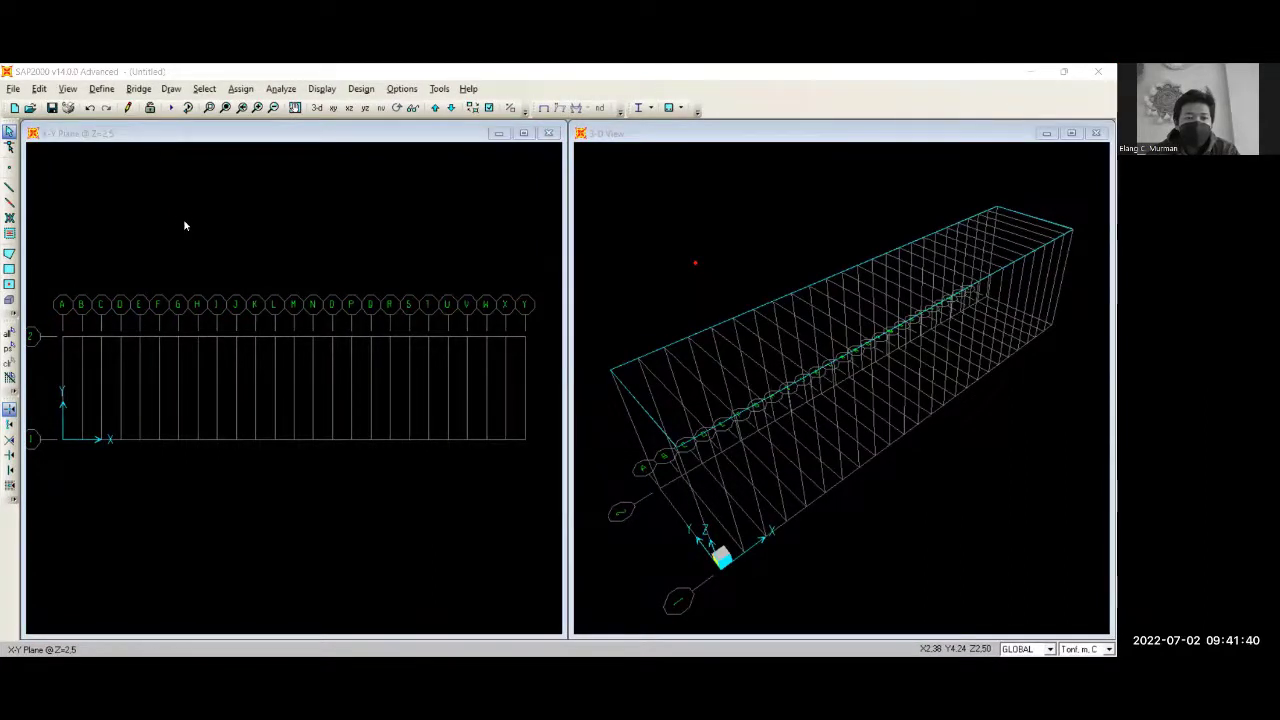
pyautogui.click(103, 199)
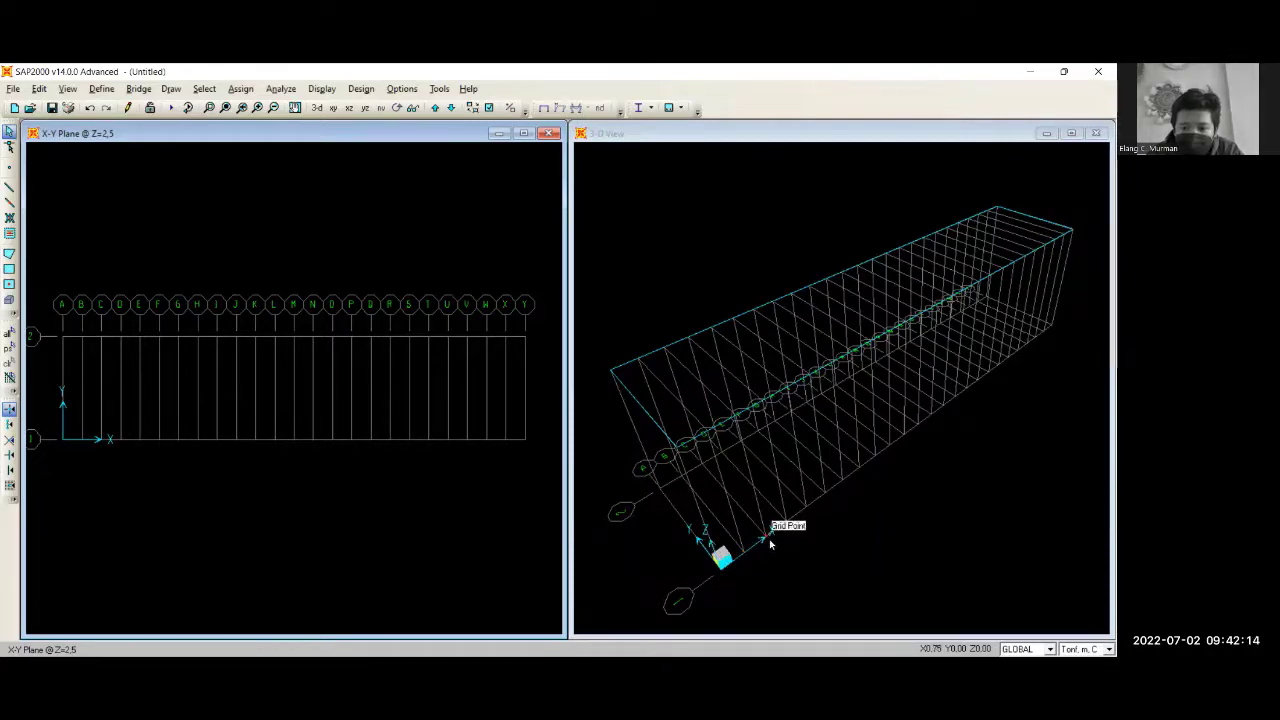
pyautogui.click(348, 108)
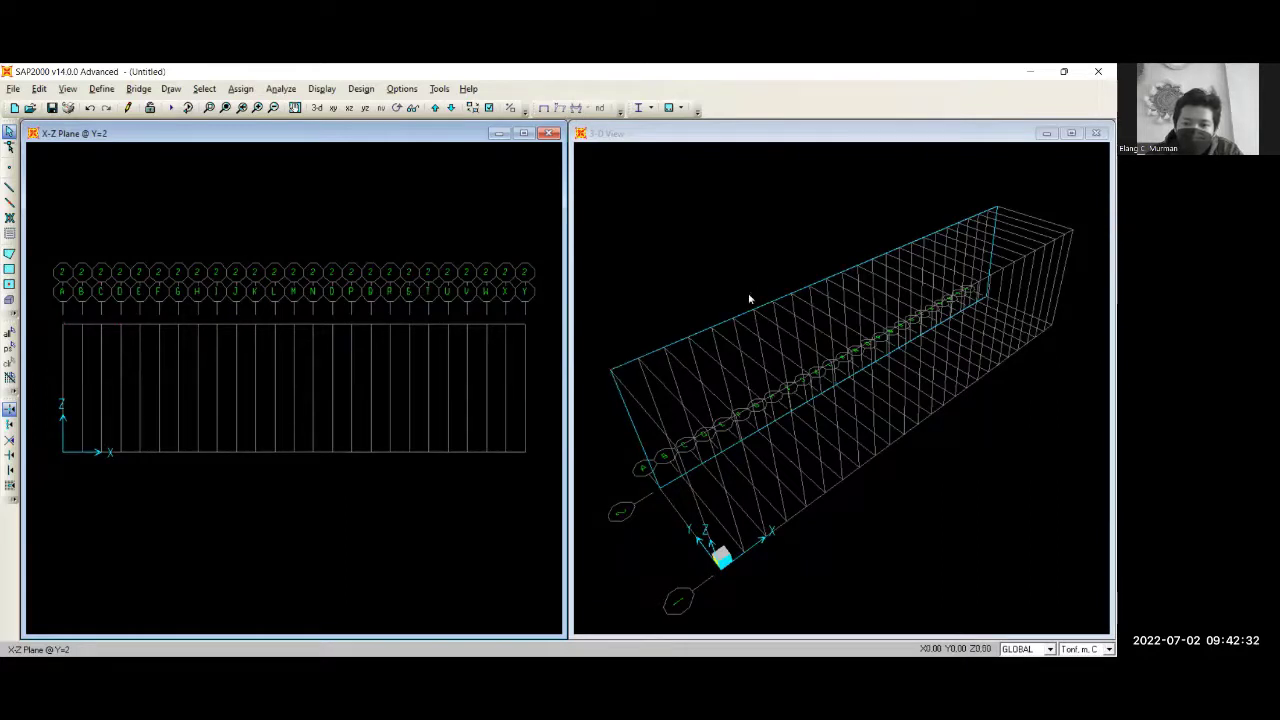
# Rotate the 3-D view to look along the bridge's length and move the X-Z elevation to the plane at Y=0
pyautogui.click(641, 246)
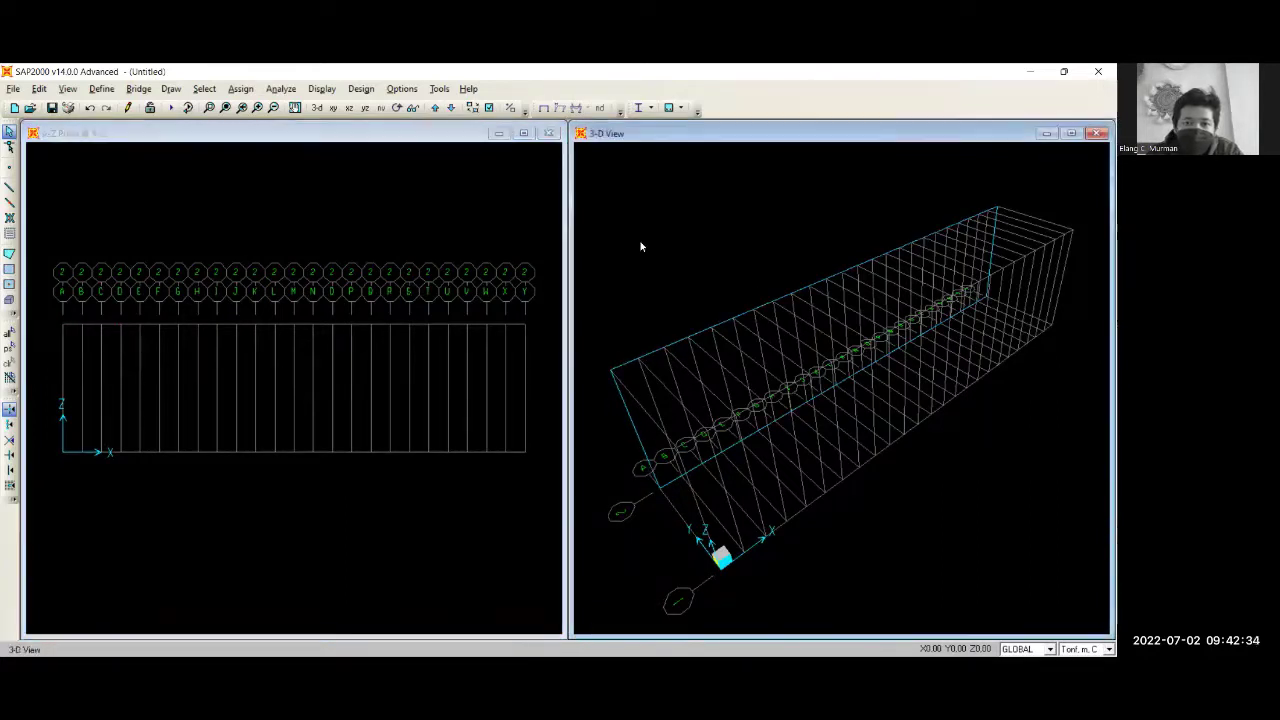
pyautogui.click(410, 108)
pyautogui.moveTo(800, 592); pyautogui.dragTo(769, 286)
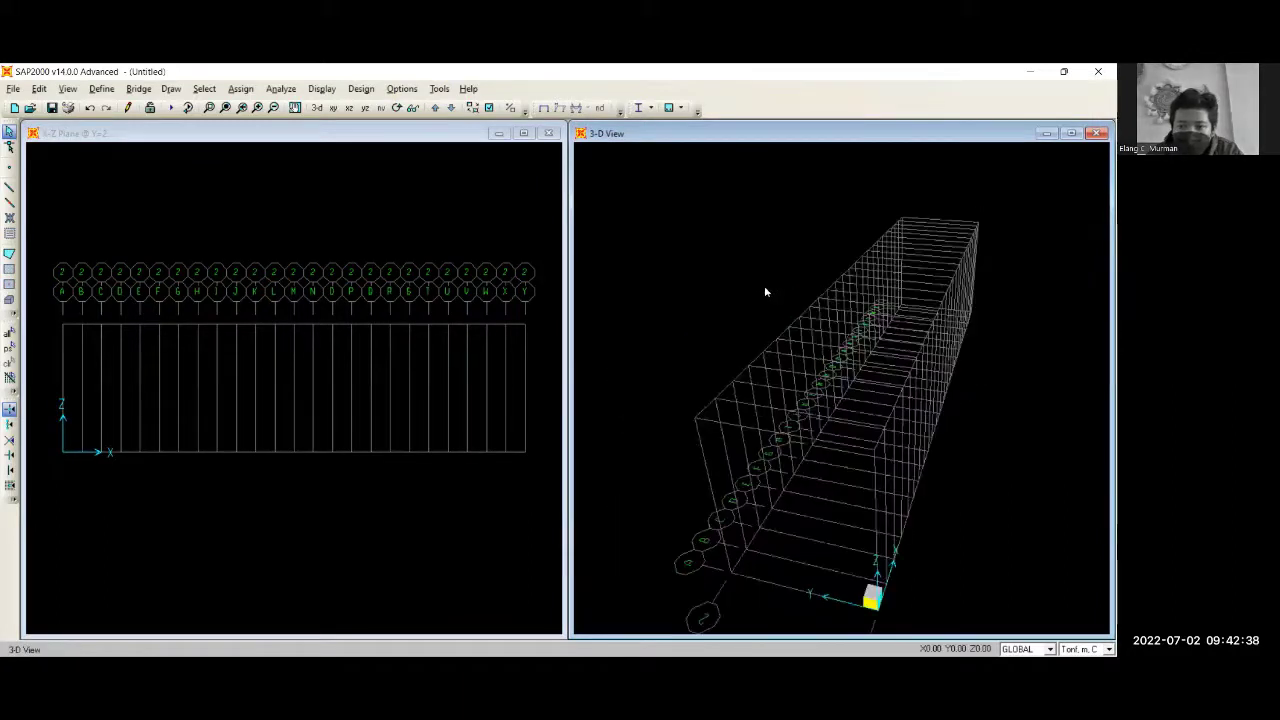
pyautogui.click(488, 245)
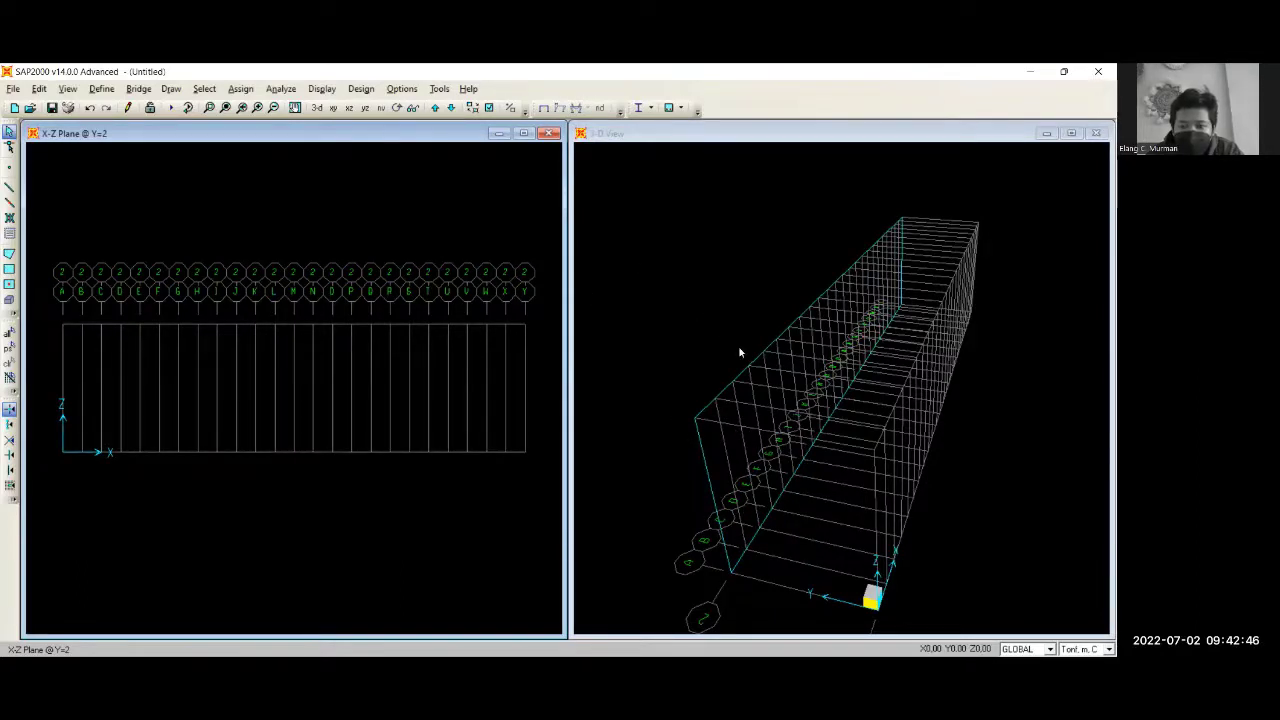
pyautogui.click(435, 108)
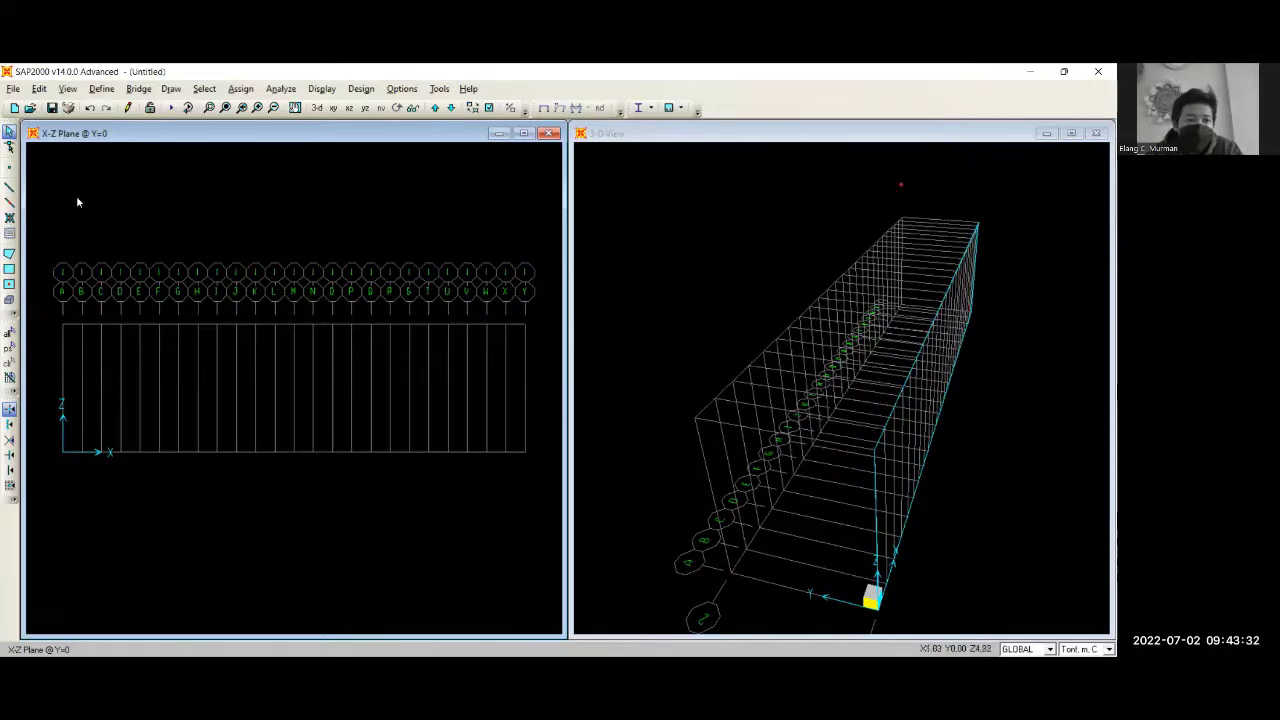
# Set up straight frame drawing with the ULIN 10/10 section and close the object properties
pyautogui.click(9, 196)
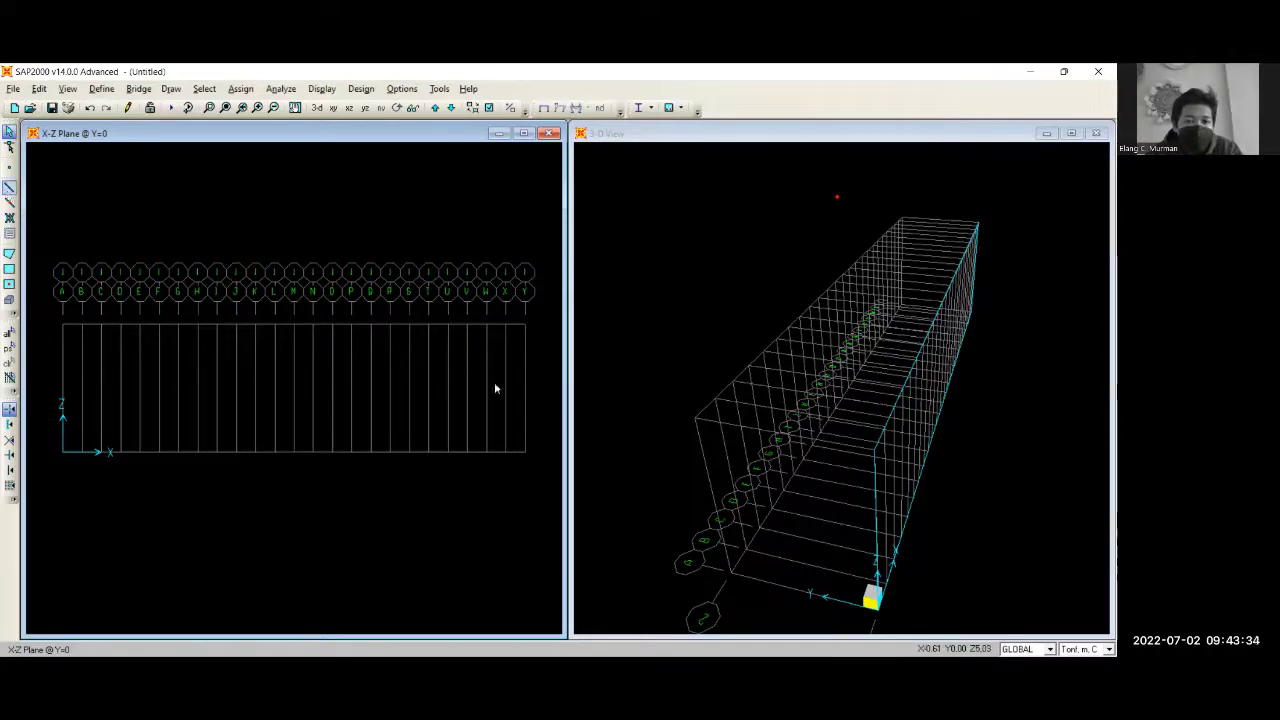
pyautogui.click(635, 362)
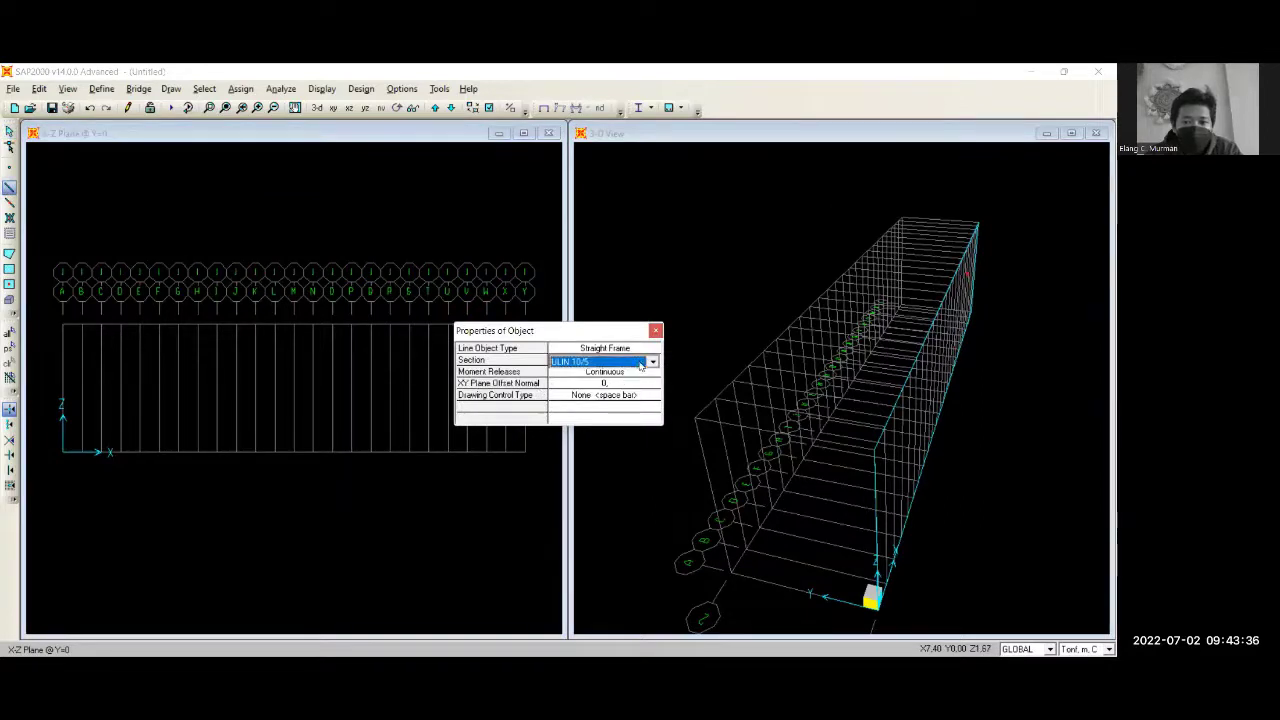
pyautogui.click(650, 362)
pyautogui.click(576, 386)
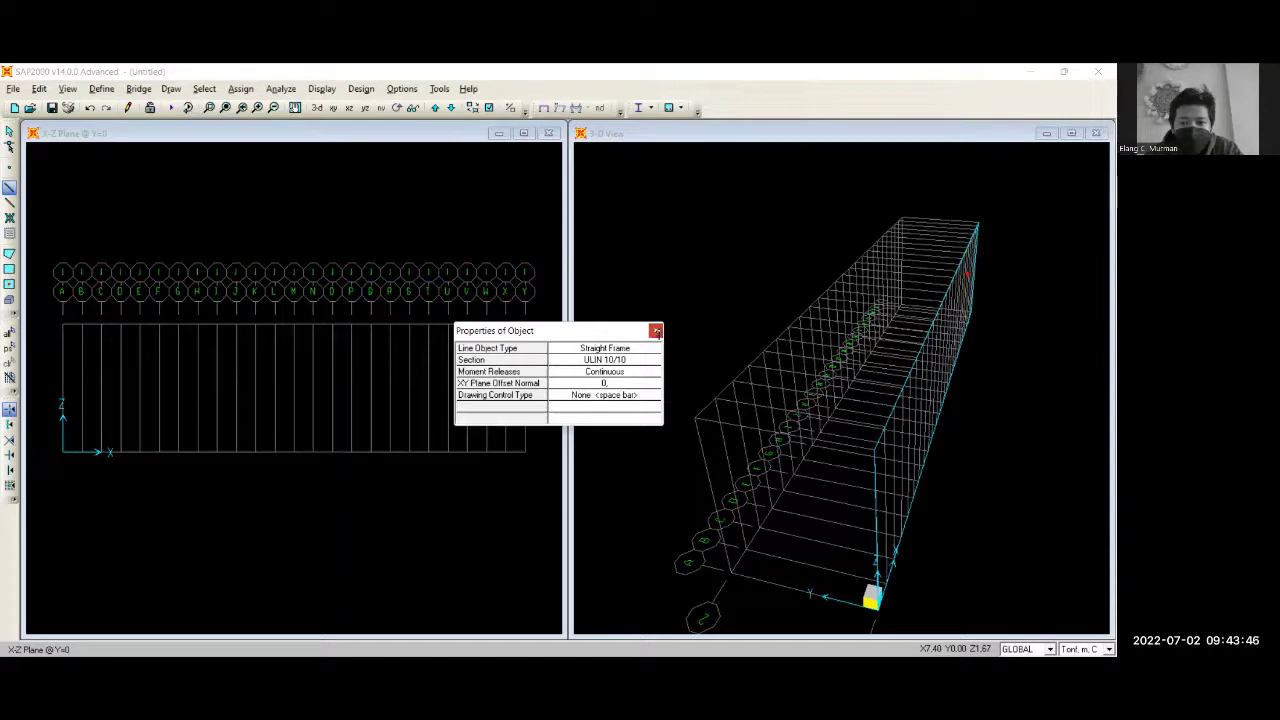
pyautogui.click(656, 331)
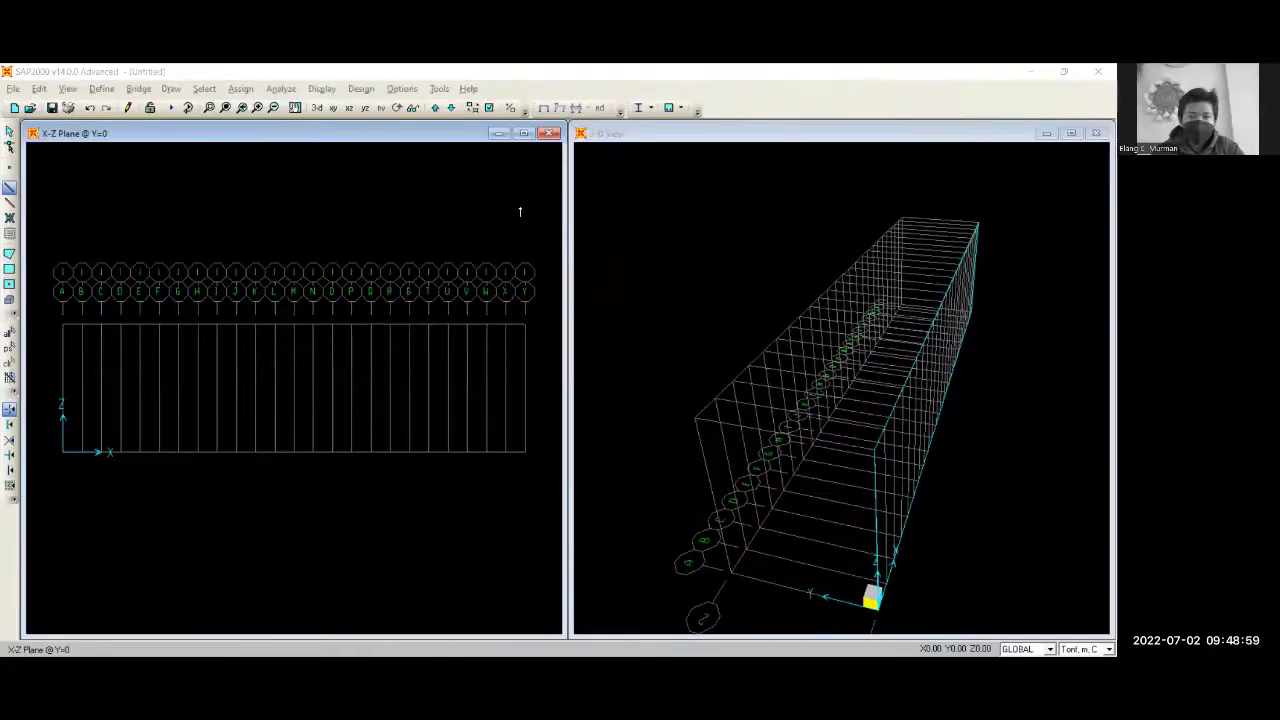
pyautogui.click(9, 188)
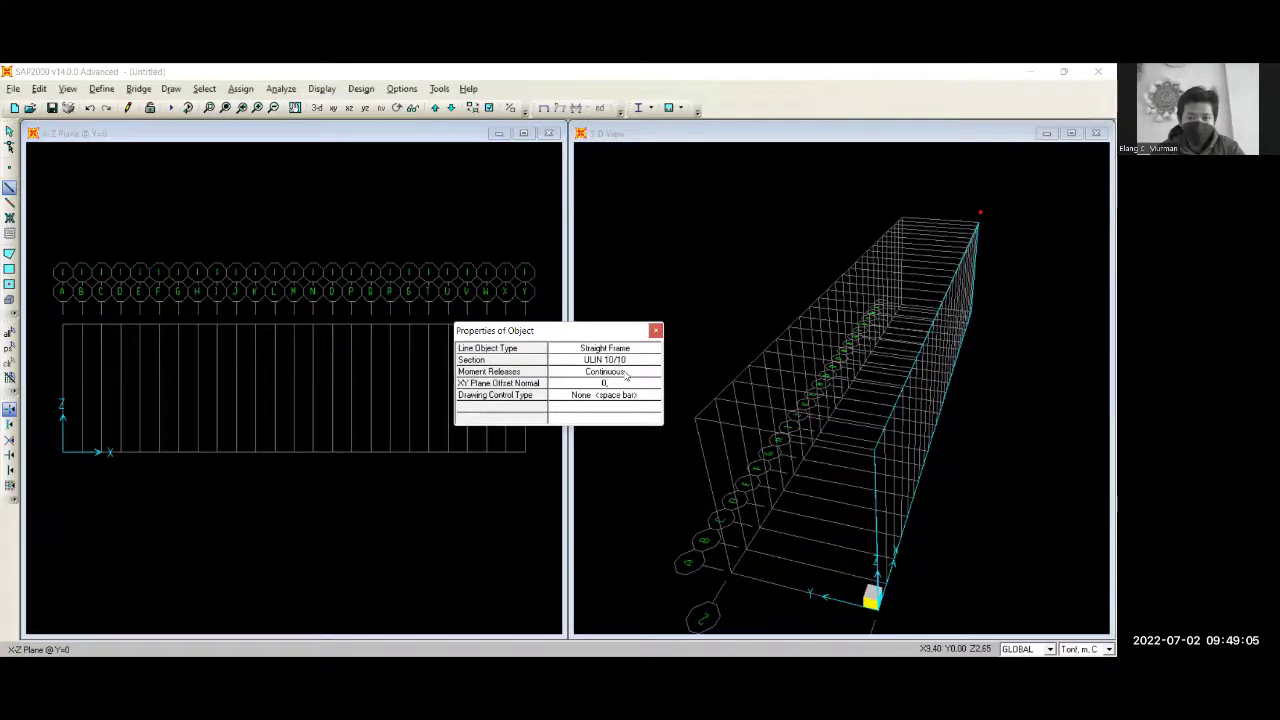
pyautogui.click(656, 332)
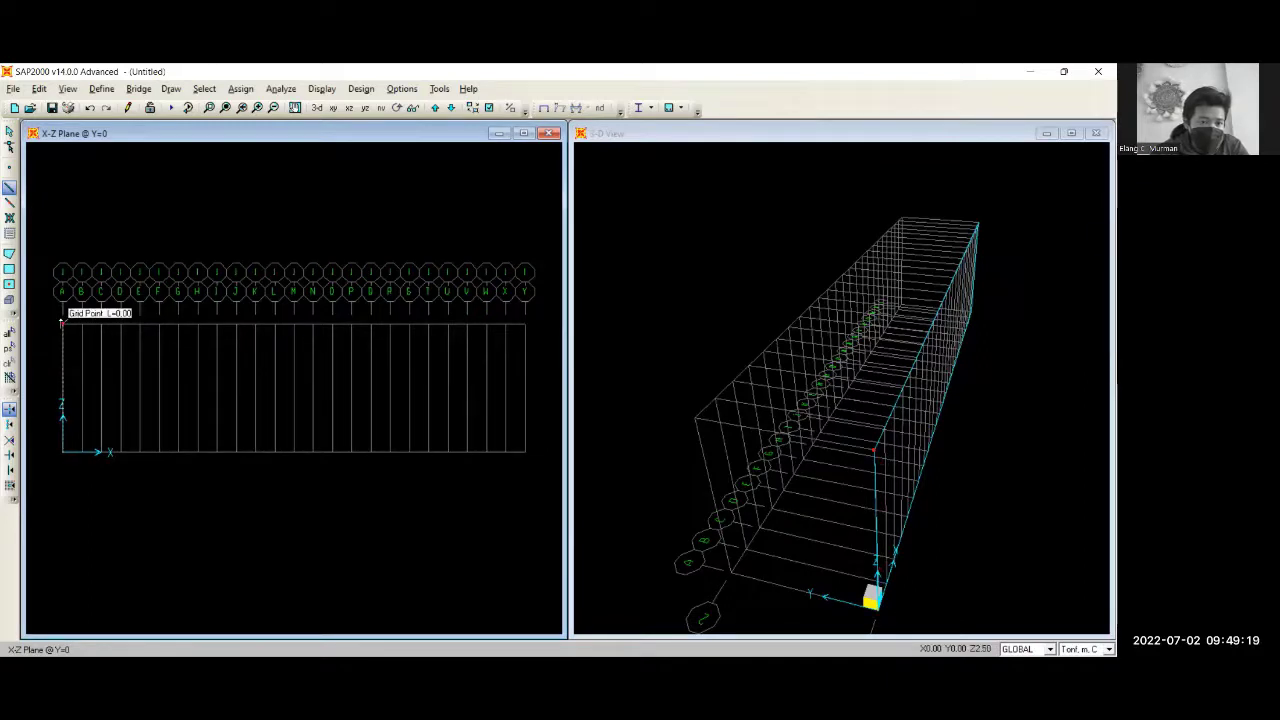
# Draw the zigzag truss members between Z=0 and Z=2,5 from grid A to Y at Y=0, including both end verticals, and finish drawing
pyautogui.click(62, 322)
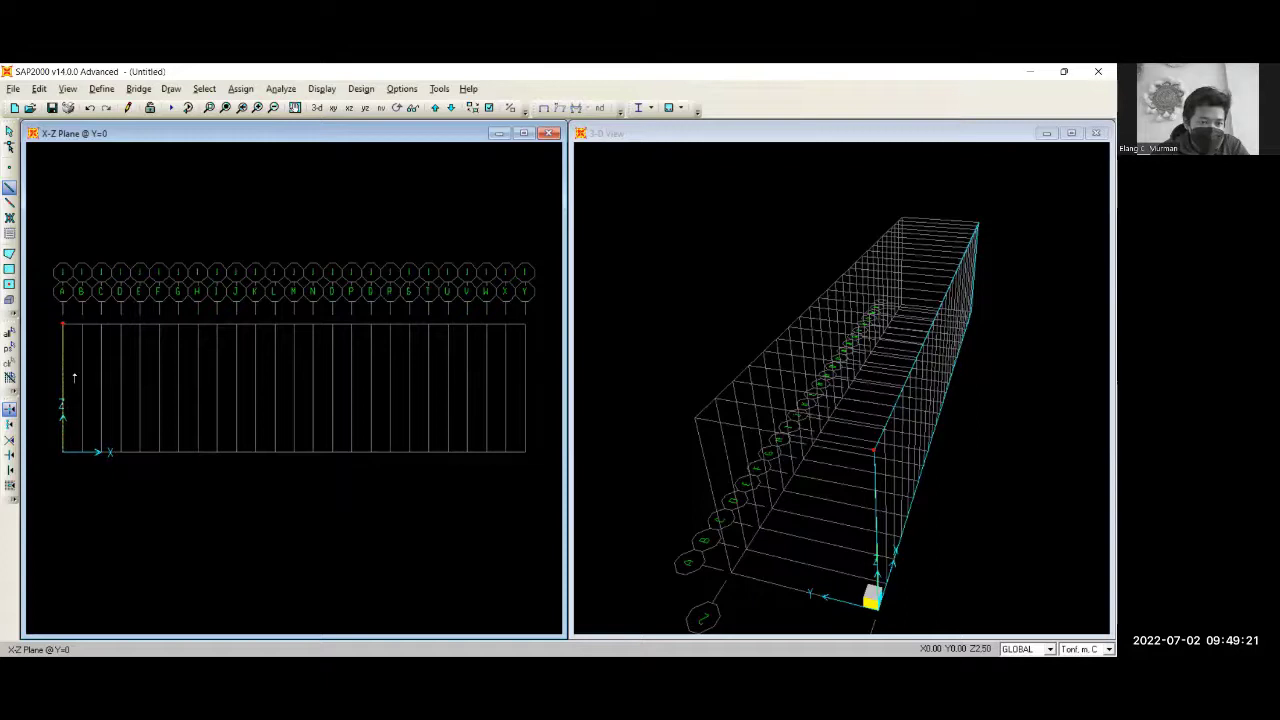
pyautogui.click(99, 452)
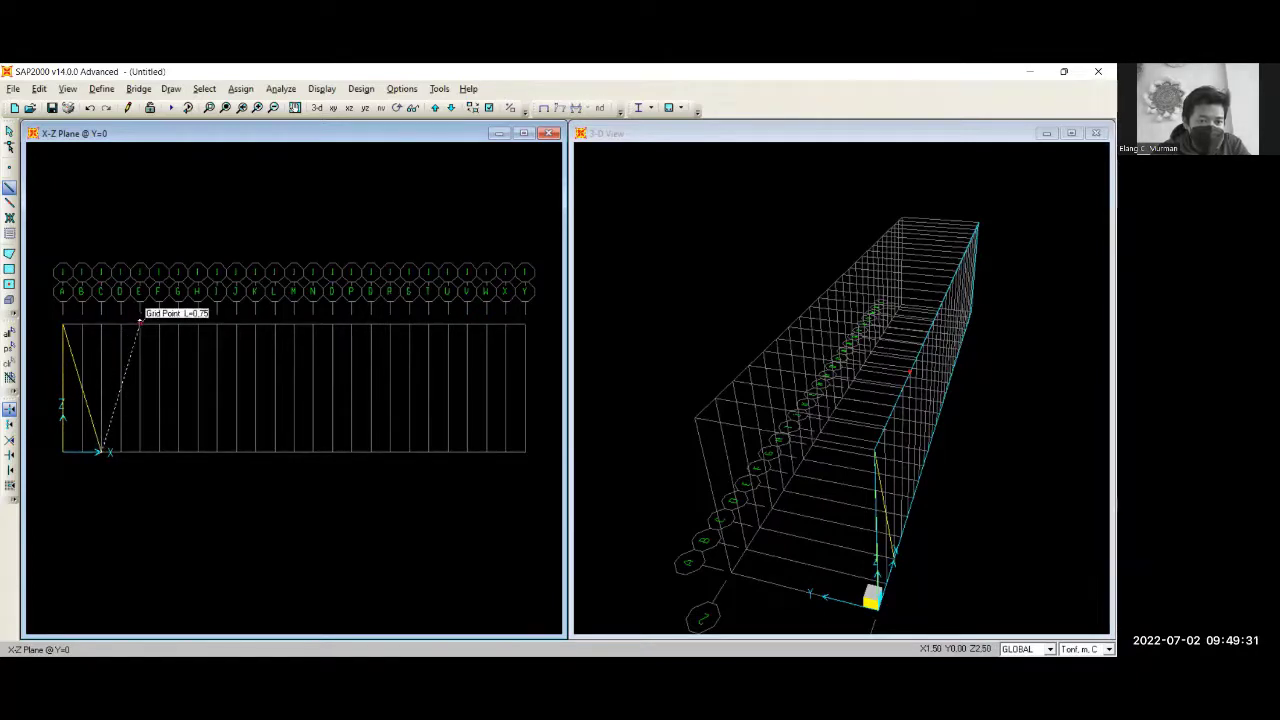
pyautogui.click(139, 323)
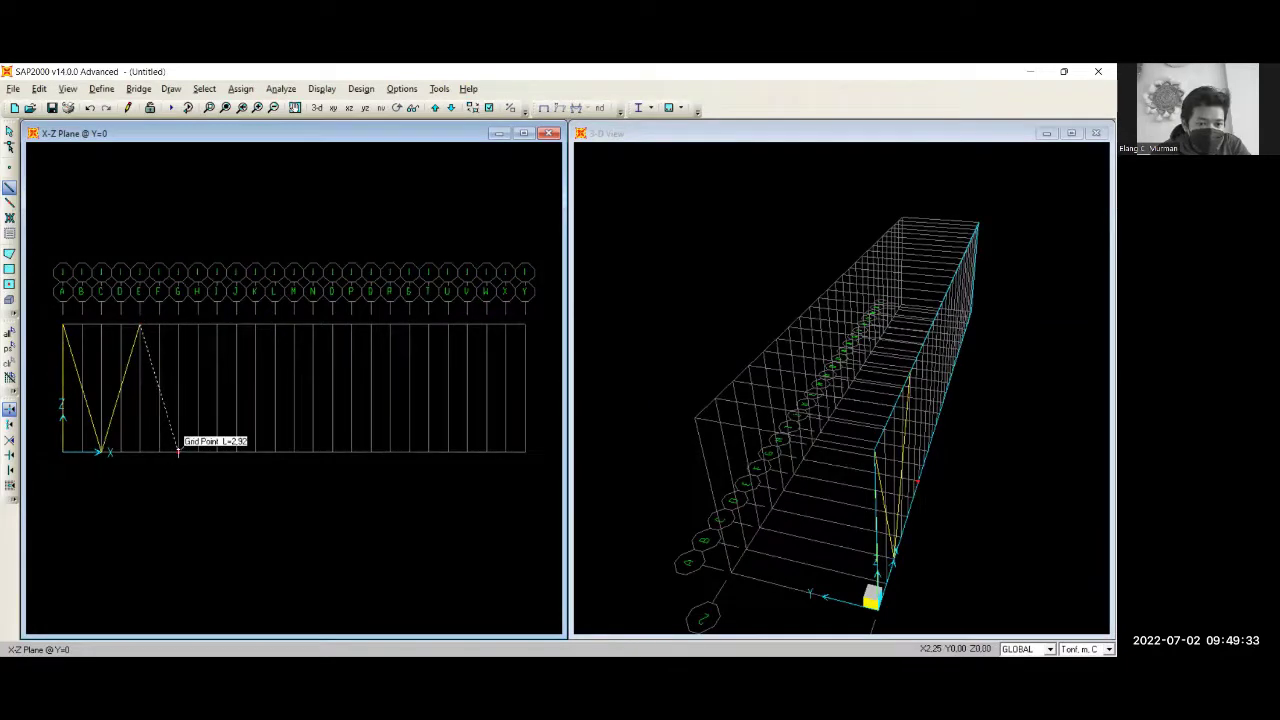
pyautogui.click(178, 451)
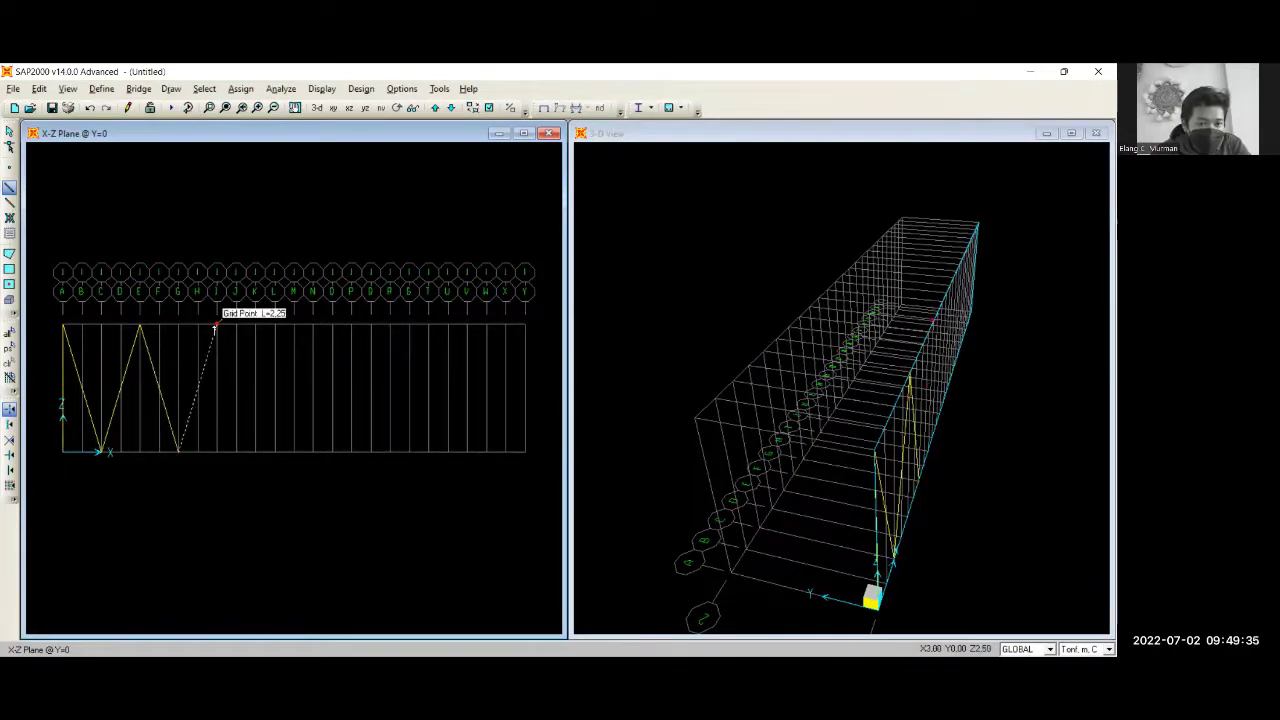
pyautogui.click(215, 325)
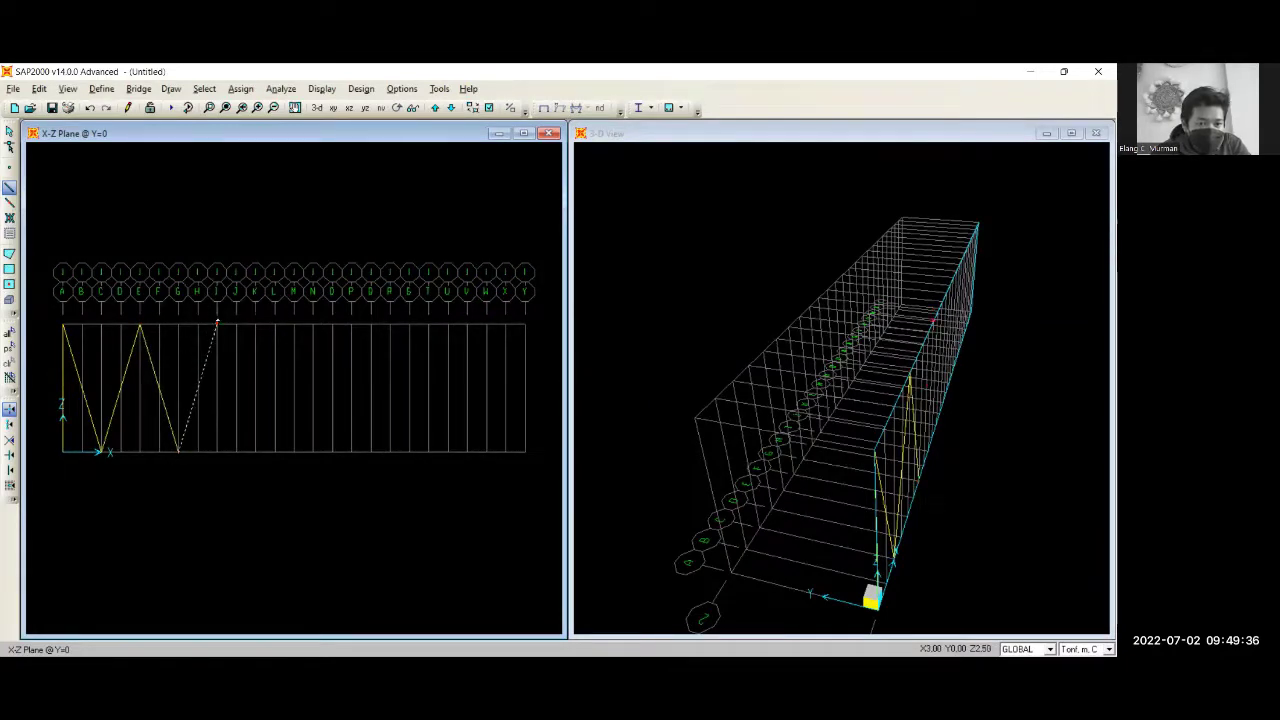
pyautogui.click(255, 451)
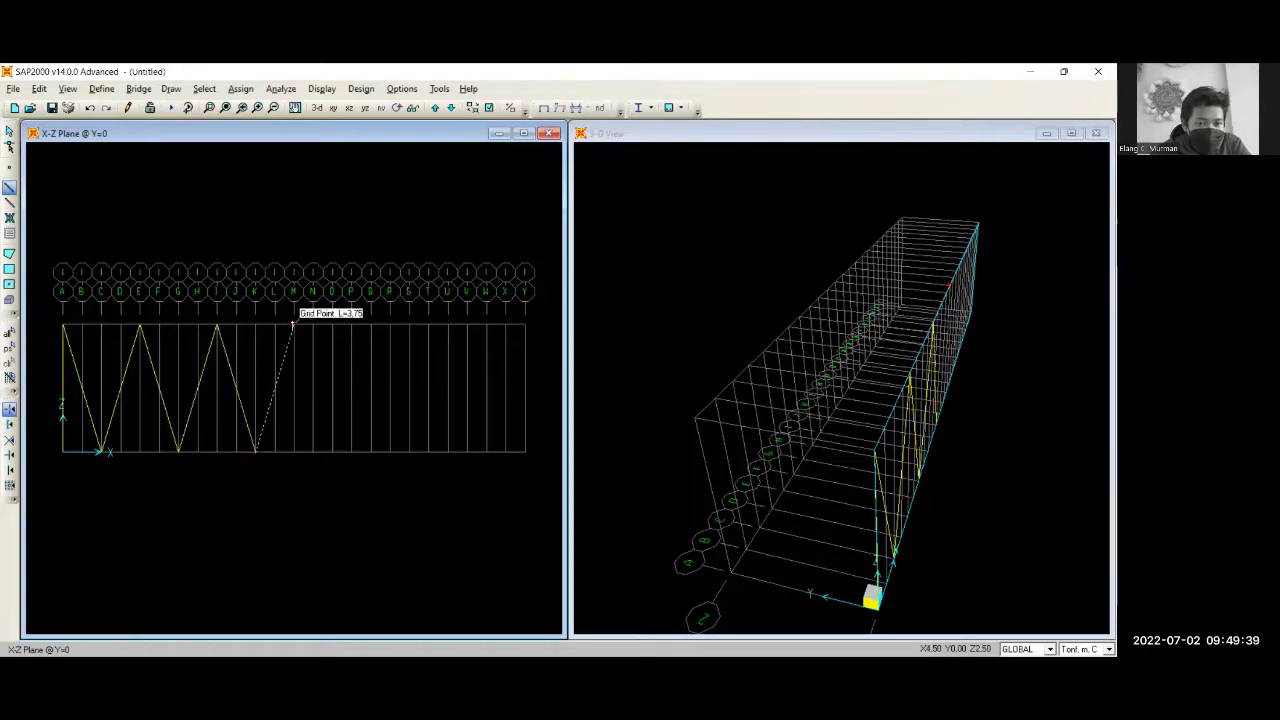
pyautogui.click(293, 325)
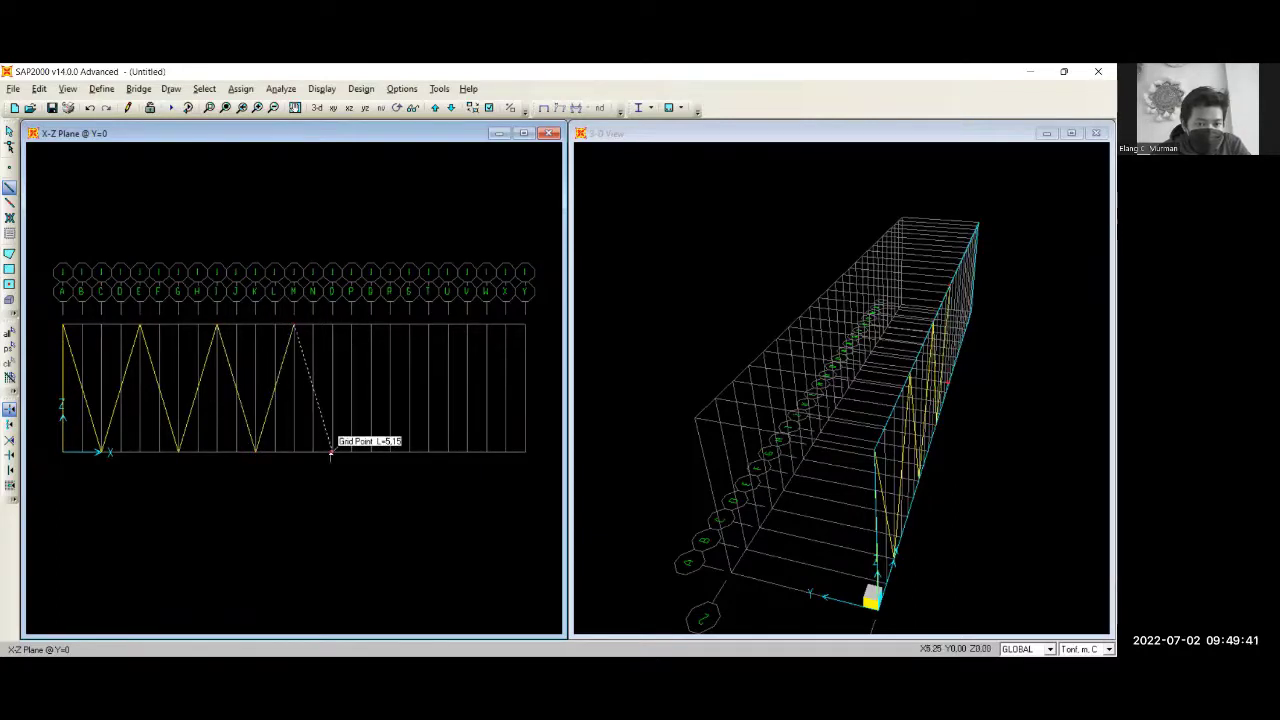
pyautogui.click(331, 451)
pyautogui.click(370, 325)
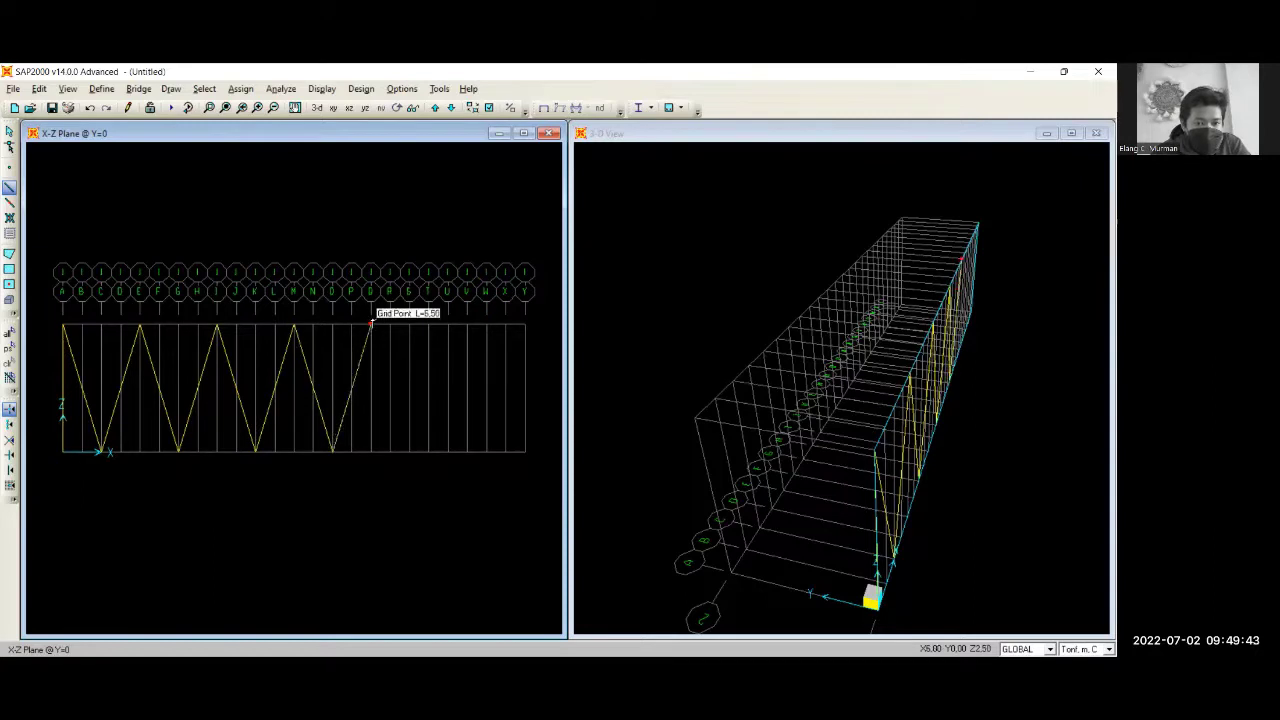
pyautogui.click(409, 451)
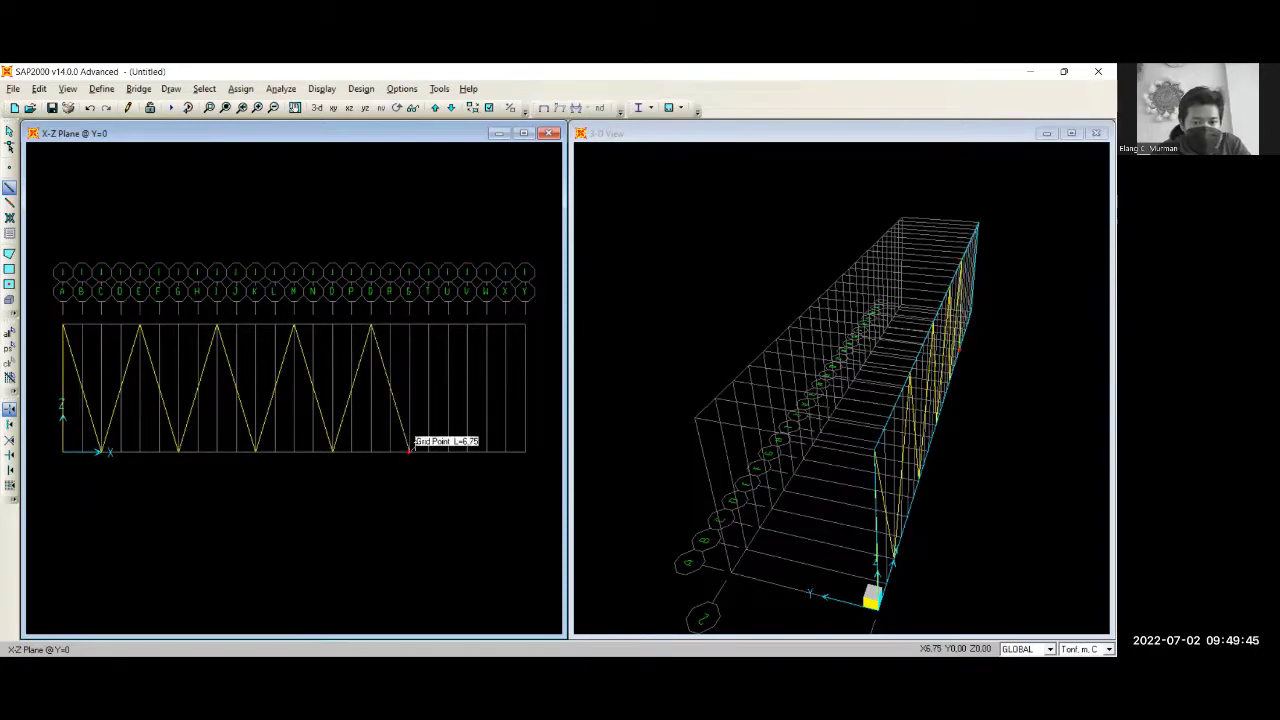
pyautogui.click(448, 325)
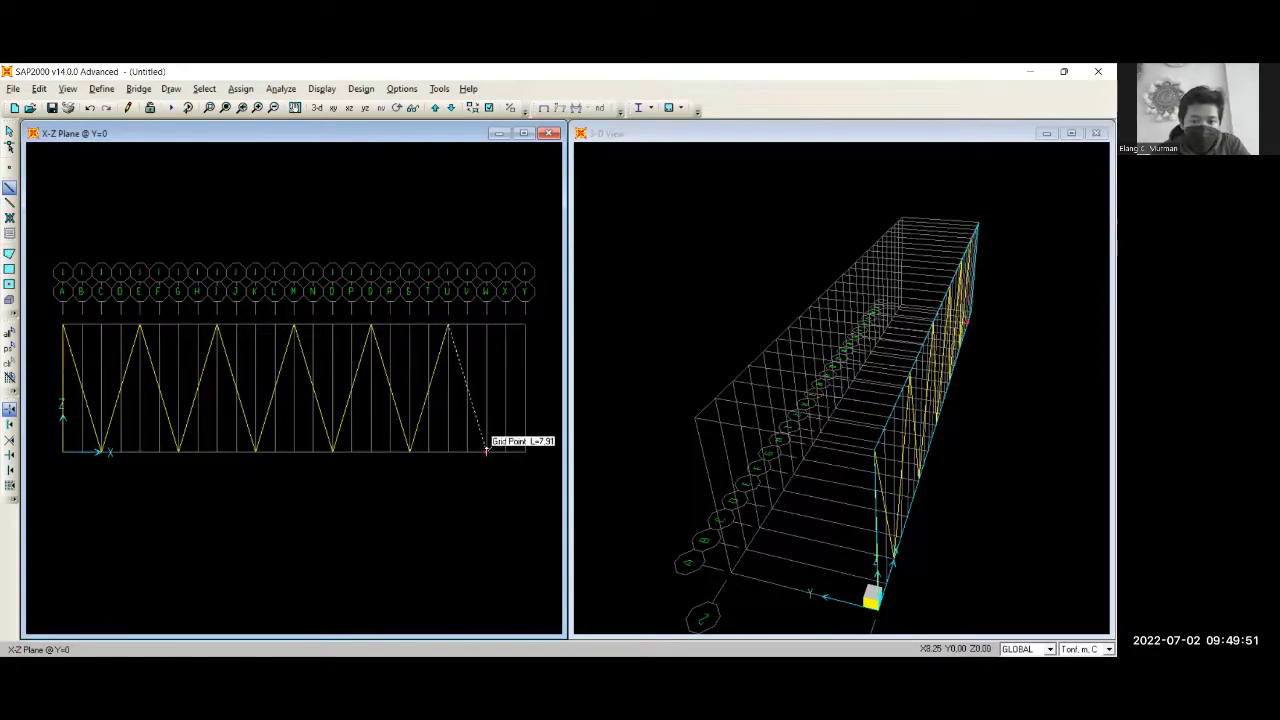
pyautogui.click(487, 451)
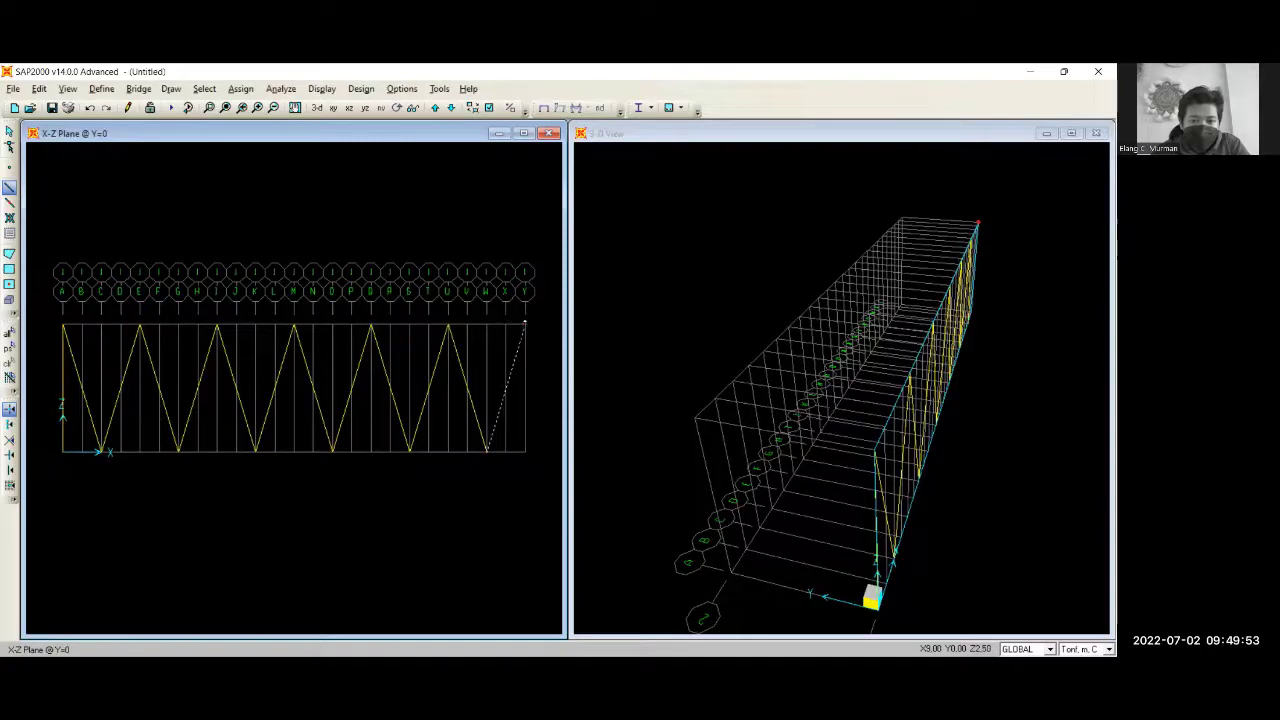
pyautogui.click(525, 323)
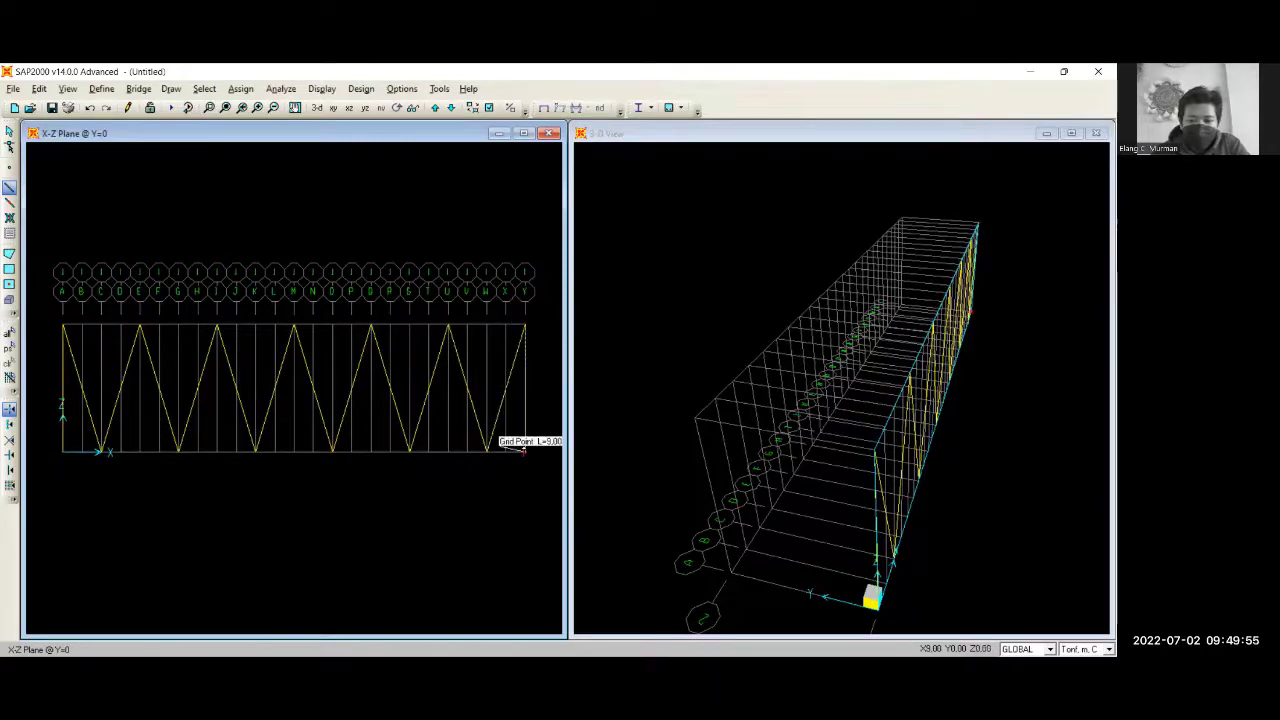
pyautogui.click(522, 451)
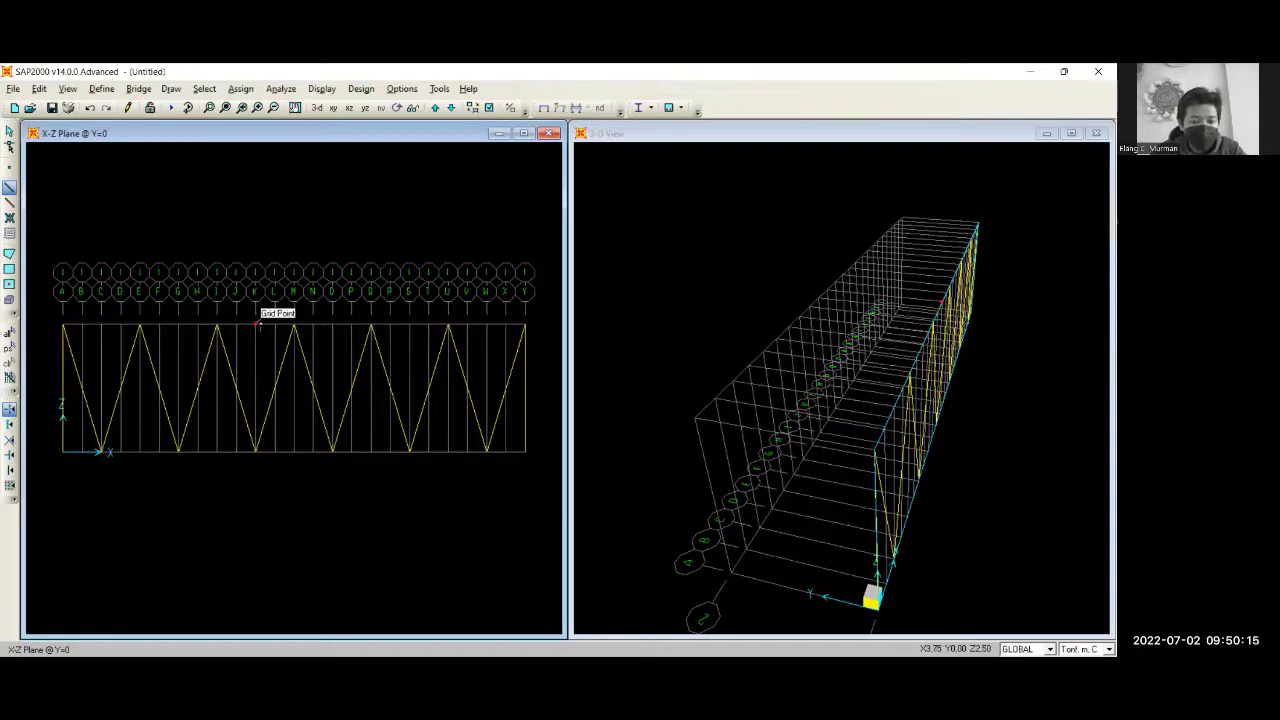
pyautogui.press('Escape')
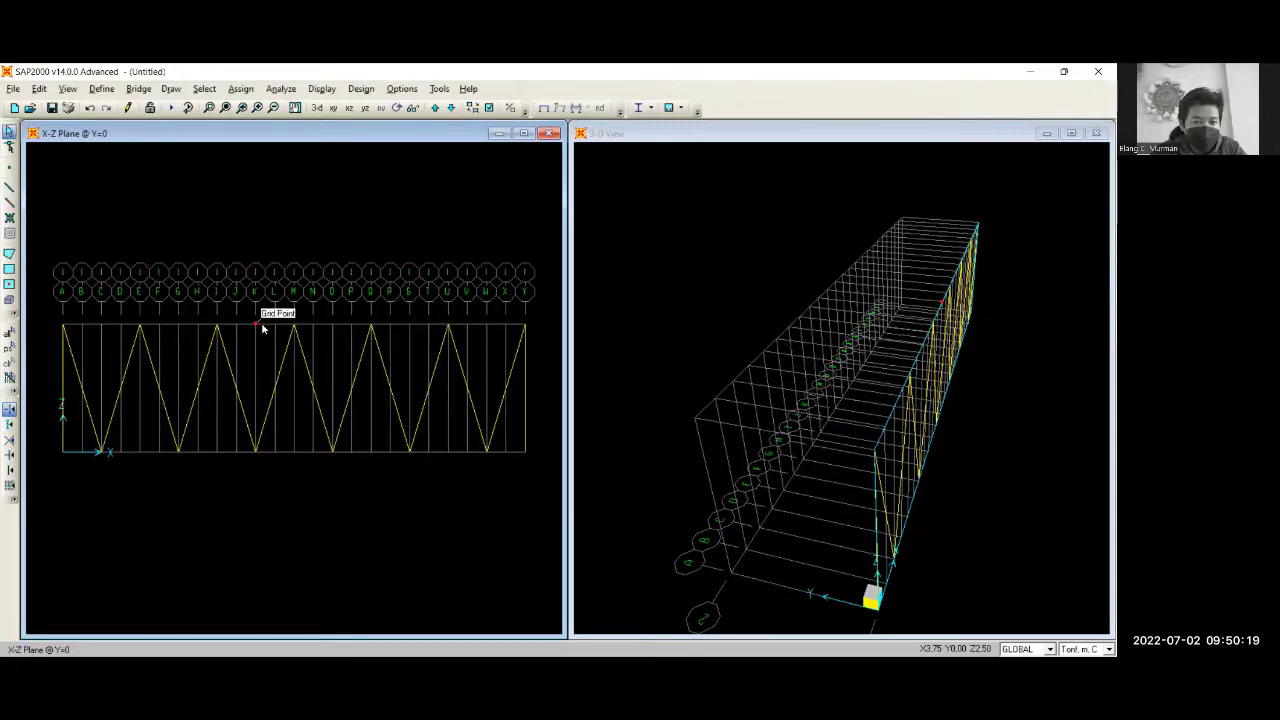
# Open the GLOBAL grid system data and set the Z2 grid ordinate to 1,25 m
pyautogui.rightClick(259, 327)
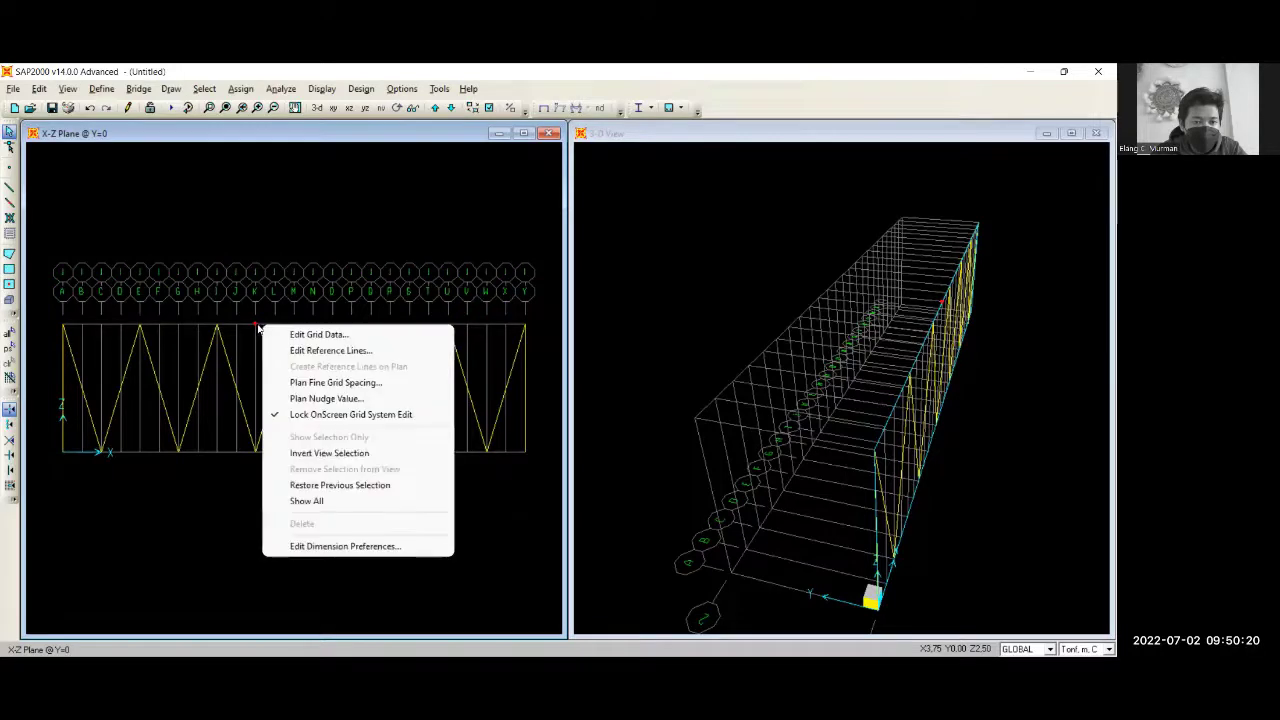
pyautogui.click(240, 327)
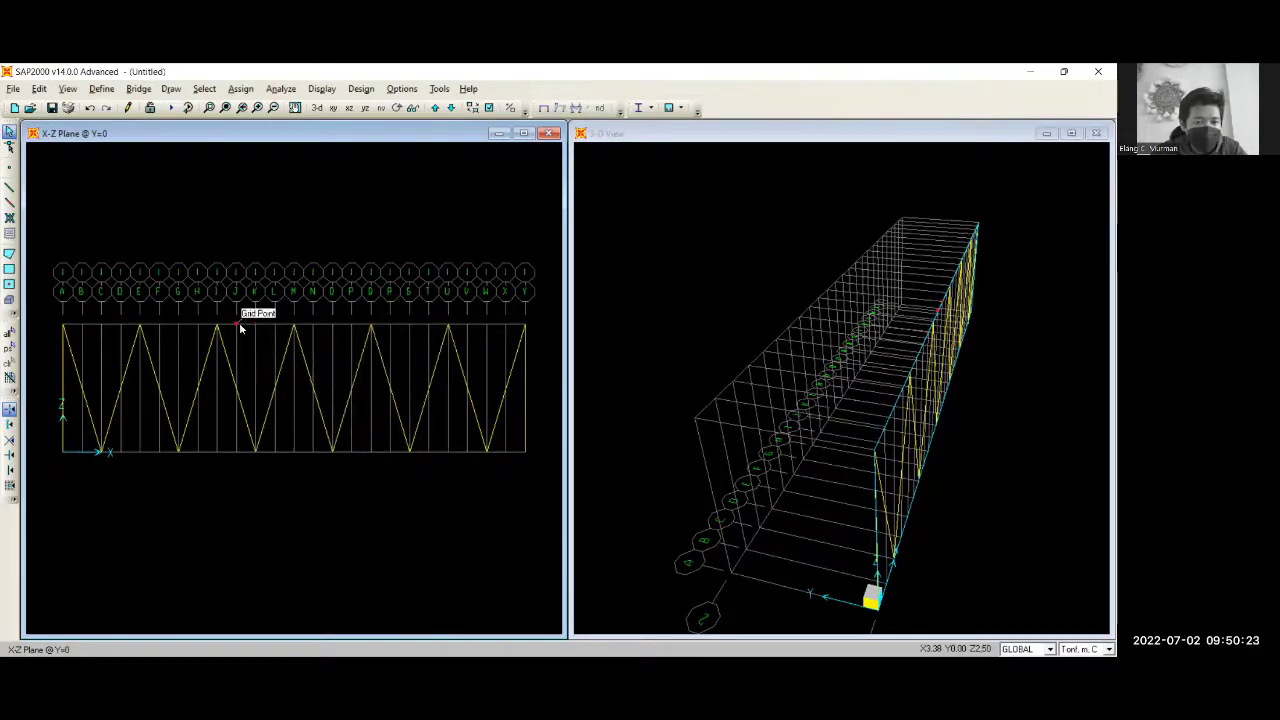
pyautogui.doubleClick(241, 328)
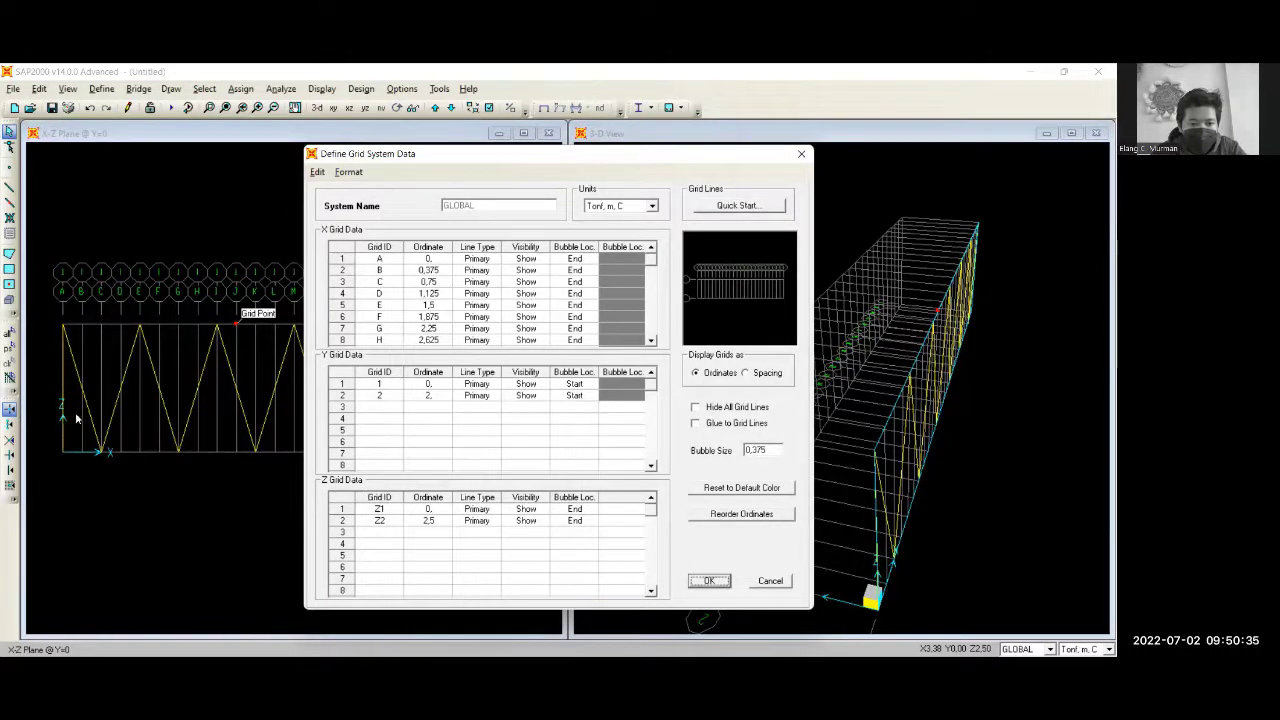
pyautogui.click(441, 521)
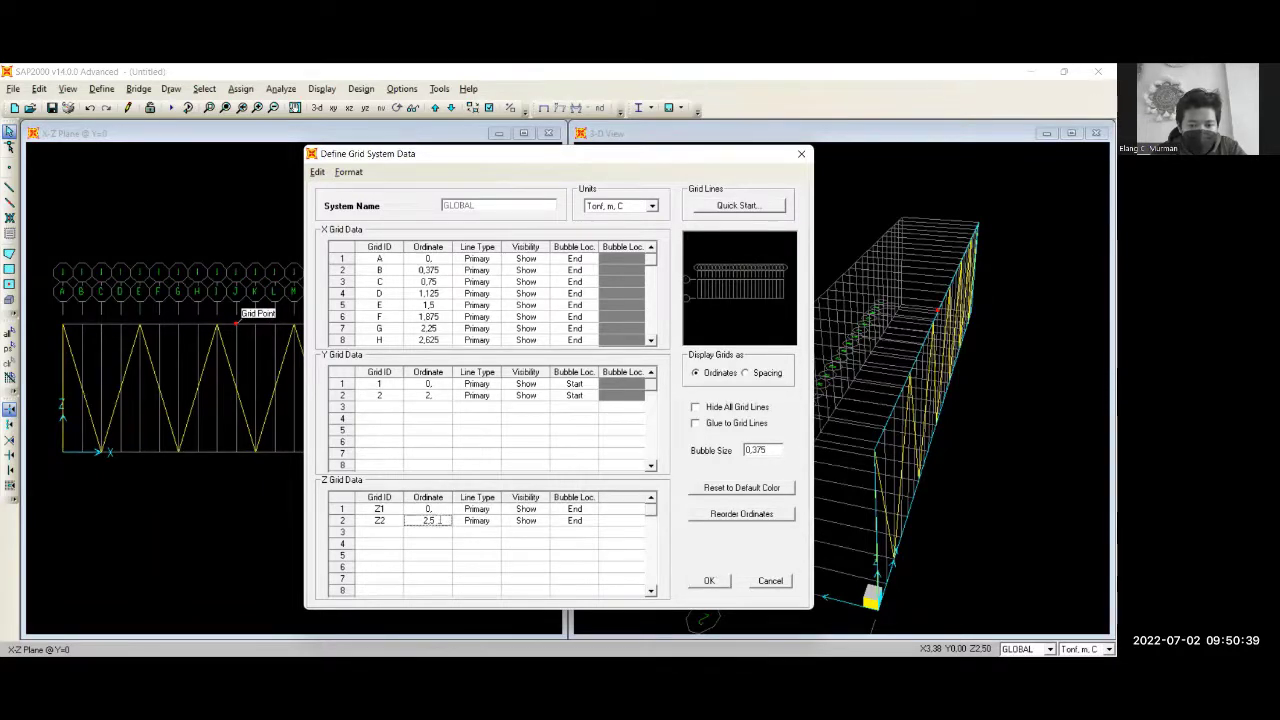
pyautogui.doubleClick(438, 521)
pyautogui.write('1')
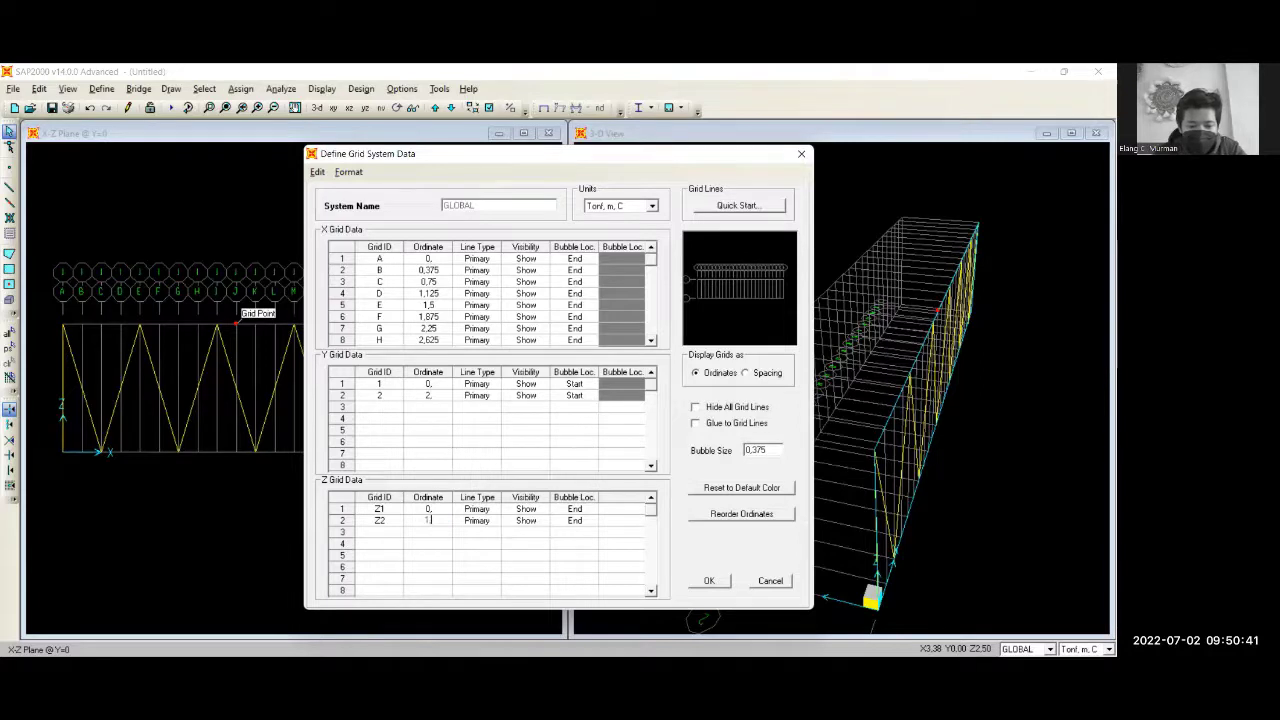
pyautogui.write('.25')
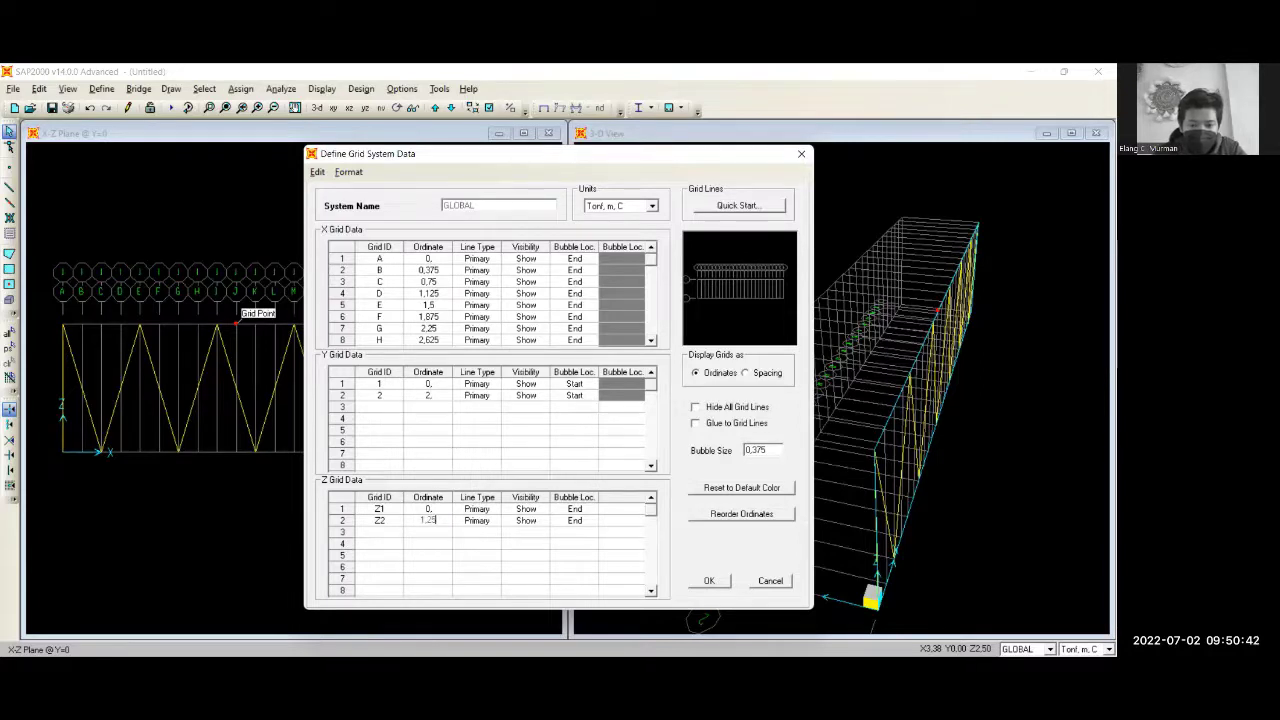
# Add a Z grid line Z3 at ordinate 2,5 m with Primary line type, Show visibility and End bubble, and apply the grid data
pyautogui.click(432, 532)
pyautogui.write('2.5')
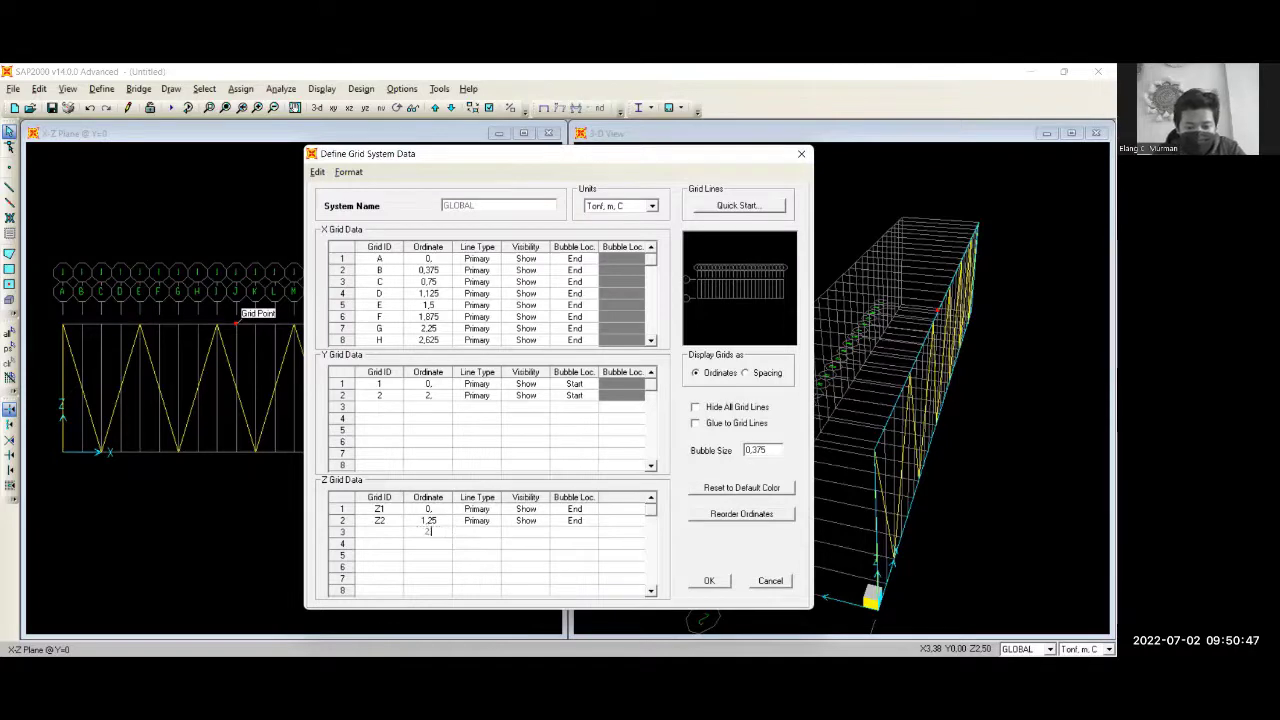
pyautogui.click(473, 534)
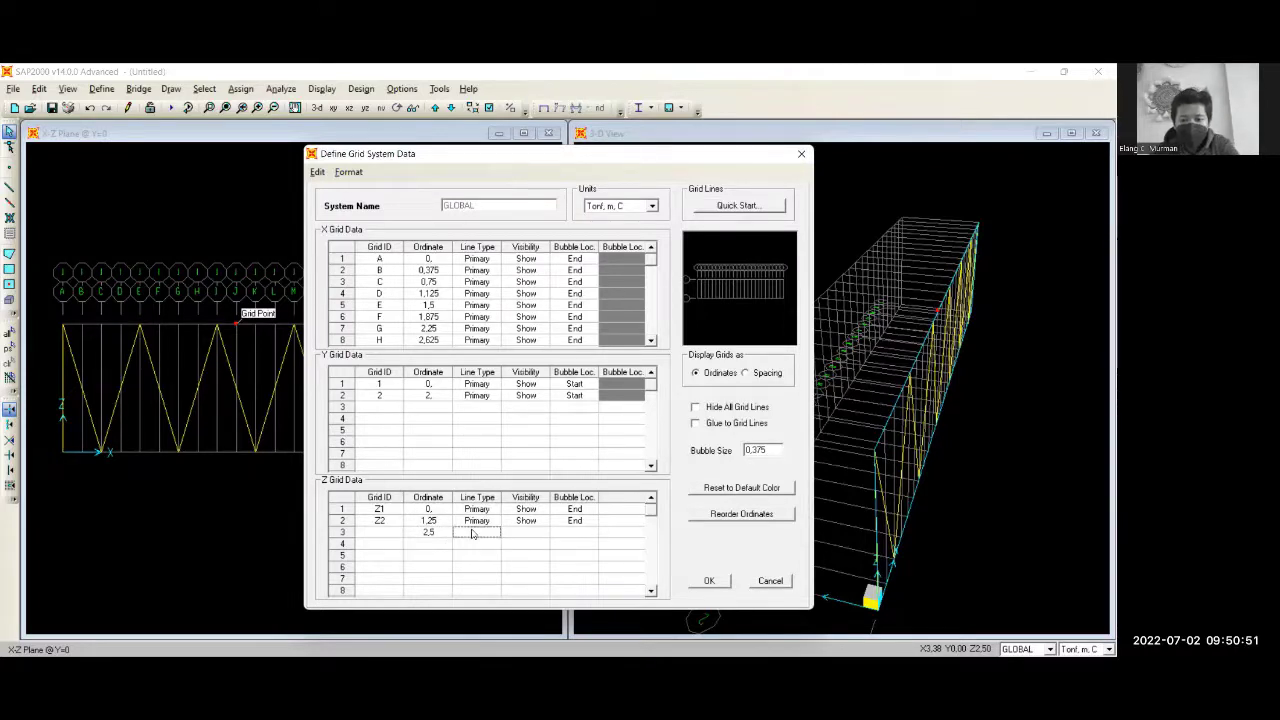
pyautogui.click(530, 533)
pyautogui.click(580, 533)
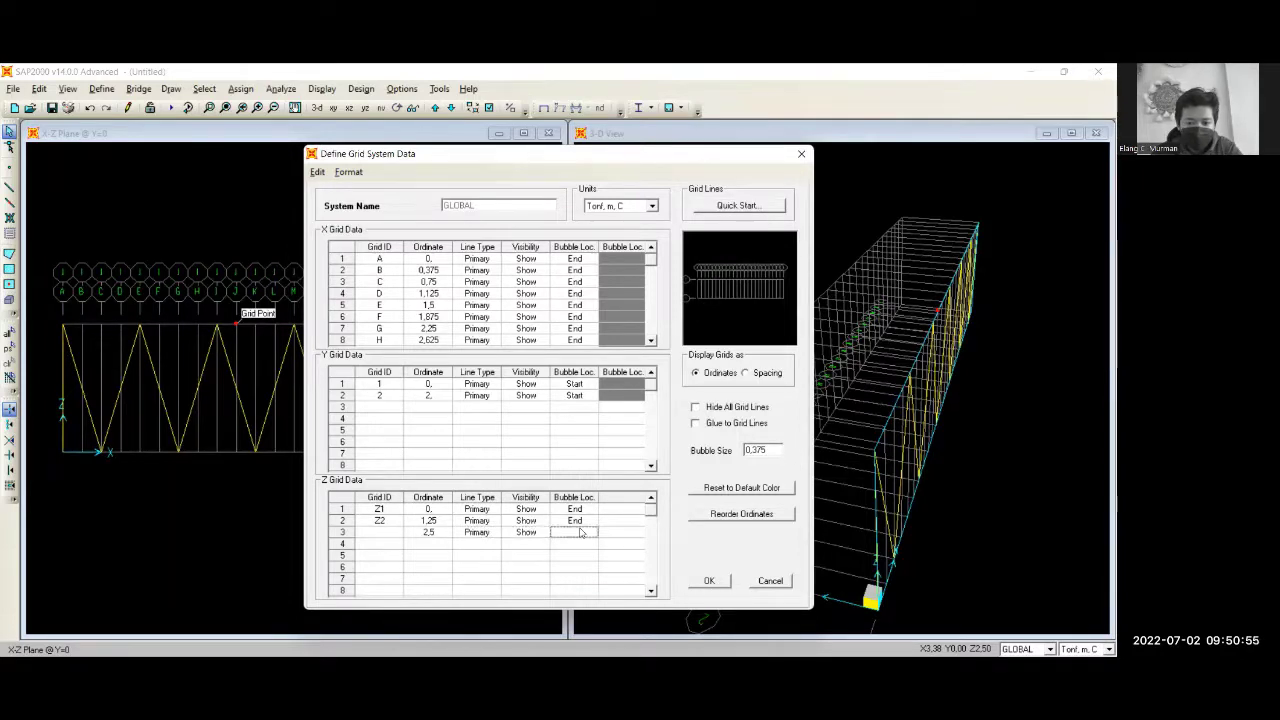
pyautogui.click(380, 533)
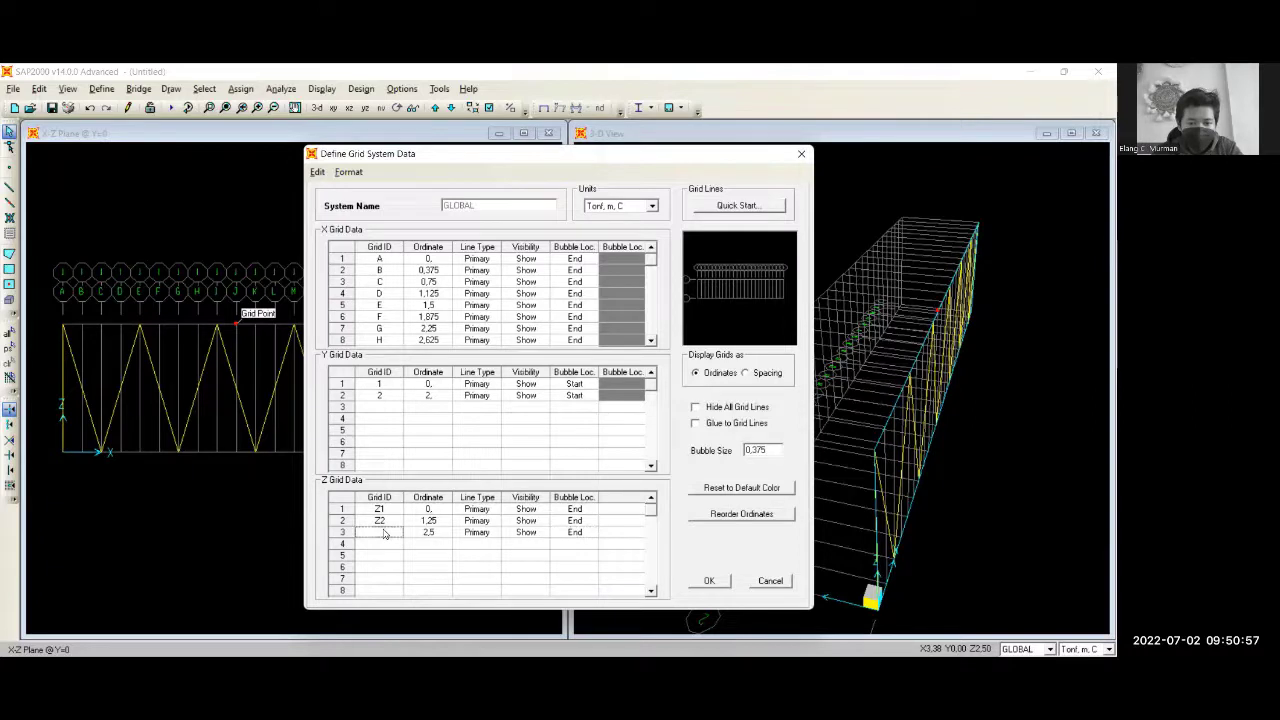
pyautogui.press('capslock')
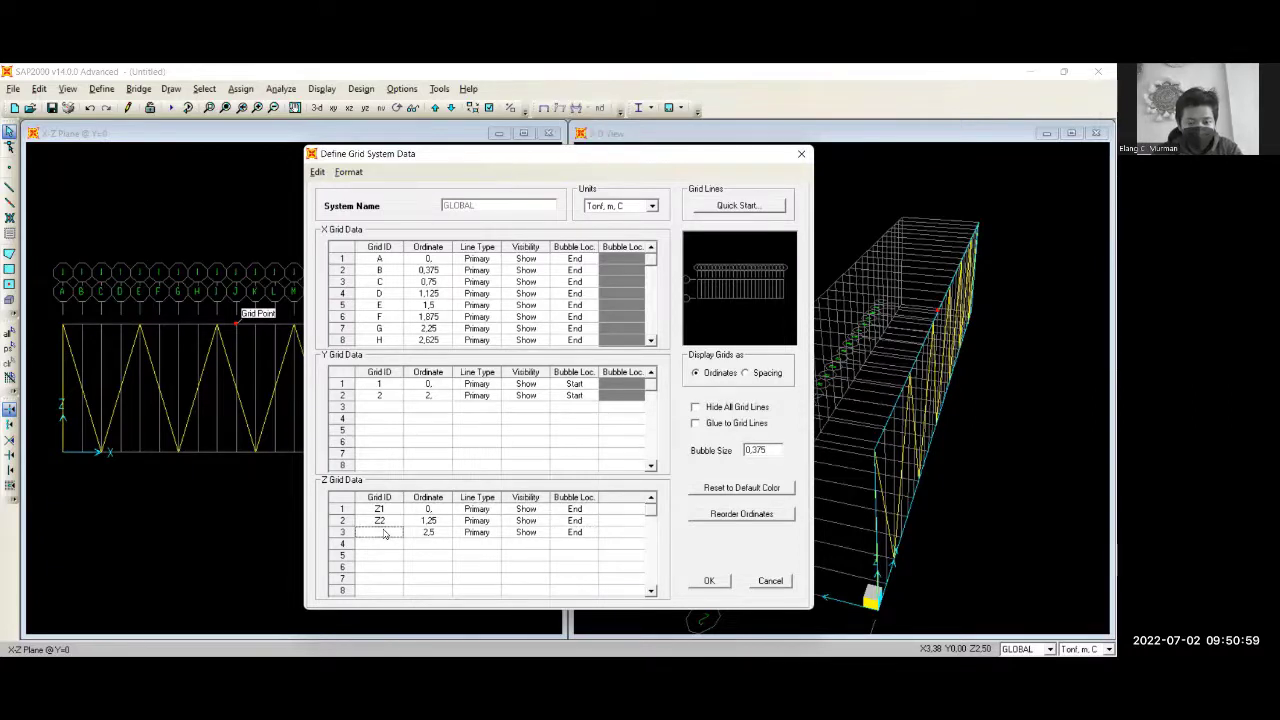
pyautogui.write('Z3')
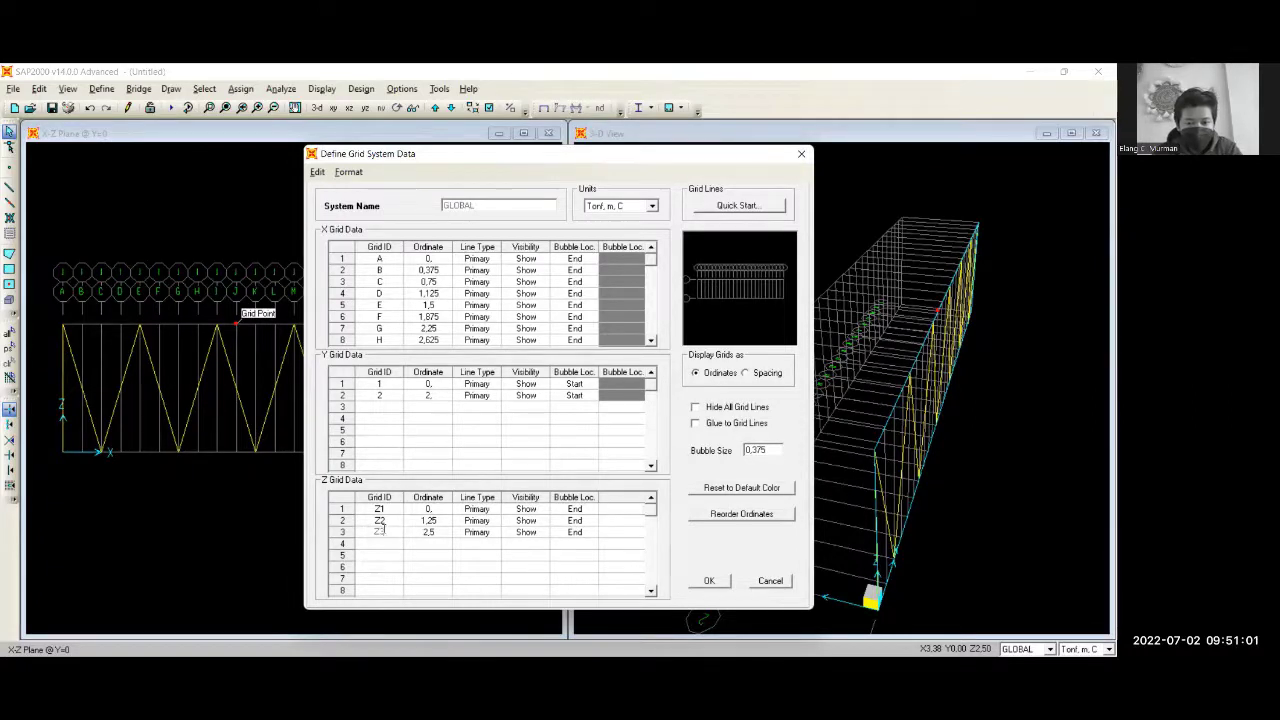
pyautogui.press('Return')
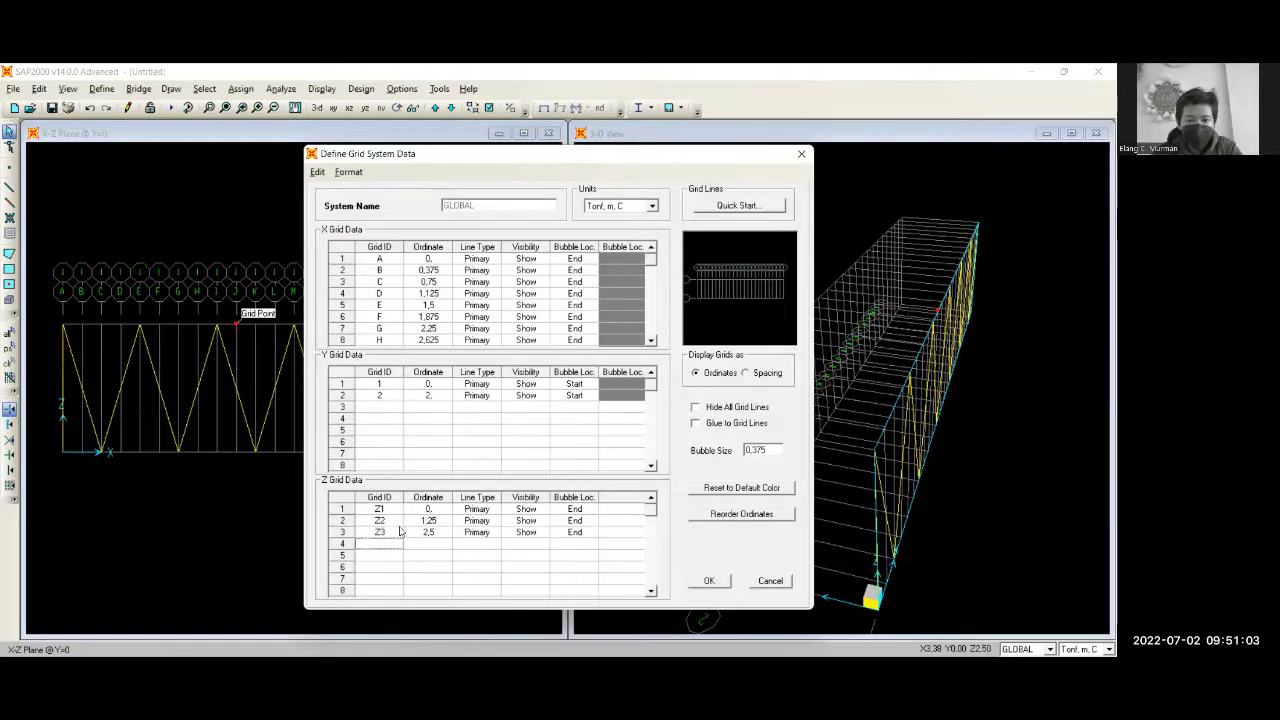
pyautogui.click(392, 533)
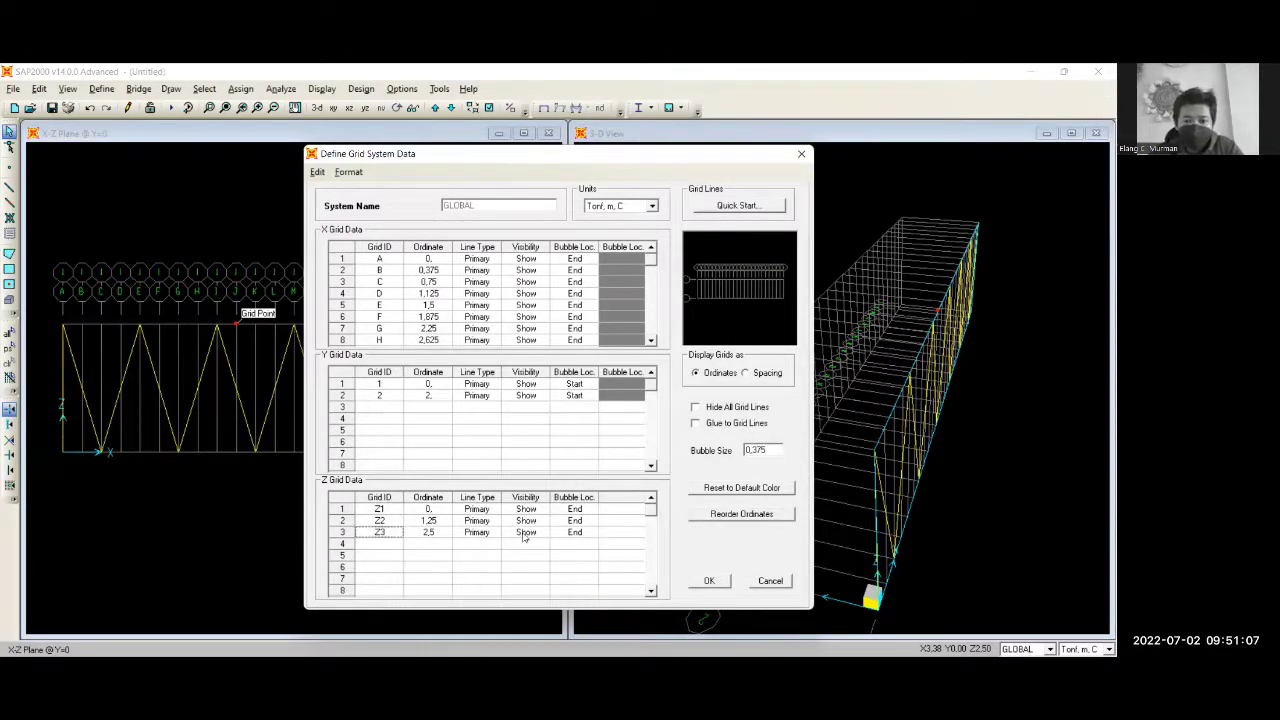
pyautogui.click(711, 582)
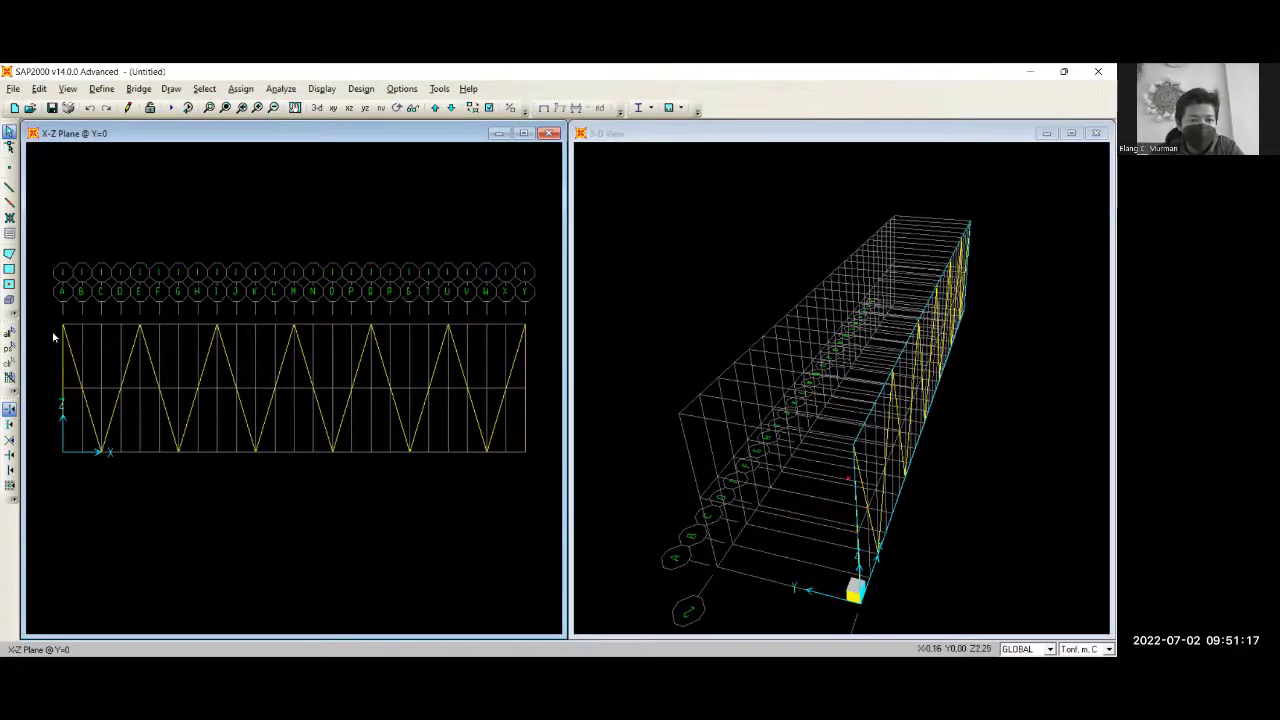
# Draw a straight frame with the ULIN 10/5 section along Z=1,25 from grid A to Y at Y=0
pyautogui.click(9, 188)
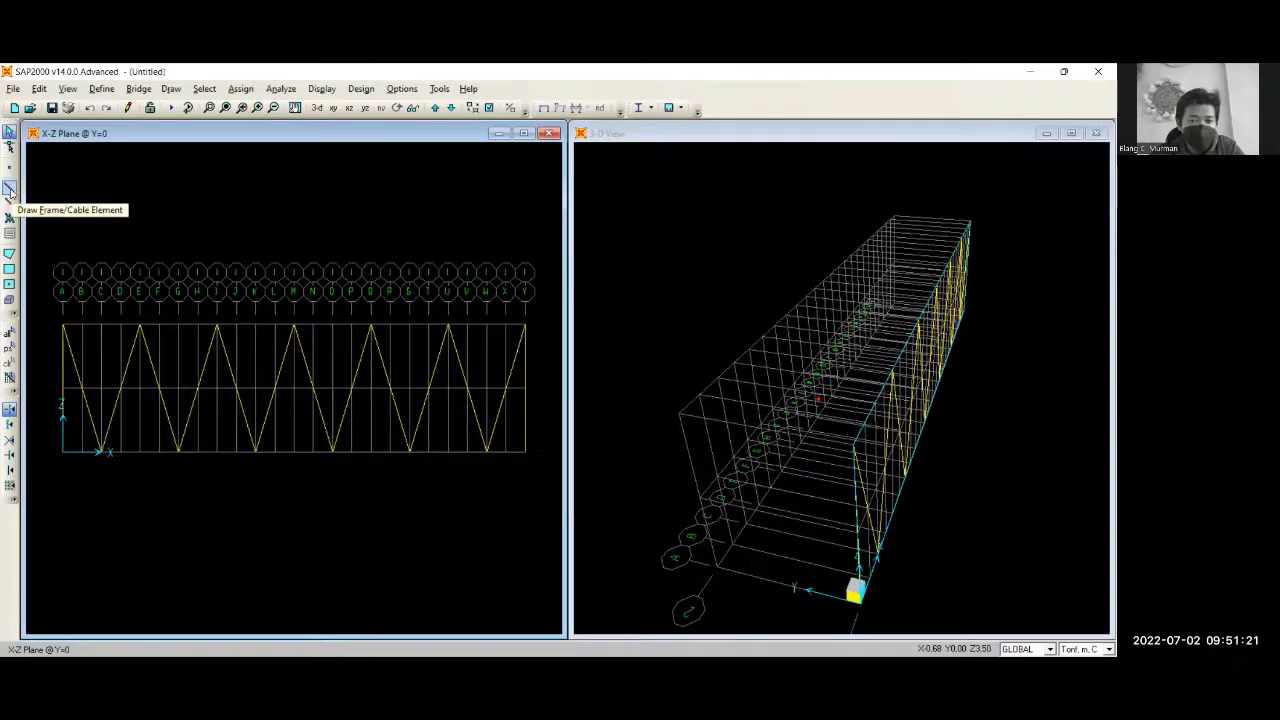
pyautogui.click(9, 189)
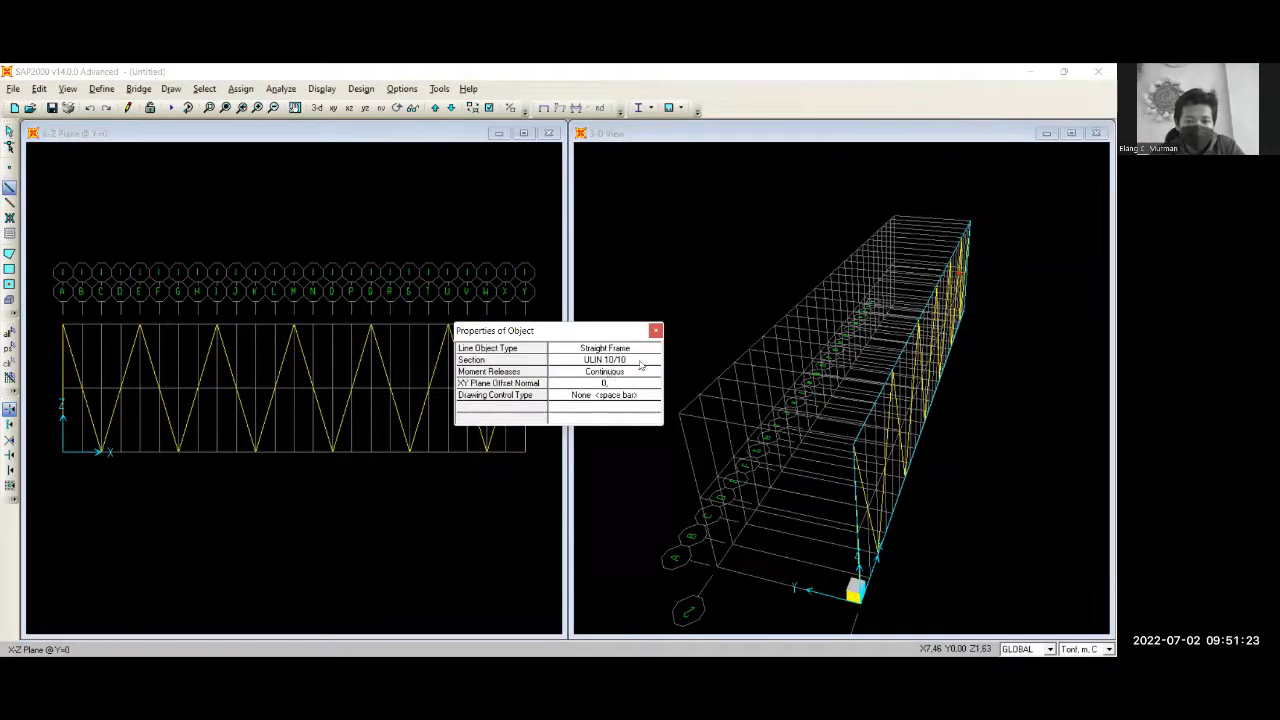
pyautogui.click(641, 362)
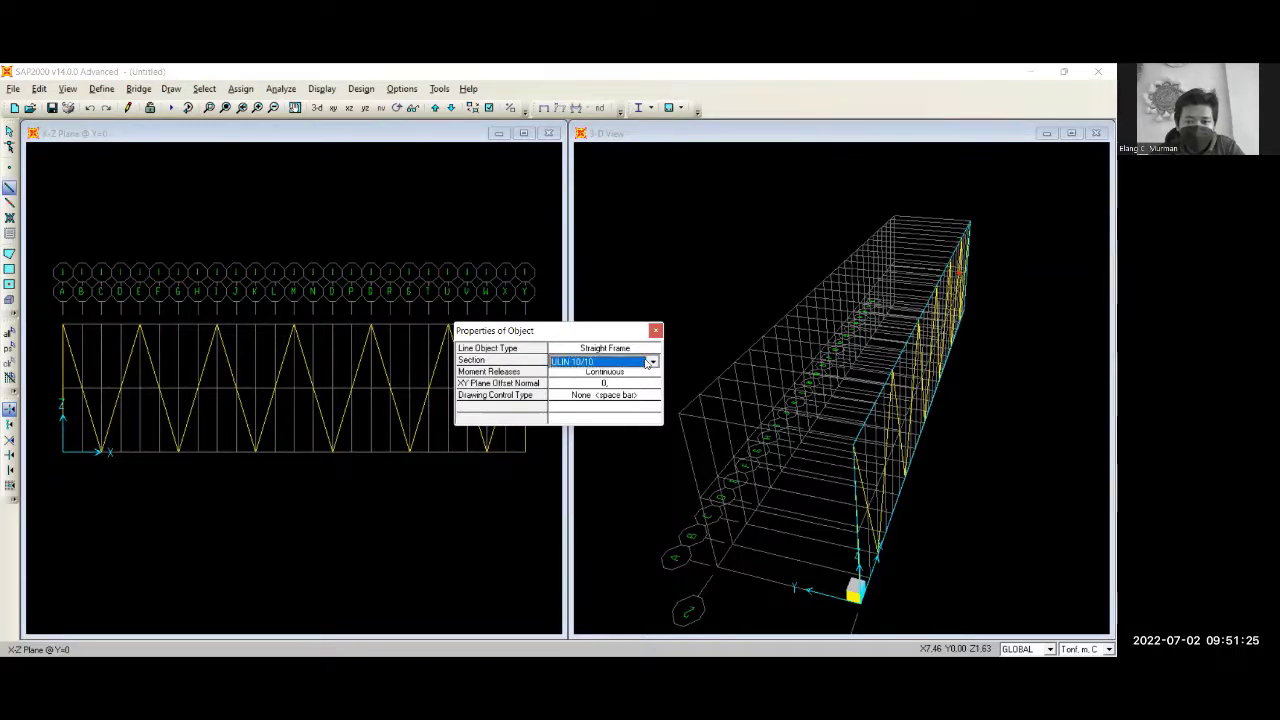
pyautogui.click(653, 362)
pyautogui.click(600, 375)
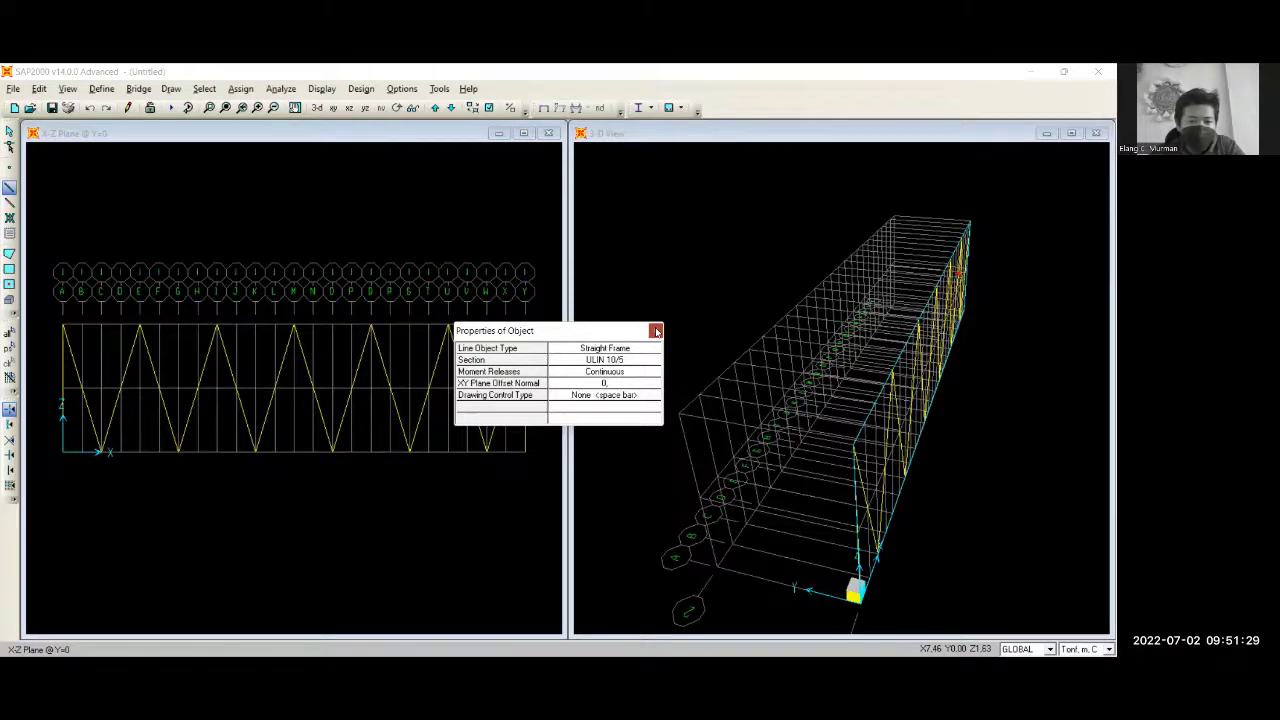
pyautogui.click(656, 331)
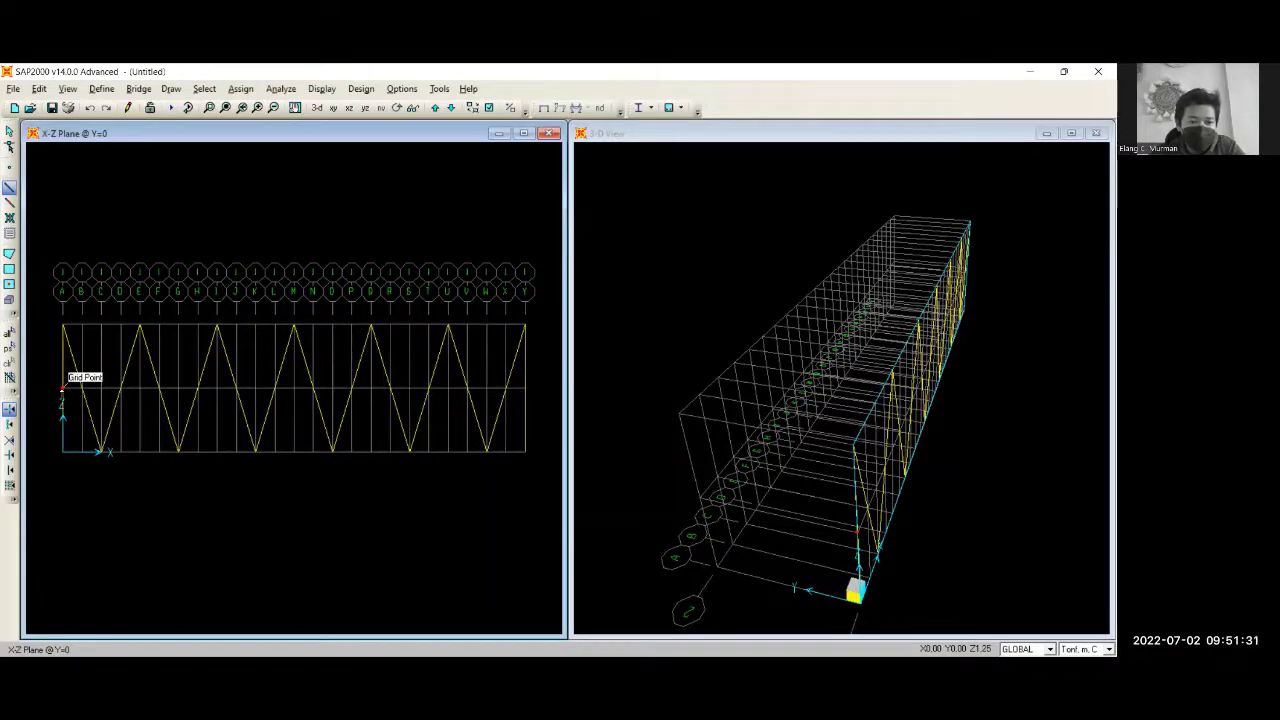
pyautogui.click(62, 388)
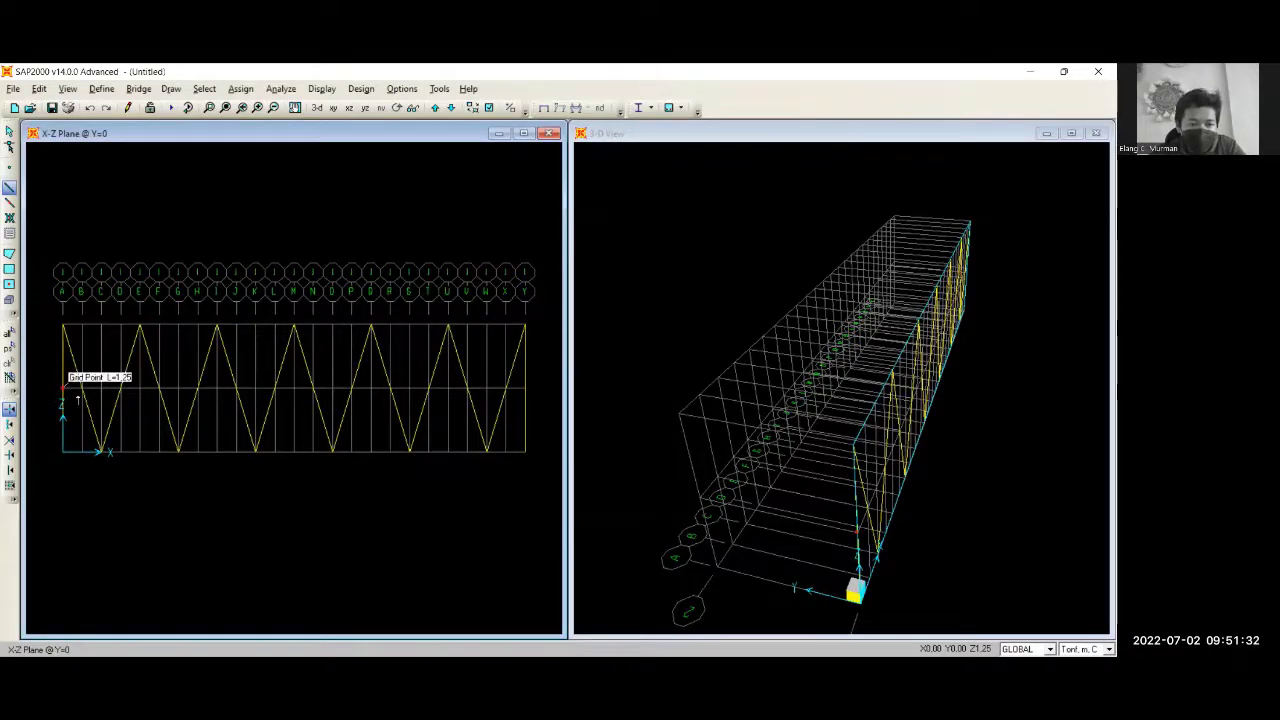
pyautogui.click(526, 389)
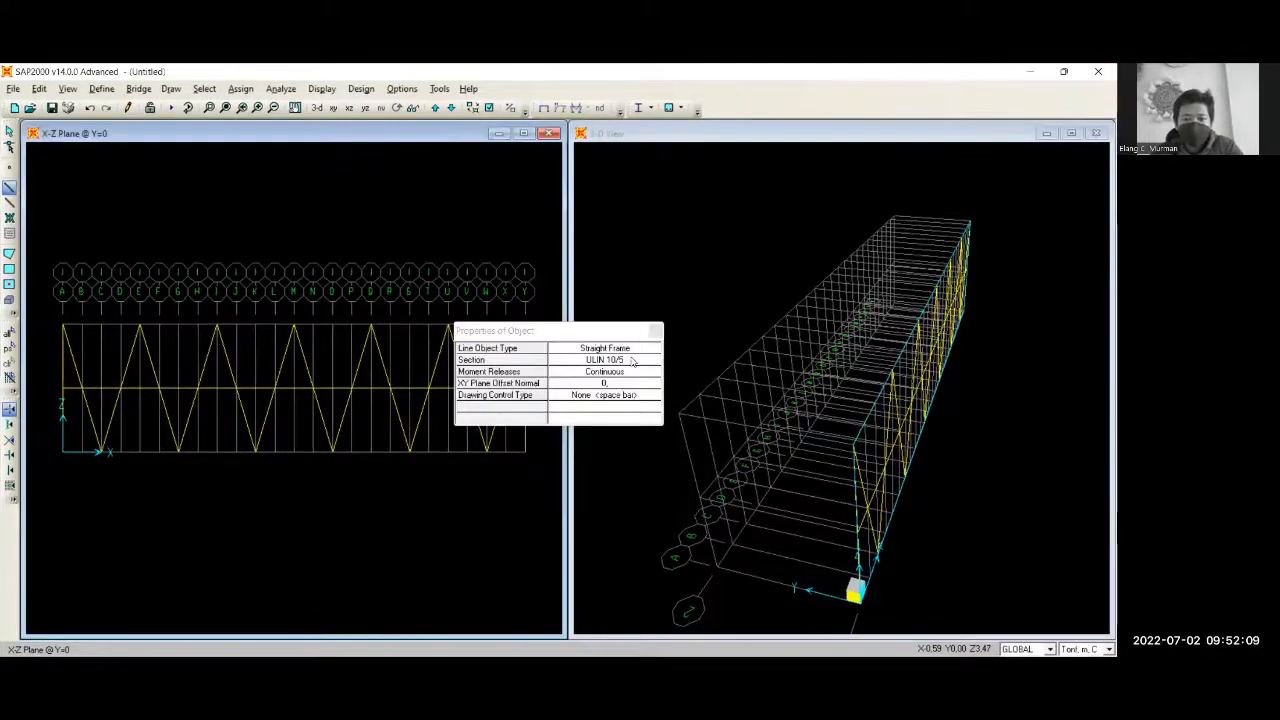
# Change the frame section to ULIN 10/10 and draw the top chord along Z=2,5 from grid A to Y at Y=0
pyautogui.click(640, 362)
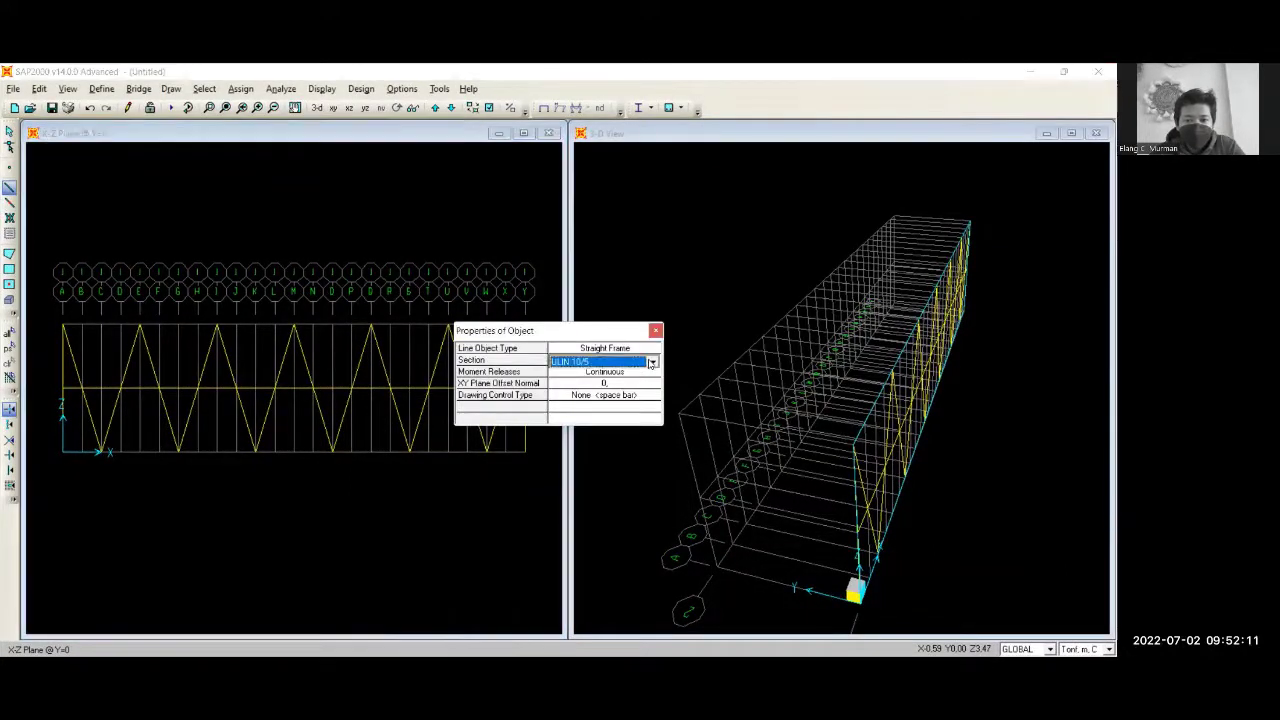
pyautogui.click(652, 361)
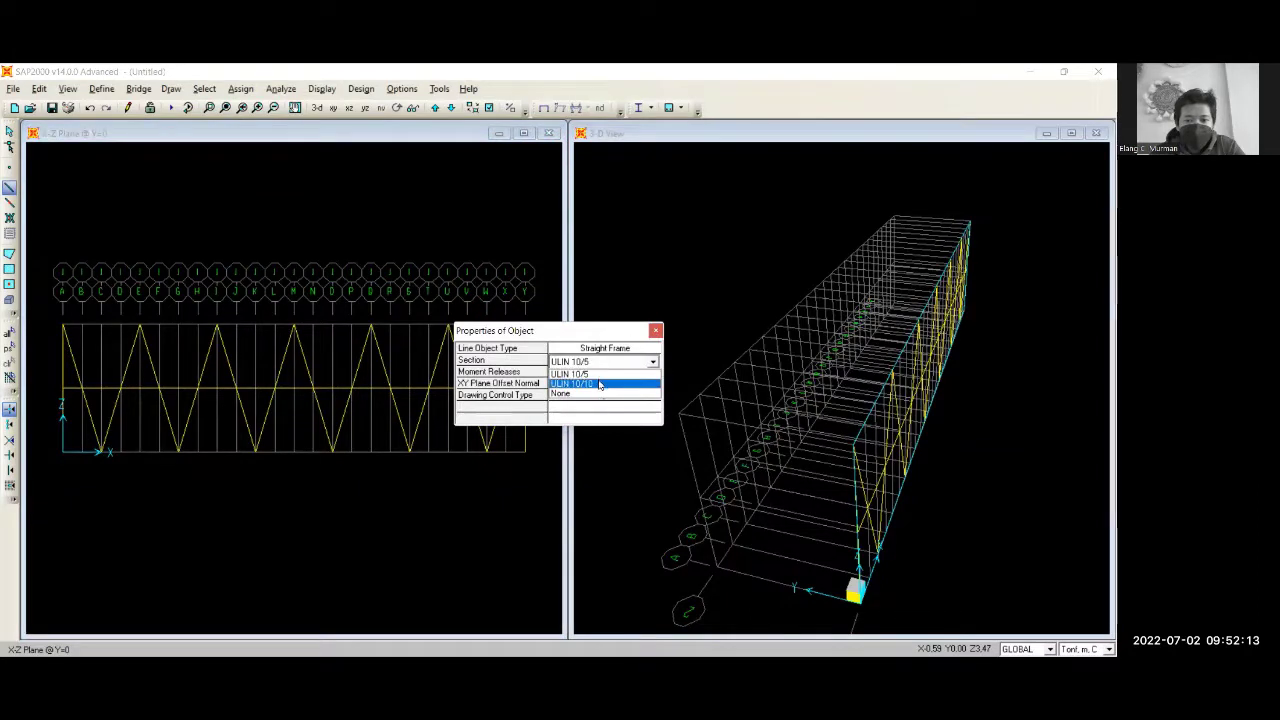
pyautogui.click(600, 384)
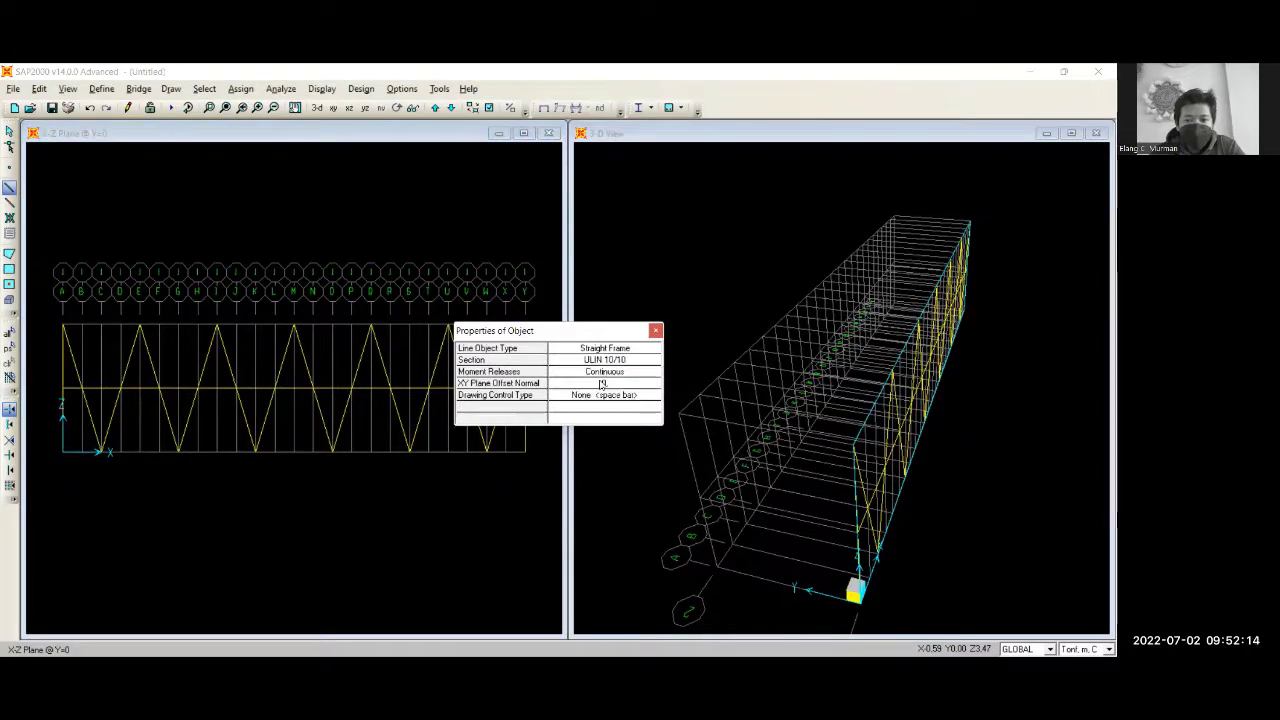
pyautogui.click(655, 330)
pyautogui.click(62, 323)
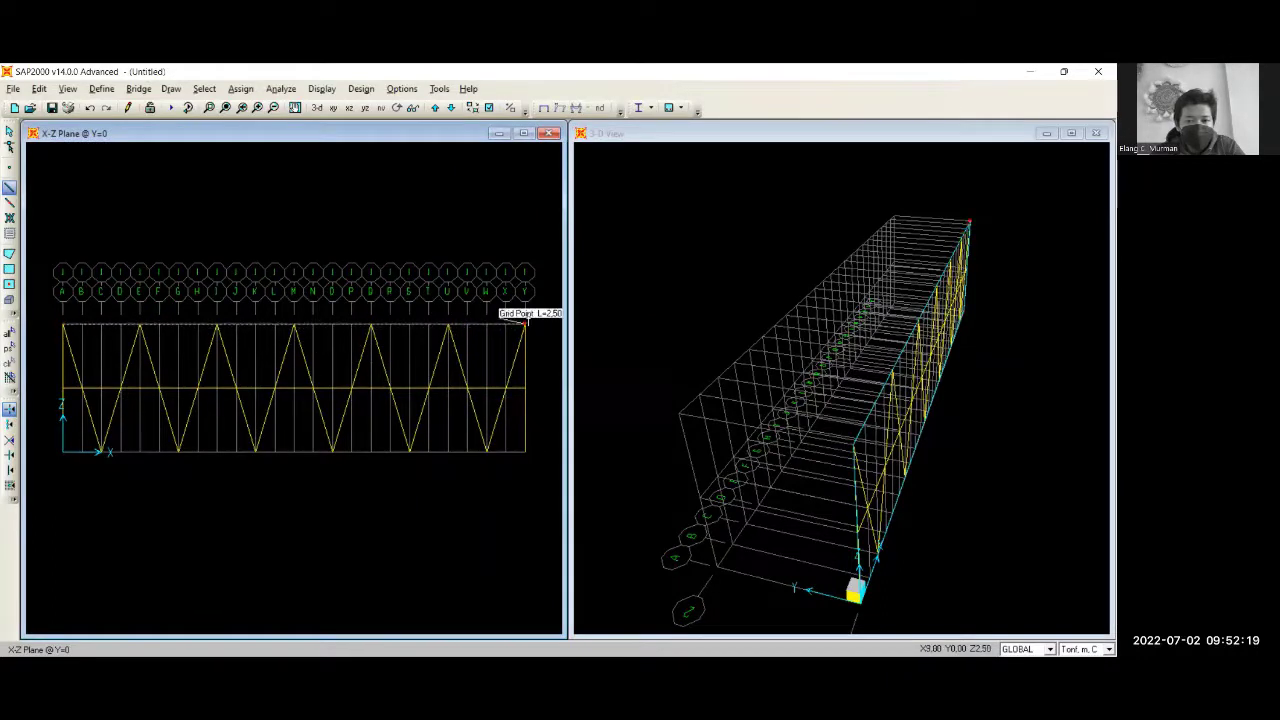
pyautogui.click(522, 323)
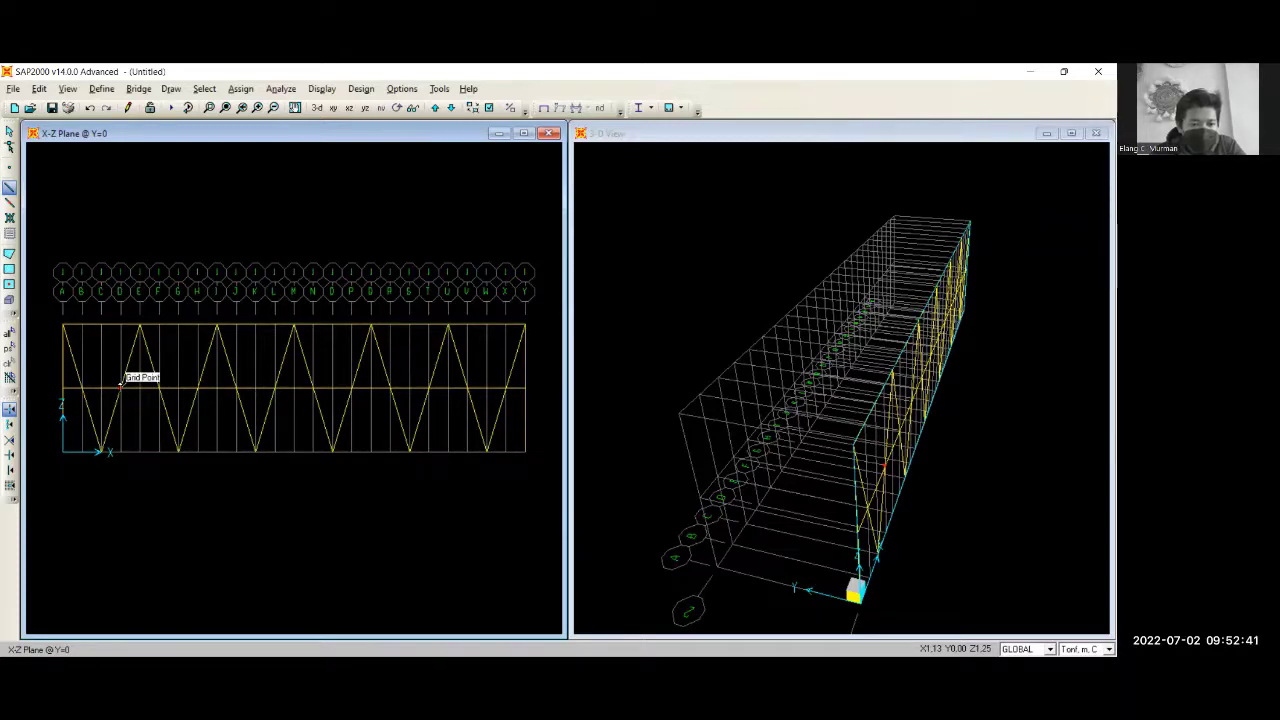
# Draw the missing lower diagonals between Z=1,25 and Z=0 from grid D to V as inverted peaks, and finish drawing
pyautogui.click(120, 386)
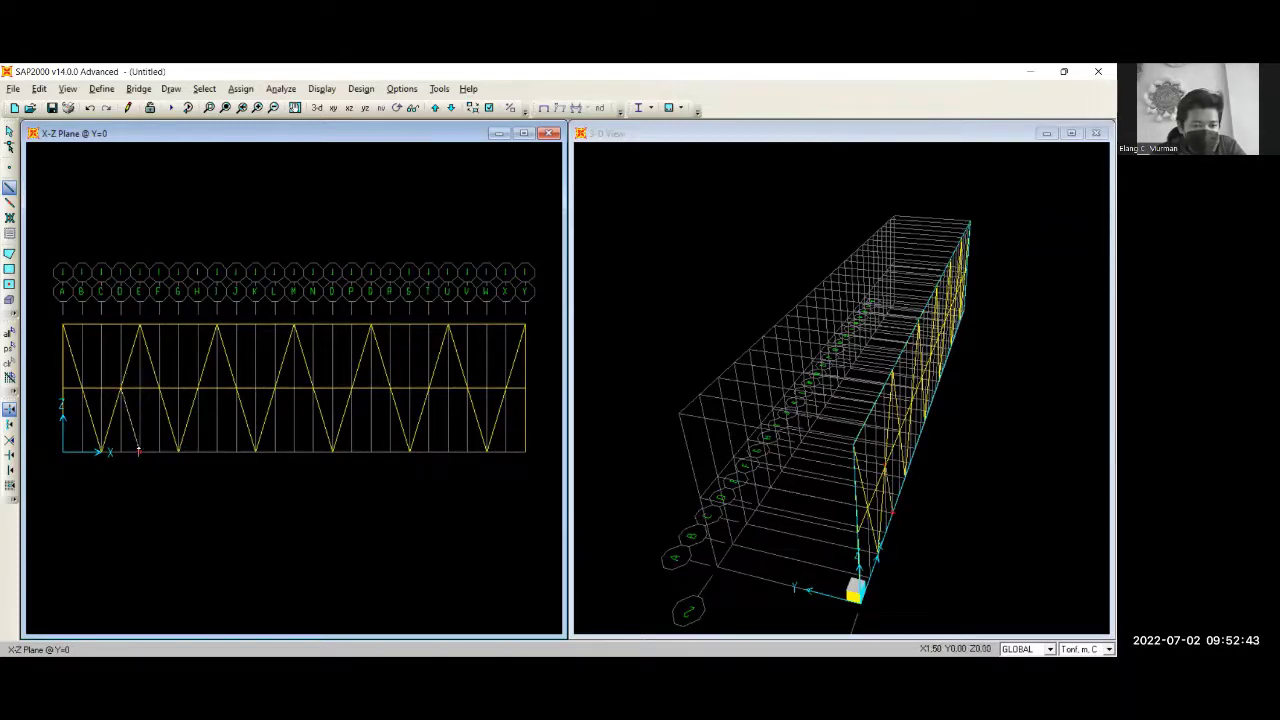
pyautogui.click(139, 451)
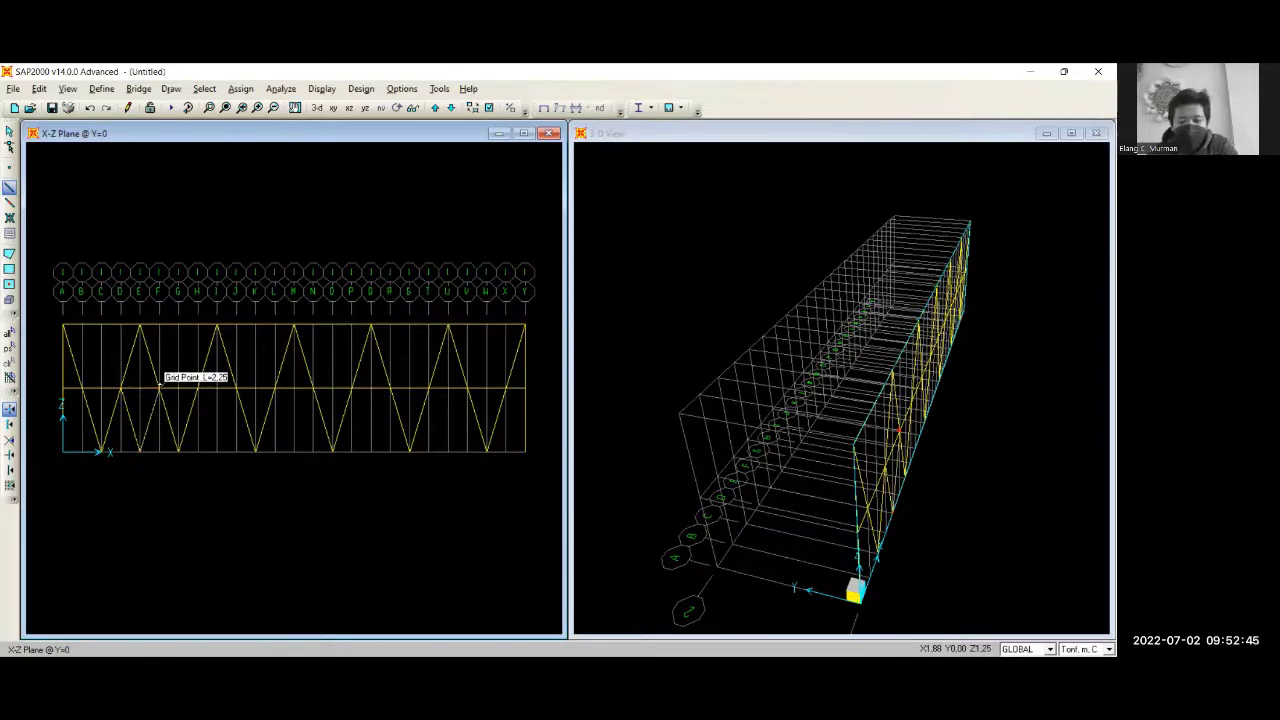
pyautogui.click(217, 451)
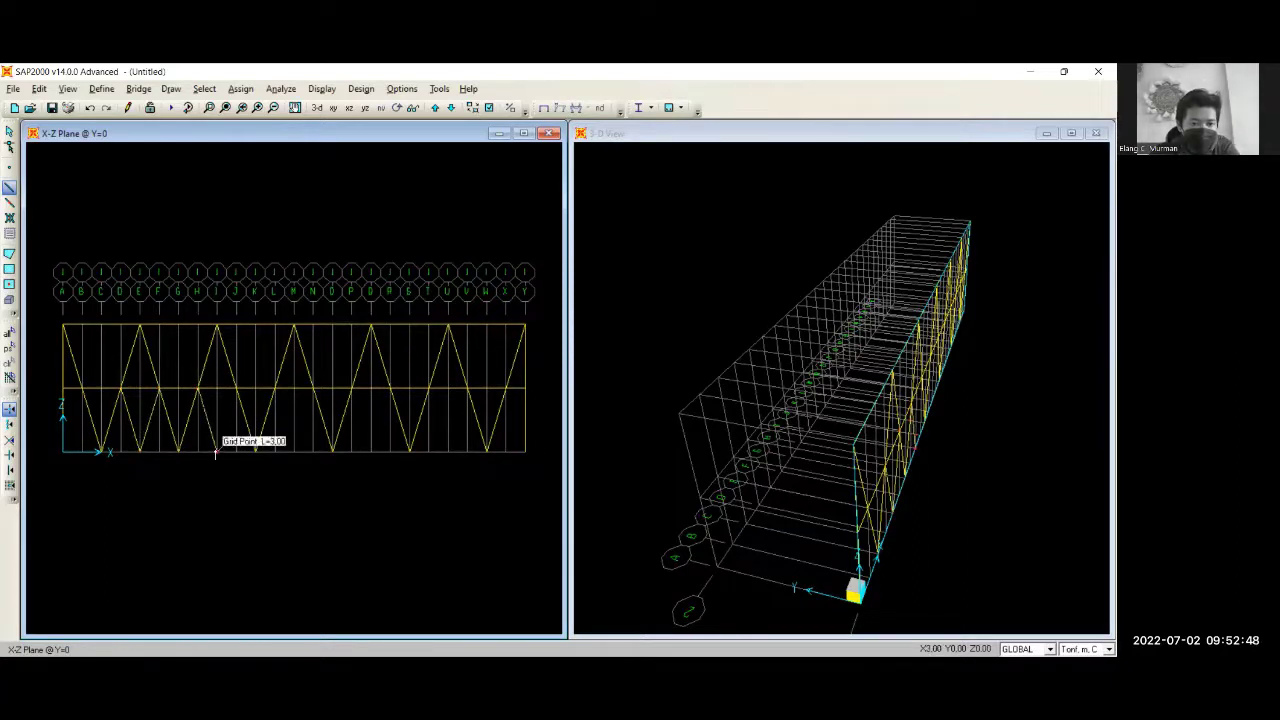
pyautogui.click(233, 388)
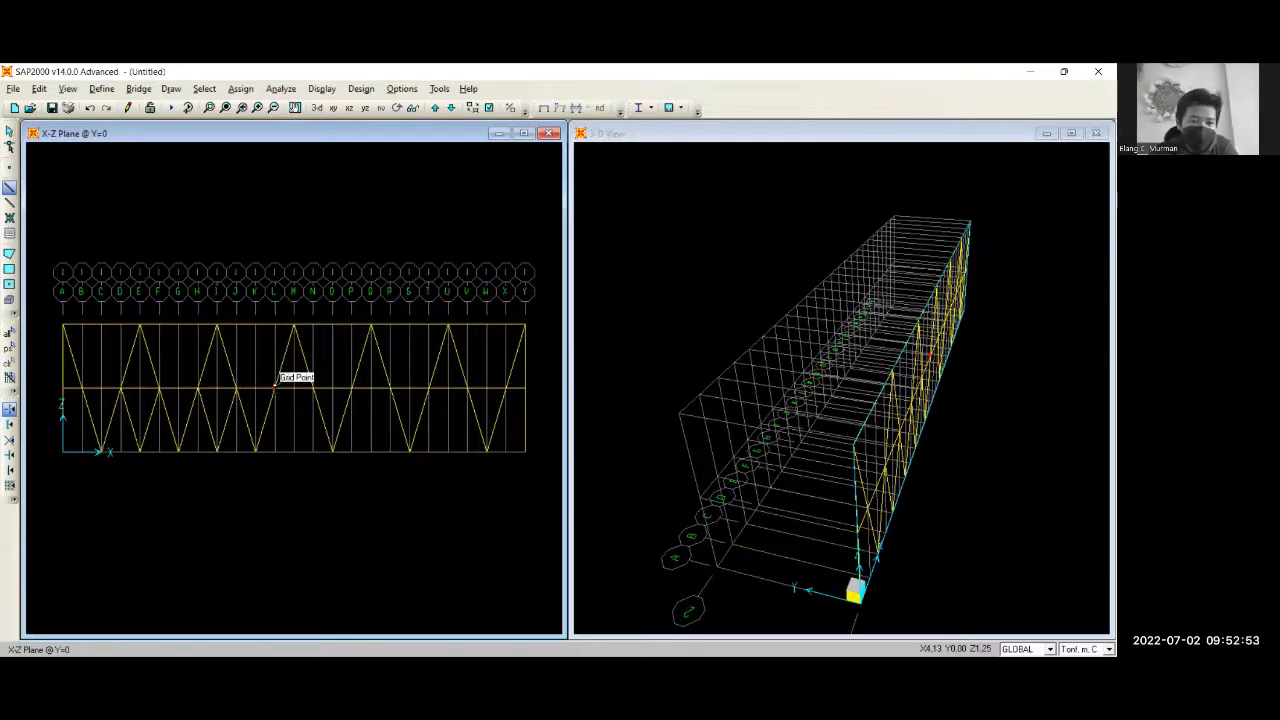
pyautogui.click(294, 452)
pyautogui.click(314, 388)
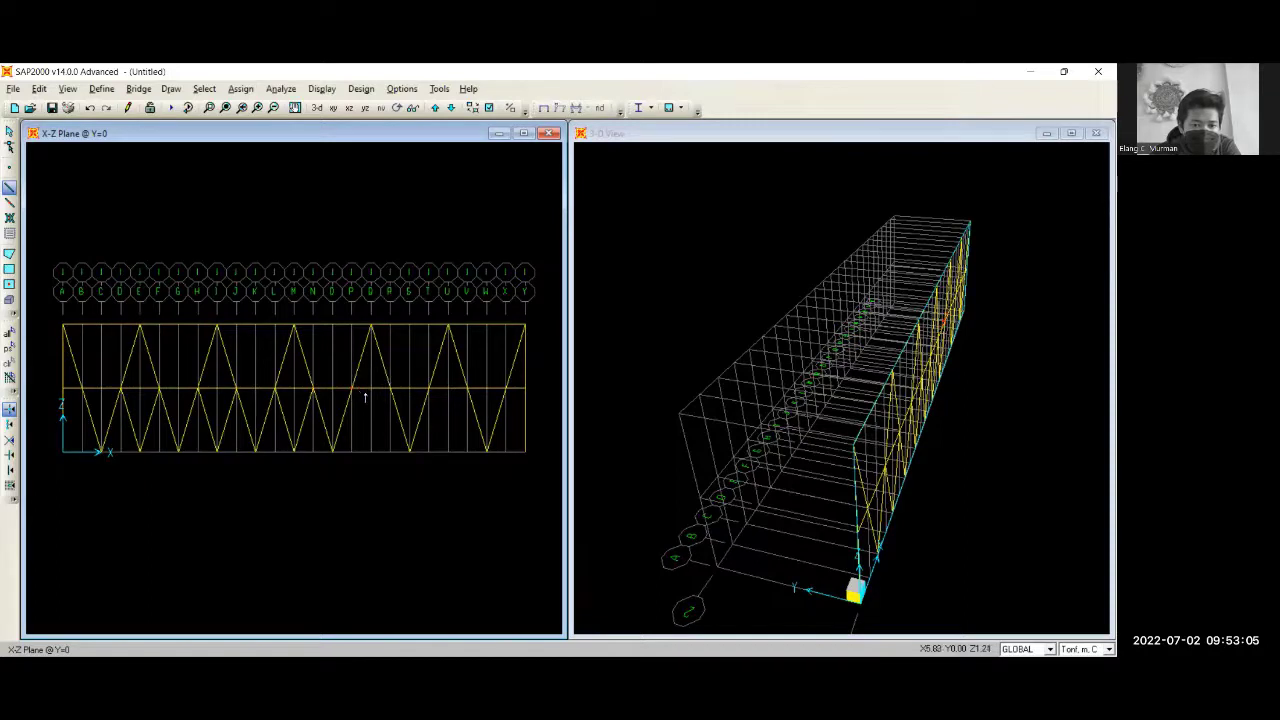
pyautogui.click(352, 387)
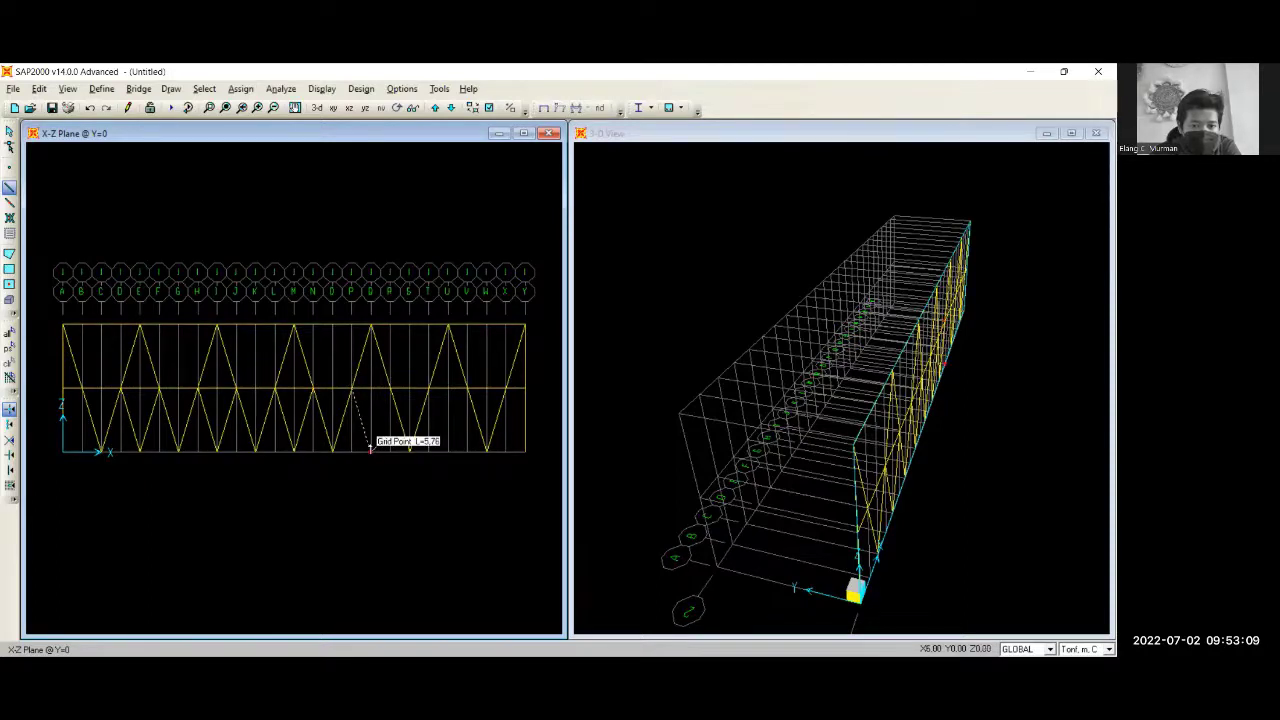
pyautogui.click(370, 450)
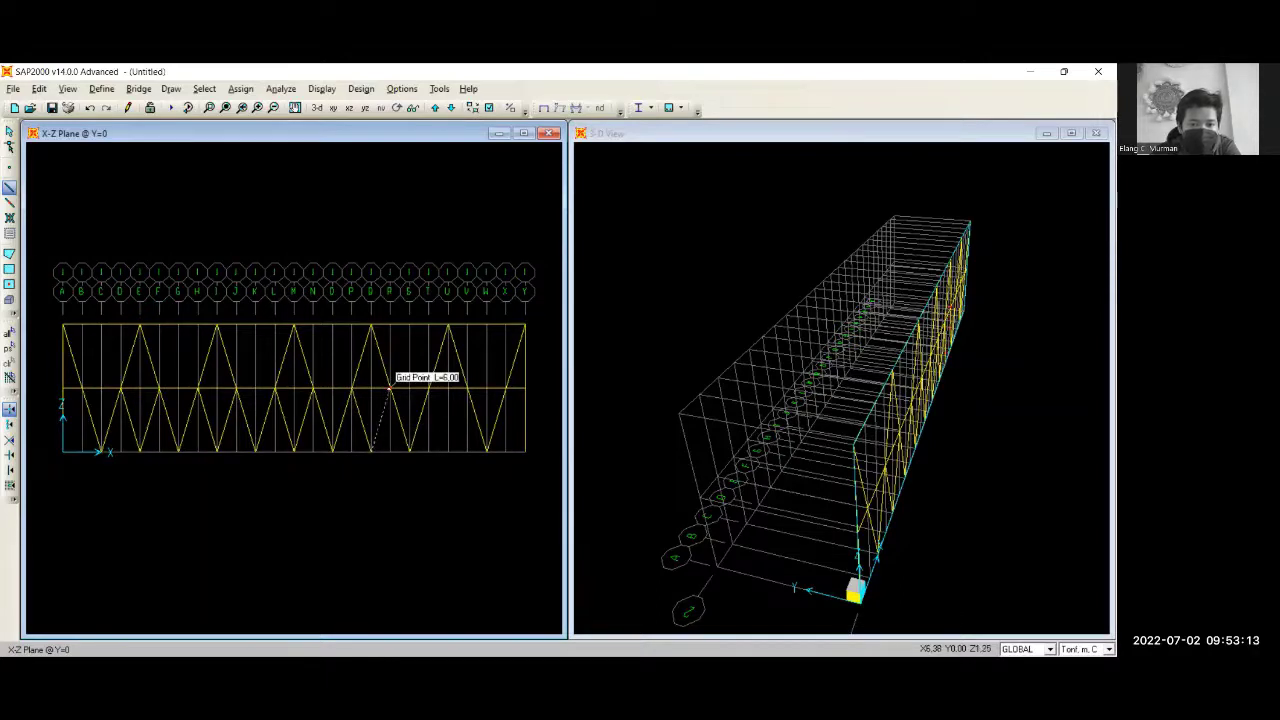
pyautogui.click(389, 387)
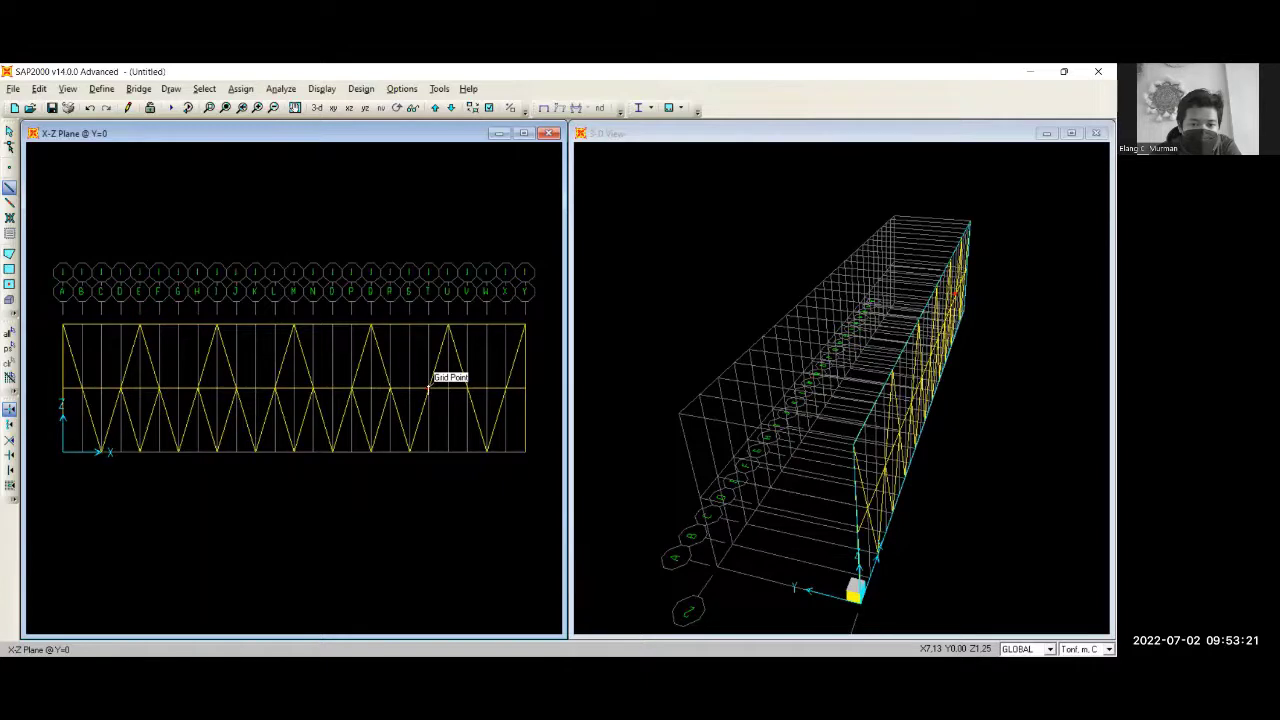
pyautogui.click(428, 389)
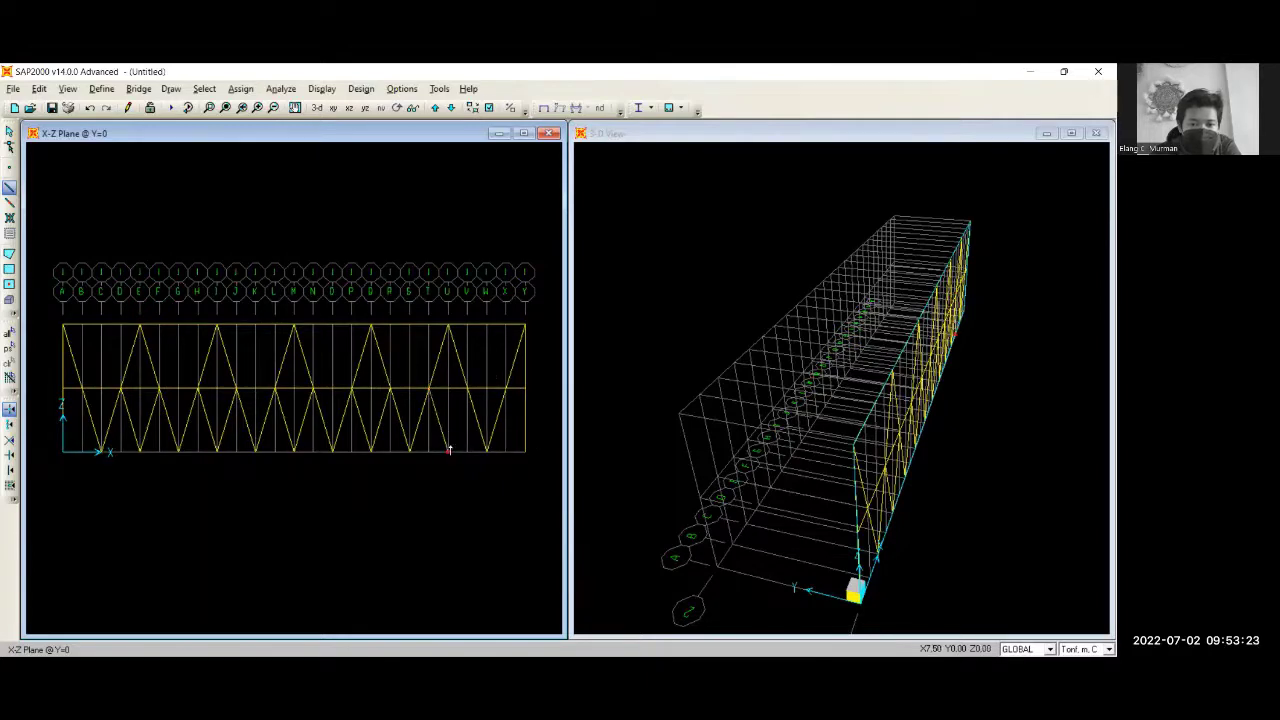
pyautogui.click(448, 451)
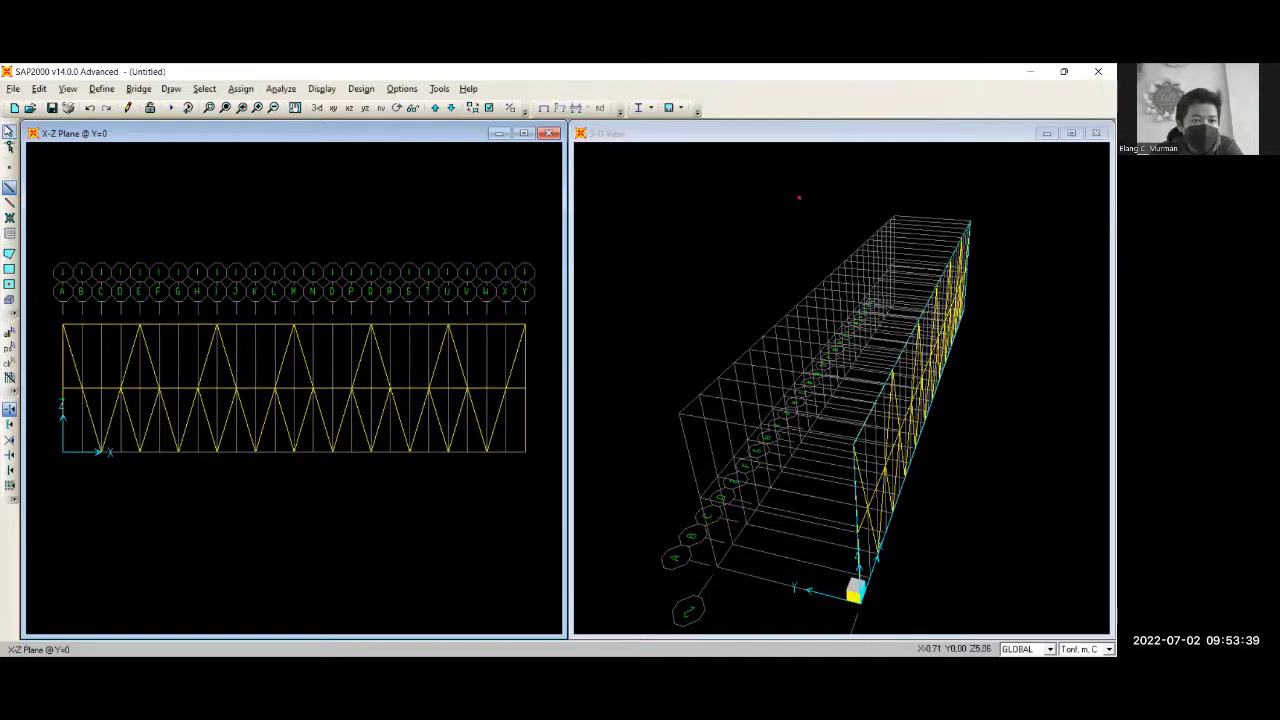
pyautogui.click(8, 131)
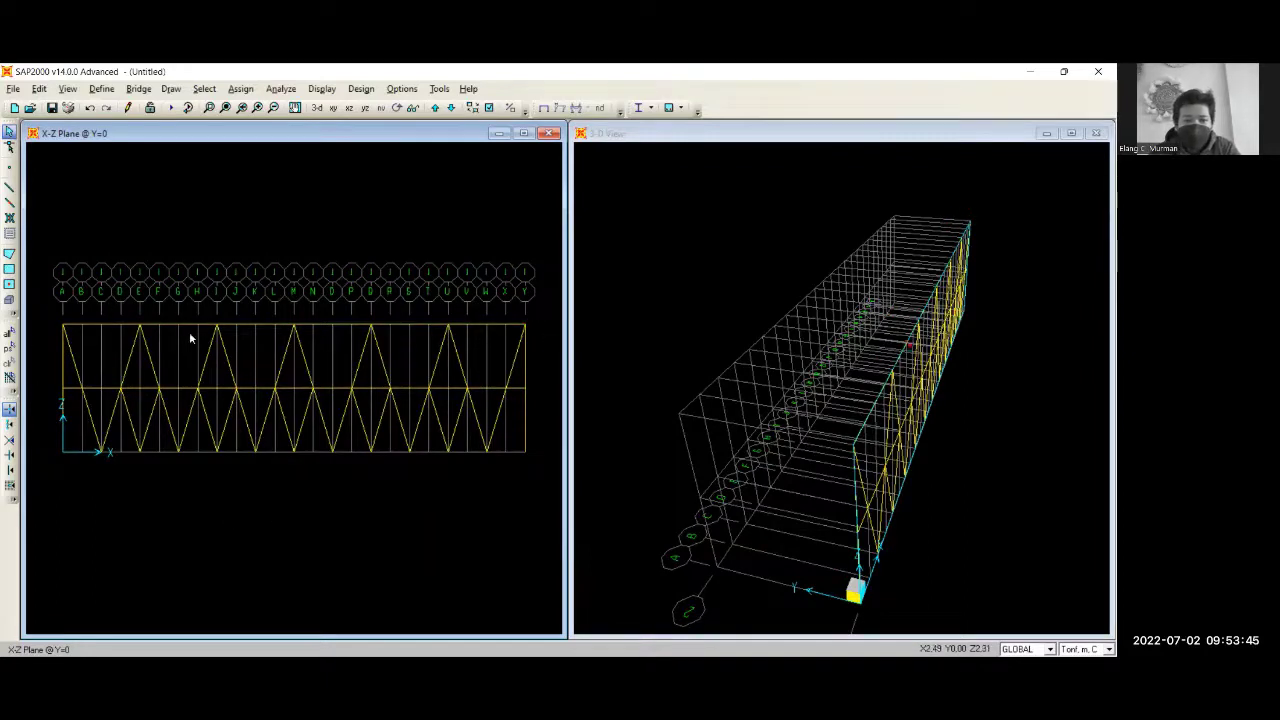
# Select the entire truss at Y=0 and replicate it linearly once with a dy increment of 2
pyautogui.scroll(-1, 152, 255)
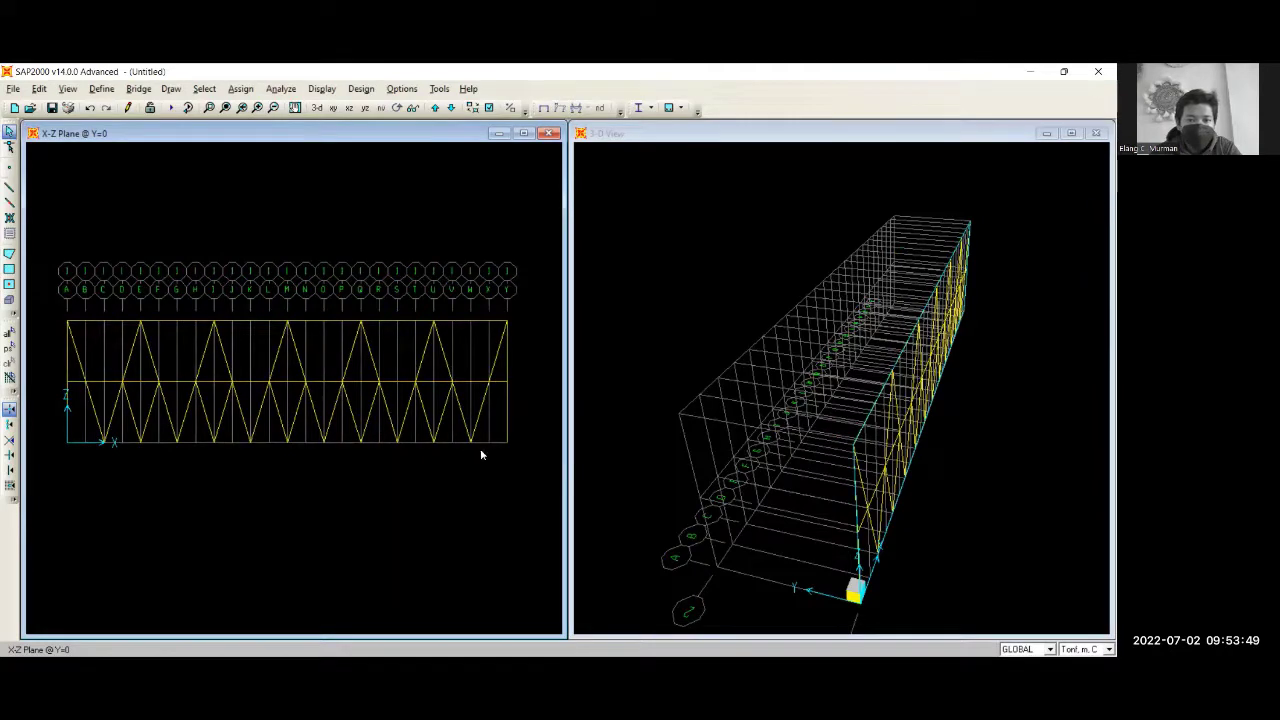
pyautogui.moveTo(50, 303); pyautogui.dragTo(523, 459)
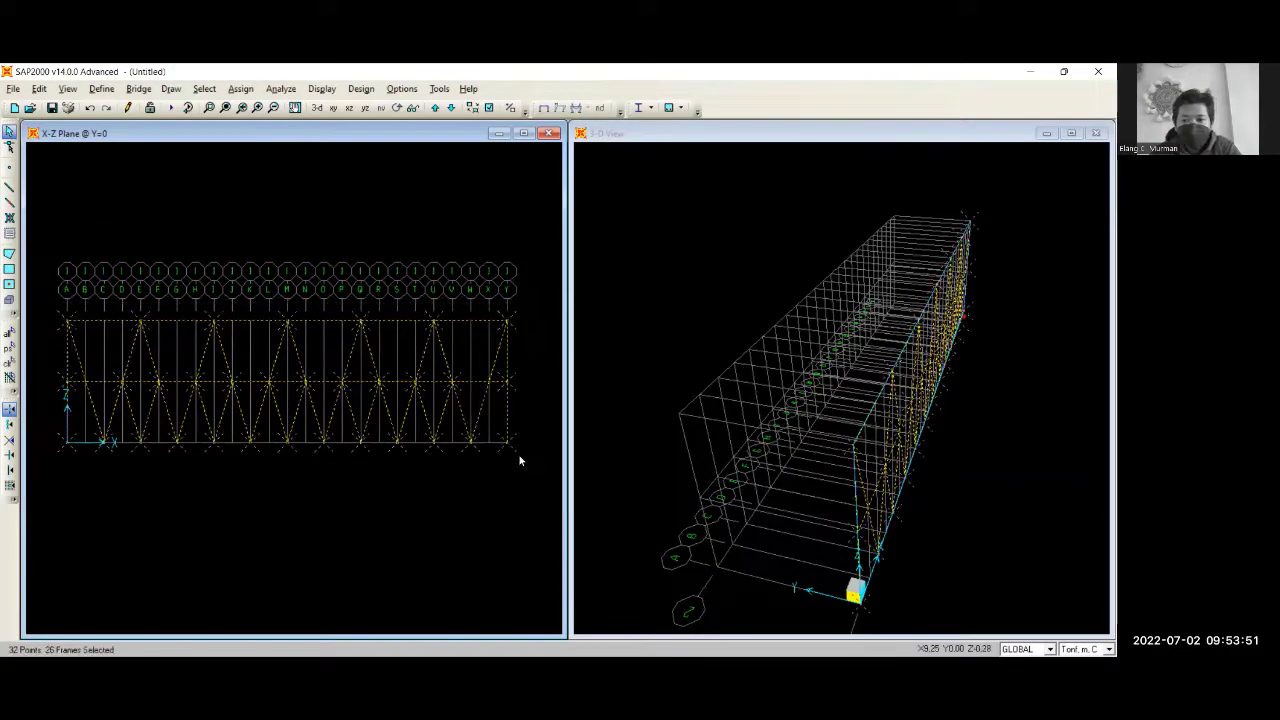
pyautogui.click(40, 88)
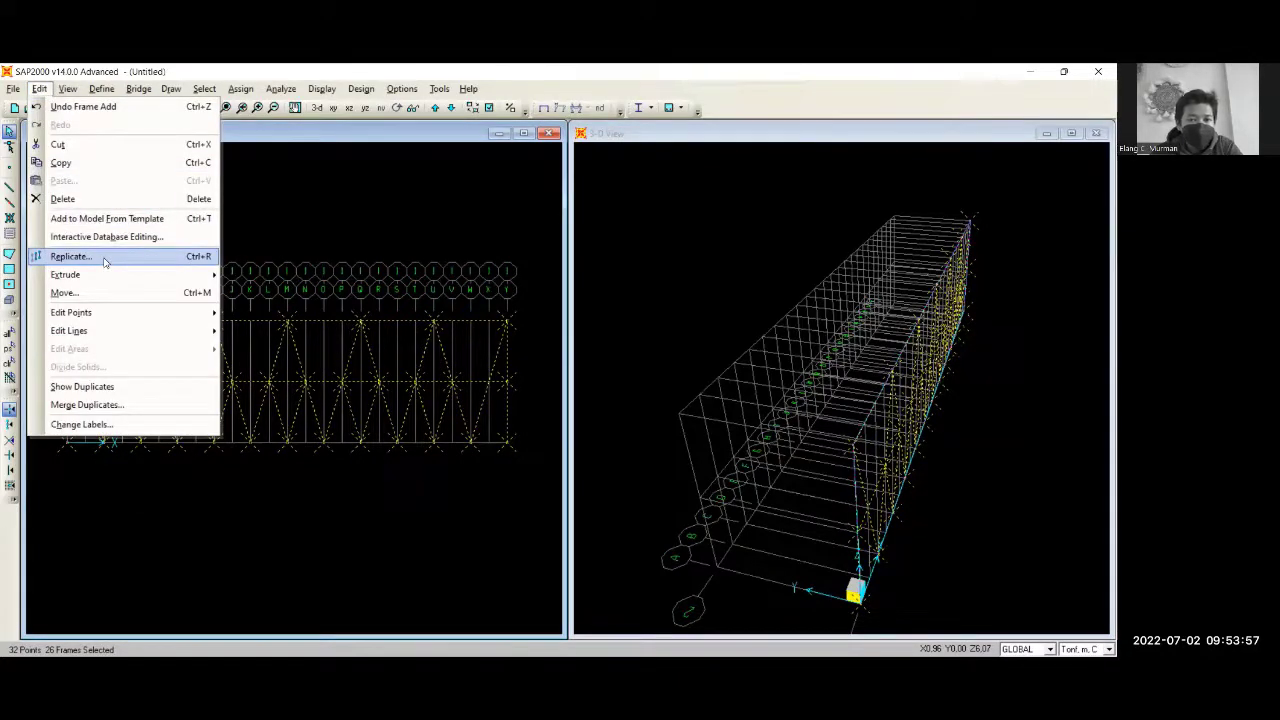
pyautogui.click(72, 256)
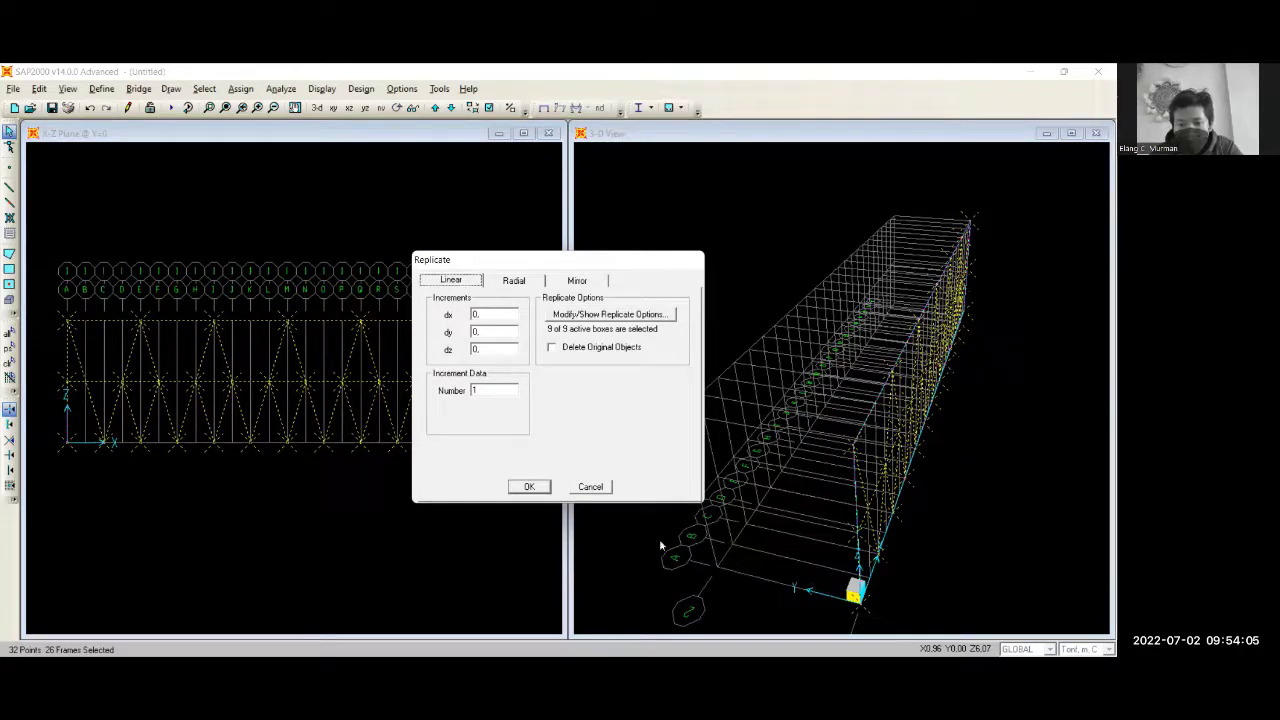
pyautogui.doubleClick(486, 331)
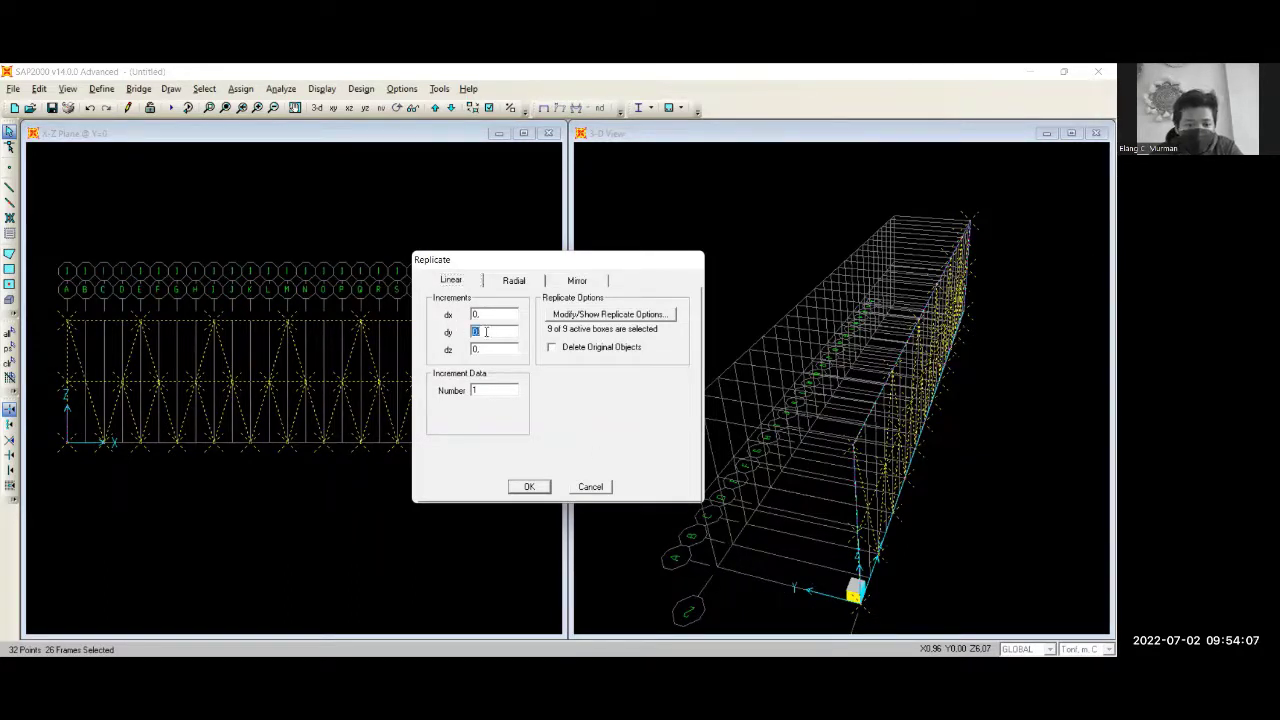
pyautogui.write('2')
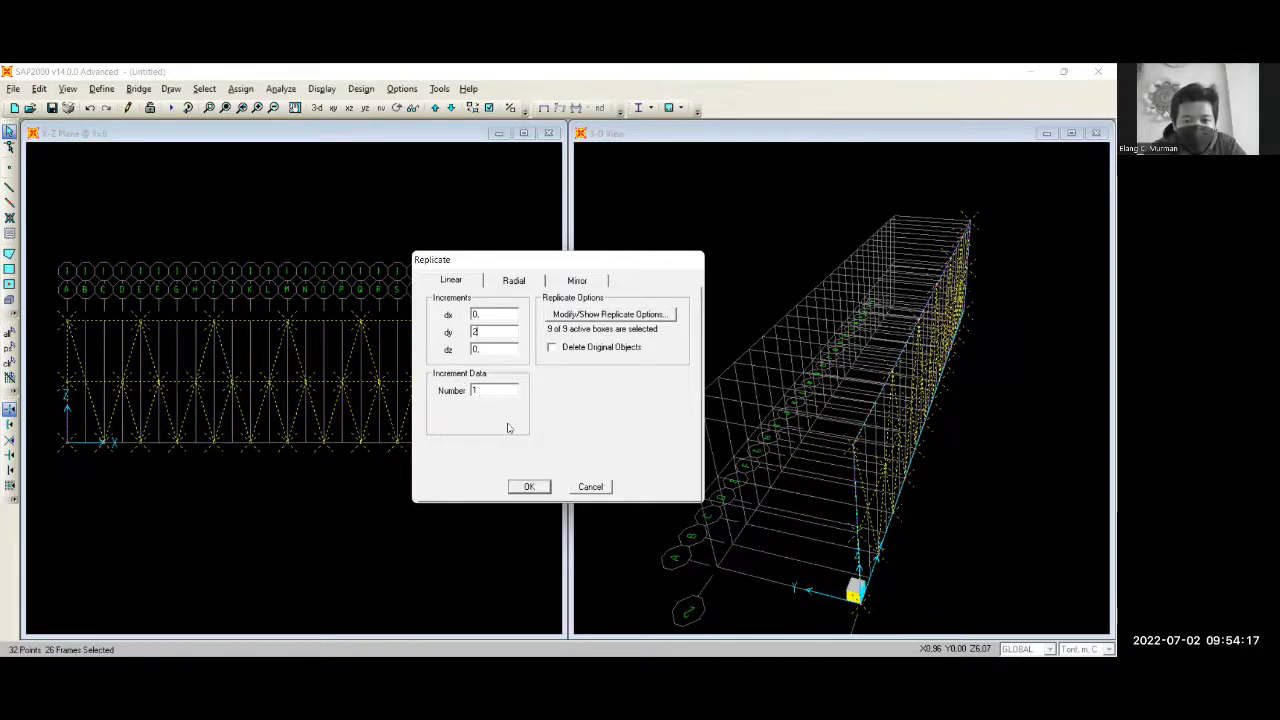
pyautogui.click(529, 487)
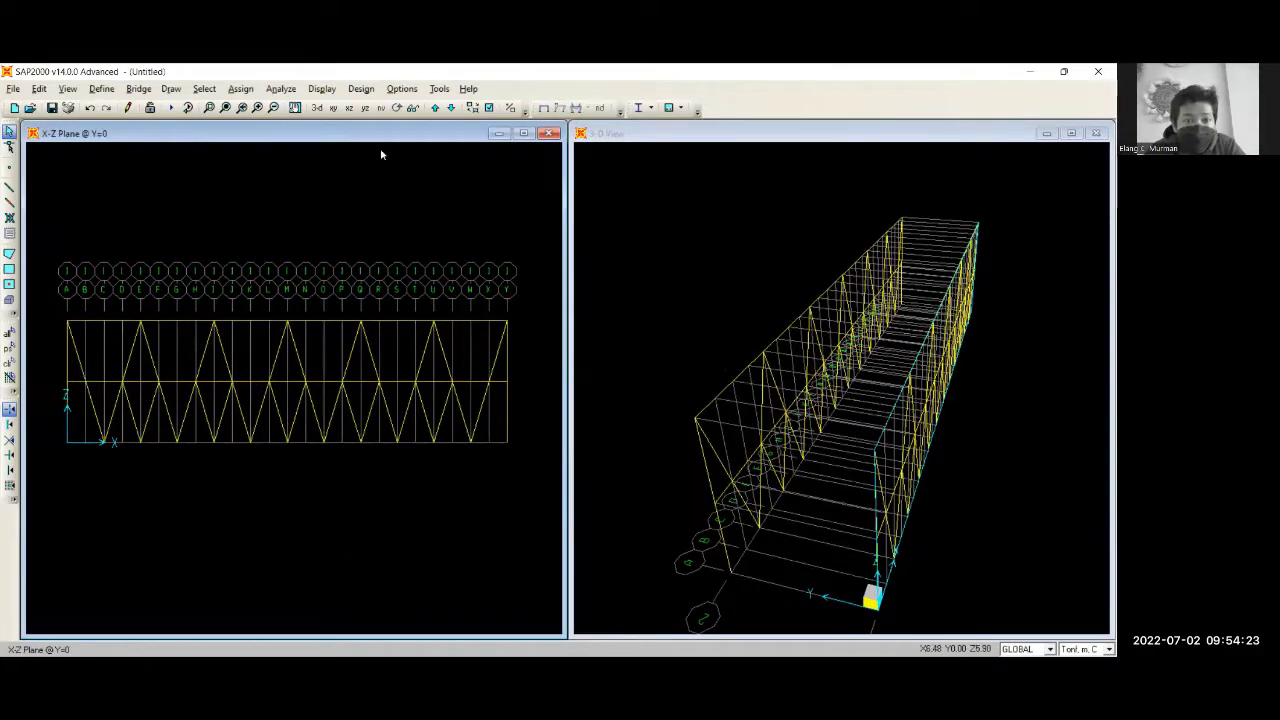
# Display the X-Y plane at Z=2,5 beside the 3D view and examine both side trusses in 3D from several angles
pyautogui.click(604, 266)
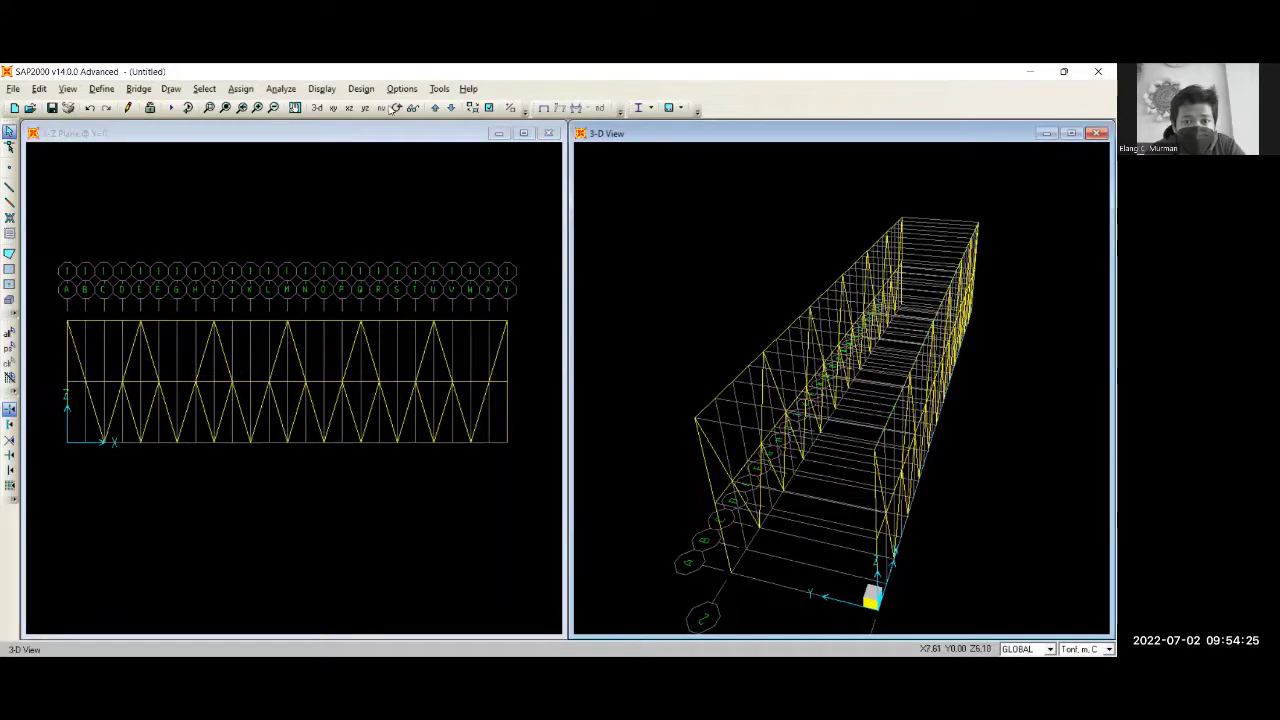
pyautogui.click(396, 107)
pyautogui.moveTo(800, 380); pyautogui.dragTo(752, 402)
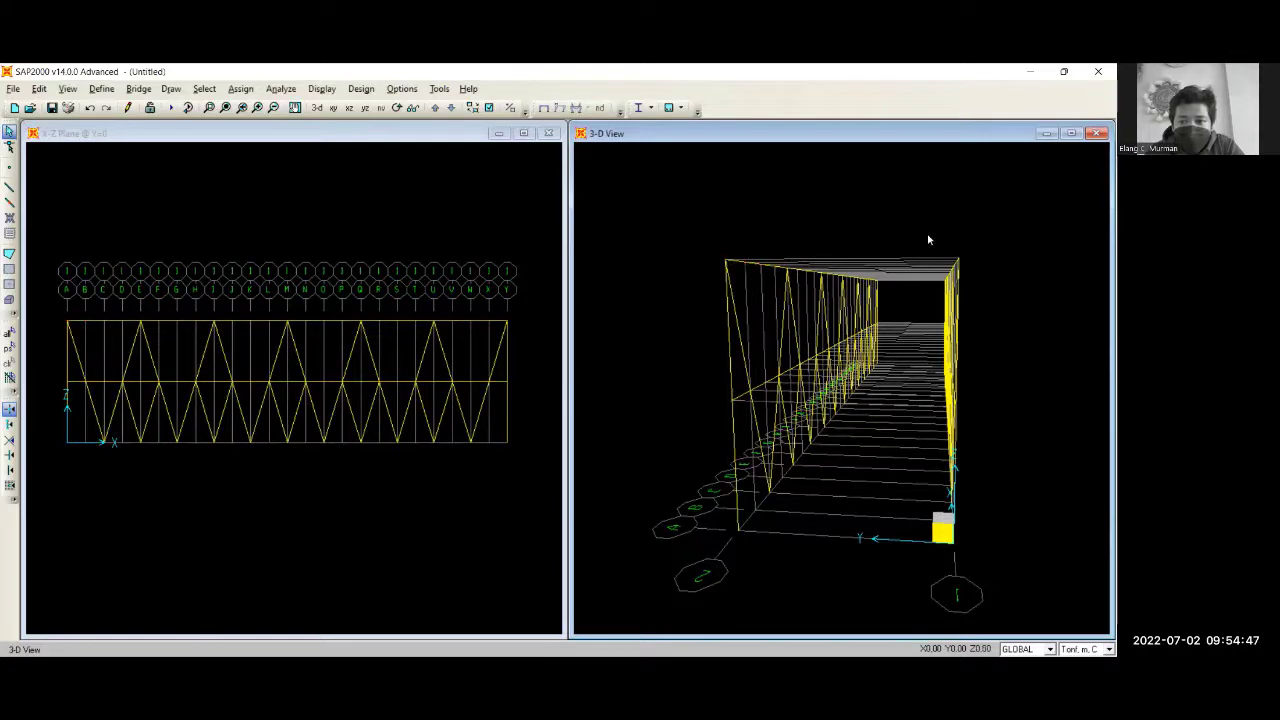
pyautogui.click(449, 220)
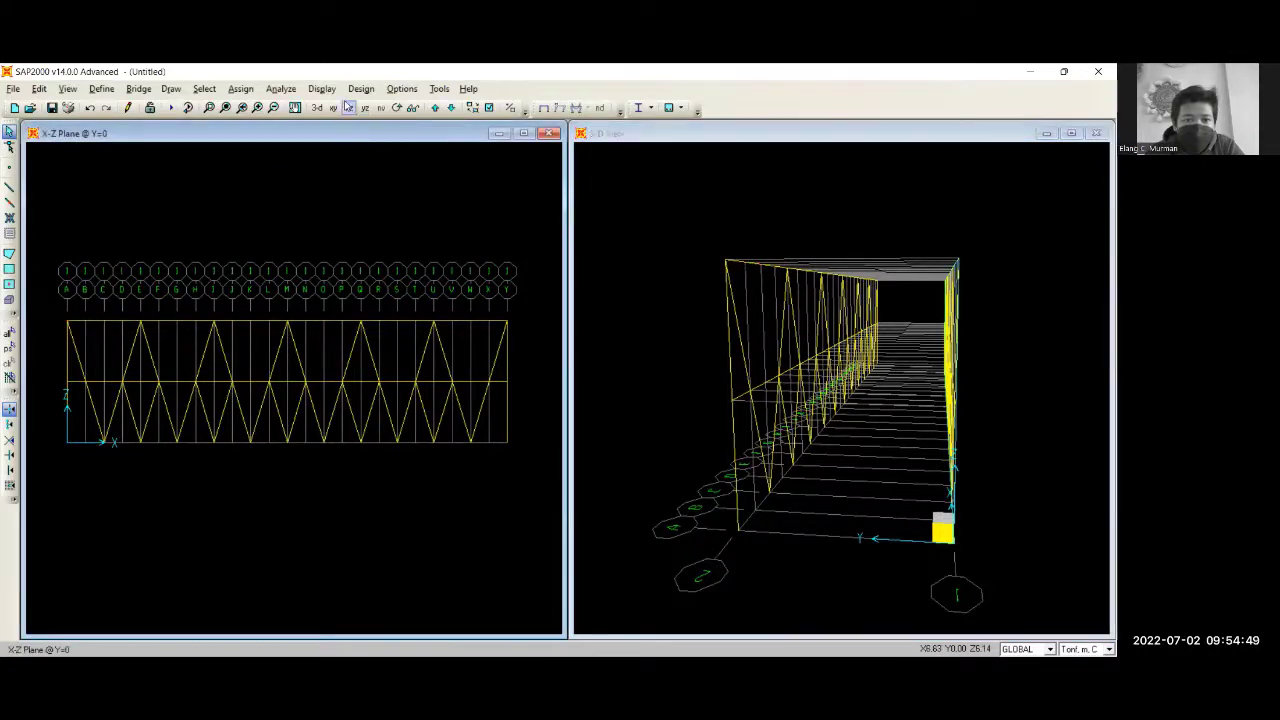
pyautogui.click(333, 108)
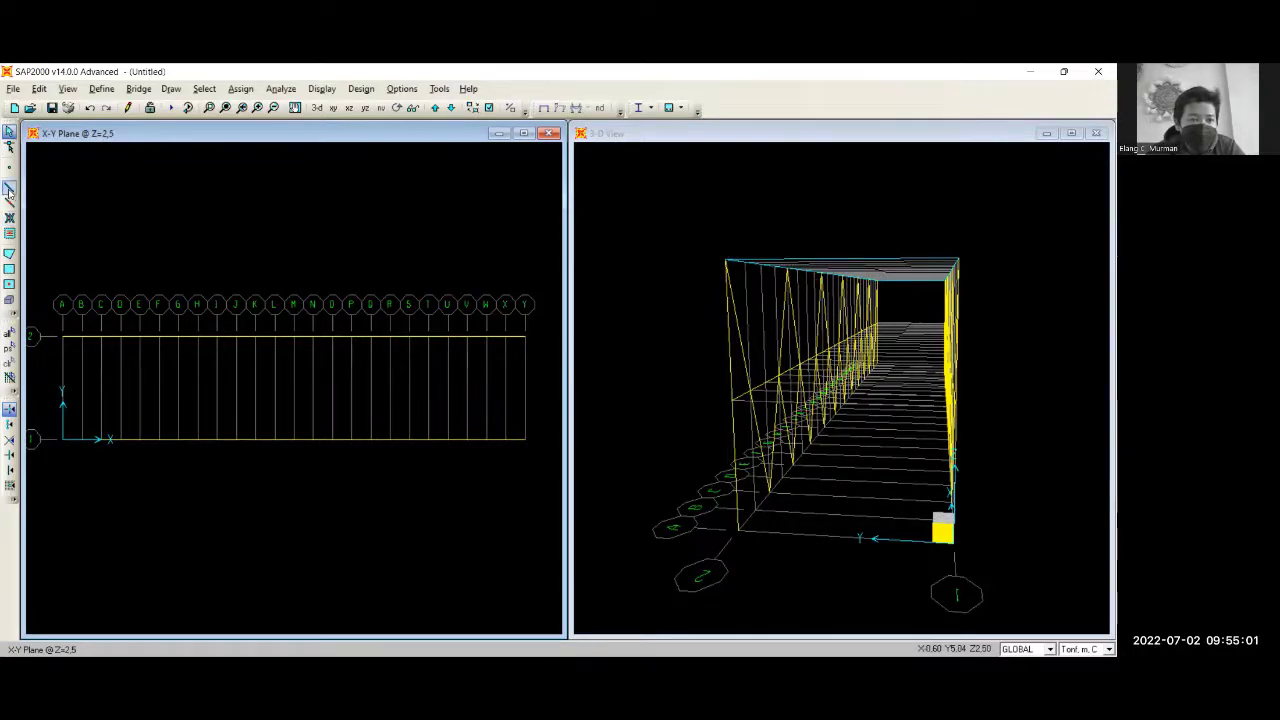
pyautogui.click(616, 184)
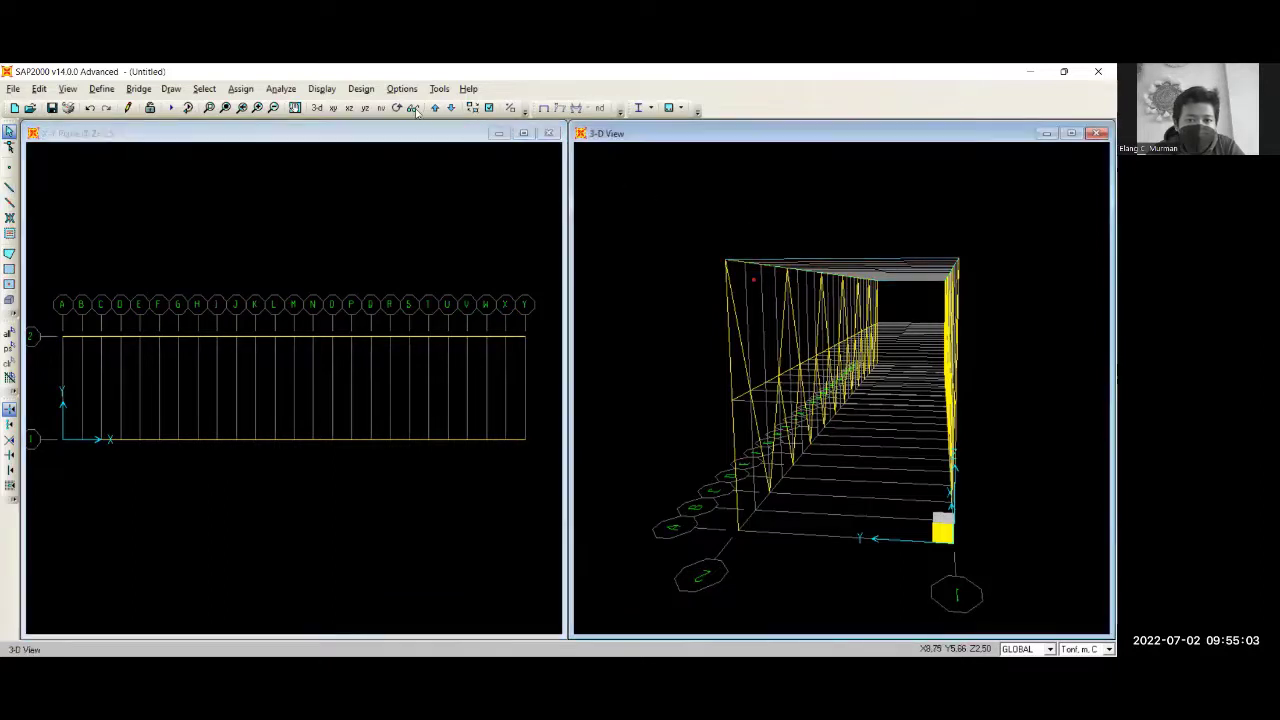
pyautogui.click(398, 107)
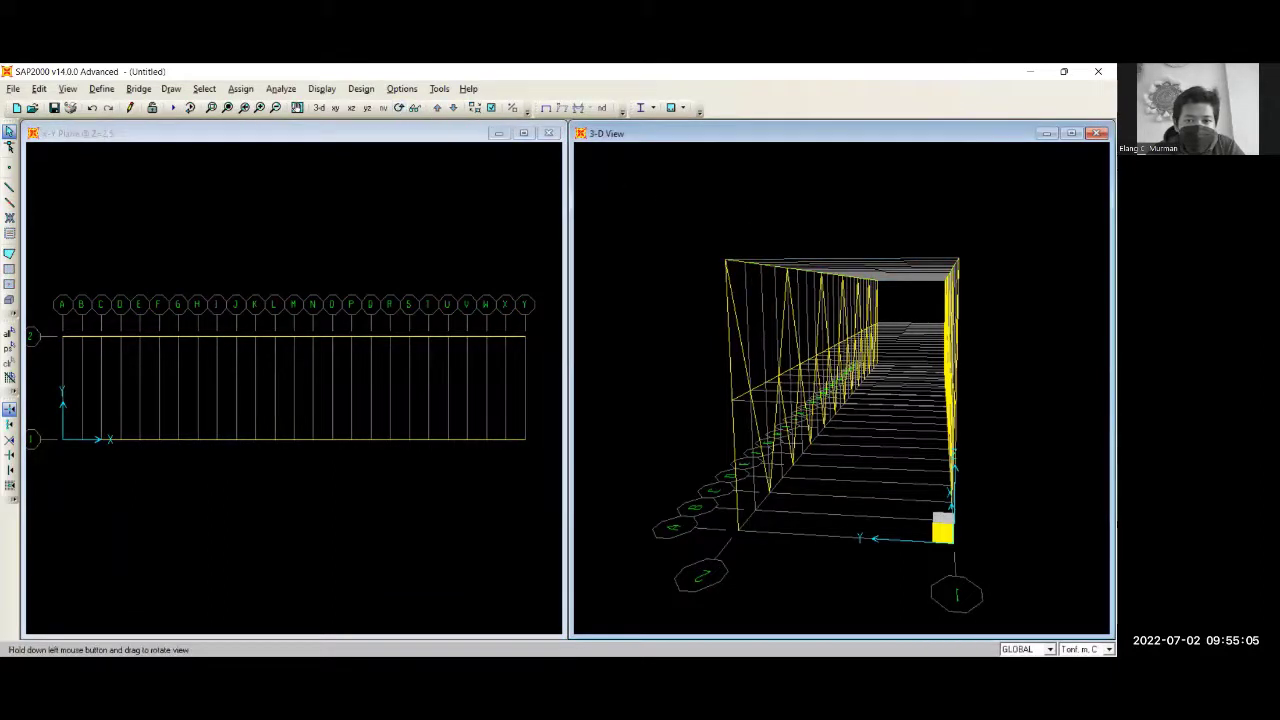
pyautogui.moveTo(840, 370); pyautogui.dragTo(783, 411)
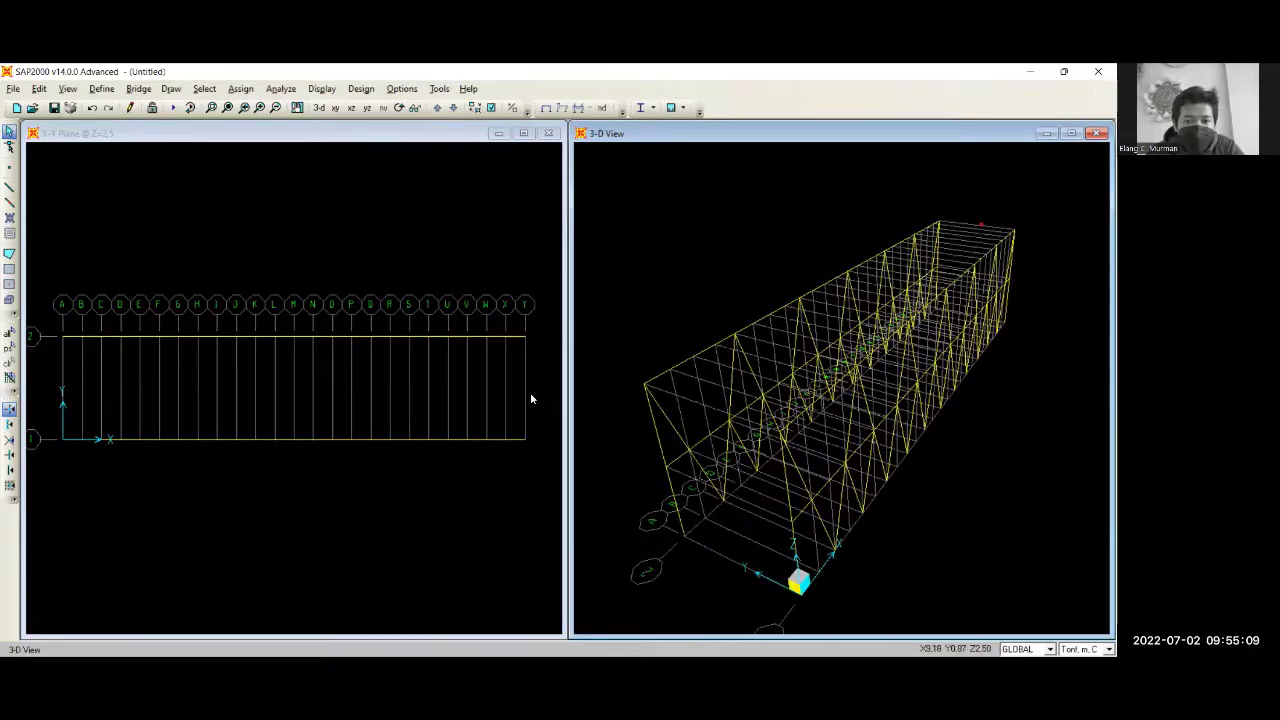
pyautogui.scroll(-2, 635, 327)
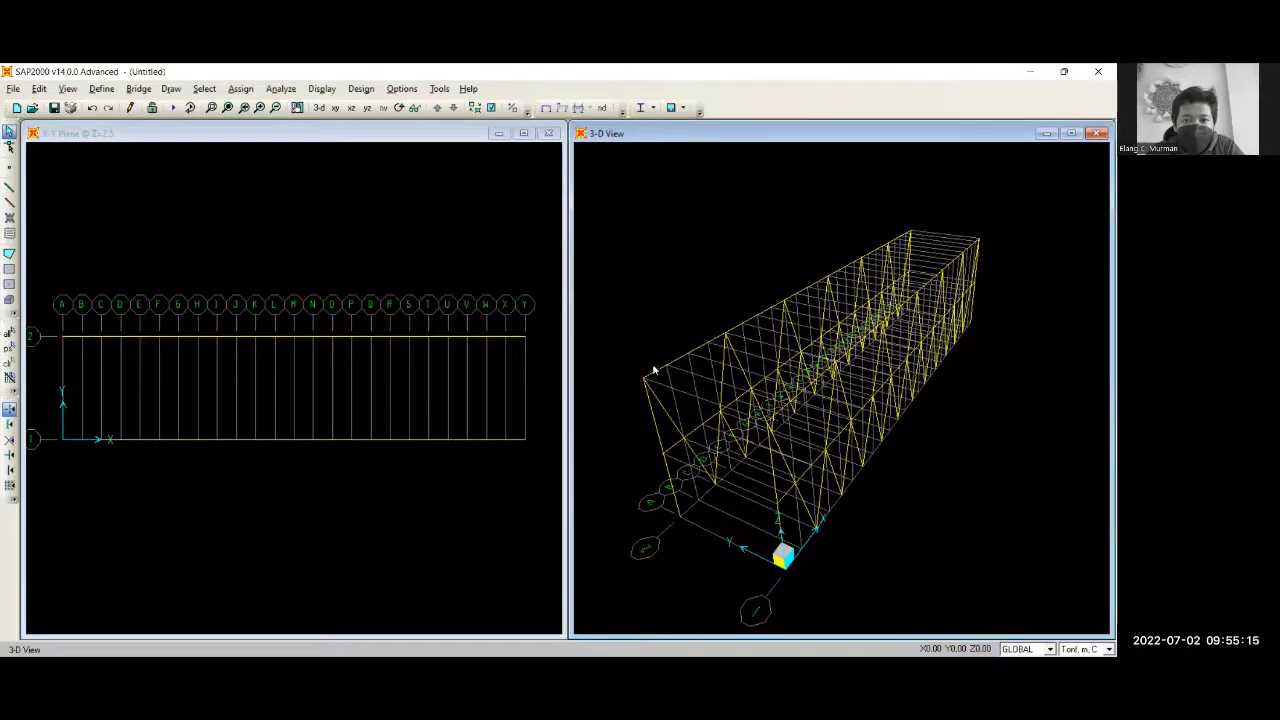
# Draw straight ULIN 10/10 cross members from grid 2 to grid 1 along grids A and E at Z=2,5
pyautogui.click(62, 338)
pyautogui.click(62, 338)
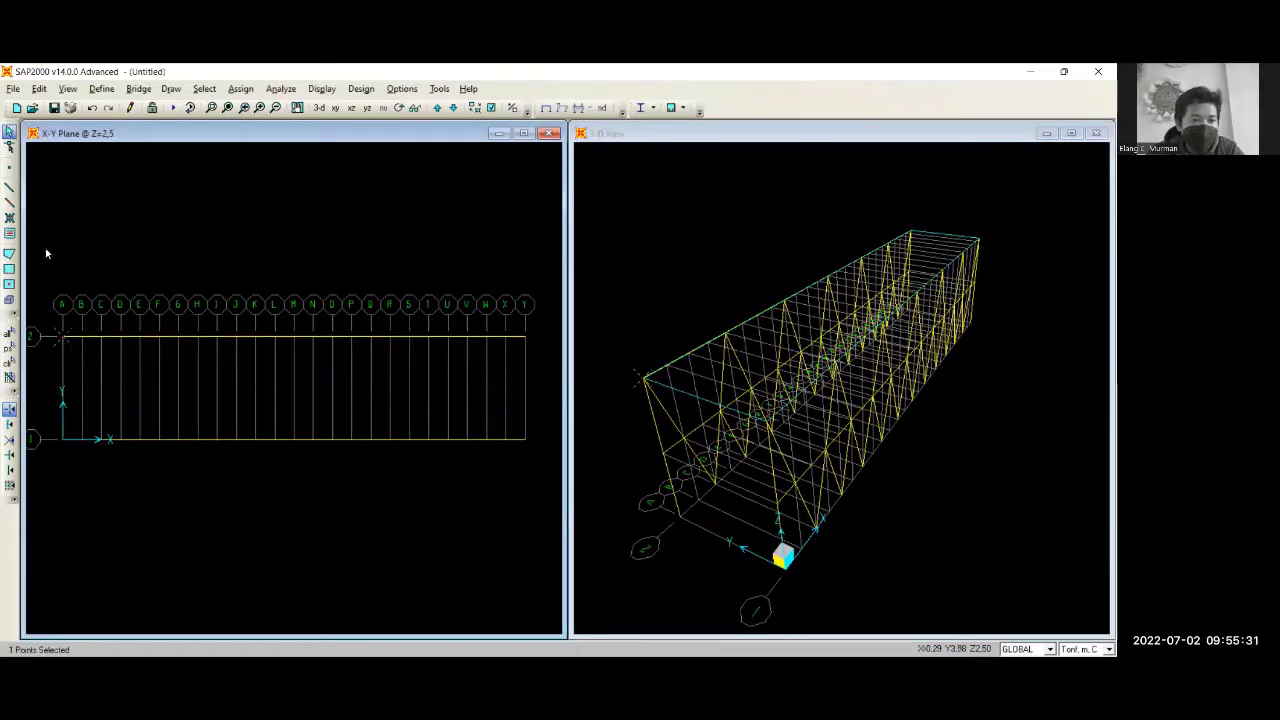
pyautogui.click(62, 340)
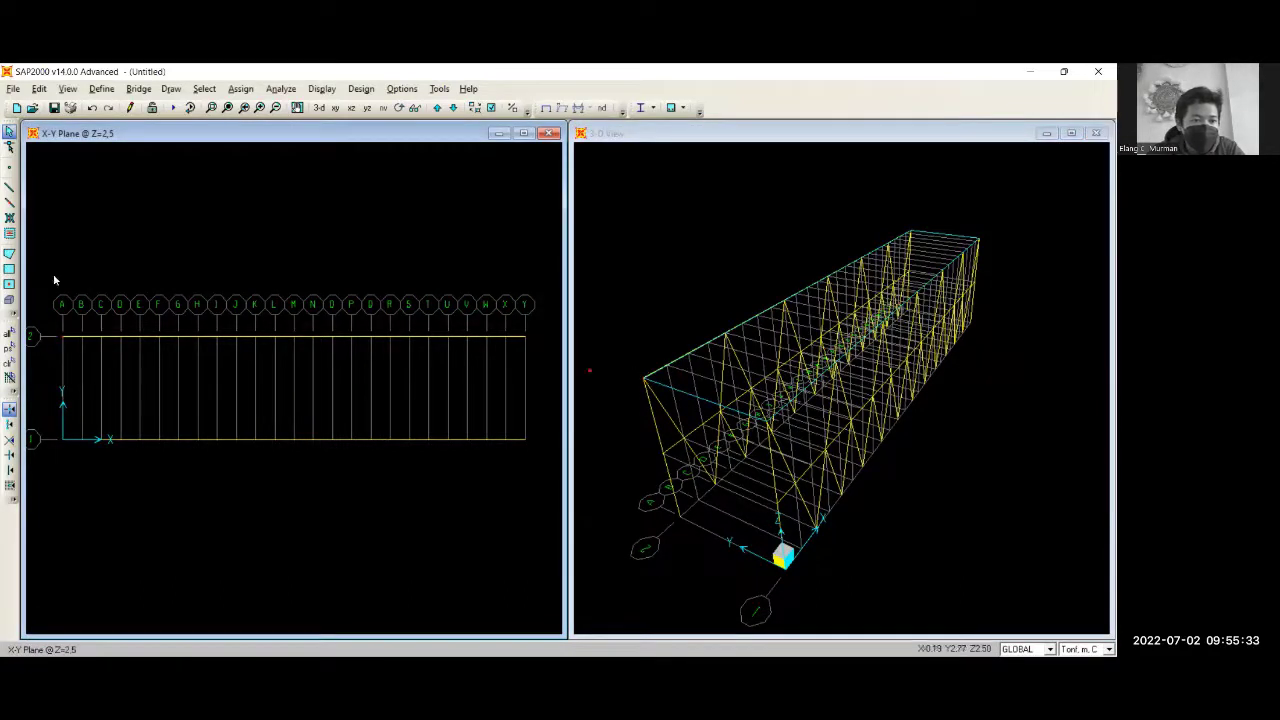
pyautogui.click(9, 188)
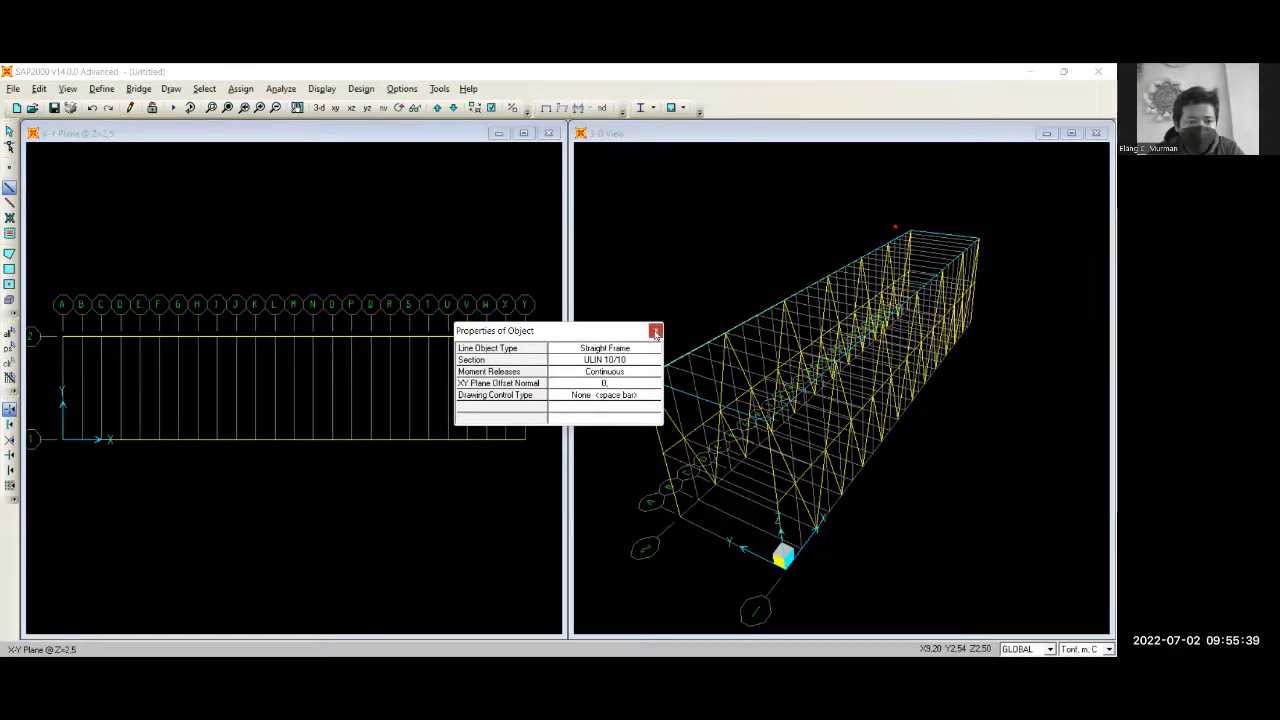
pyautogui.click(58, 345)
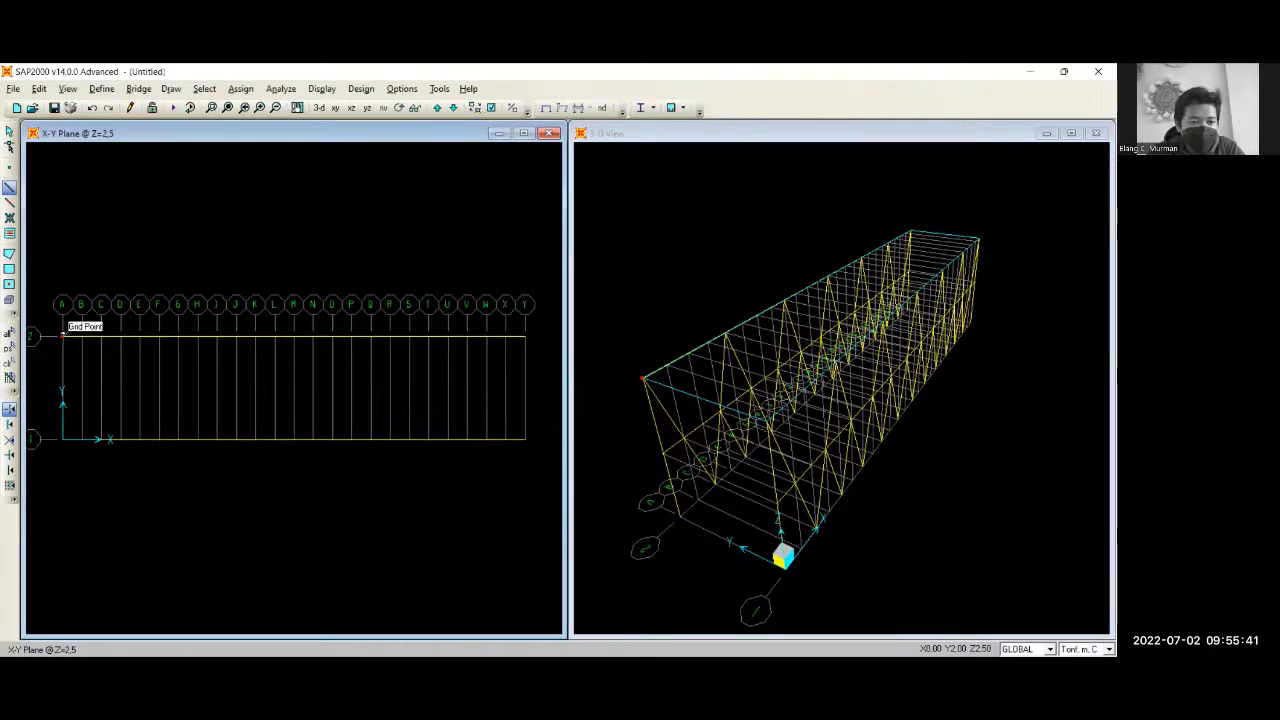
pyautogui.click(63, 438)
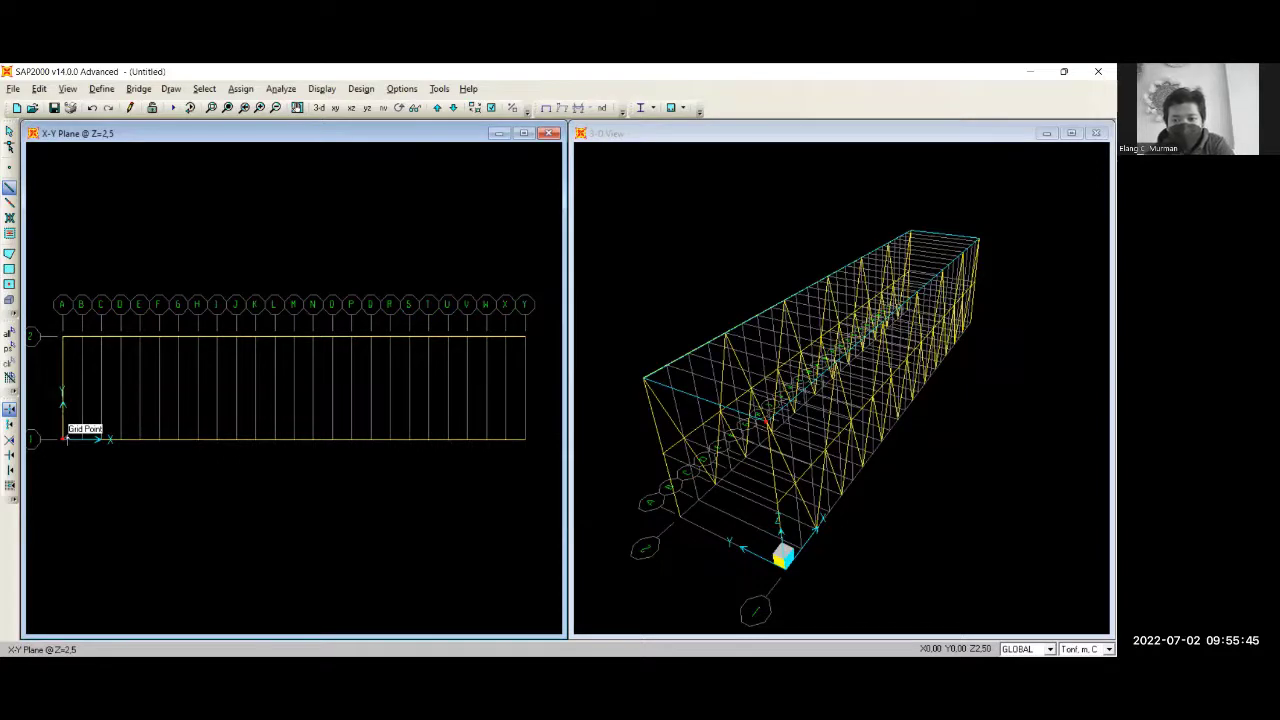
pyautogui.click(138, 337)
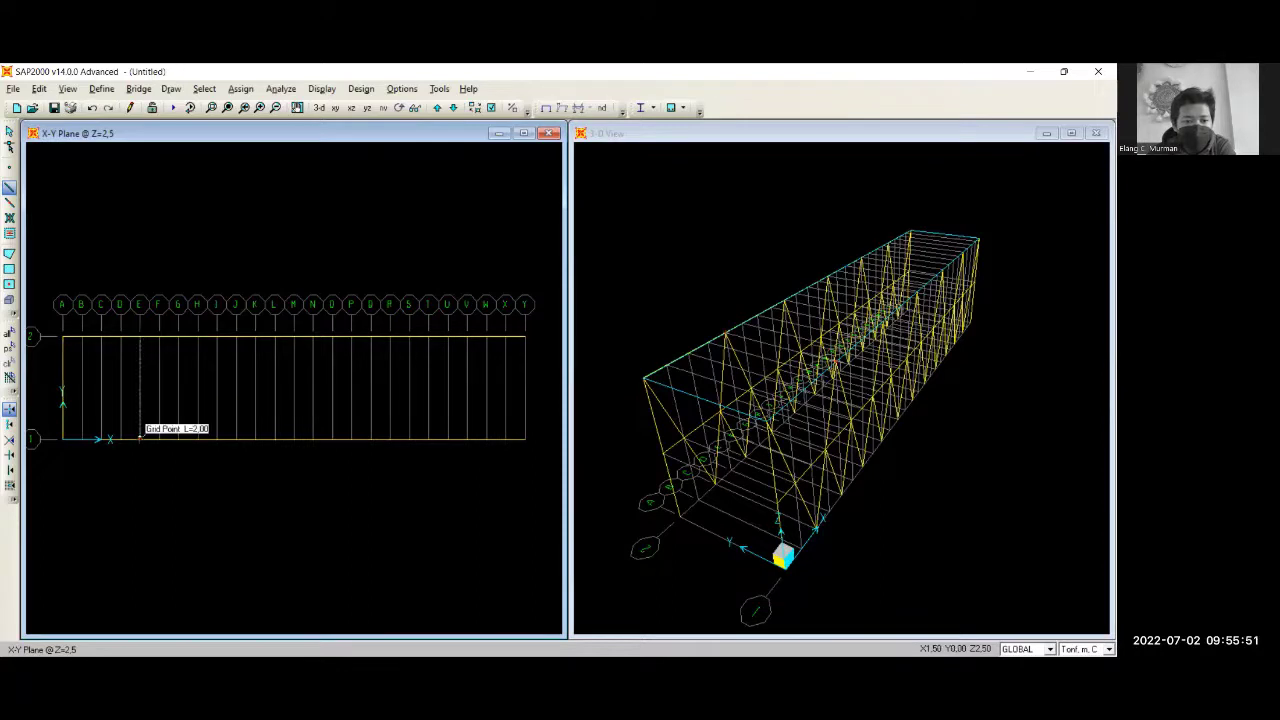
pyautogui.click(140, 438)
pyautogui.rightClick(140, 438)
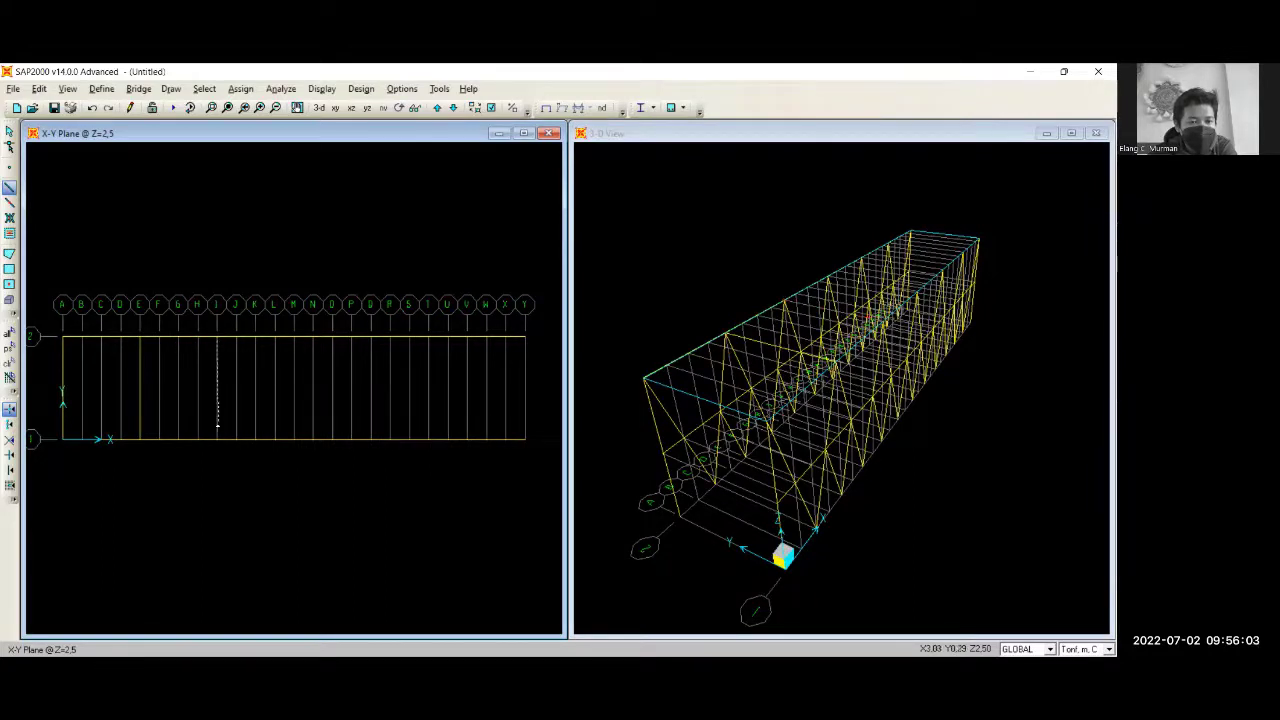
# Draw the remaining top cross members between grids 2 and 1 along grids I, M, Q, U and Y at Z=2,5
pyautogui.click(216, 438)
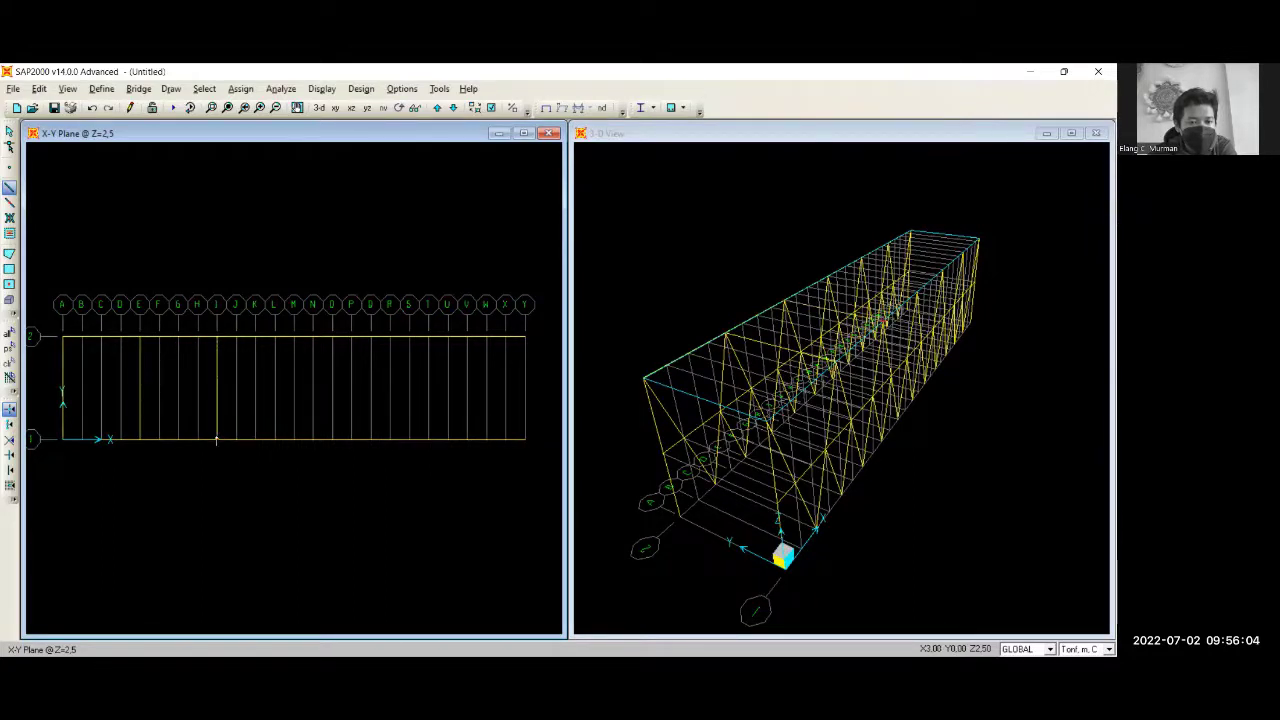
pyautogui.click(293, 339)
pyautogui.click(293, 440)
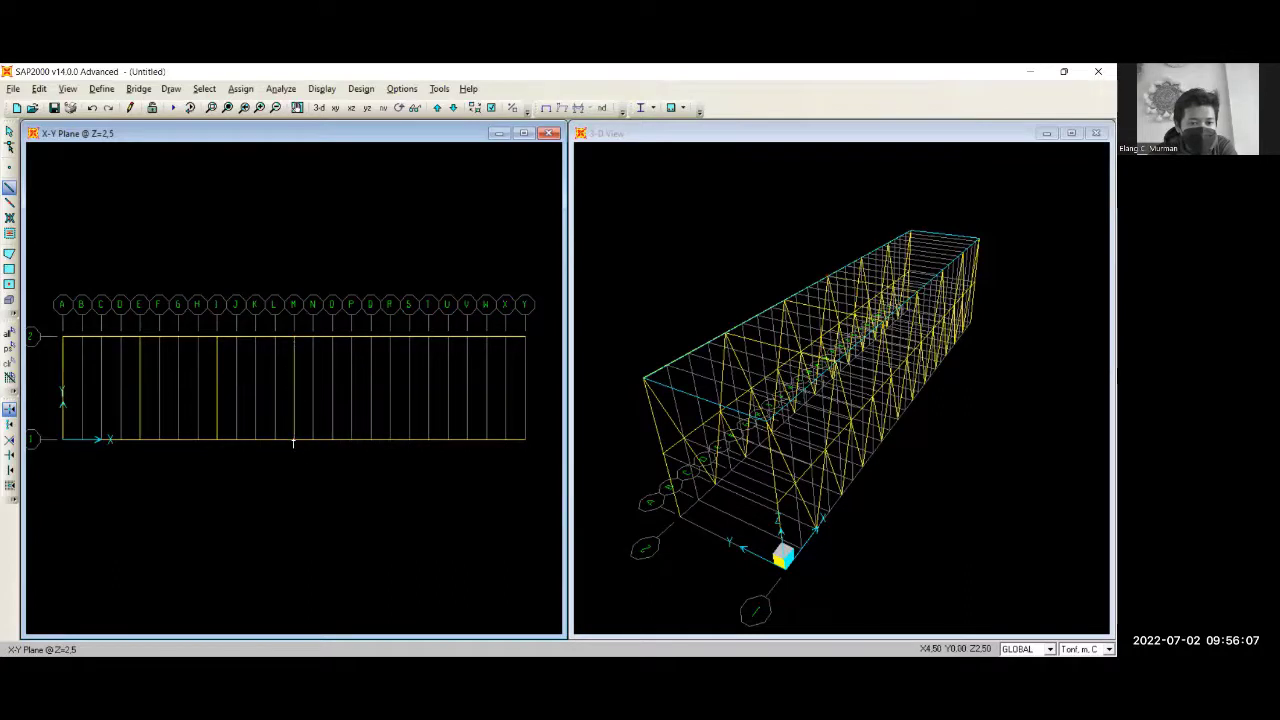
pyautogui.click(370, 338)
pyautogui.click(370, 439)
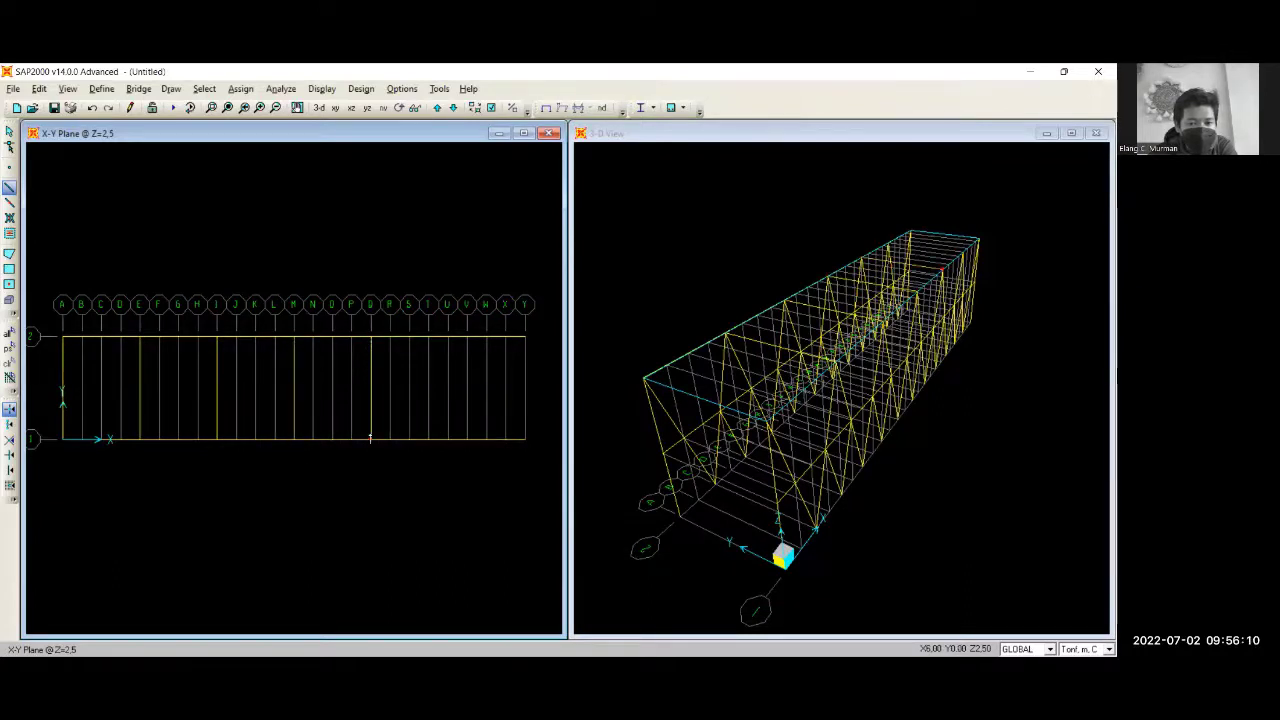
pyautogui.click(448, 338)
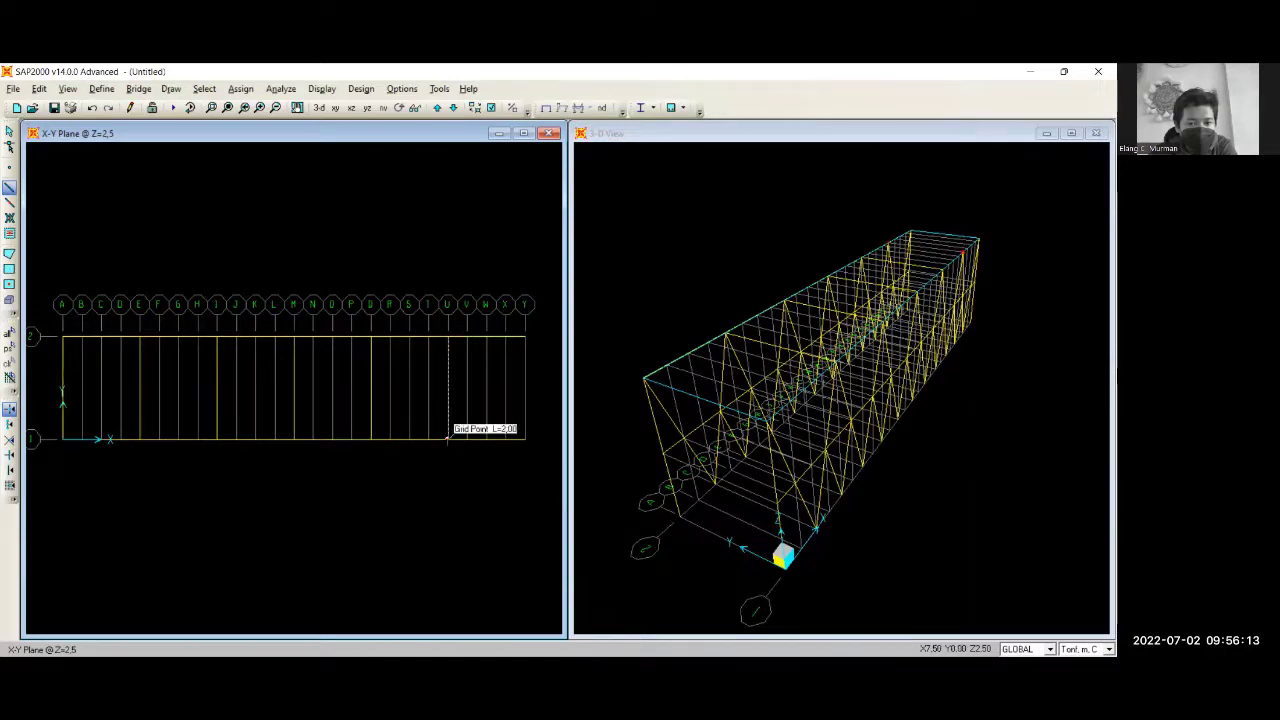
pyautogui.click(448, 438)
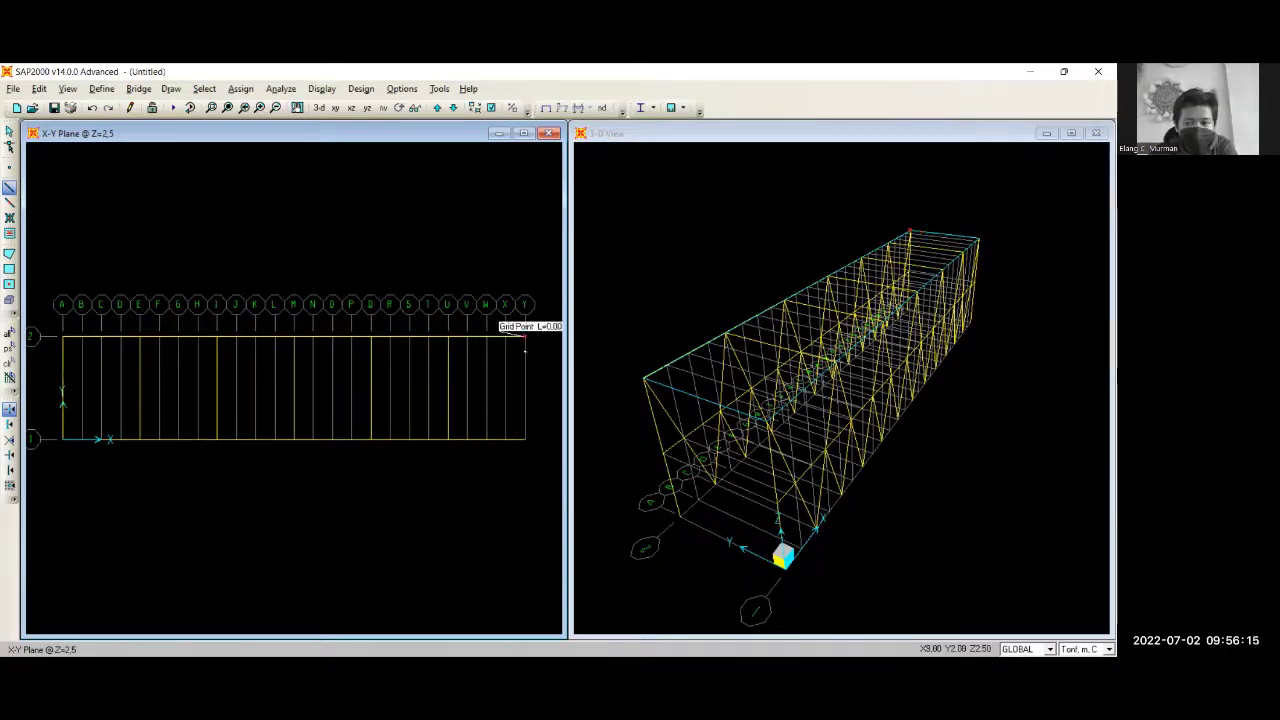
pyautogui.click(525, 338)
pyautogui.click(525, 438)
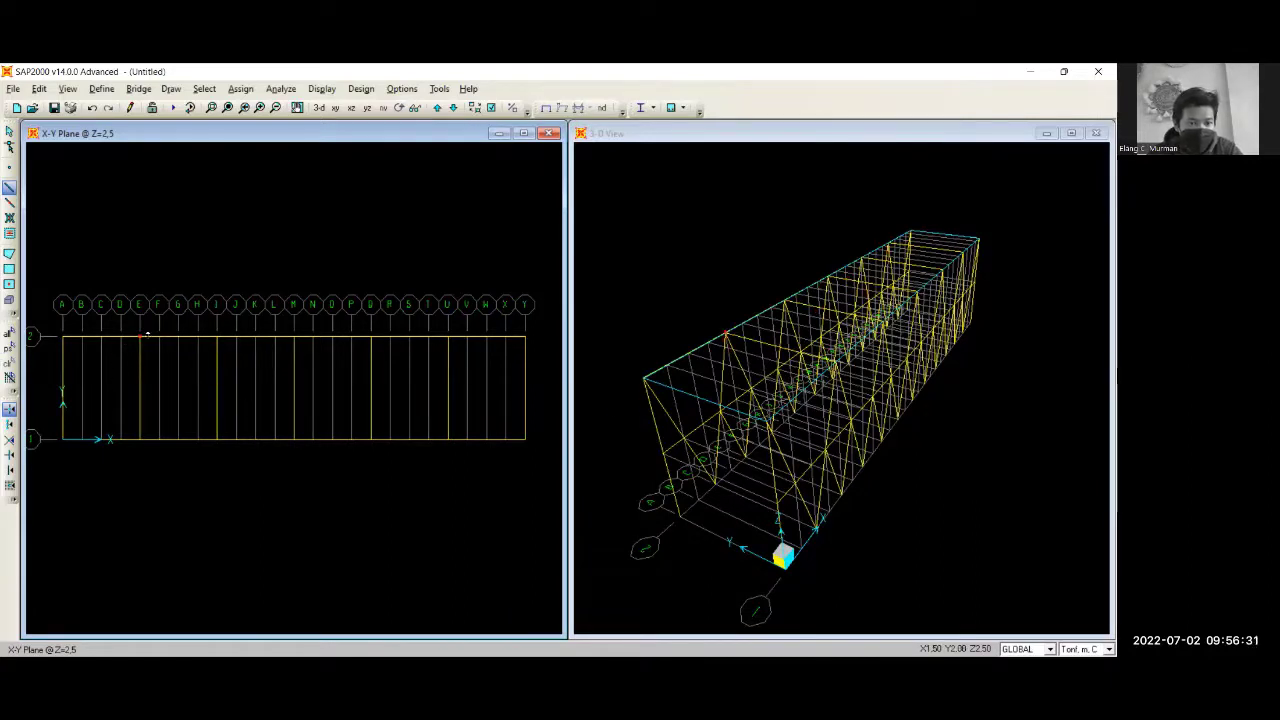
# Finish drawing and examine the top cross members in 3D, looking lengthwise through the bridge, and return to the X-Y plan at Z=2,5
pyautogui.click(319, 107)
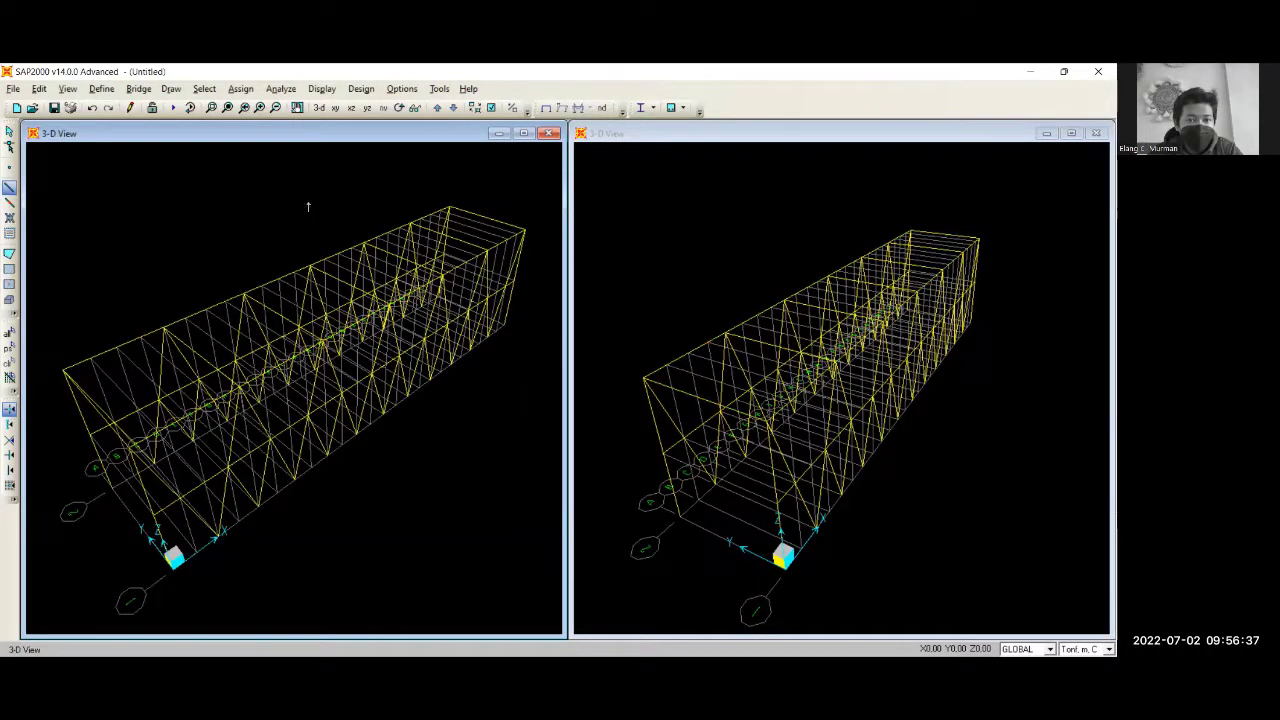
pyautogui.click(335, 109)
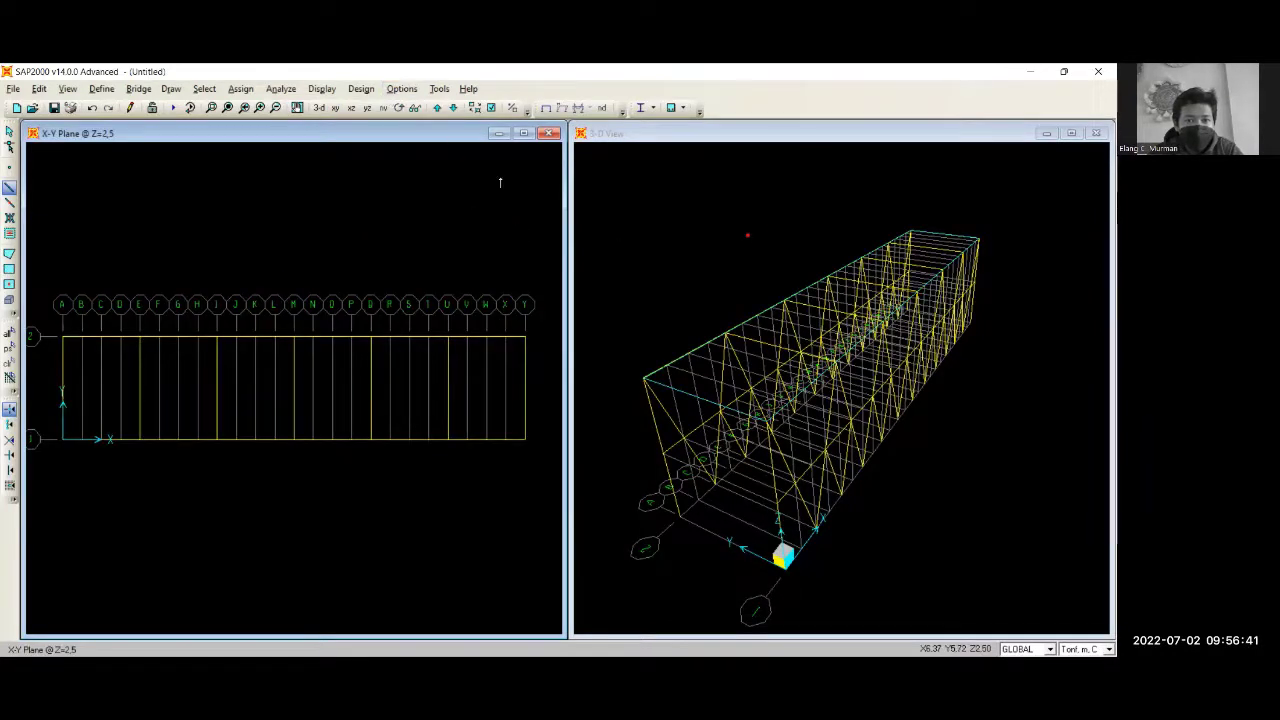
pyautogui.press('Escape')
pyautogui.click(629, 201)
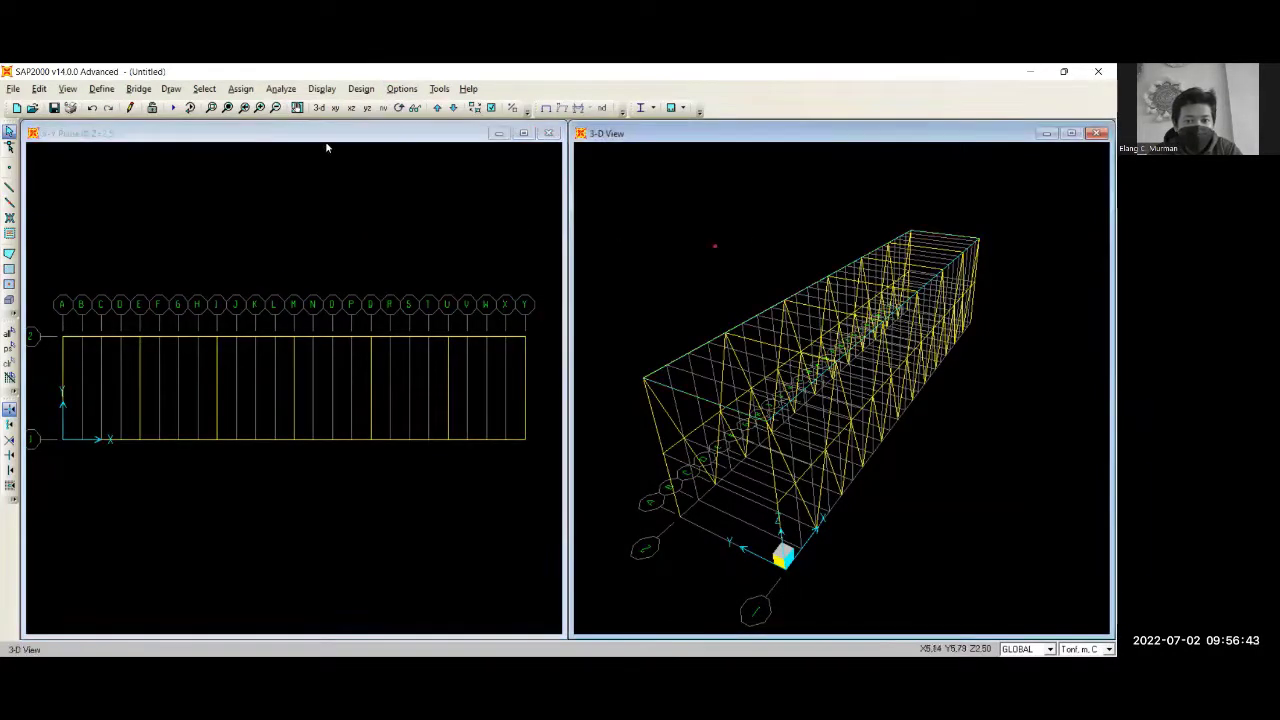
pyautogui.click(400, 107)
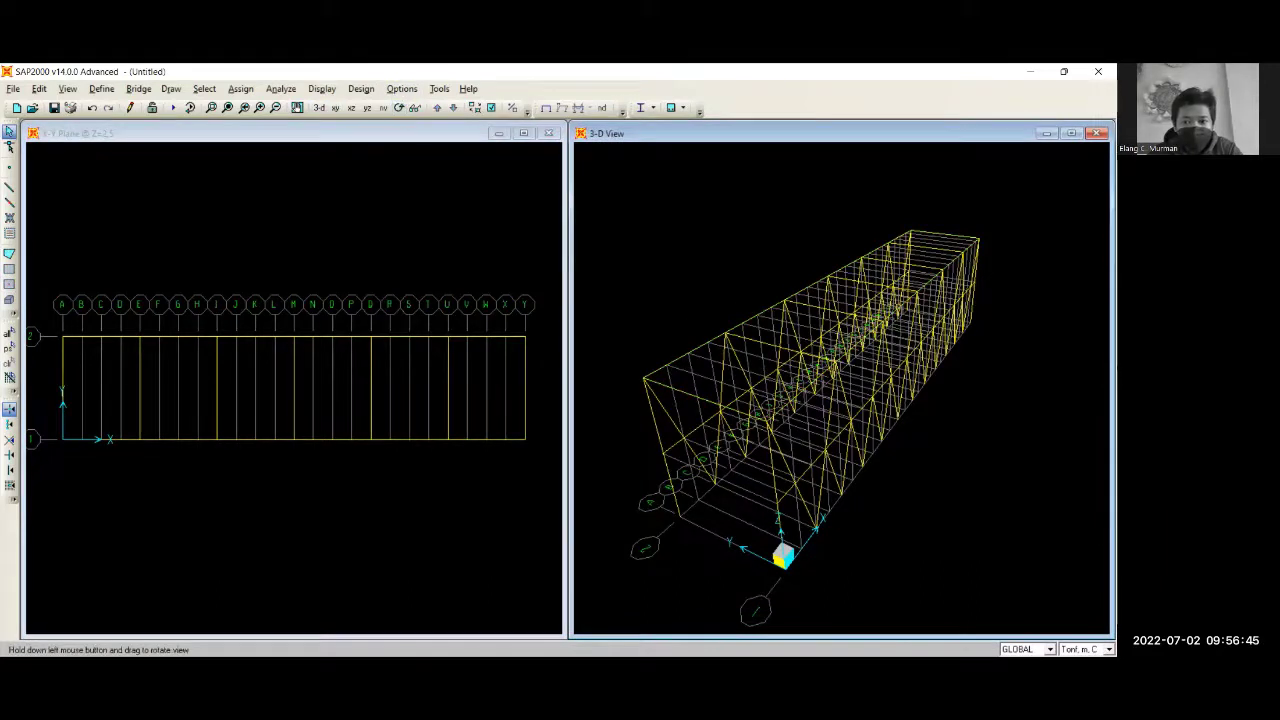
pyautogui.moveTo(680, 330); pyautogui.dragTo(740, 205)
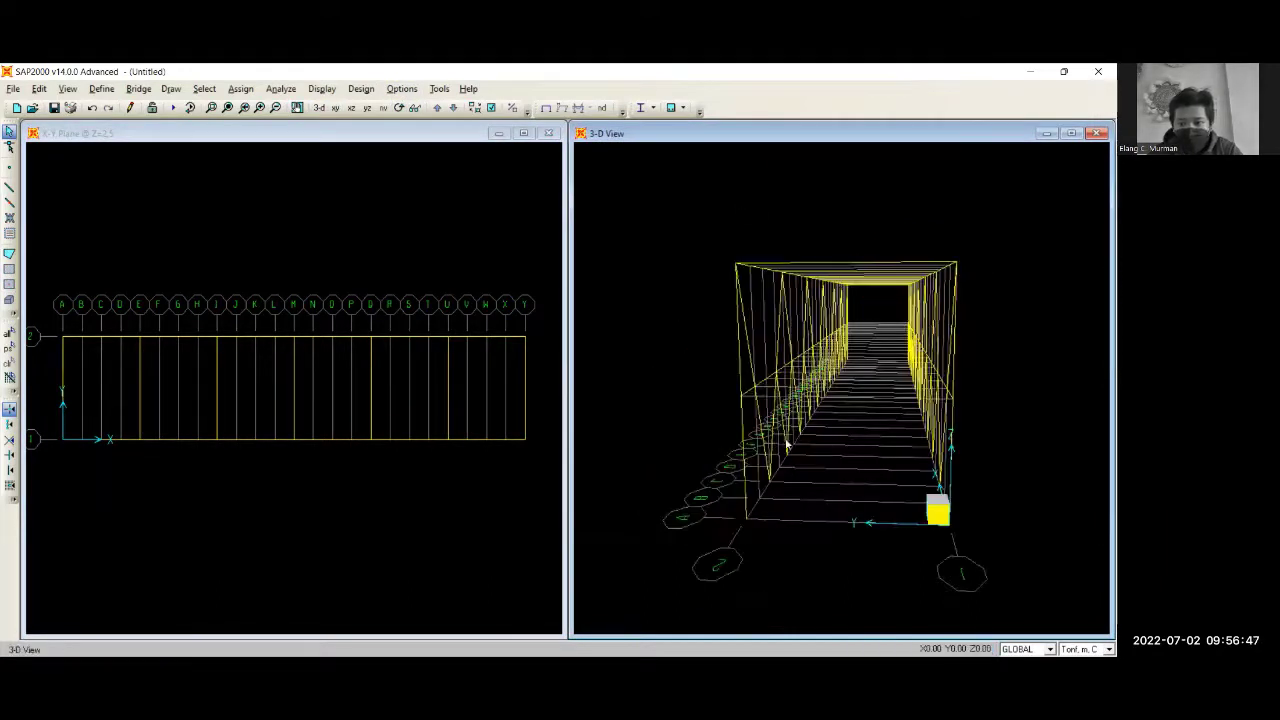
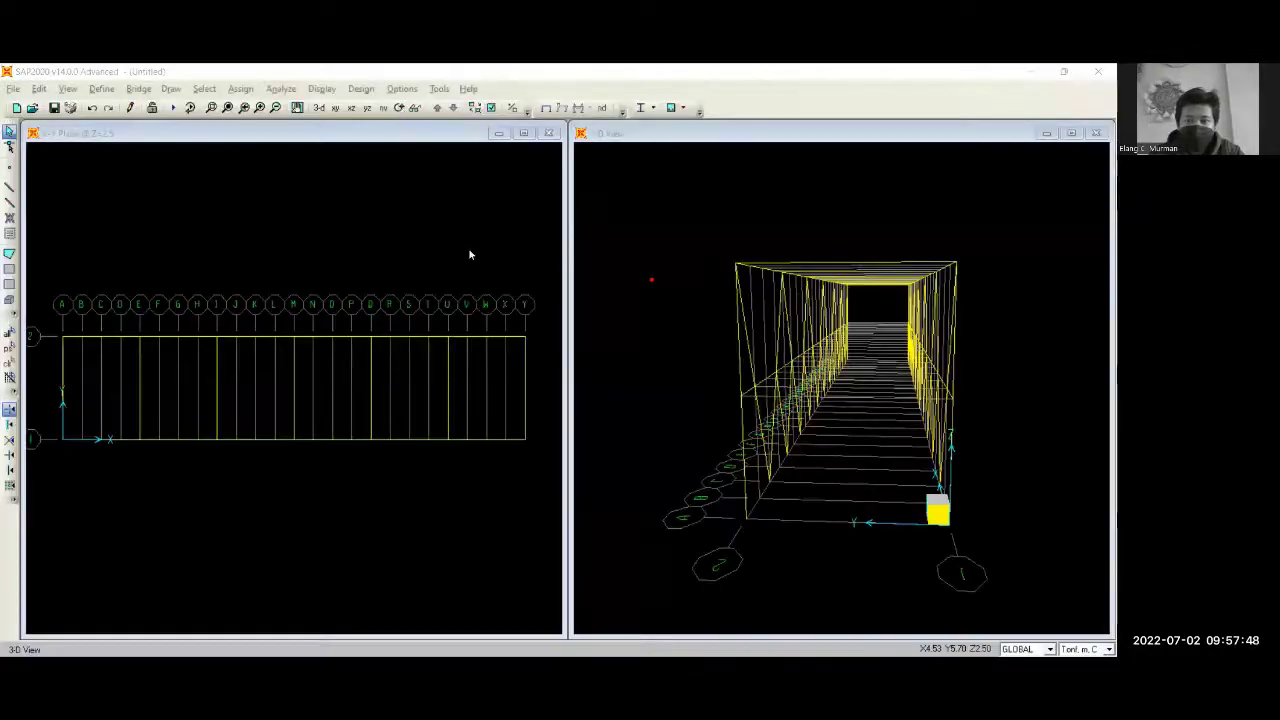
pyautogui.click(434, 366)
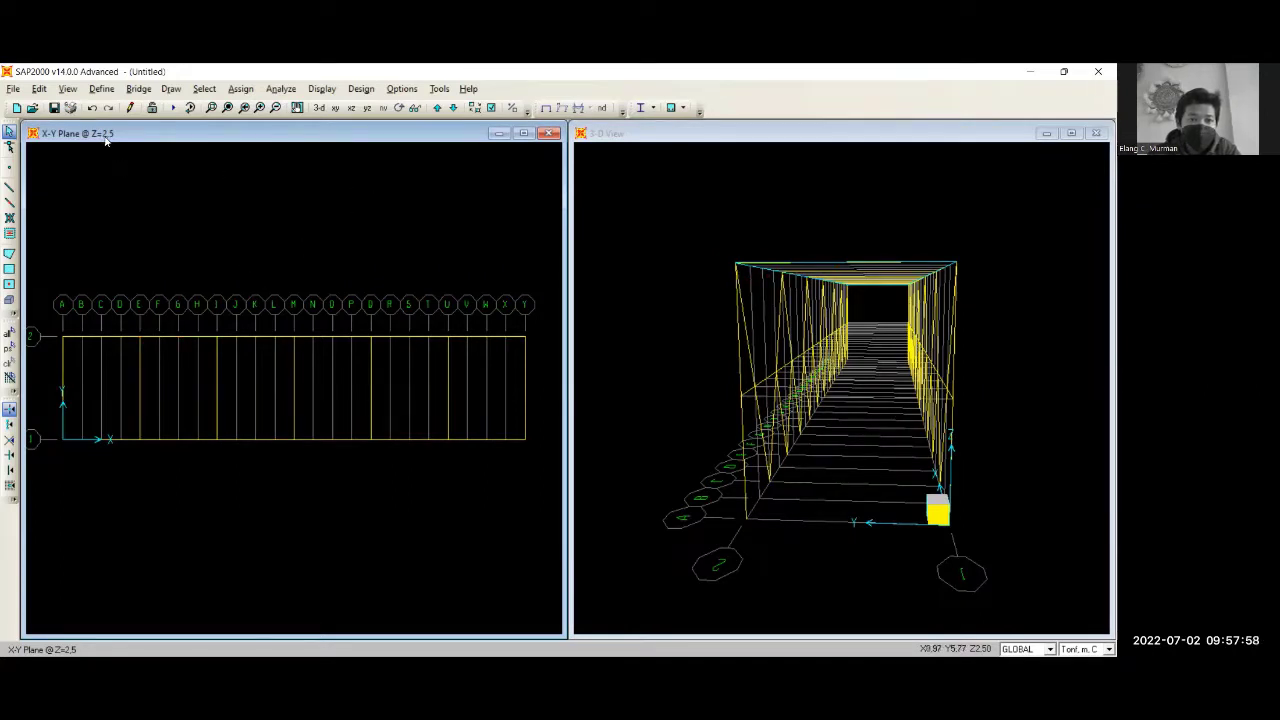
# Display the X-Y plane at Z=0 in the plan view
pyautogui.click(438, 108)
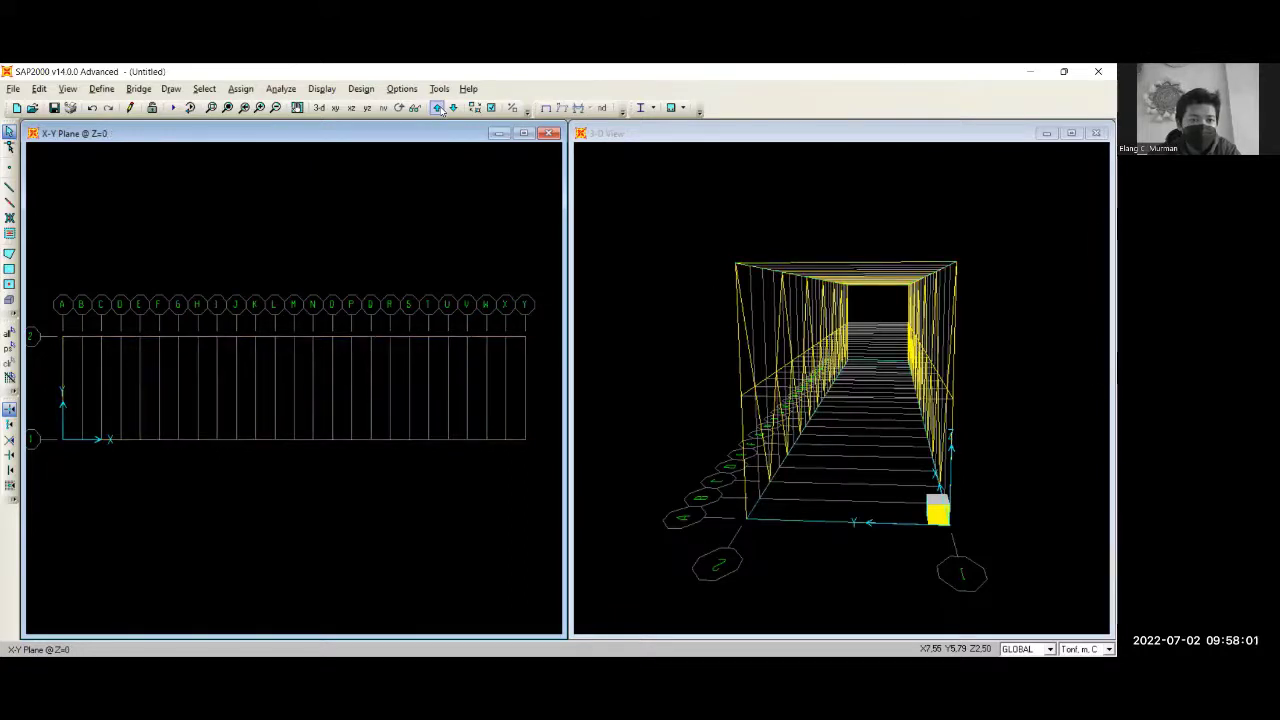
pyautogui.click(10, 270)
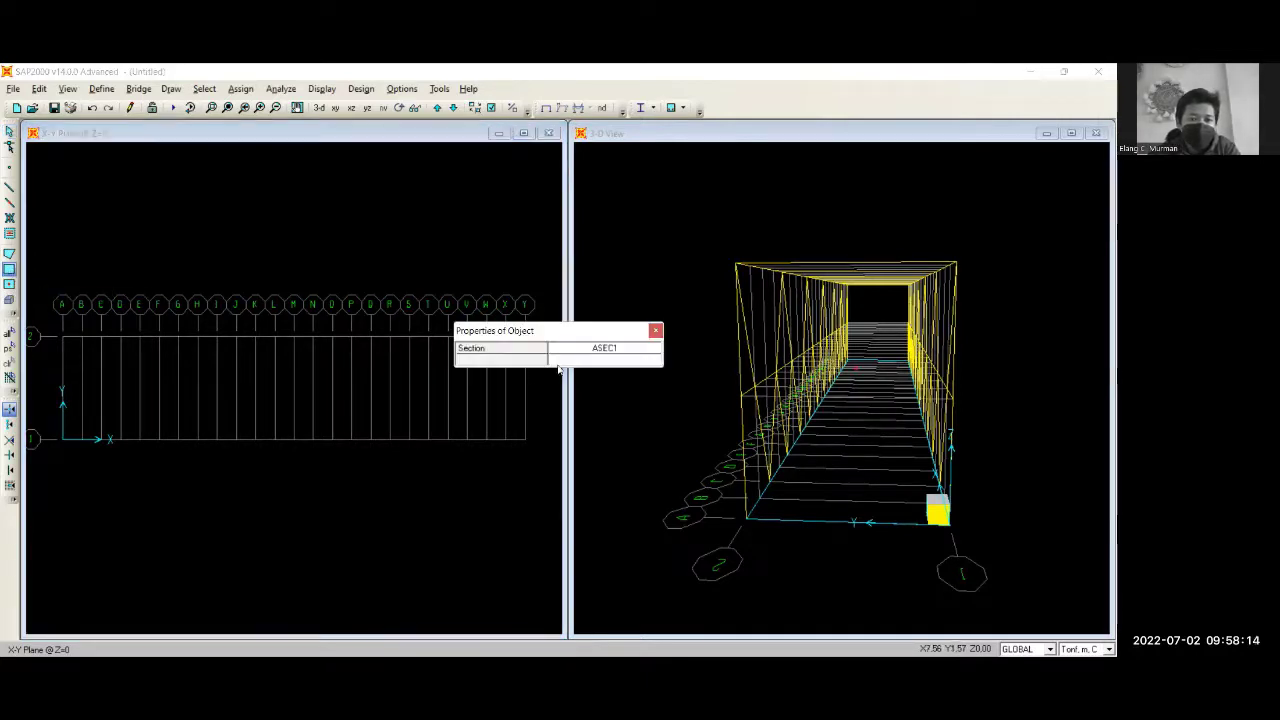
pyautogui.click(613, 349)
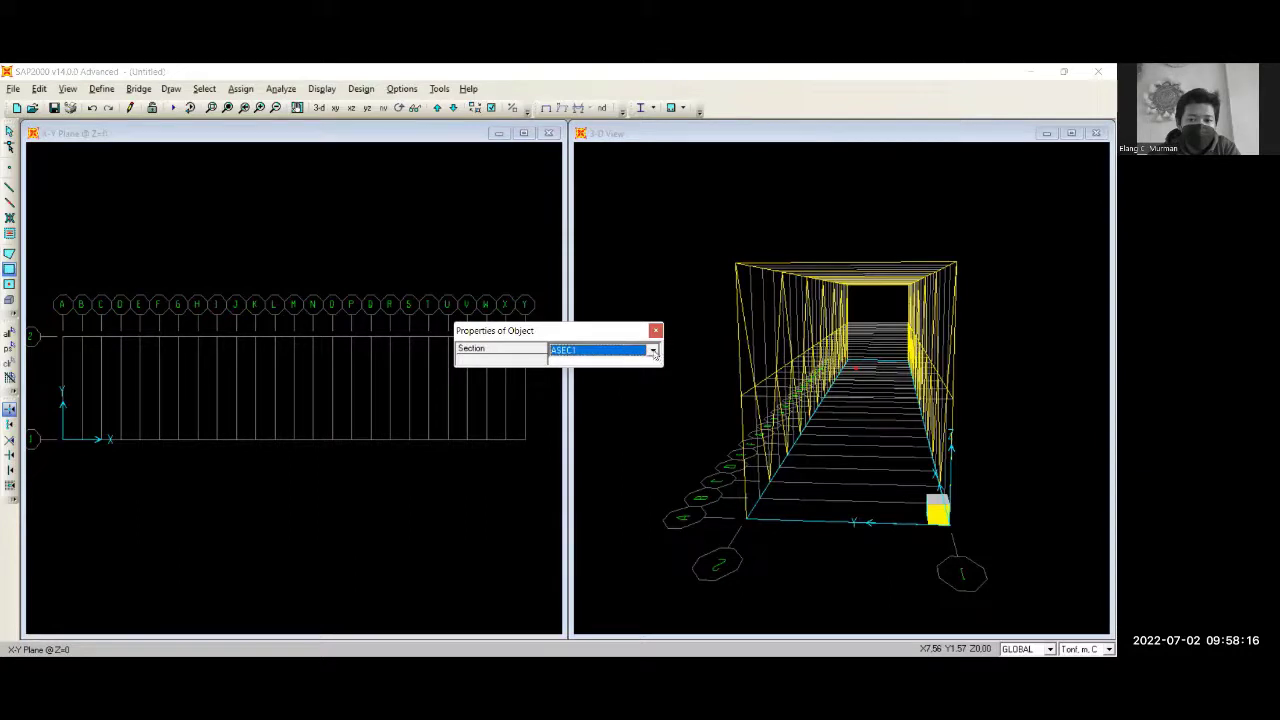
pyautogui.click(653, 351)
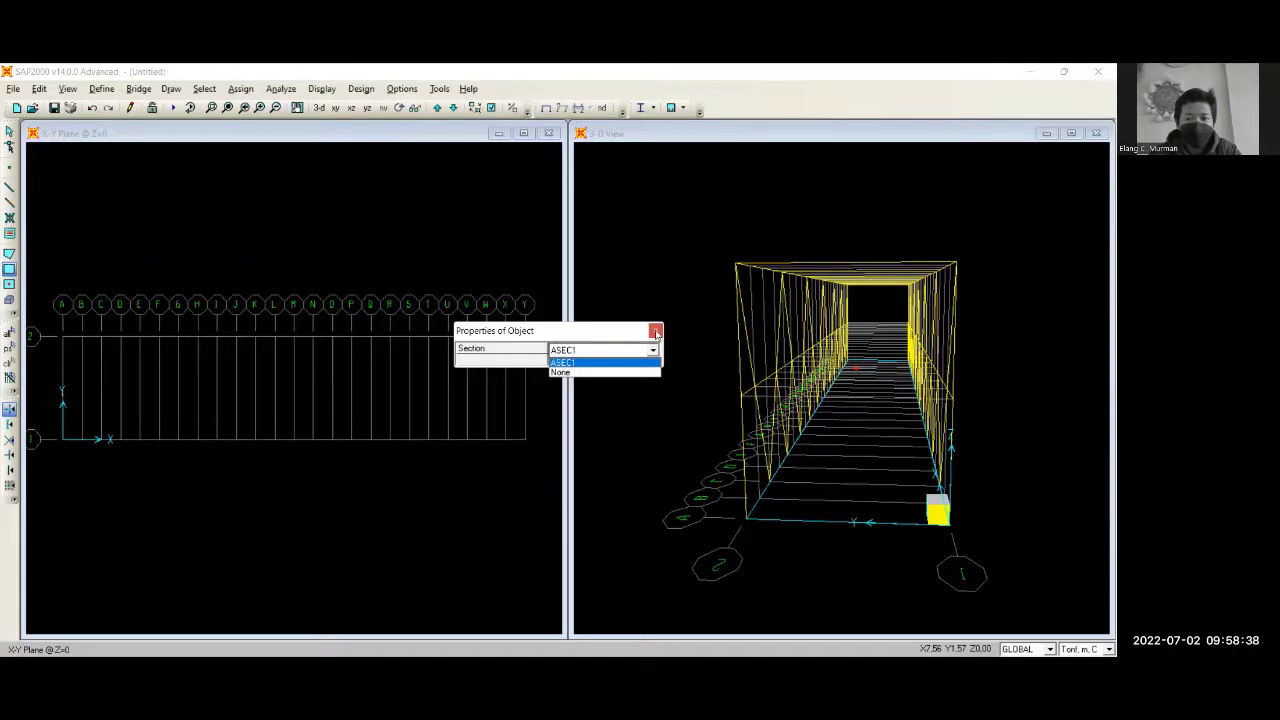
pyautogui.click(656, 333)
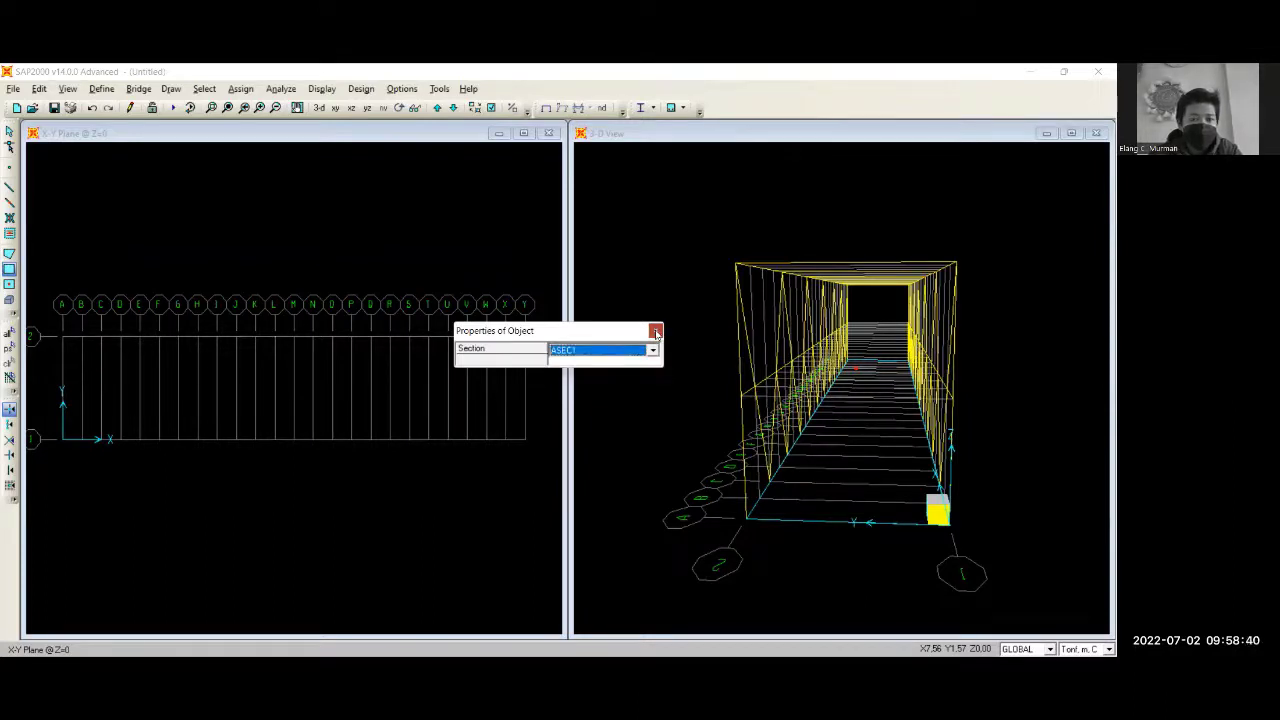
pyautogui.click(656, 333)
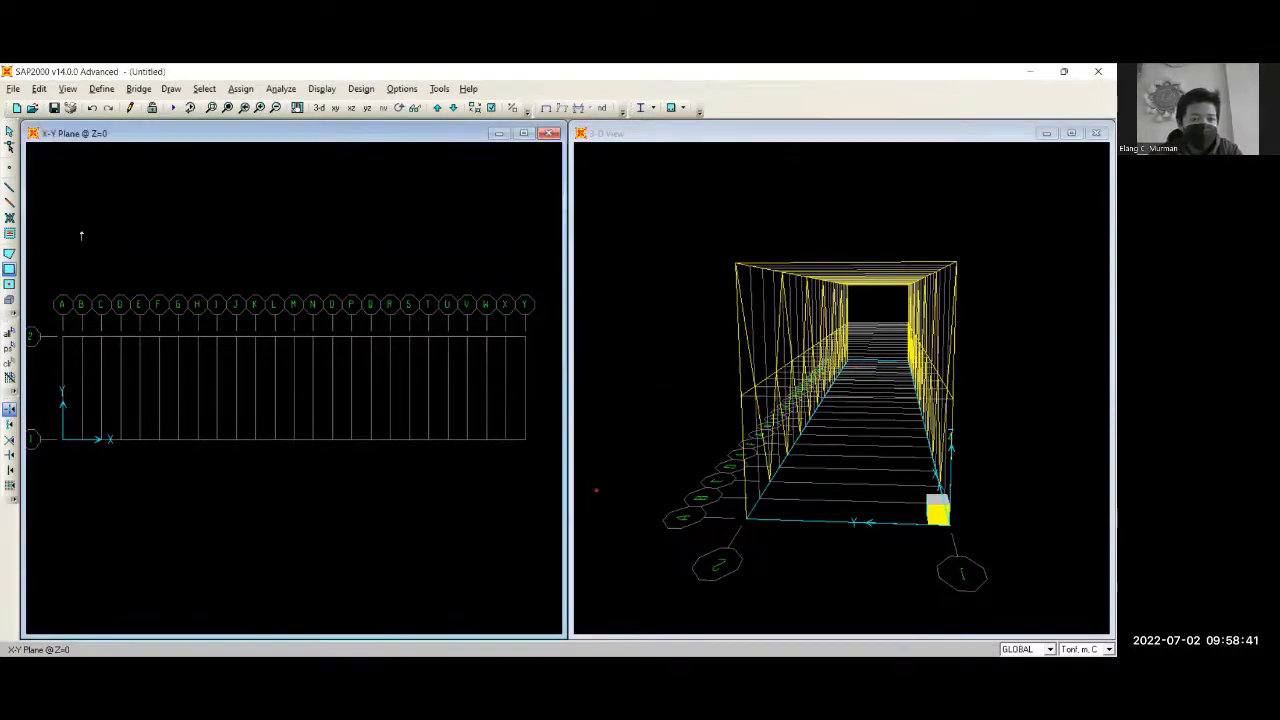
# Add a new shell area section named Plat Ulin 2cm and assign it the ULIN WOOD material
pyautogui.click(105, 89)
pyautogui.moveTo(138, 129)
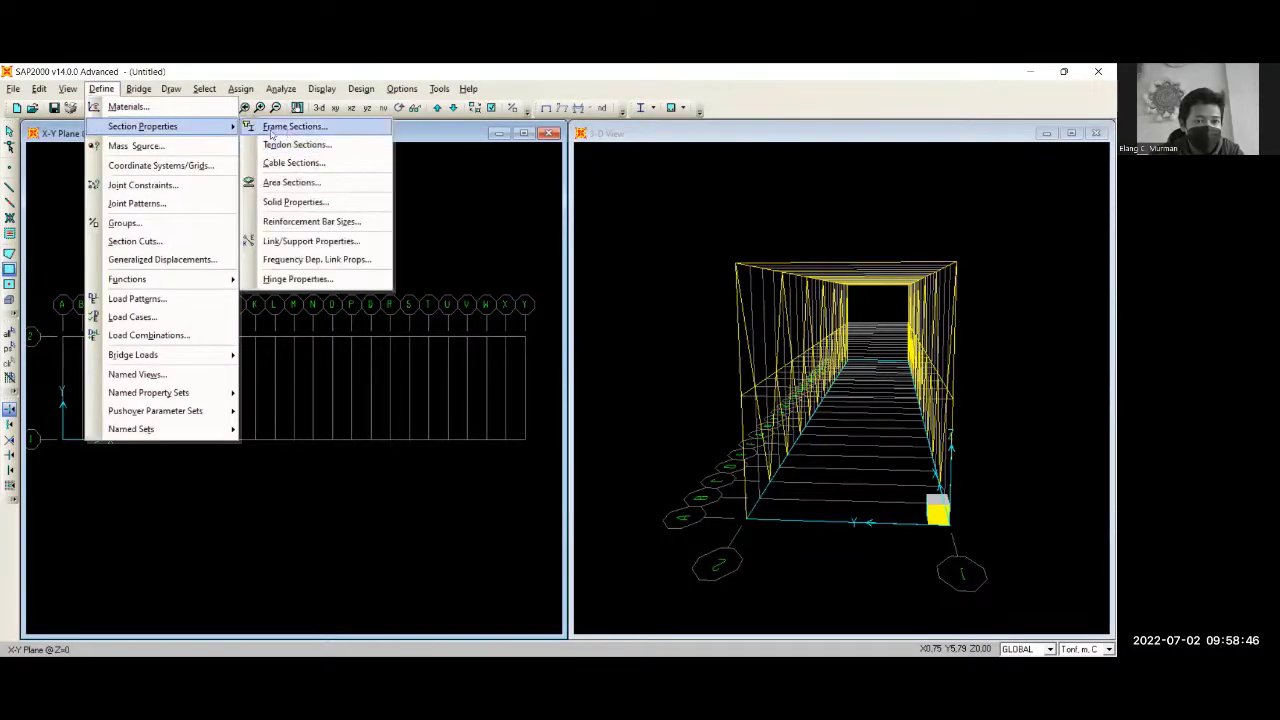
pyautogui.click(291, 182)
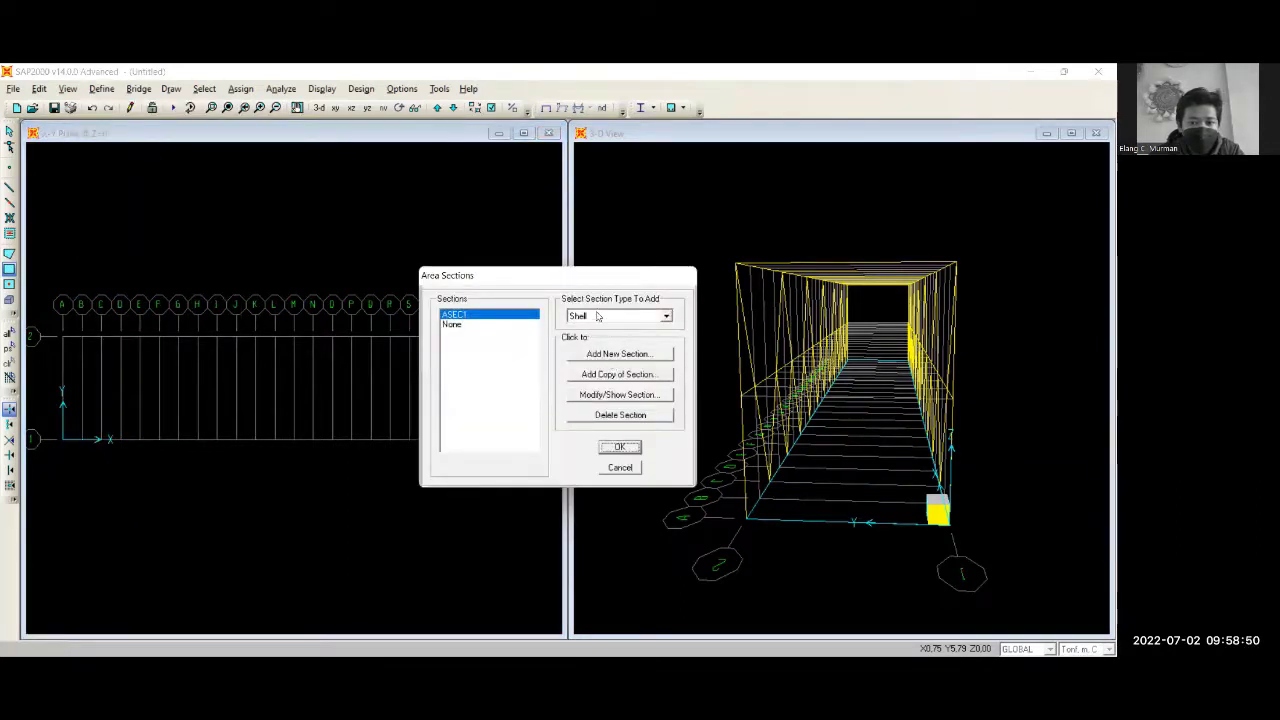
pyautogui.click(617, 355)
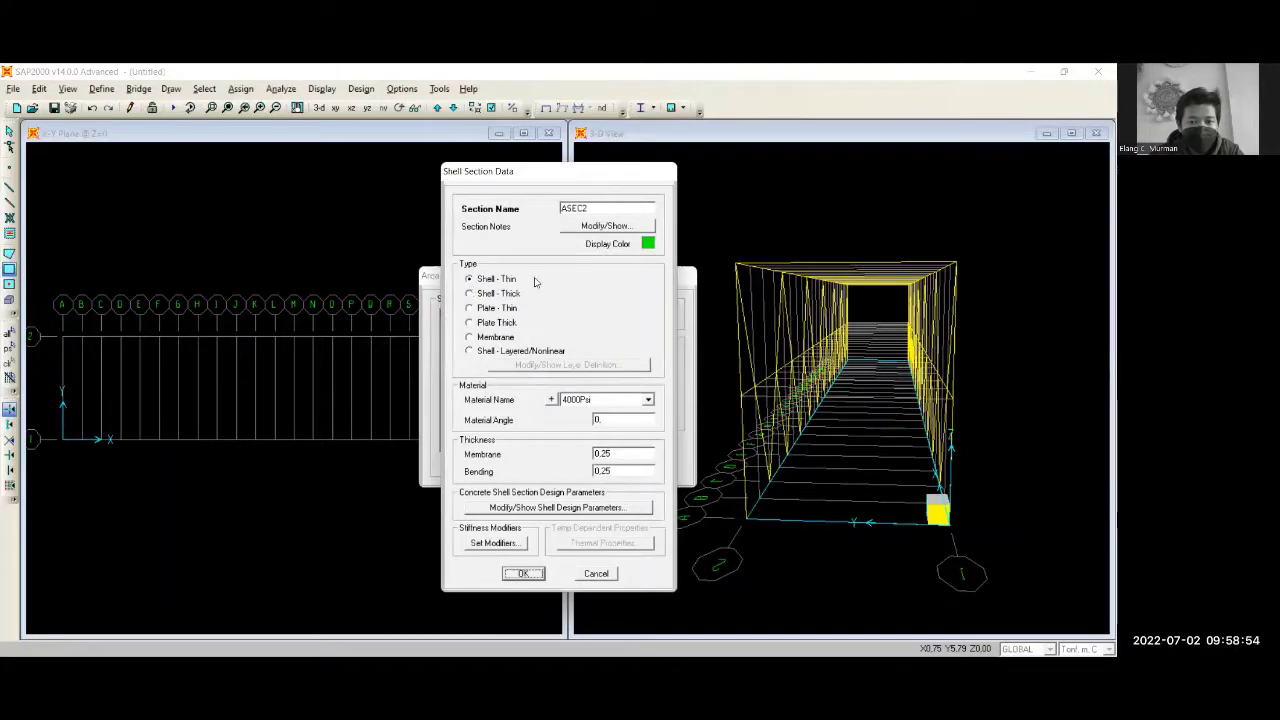
pyautogui.doubleClick(599, 207)
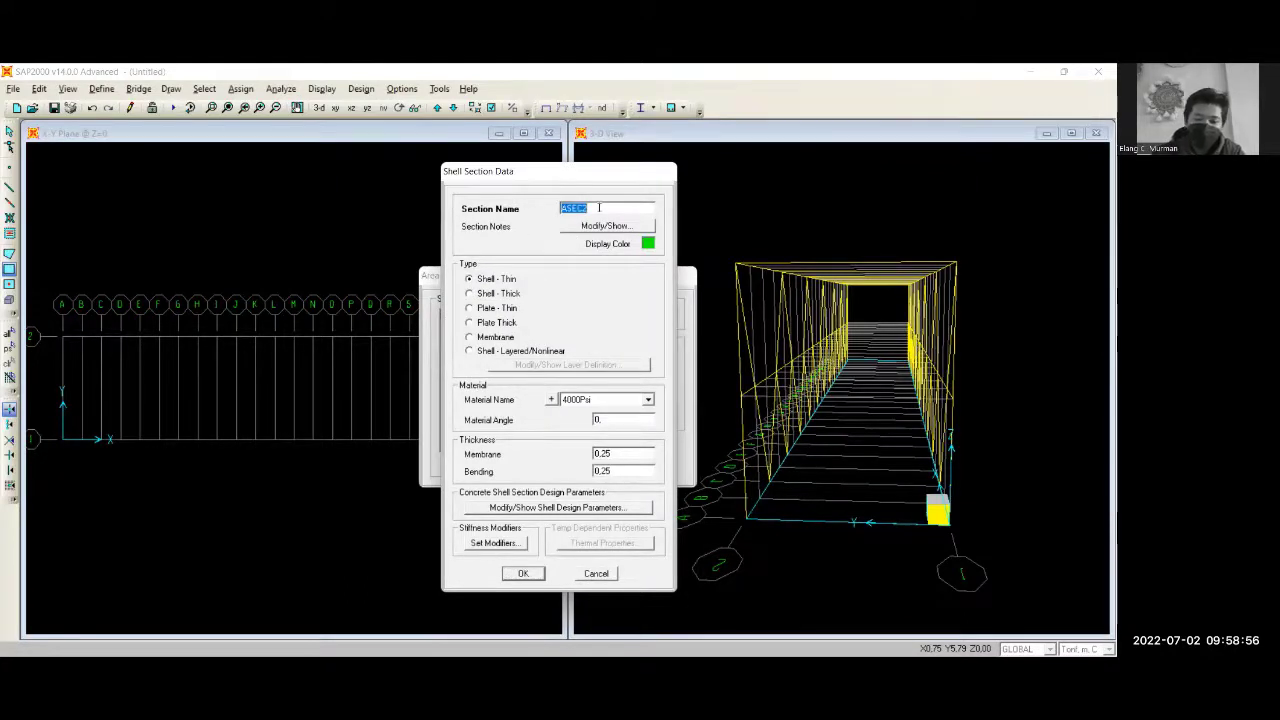
pyautogui.press('capslock')
pyautogui.press('BackSpace')
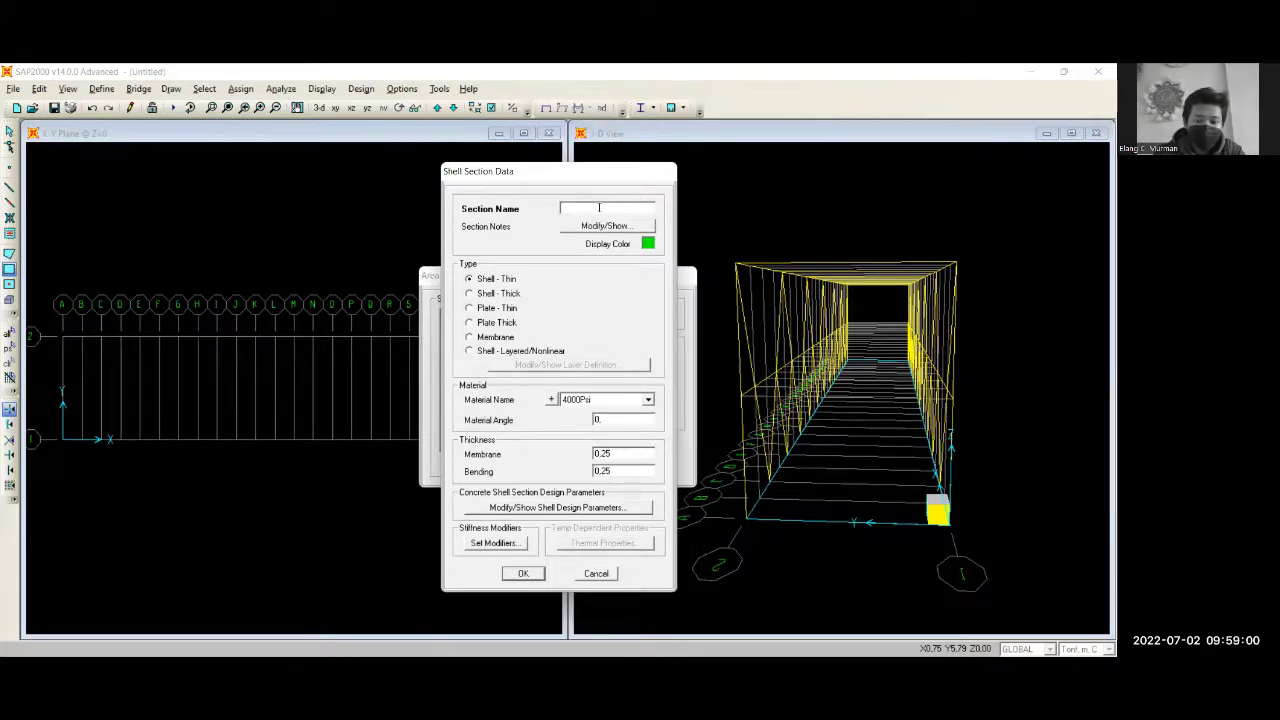
pyautogui.write('Plat Ulin 2cm')
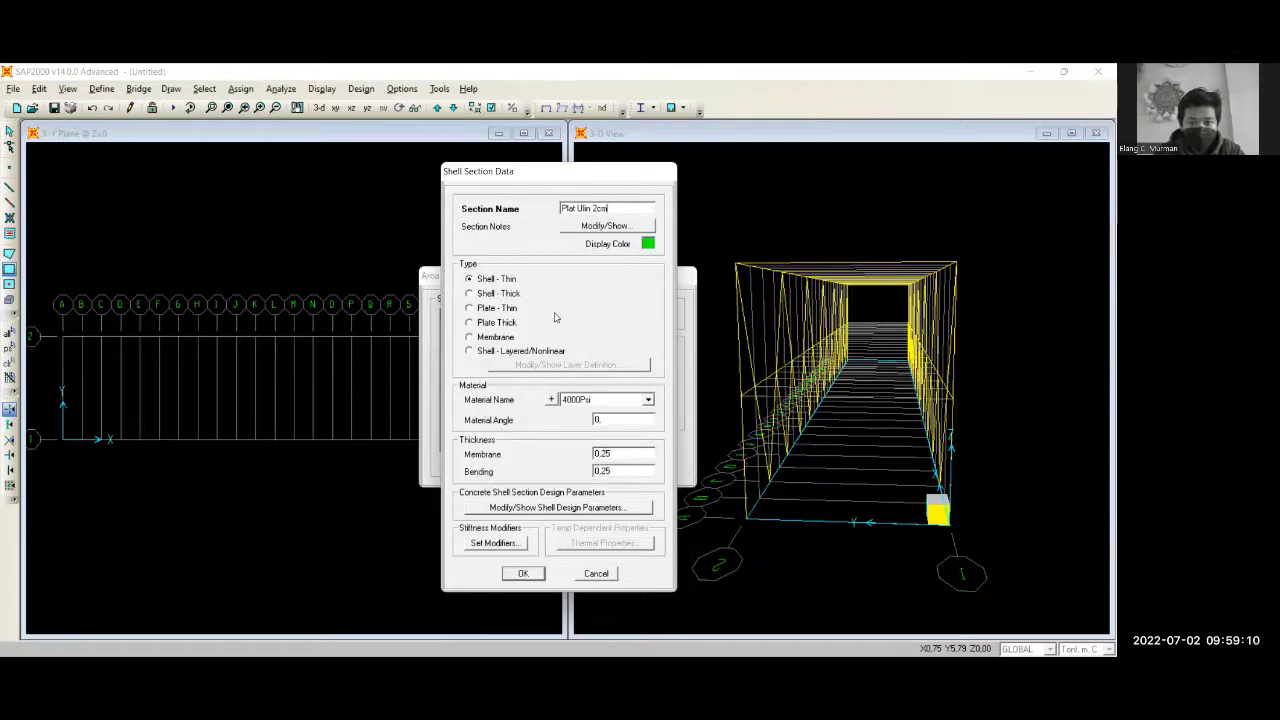
pyautogui.click(645, 399)
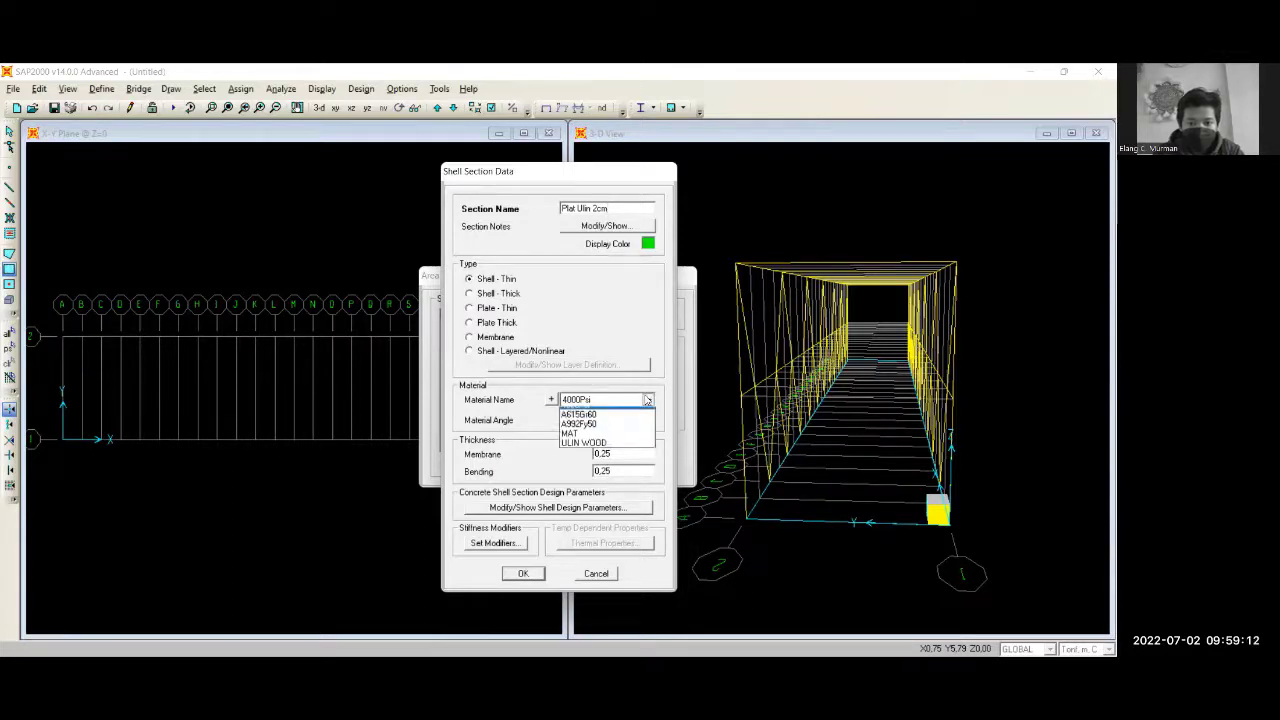
pyautogui.click(597, 454)
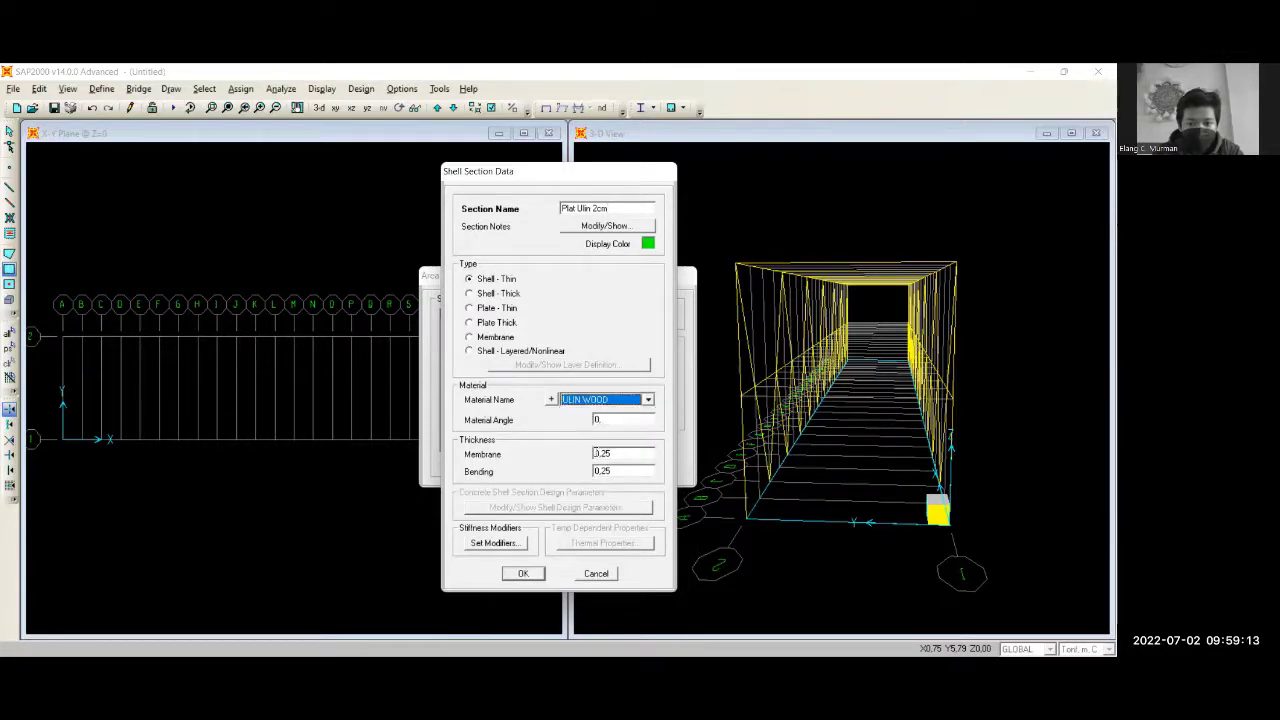
# Set both the membrane and bending thickness of the Plat Ulin 2cm section to 0,02 m and accept the area section definitions
pyautogui.doubleClick(610, 453)
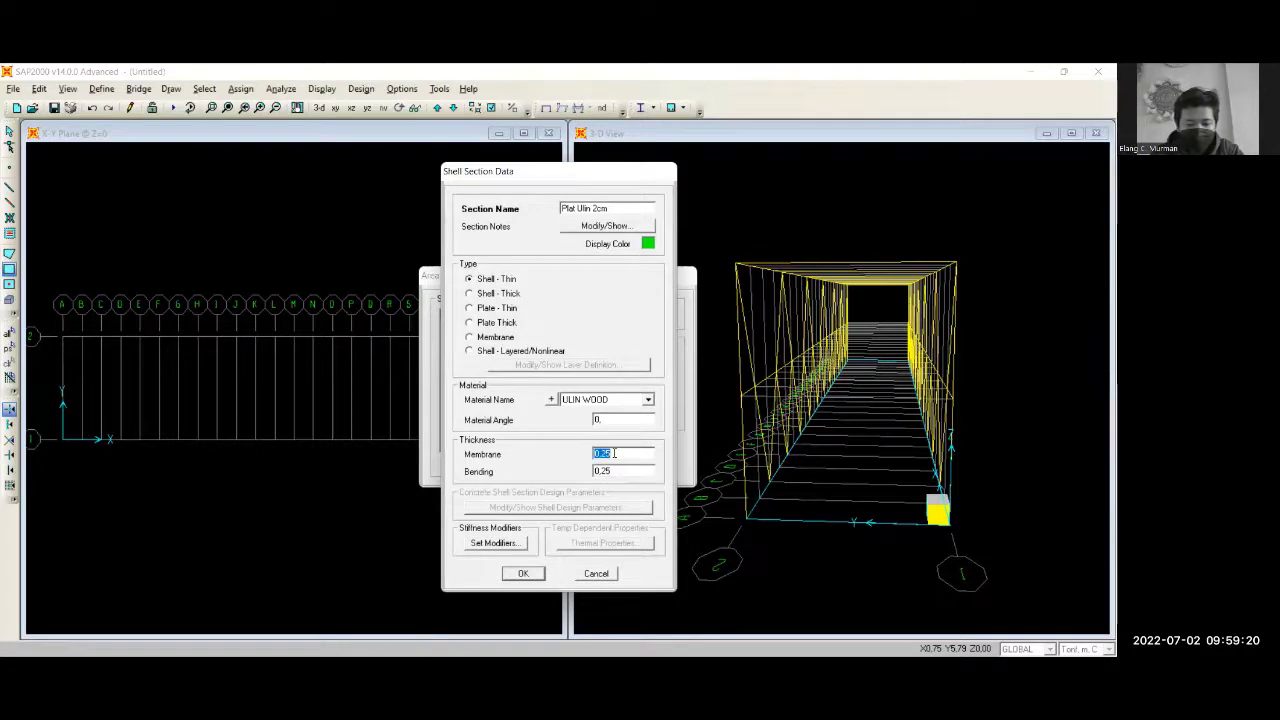
pyautogui.write('0')
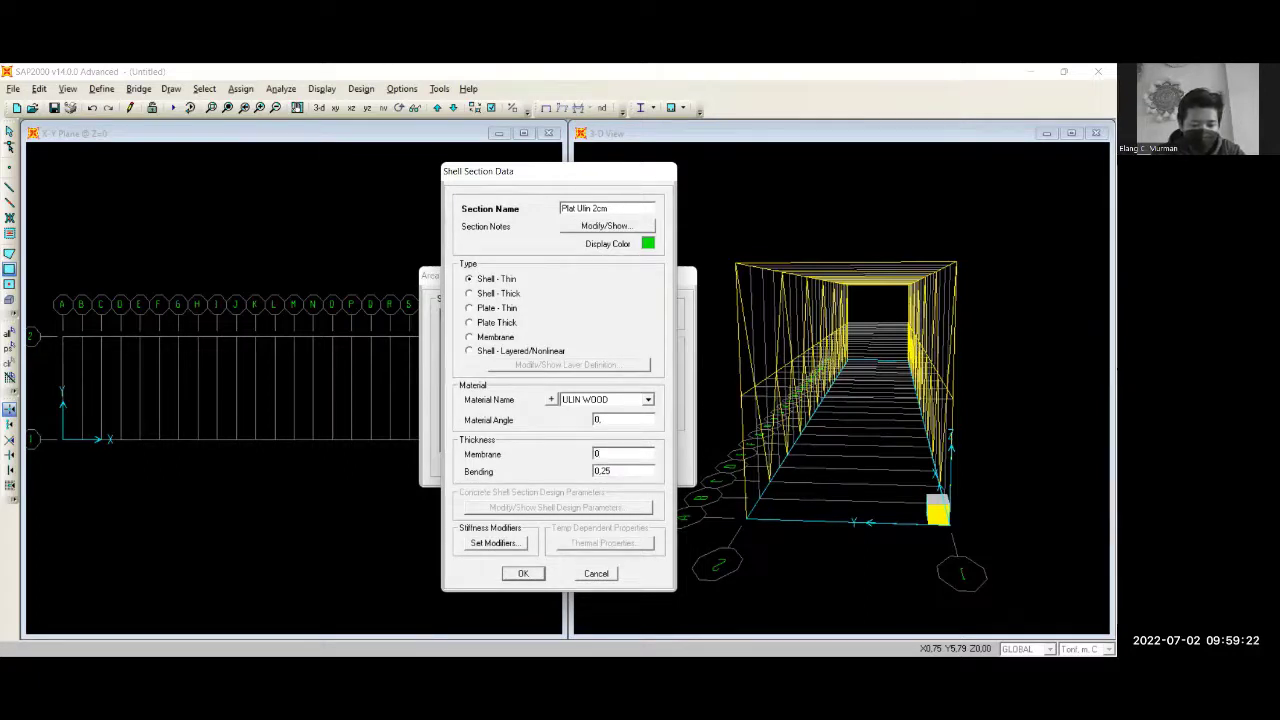
pyautogui.write('.02')
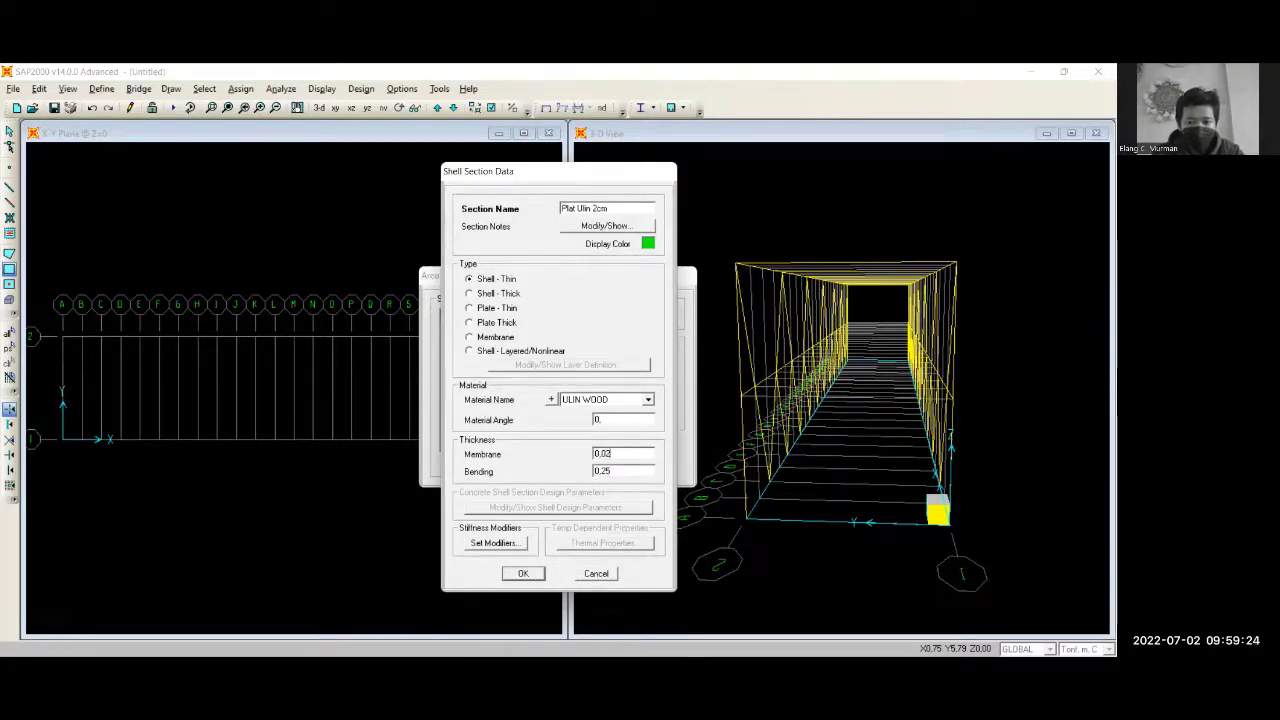
pyautogui.doubleClick(628, 470)
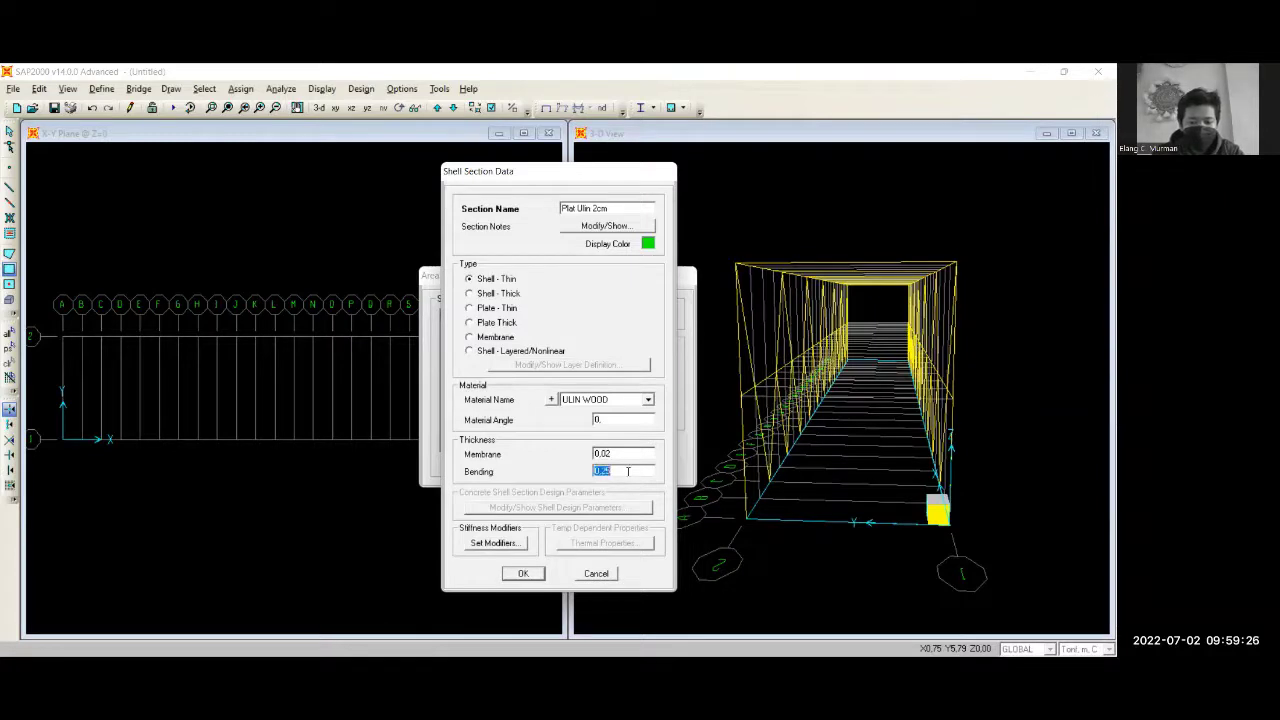
pyautogui.write('0')
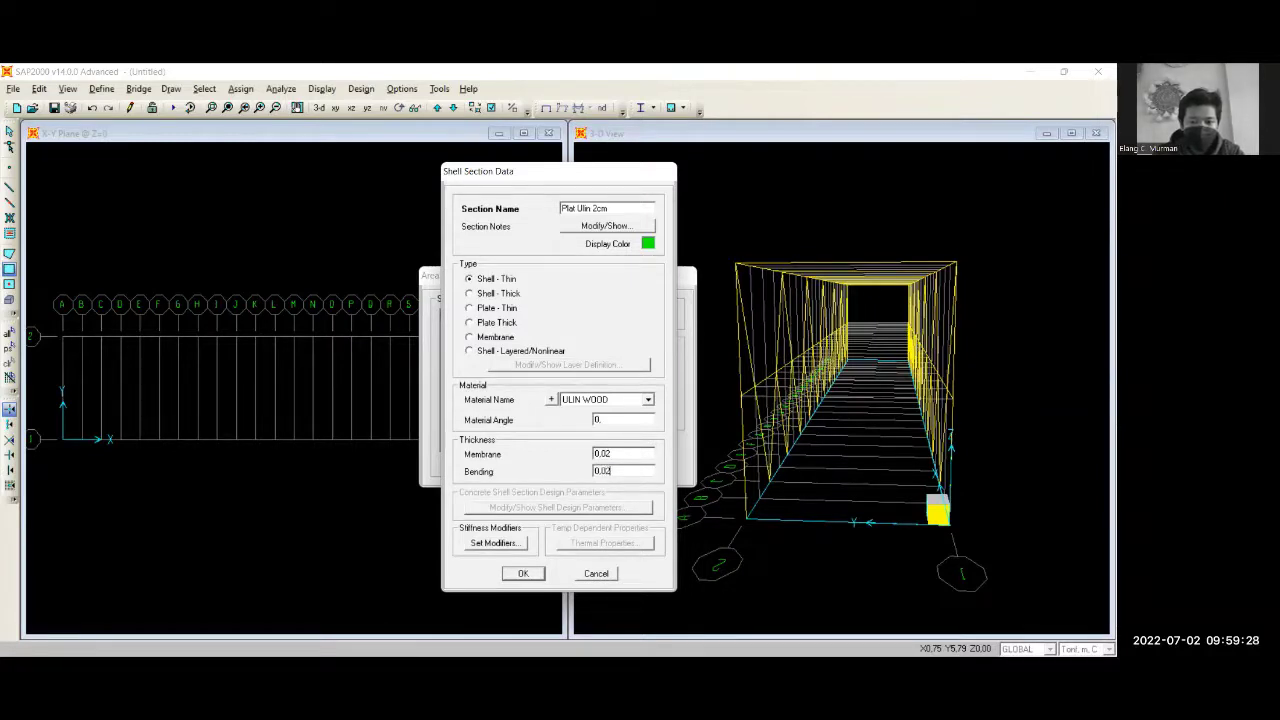
pyautogui.click(530, 575)
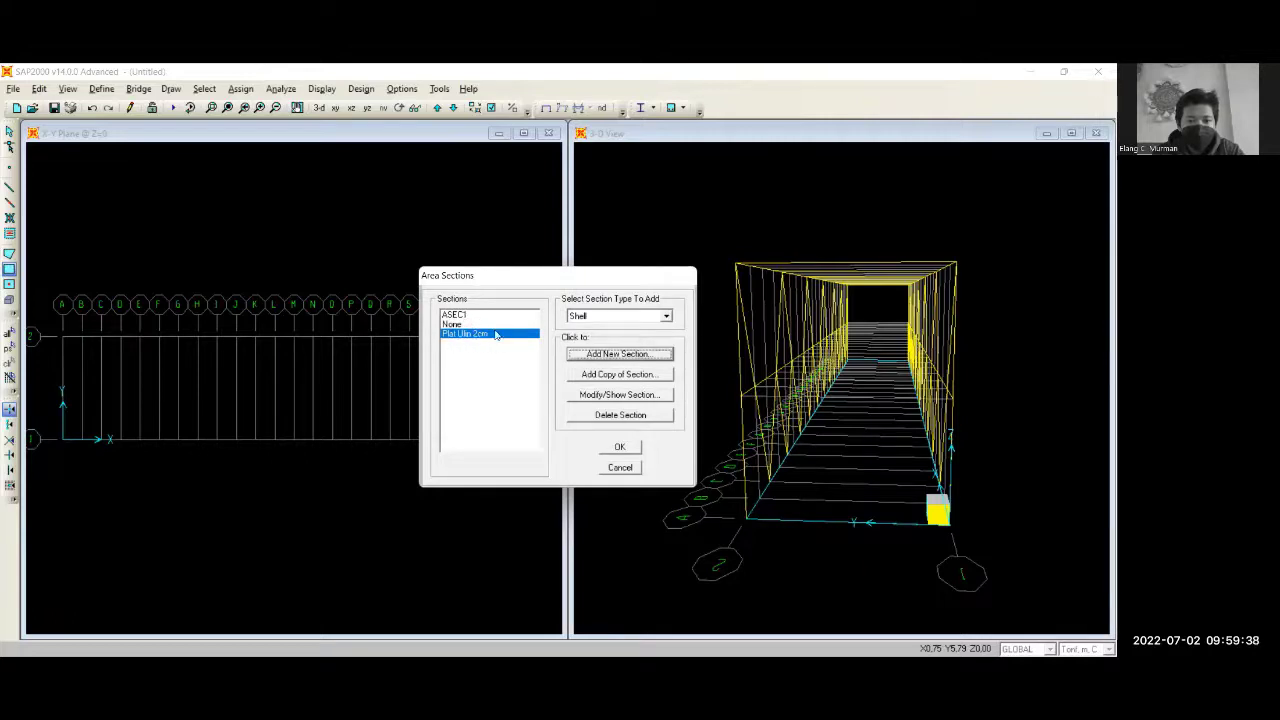
pyautogui.click(619, 449)
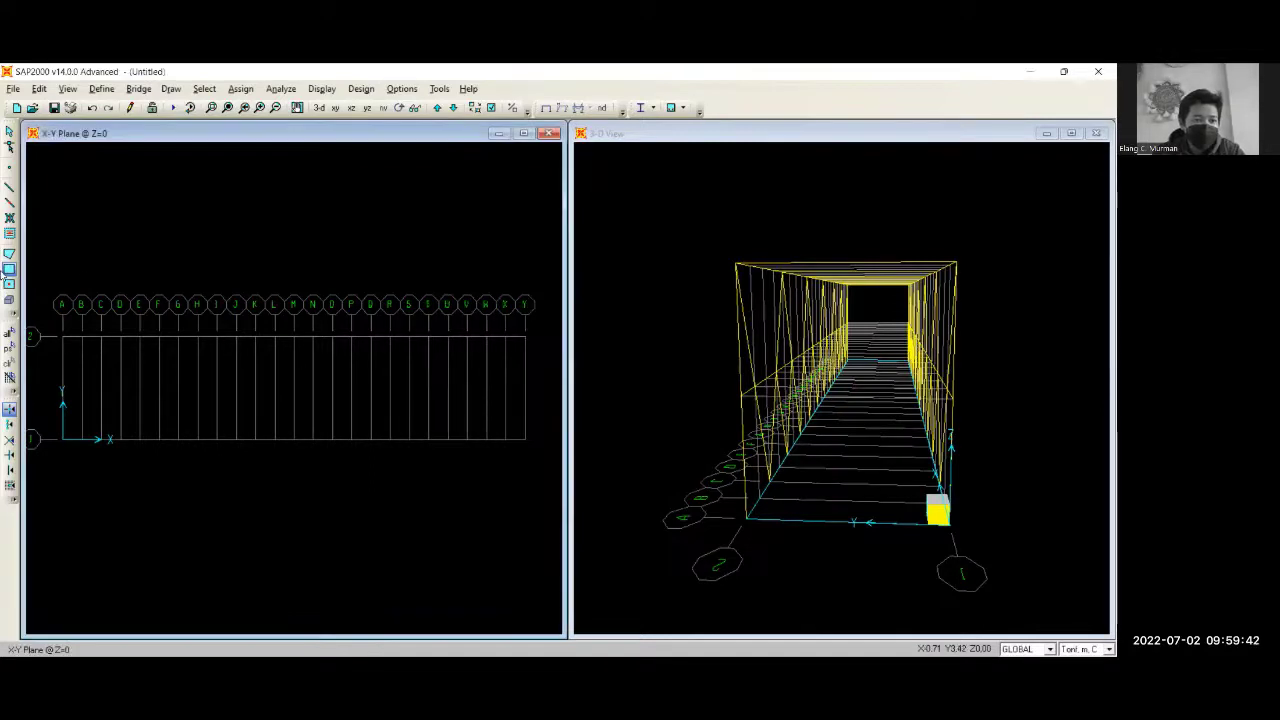
# Draw a rectangular area with section Plat Ulin 2cm between grids 2 and 1, from grid A to grid E at Z=0
pyautogui.press('Escape')
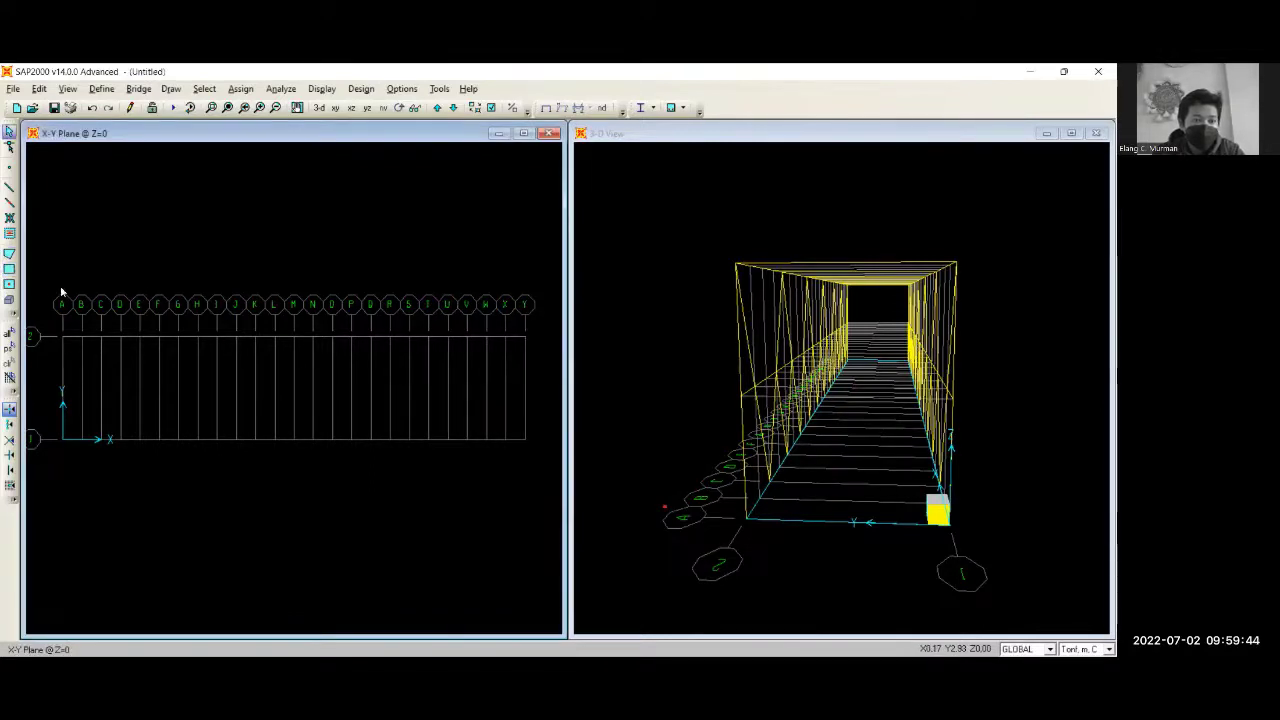
pyautogui.click(9, 268)
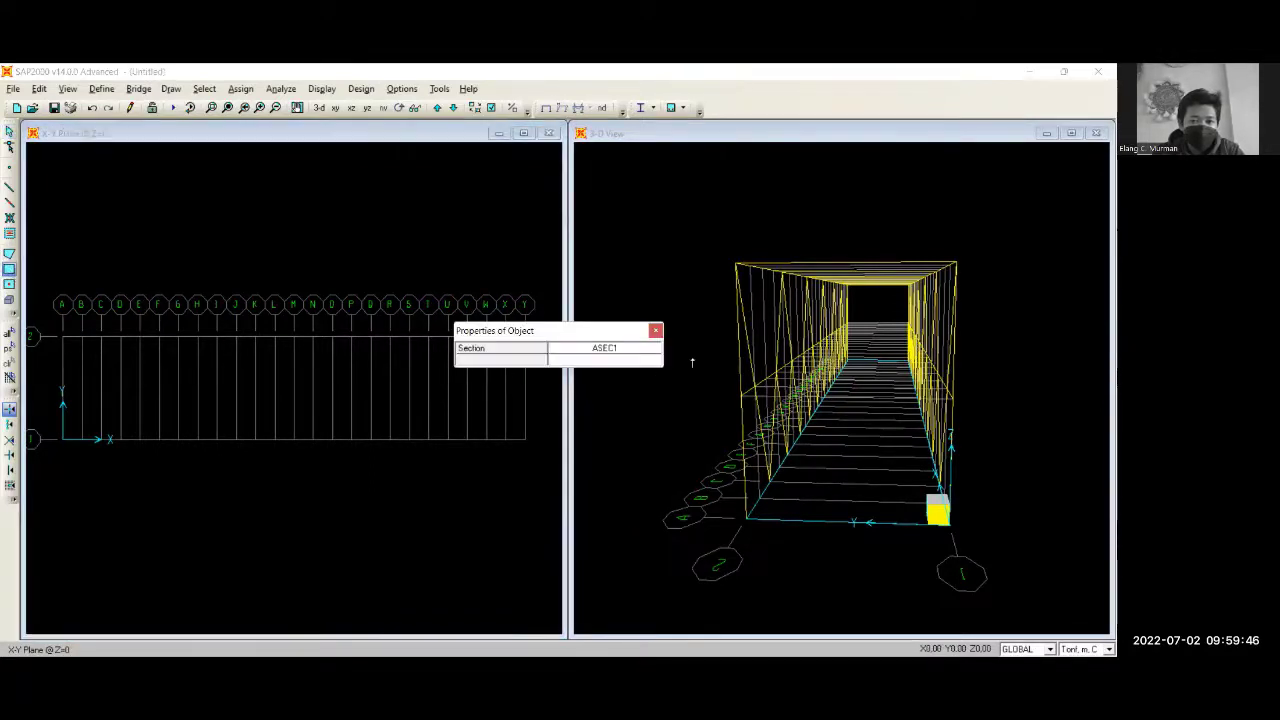
pyautogui.click(644, 350)
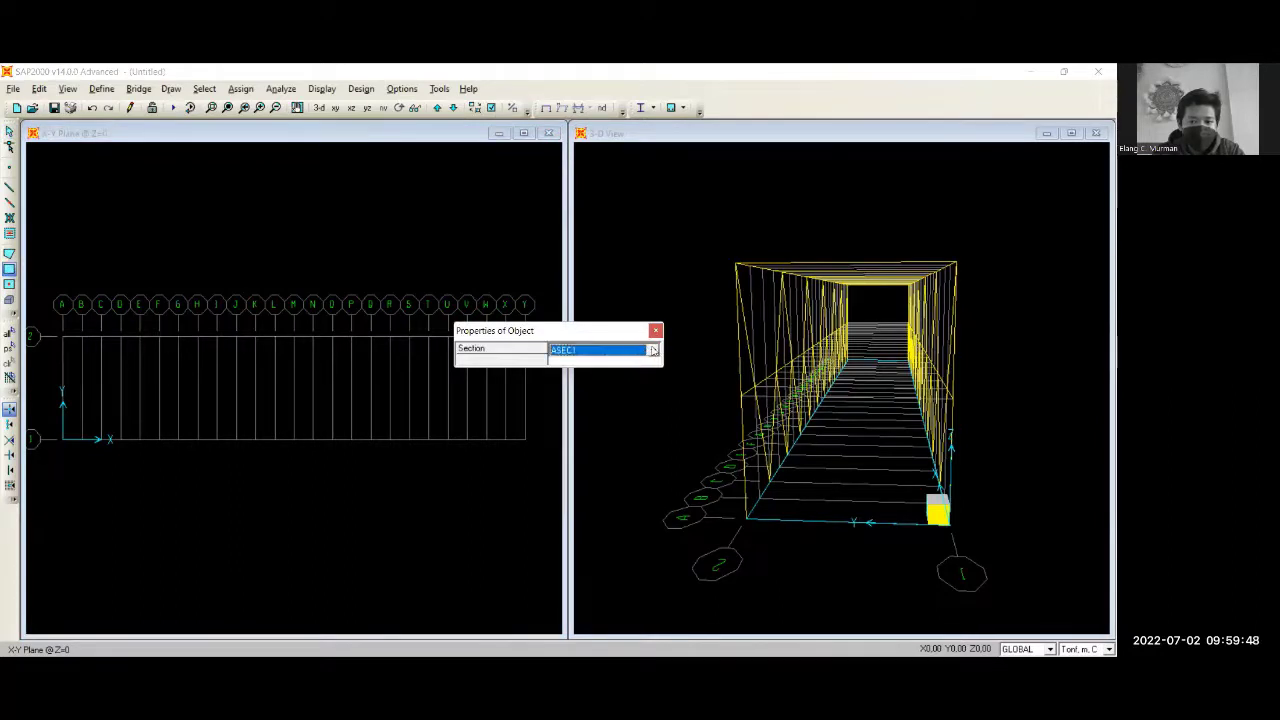
pyautogui.click(653, 350)
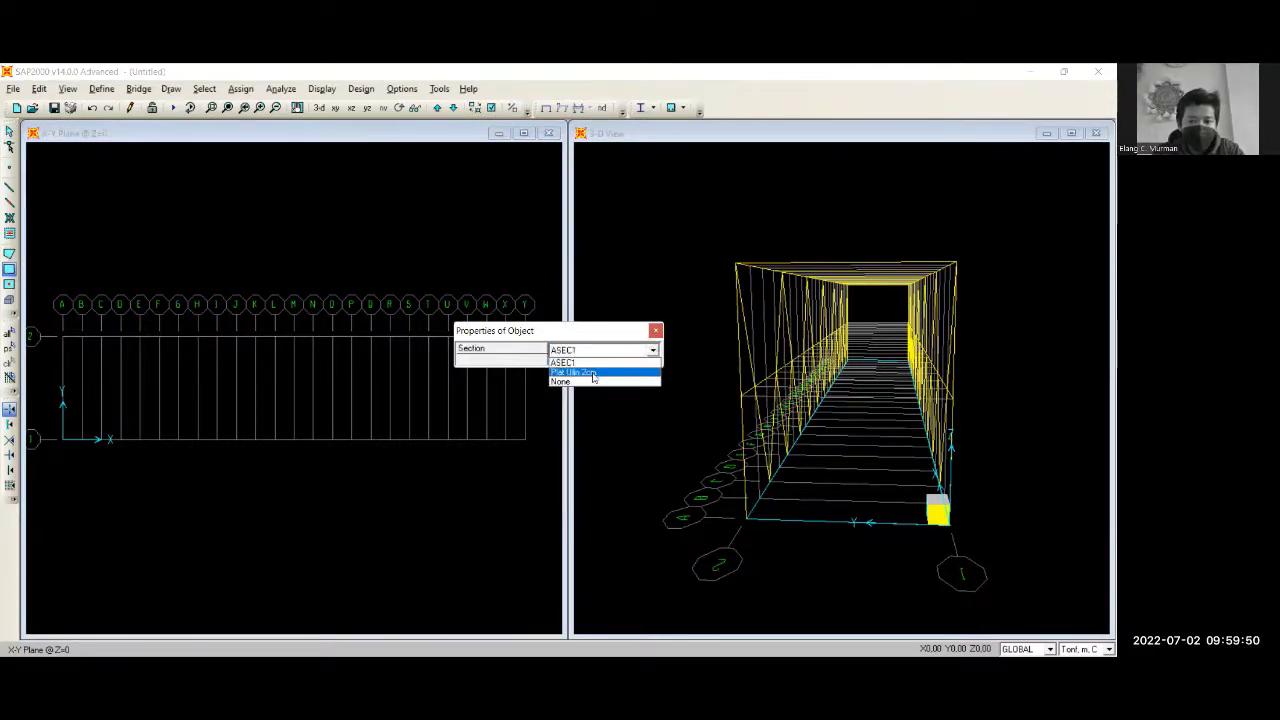
pyautogui.click(593, 374)
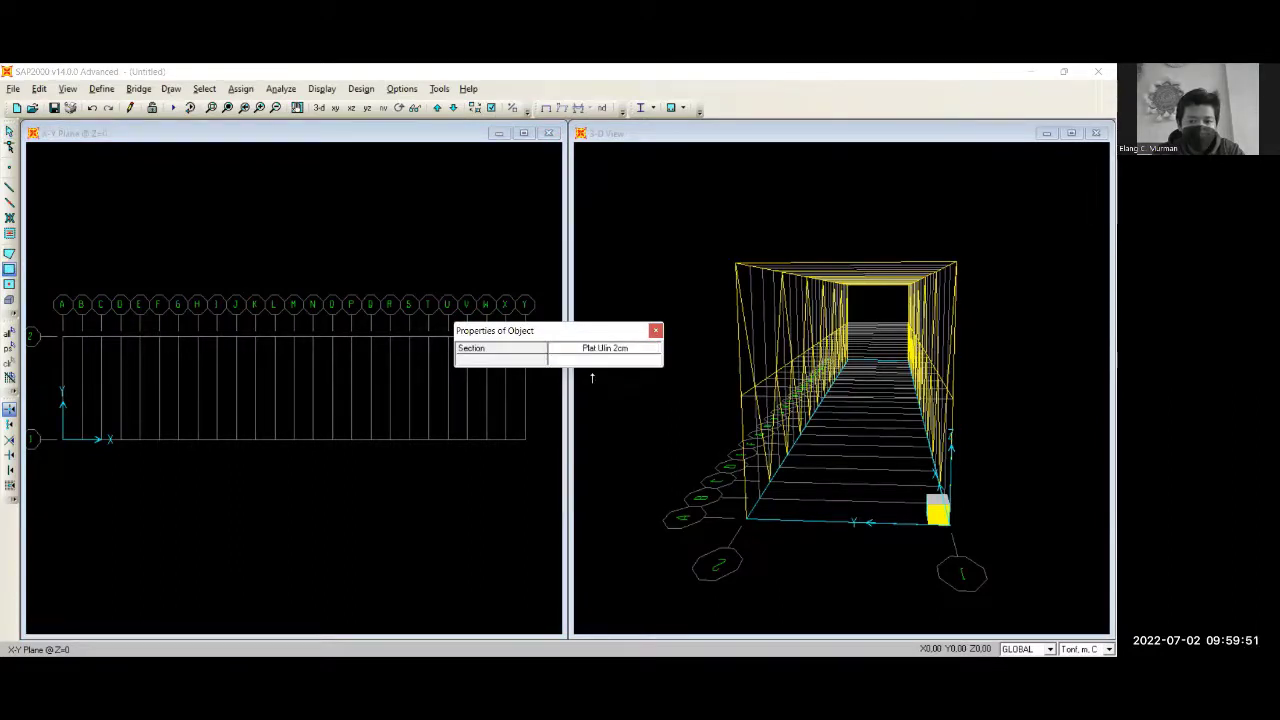
pyautogui.click(655, 331)
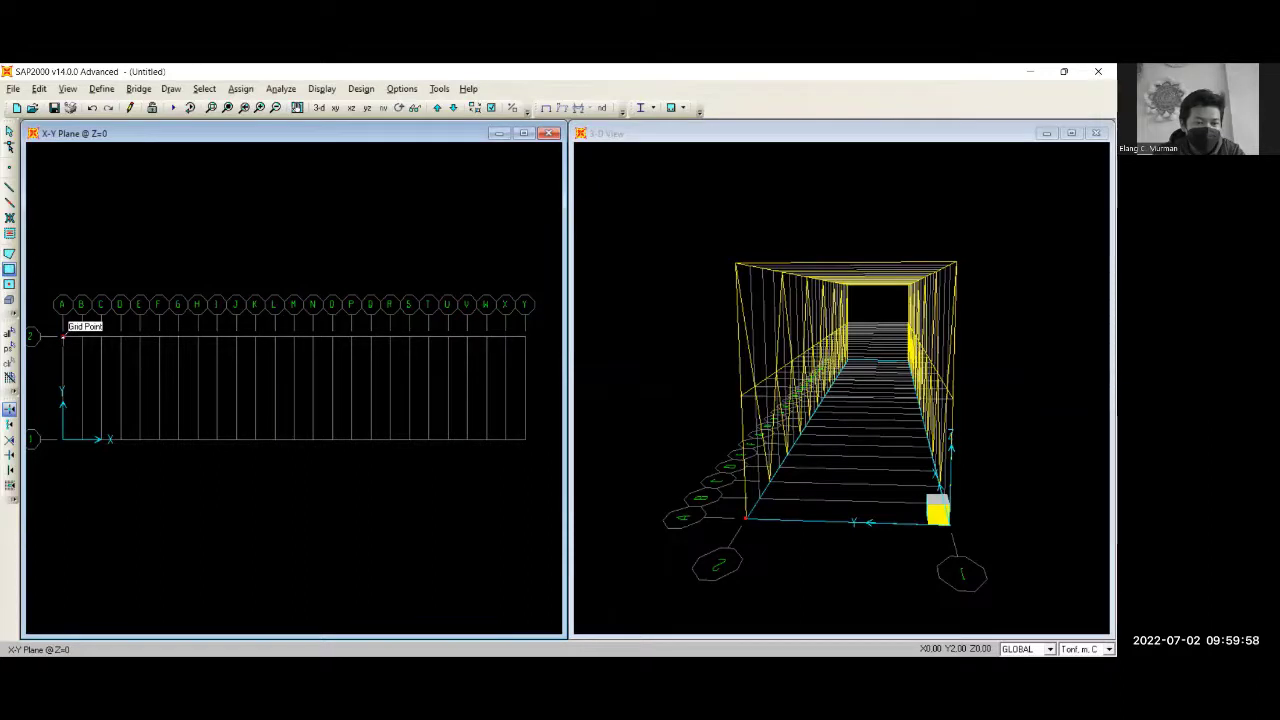
pyautogui.click(62, 336)
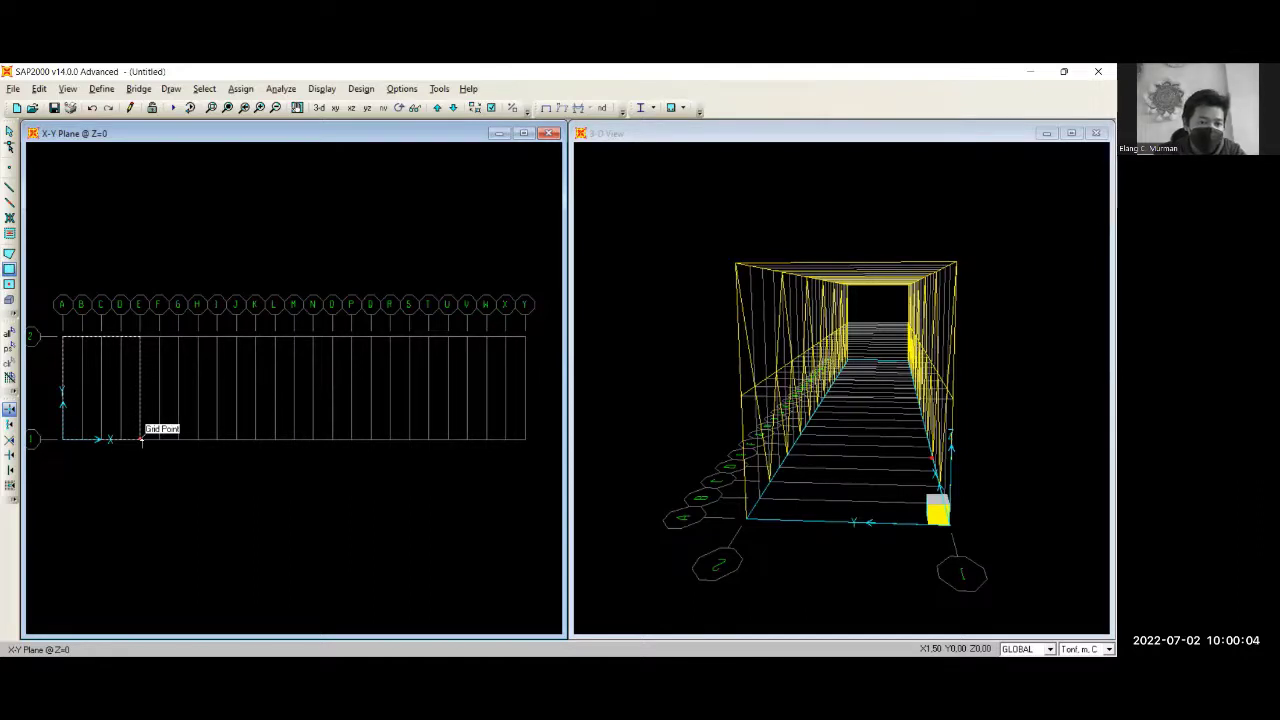
pyautogui.click(142, 441)
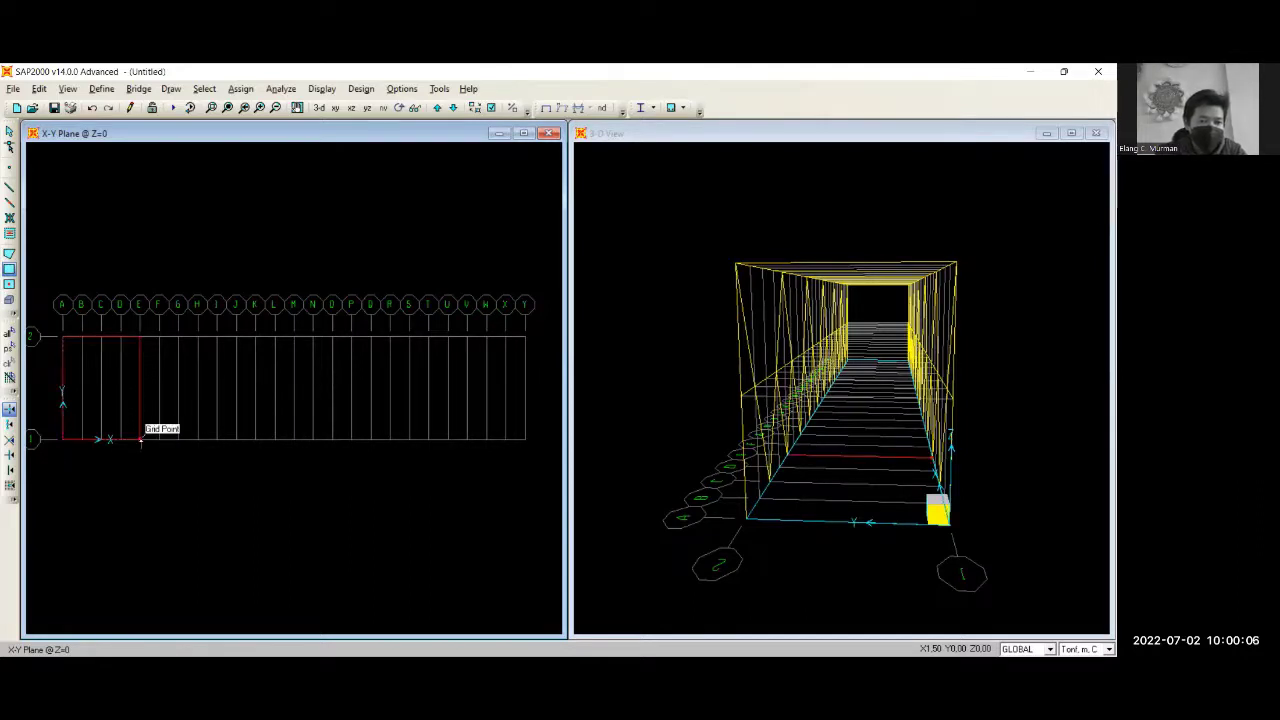
# Draw three more rectangular deck areas between grids 2 and 1 at Z=0, spanning grids E to I, I to M and M to Q
pyautogui.click(139, 341)
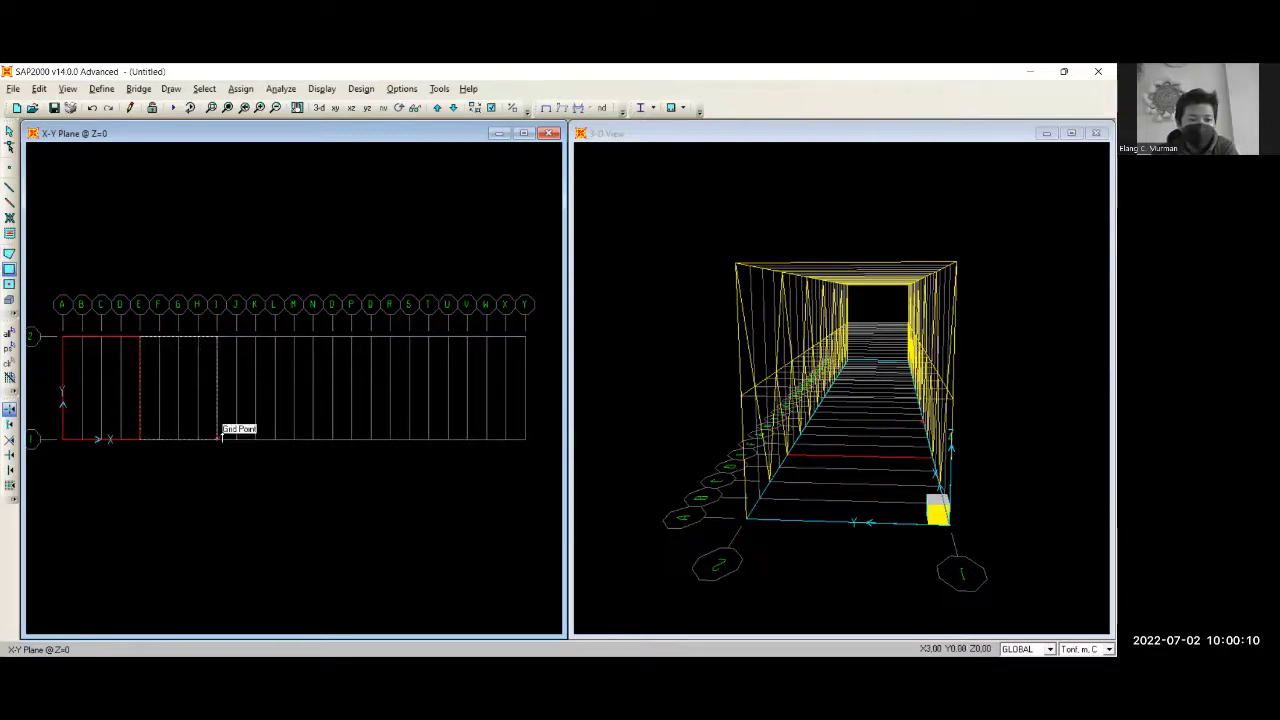
pyautogui.click(217, 438)
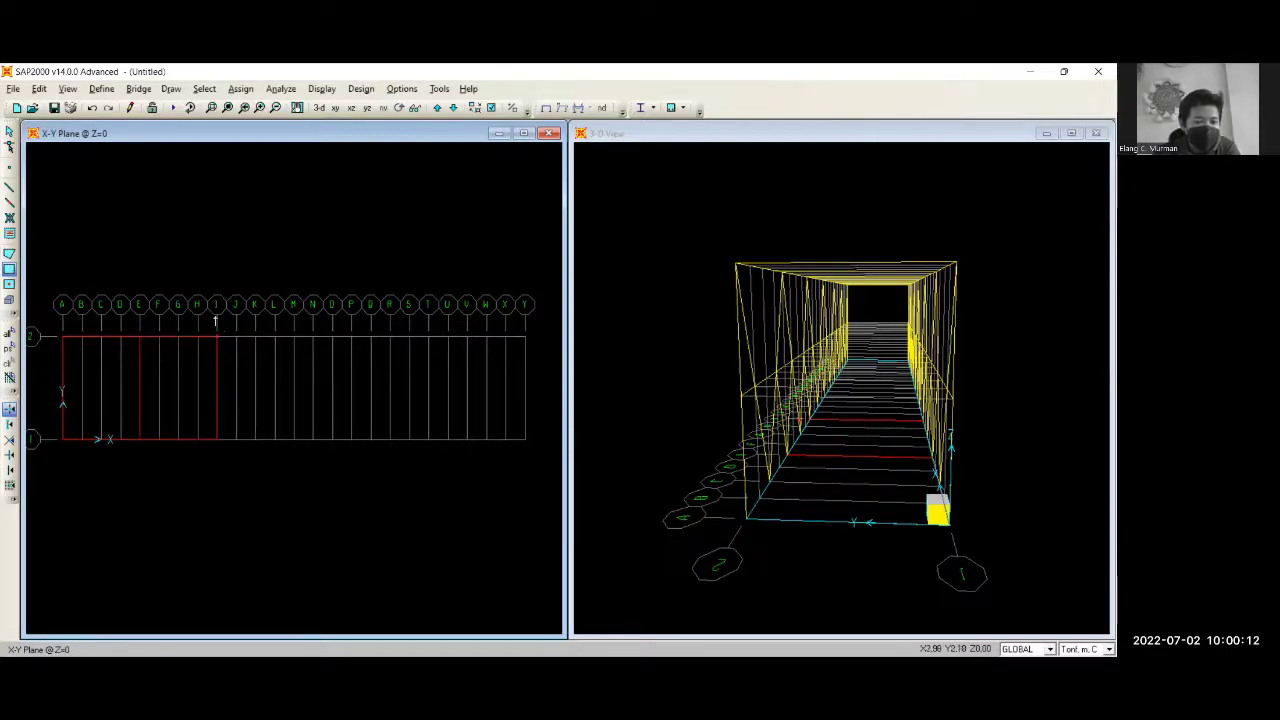
pyautogui.click(216, 337)
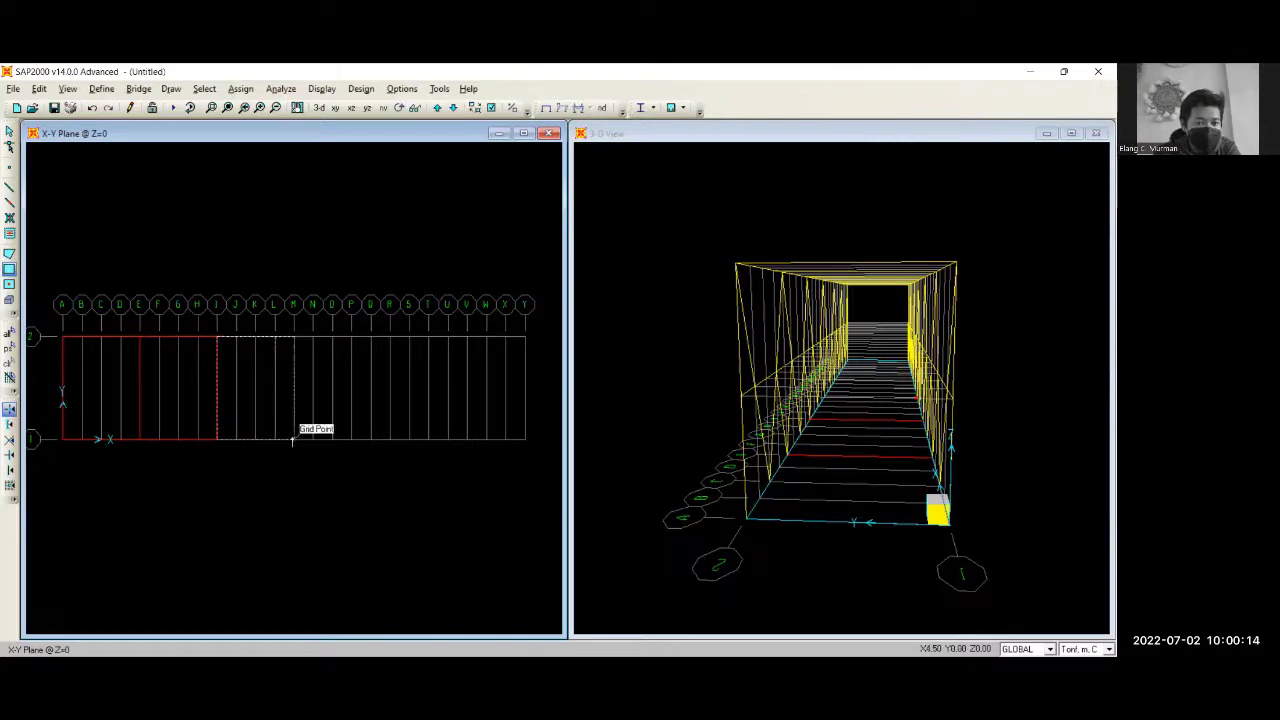
pyautogui.click(294, 438)
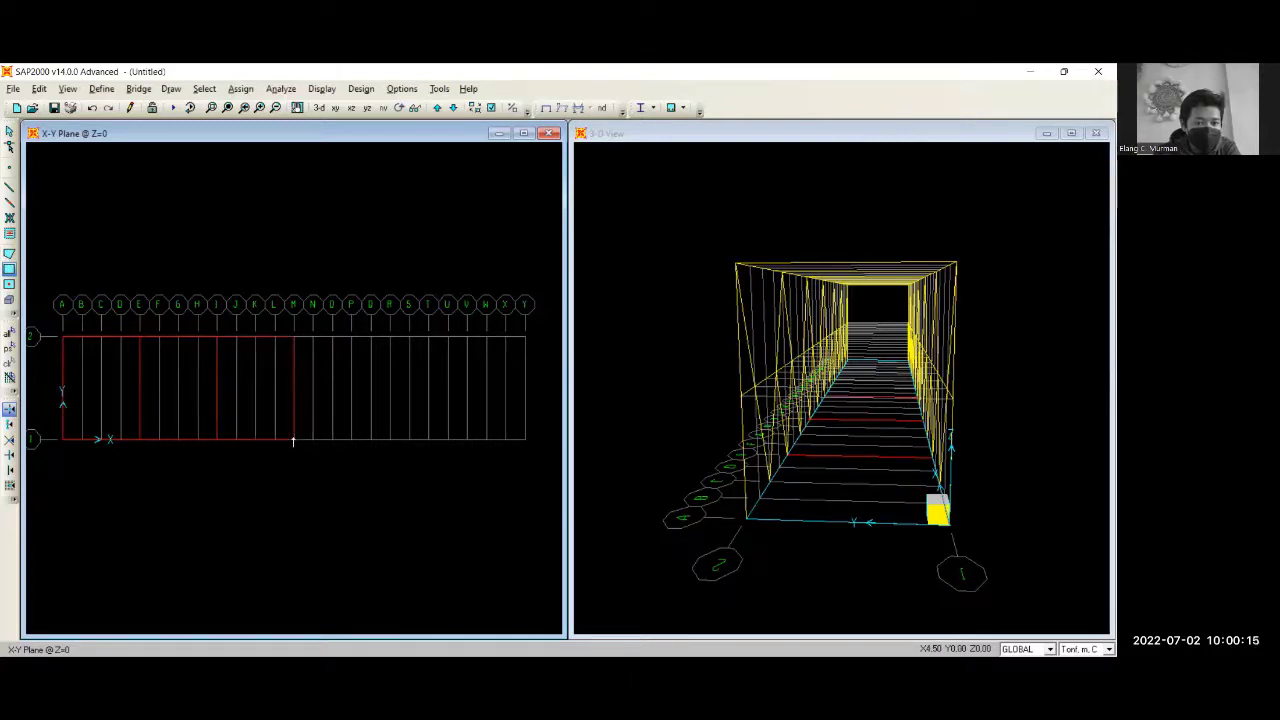
pyautogui.click(294, 338)
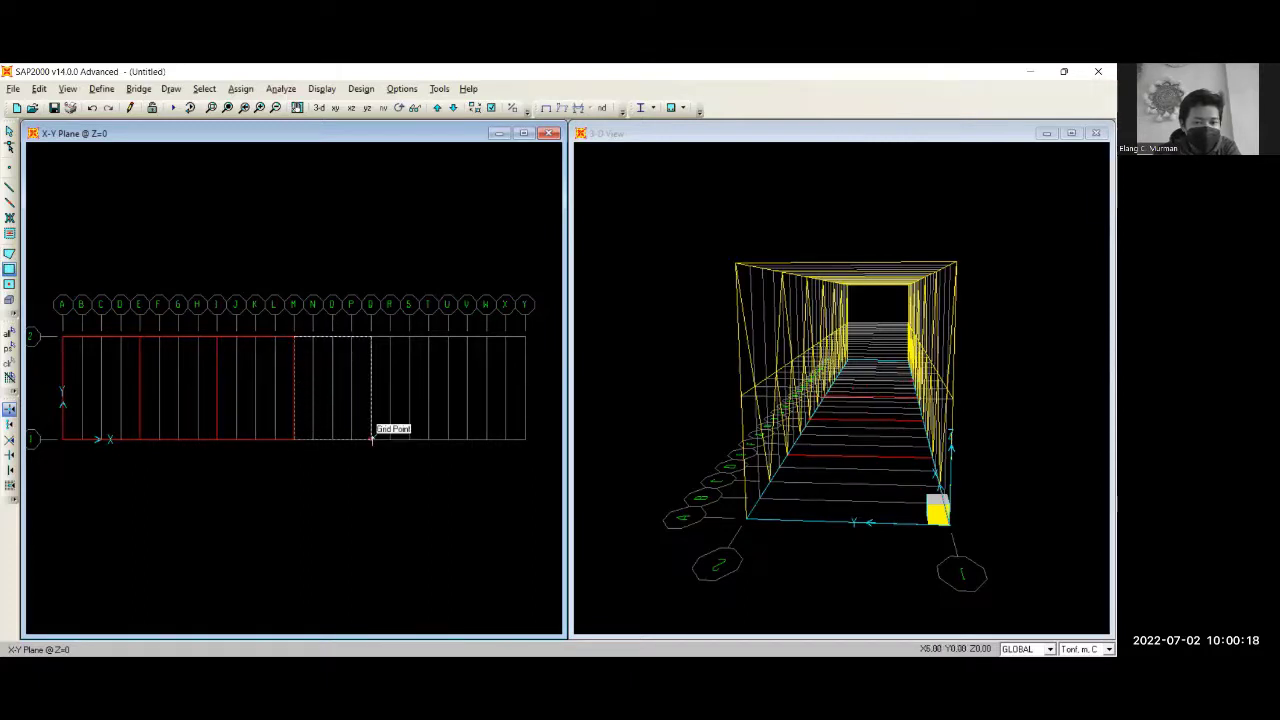
pyautogui.click(371, 438)
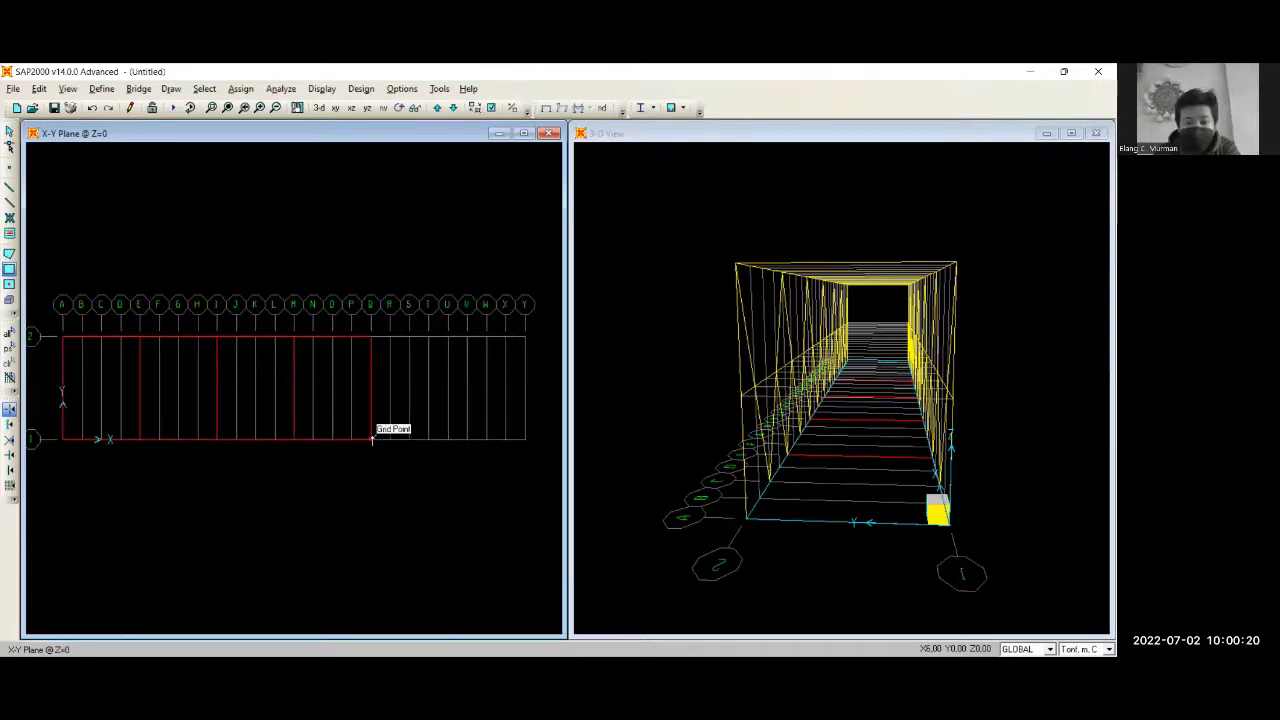
# Draw two more rectangular deck areas between grids 2 and 1 at Z=0, spanning grids Q to U and U to Y
pyautogui.click(371, 337)
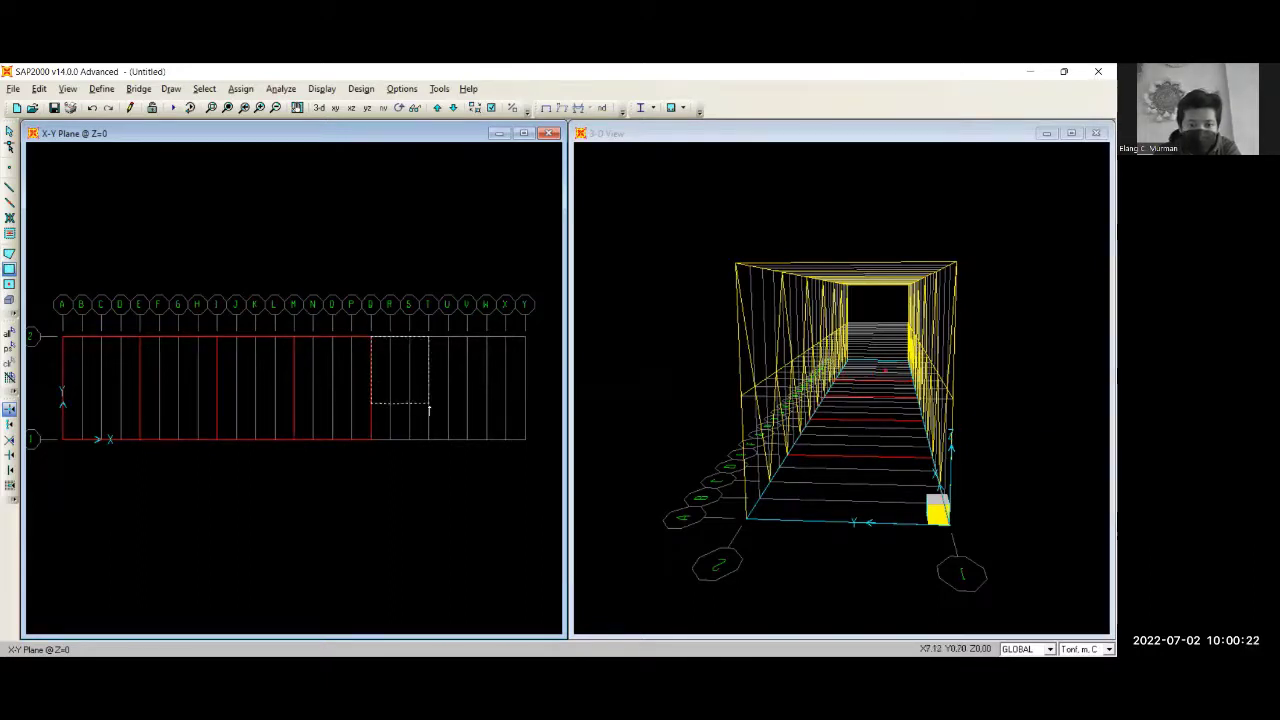
pyautogui.click(447, 437)
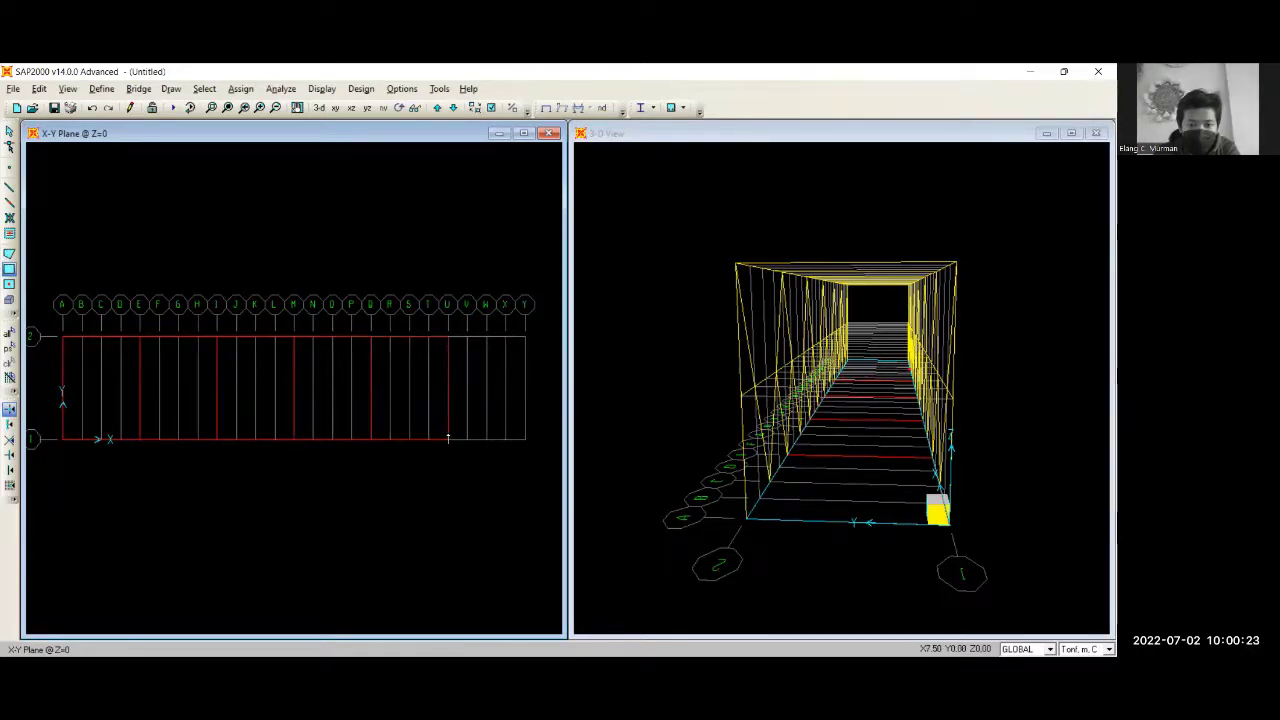
pyautogui.click(447, 337)
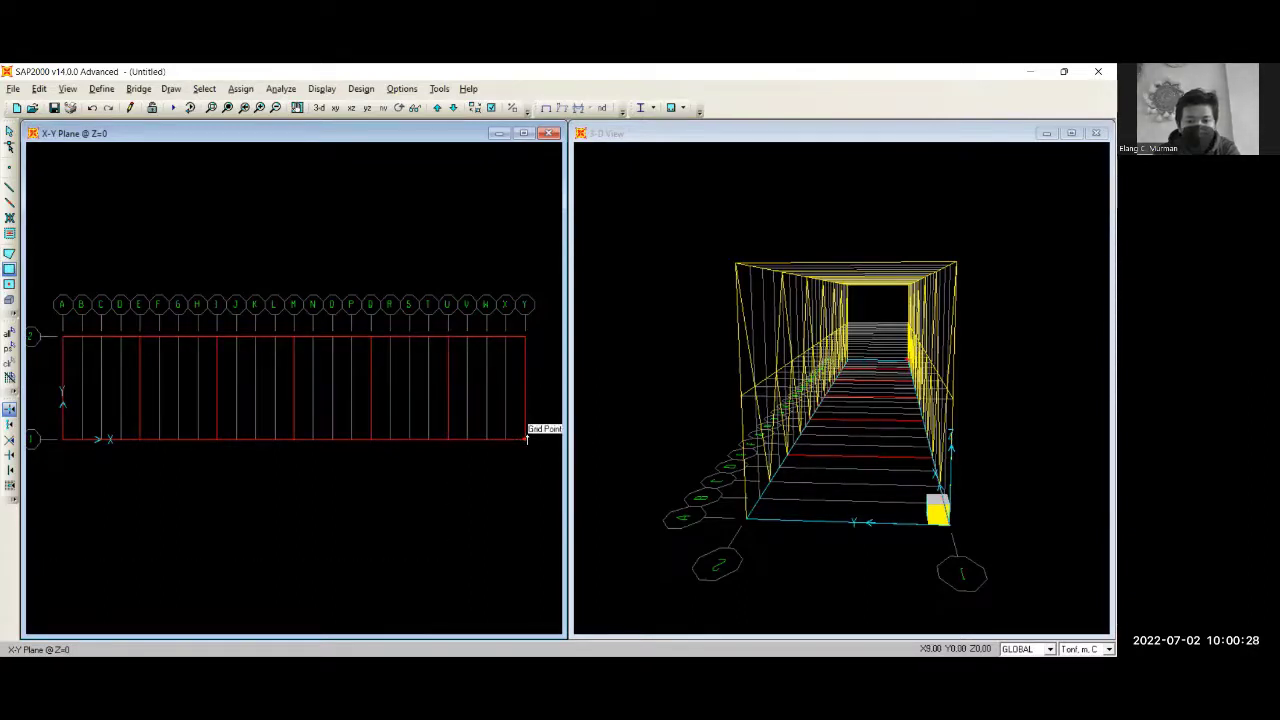
pyautogui.click(526, 437)
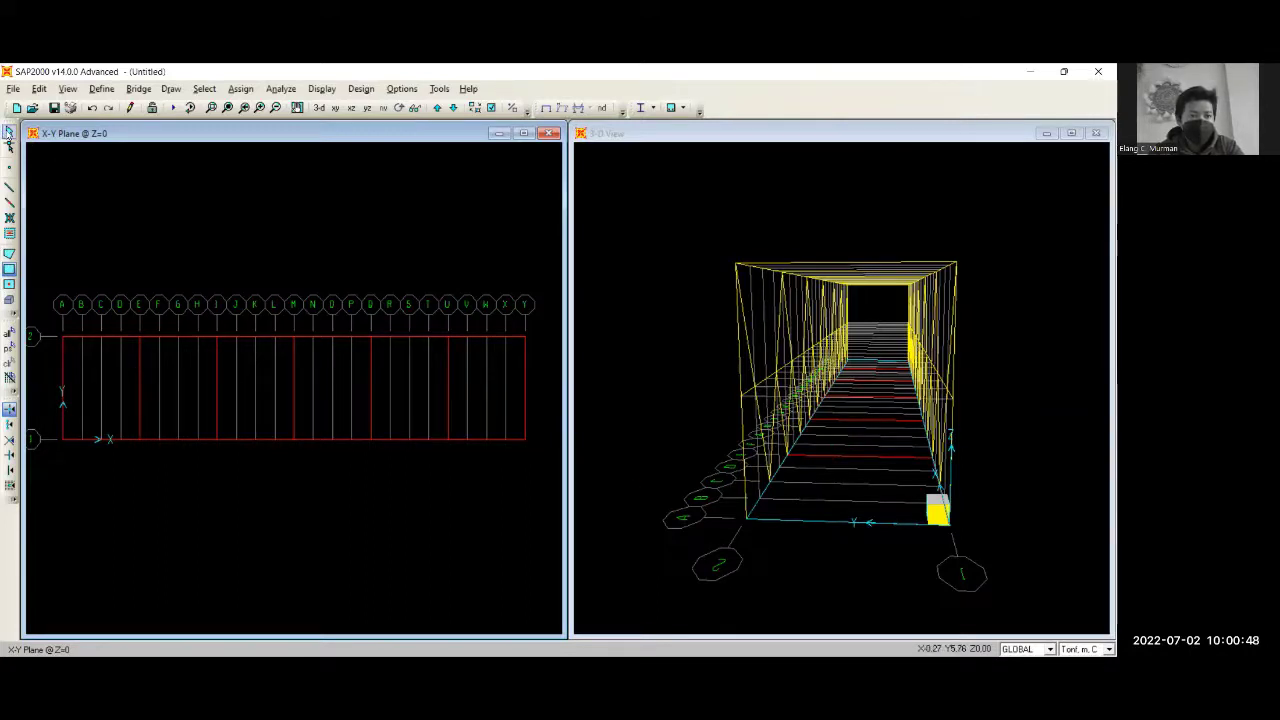
# Assign a uniform shell load of 0.185 in Tonf, m units under the DEAD pattern to all six deck areas, adding to existing loads
pyautogui.click(8, 131)
pyautogui.click(100, 388)
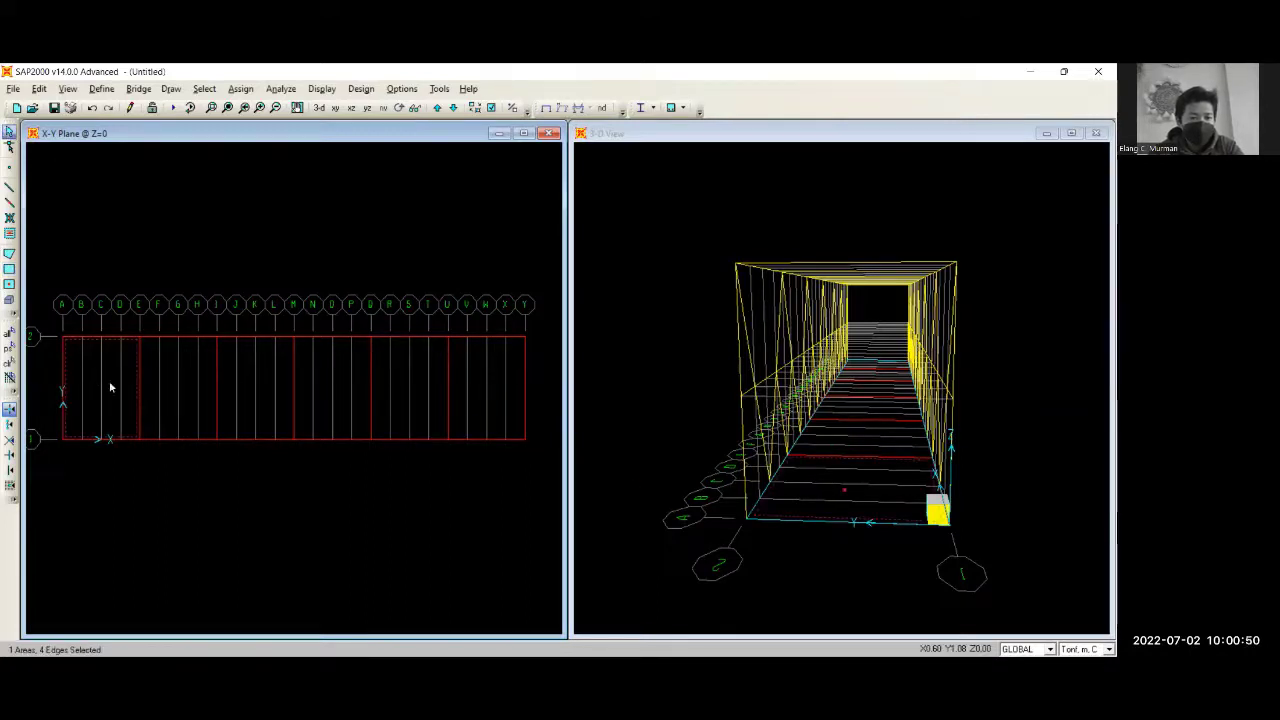
pyautogui.click(173, 384)
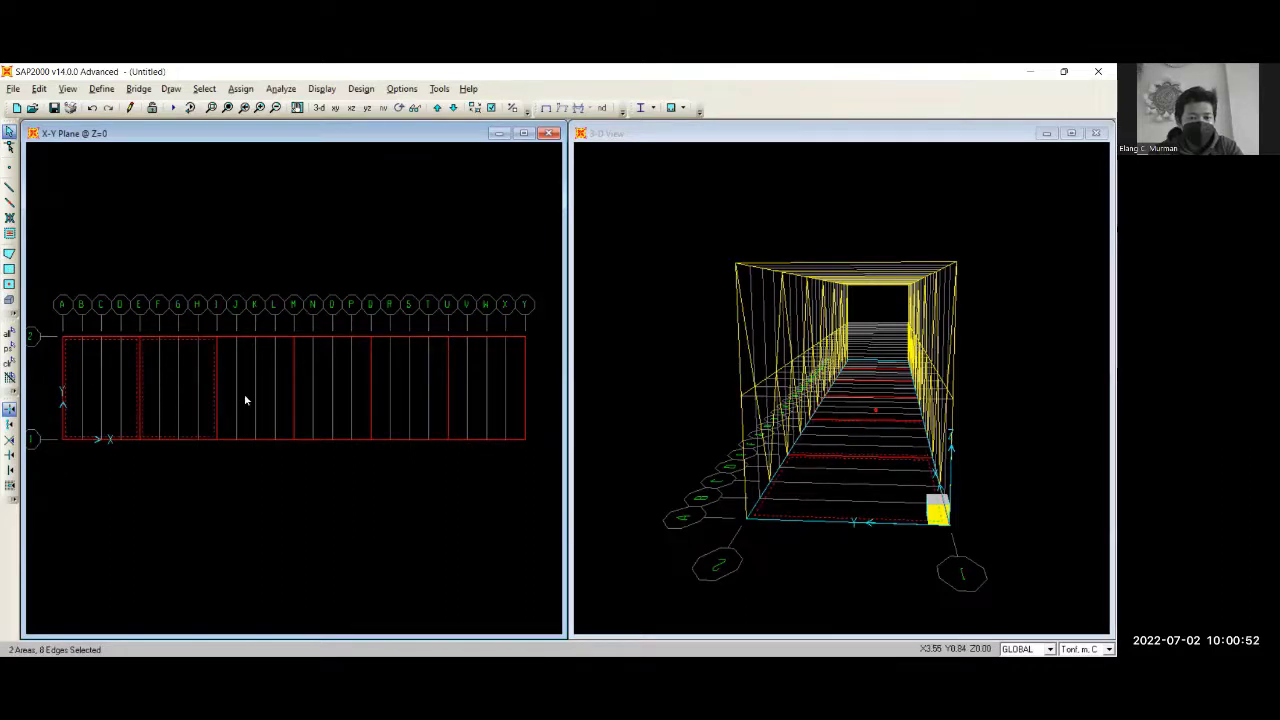
pyautogui.click(245, 399)
pyautogui.click(323, 392)
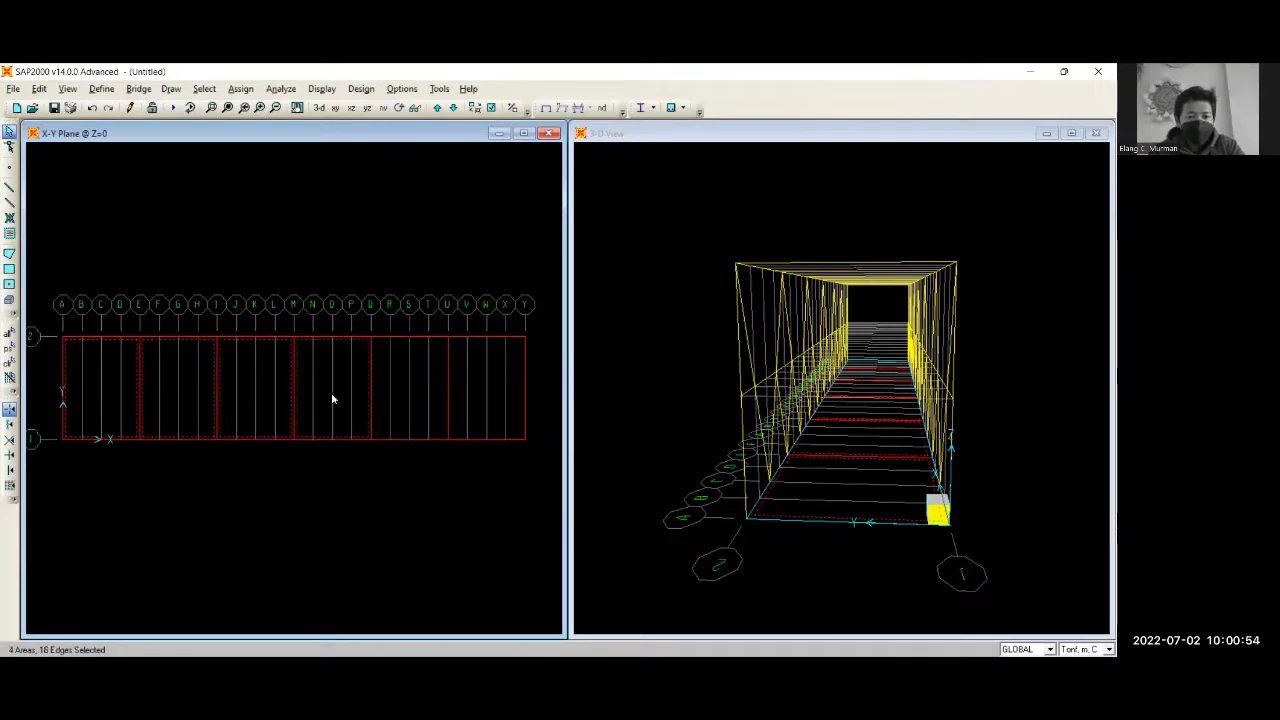
pyautogui.click(405, 392)
pyautogui.click(460, 380)
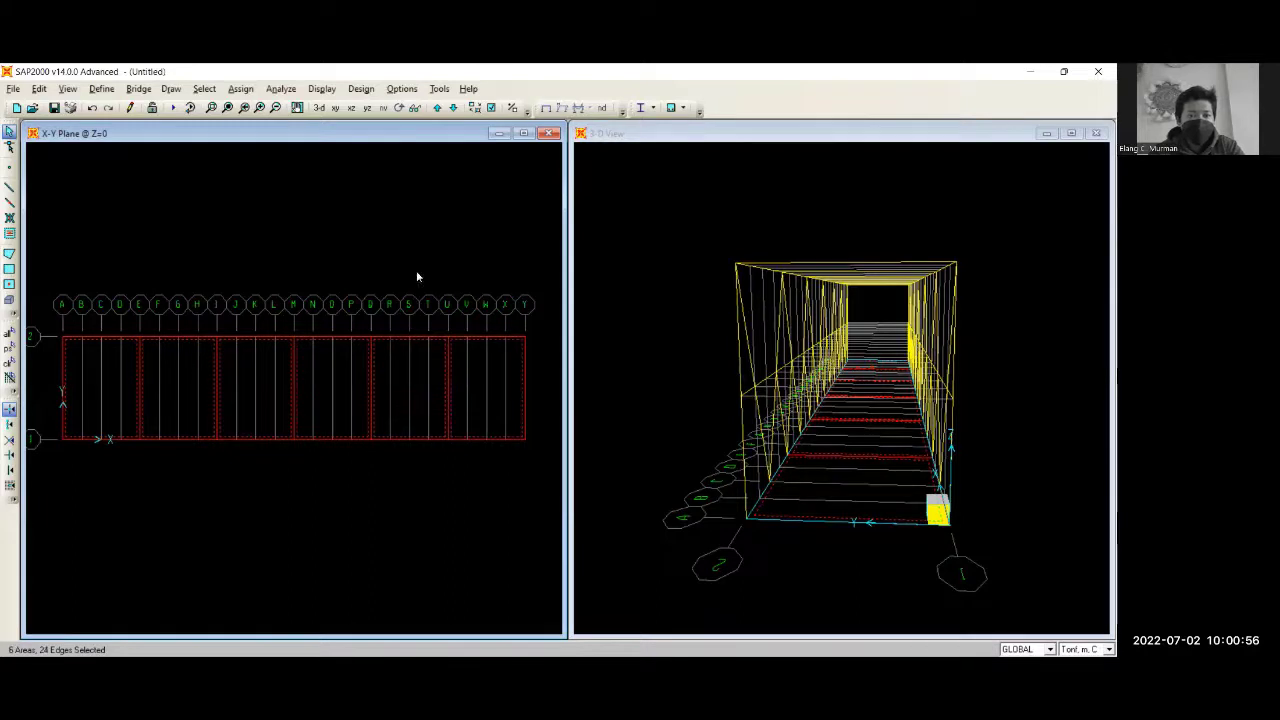
pyautogui.click(238, 89)
pyautogui.moveTo(386, 309)
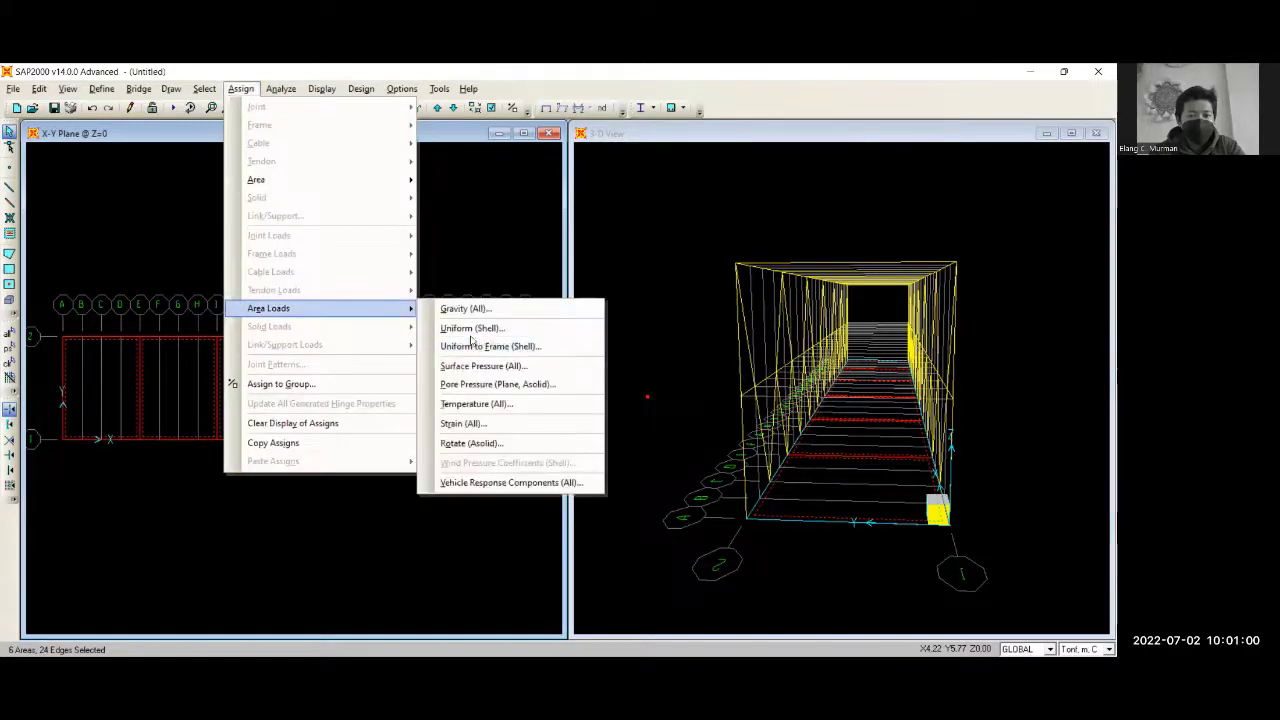
pyautogui.click(472, 329)
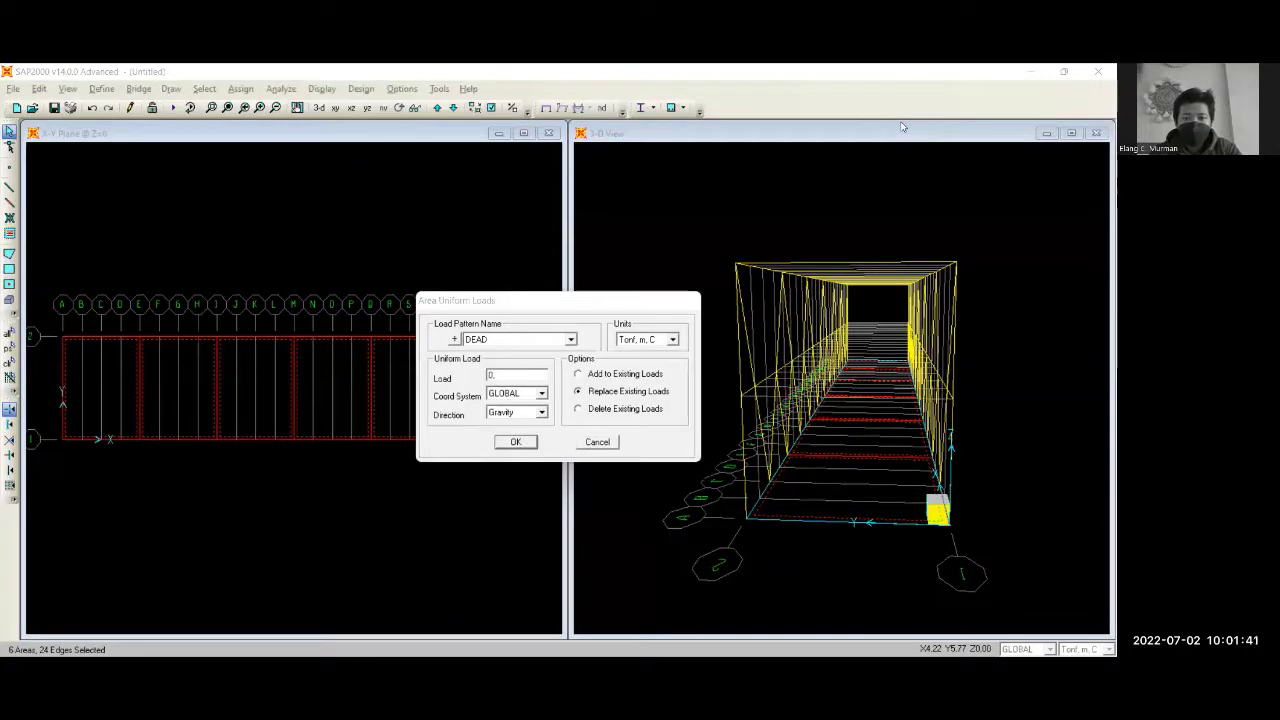
pyautogui.doubleClick(500, 375)
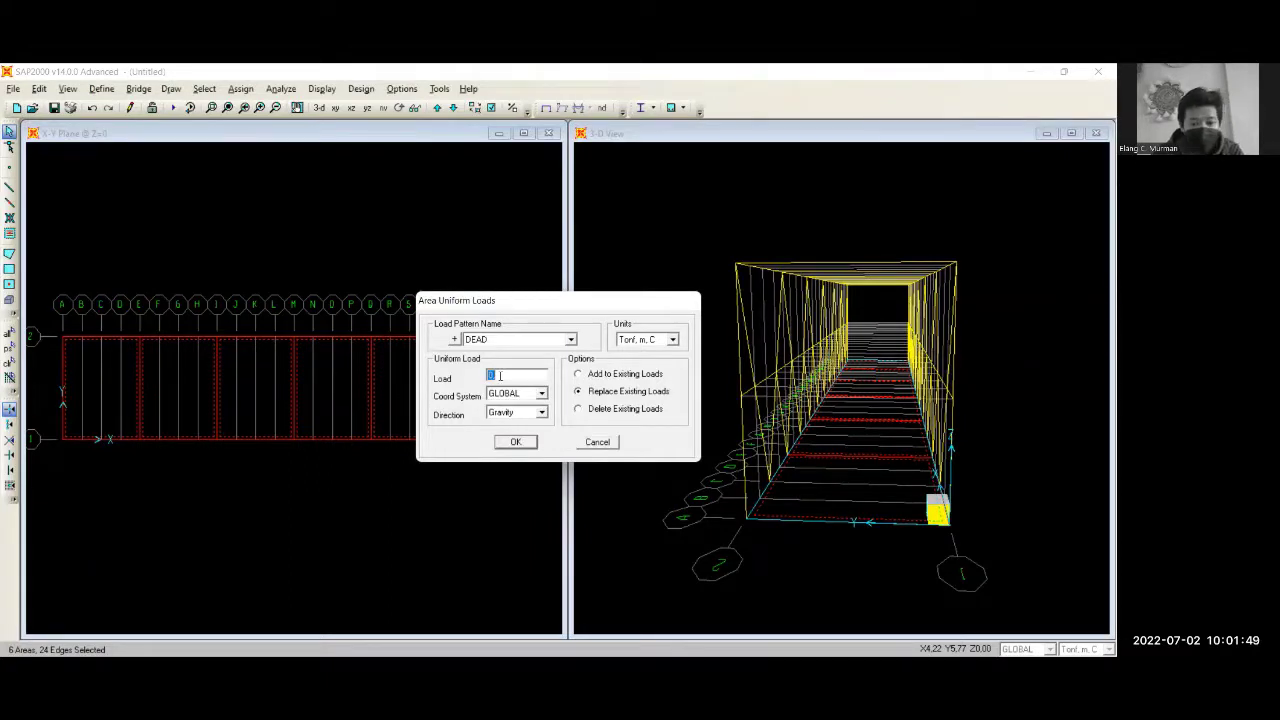
pyautogui.write('1.')
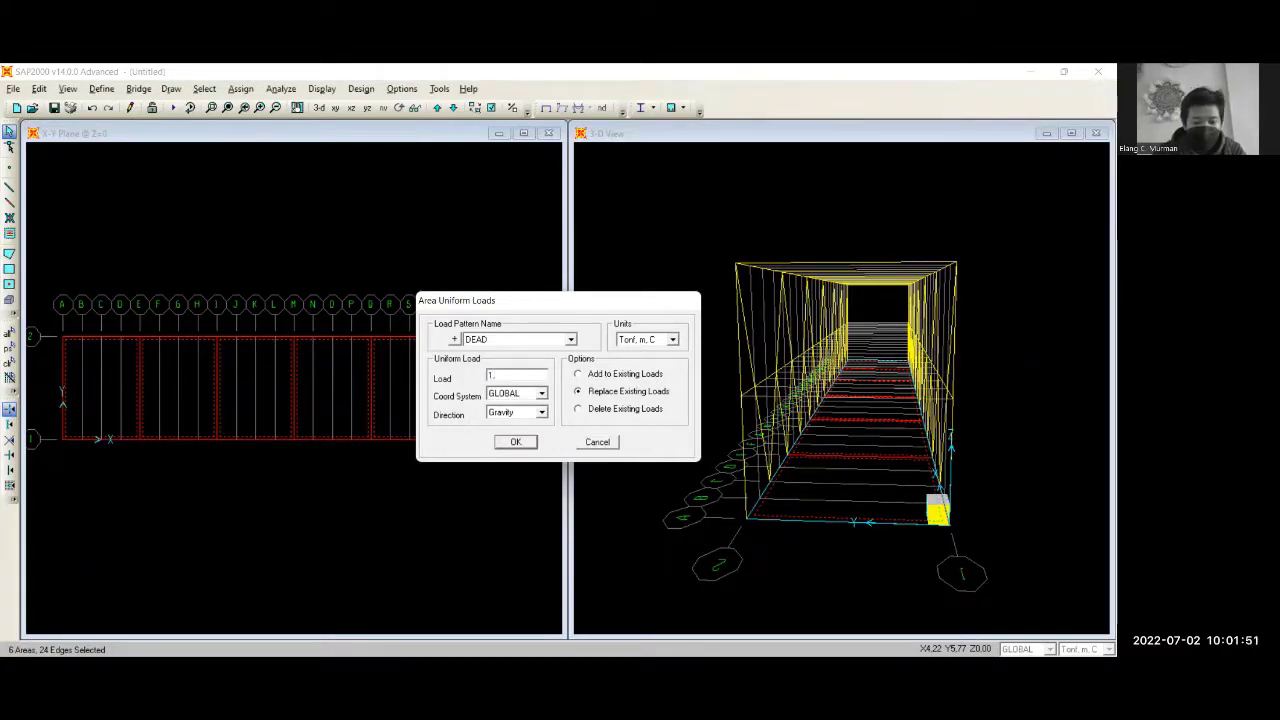
pyautogui.write('85')
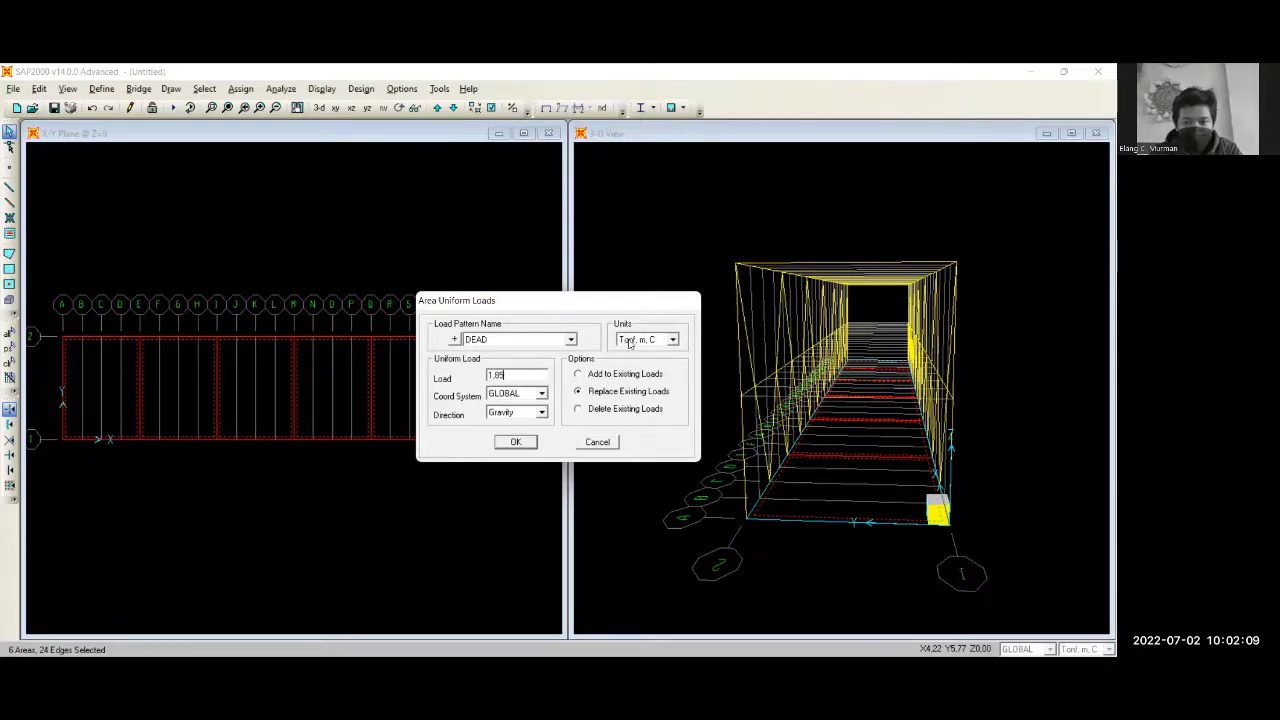
pyautogui.press('BackSpace')
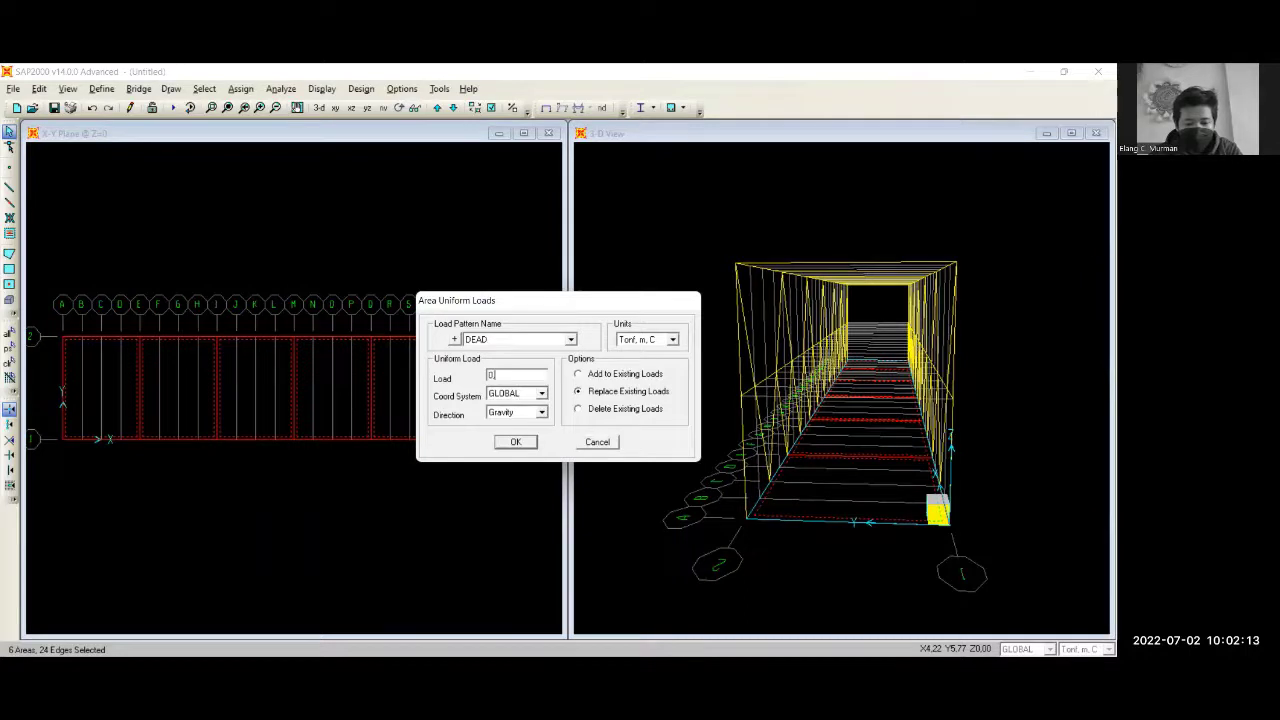
pyautogui.write('0.185')
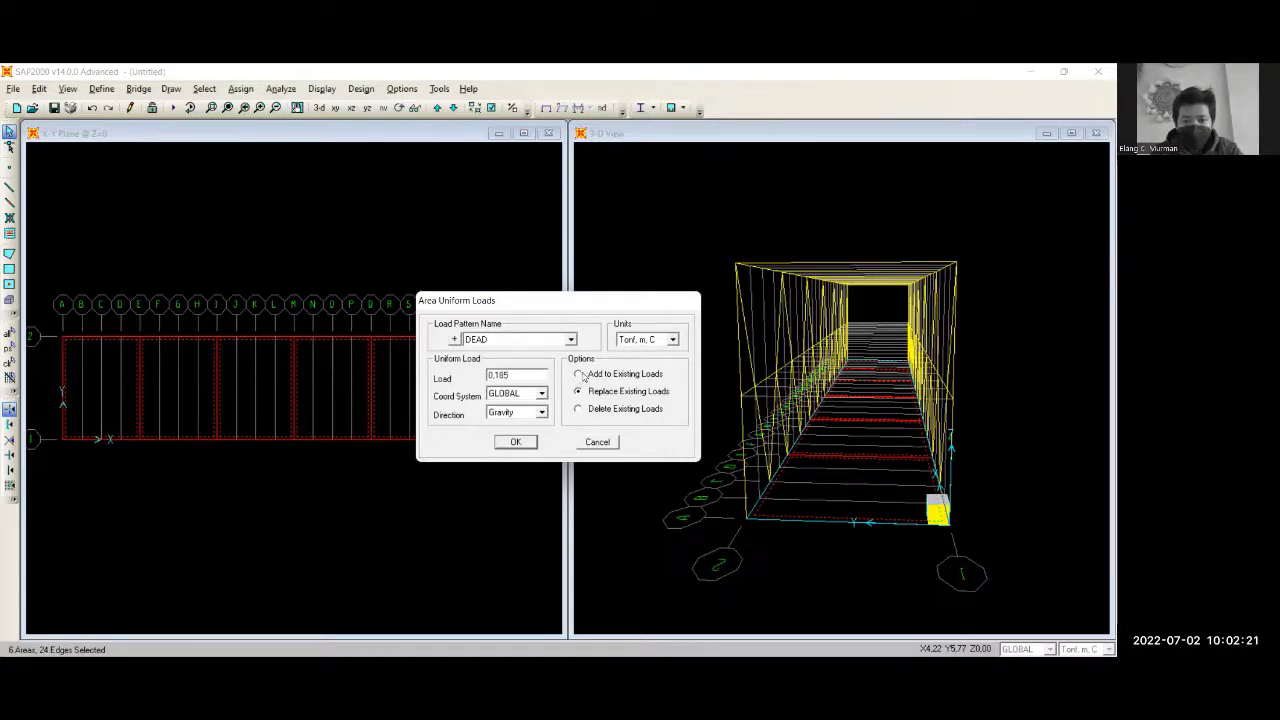
pyautogui.click(579, 374)
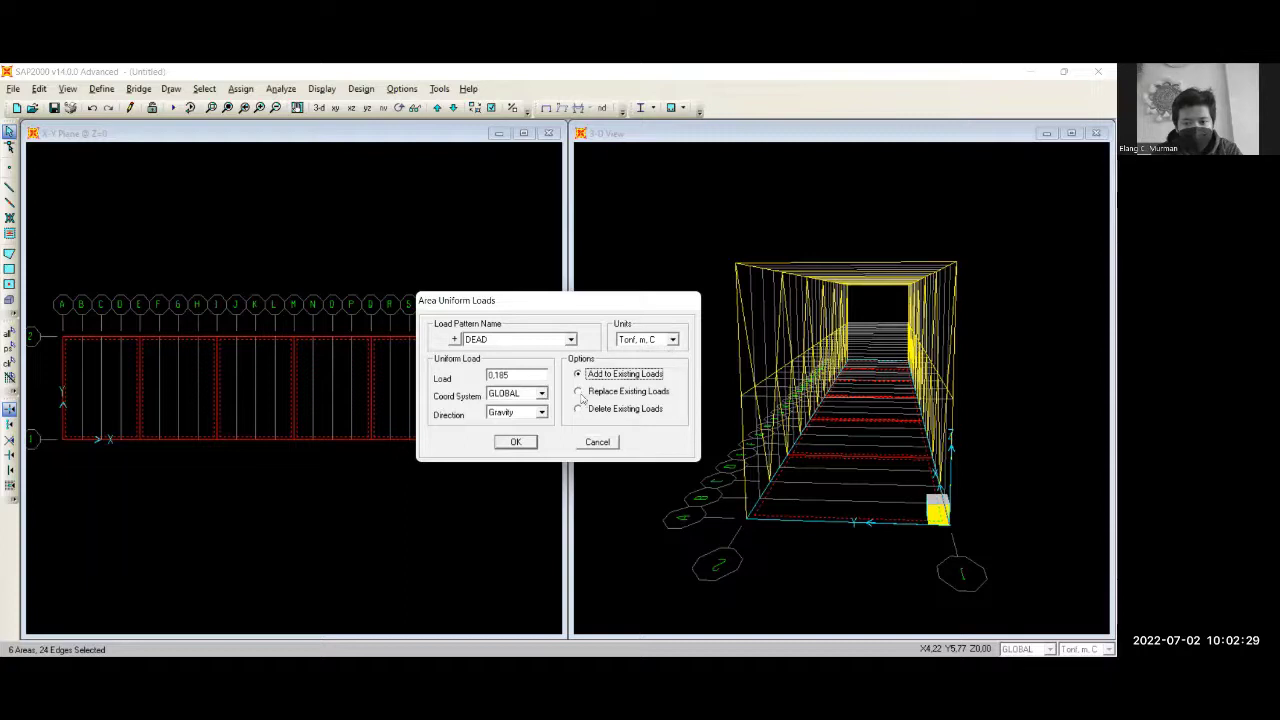
pyautogui.click(522, 443)
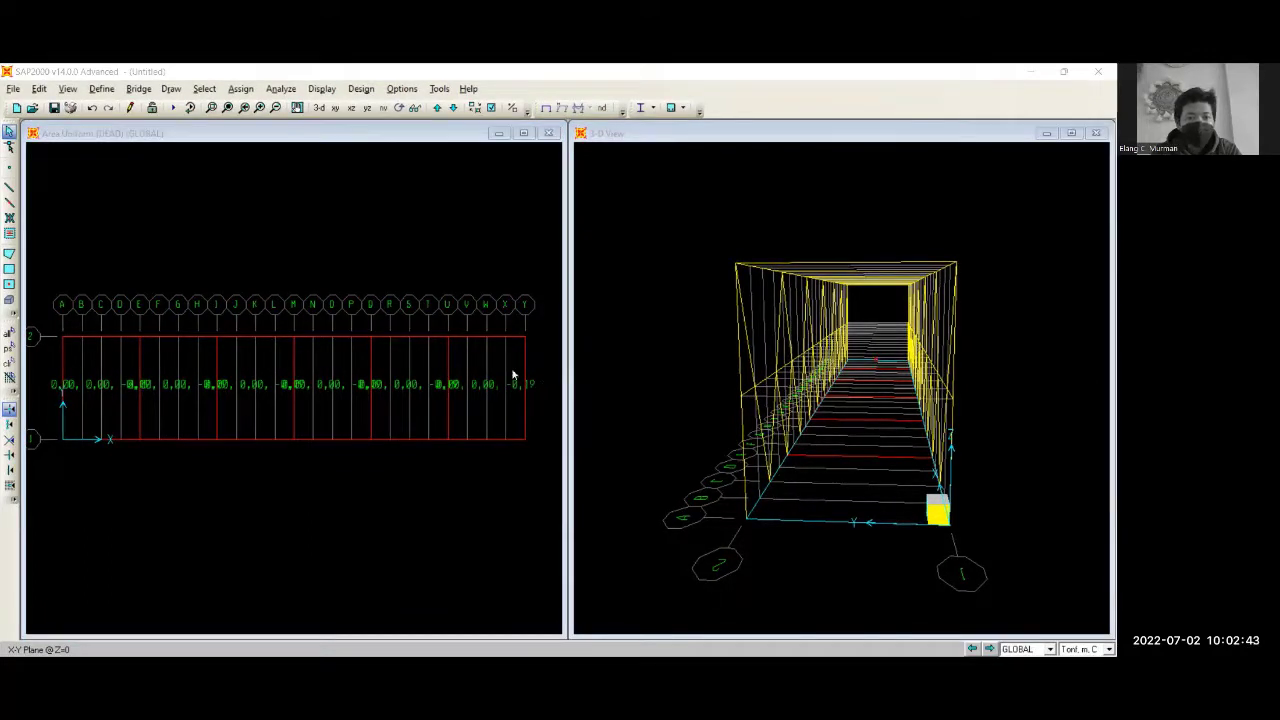
pyautogui.click(242, 89)
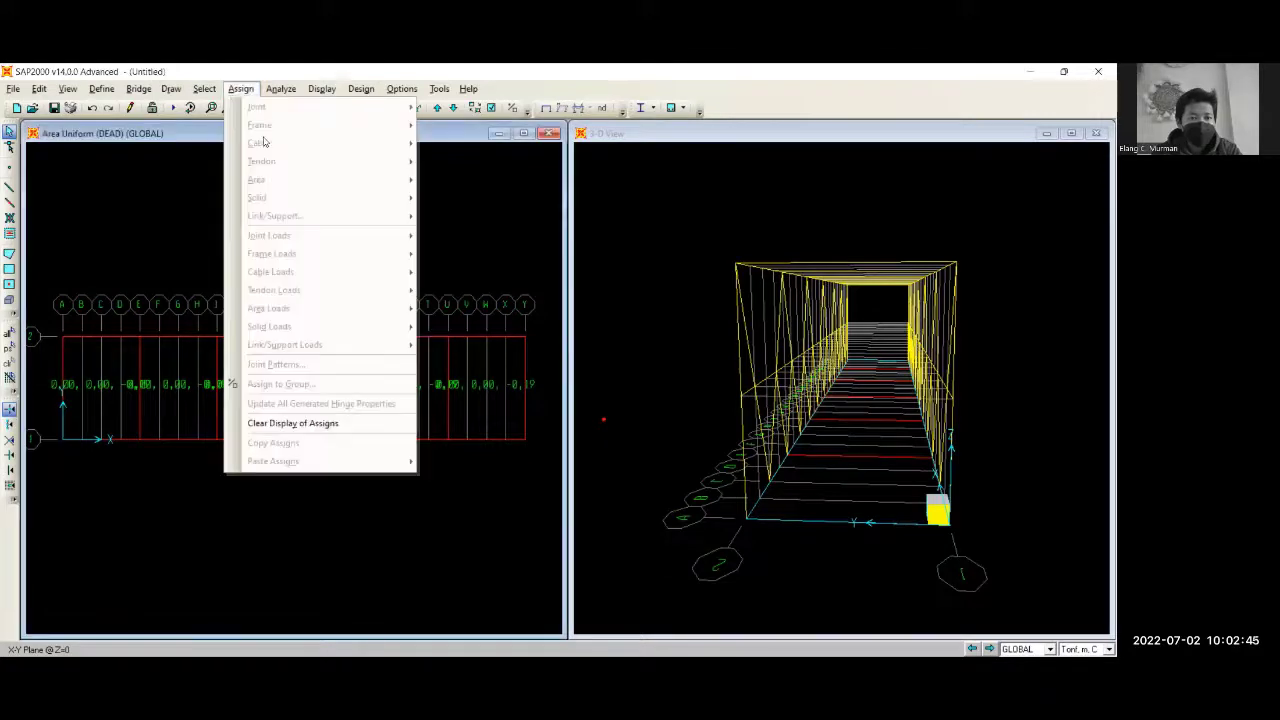
pyautogui.click(112, 346)
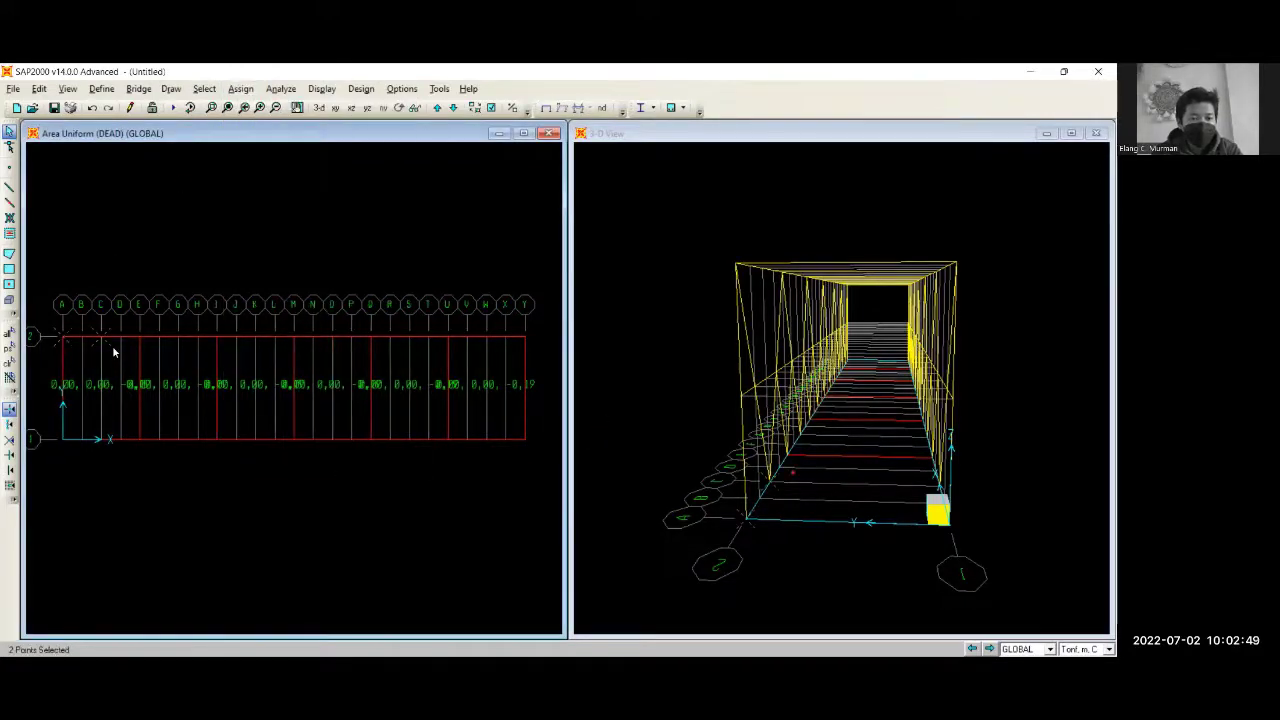
pyautogui.click(61, 340)
pyautogui.click(60, 337)
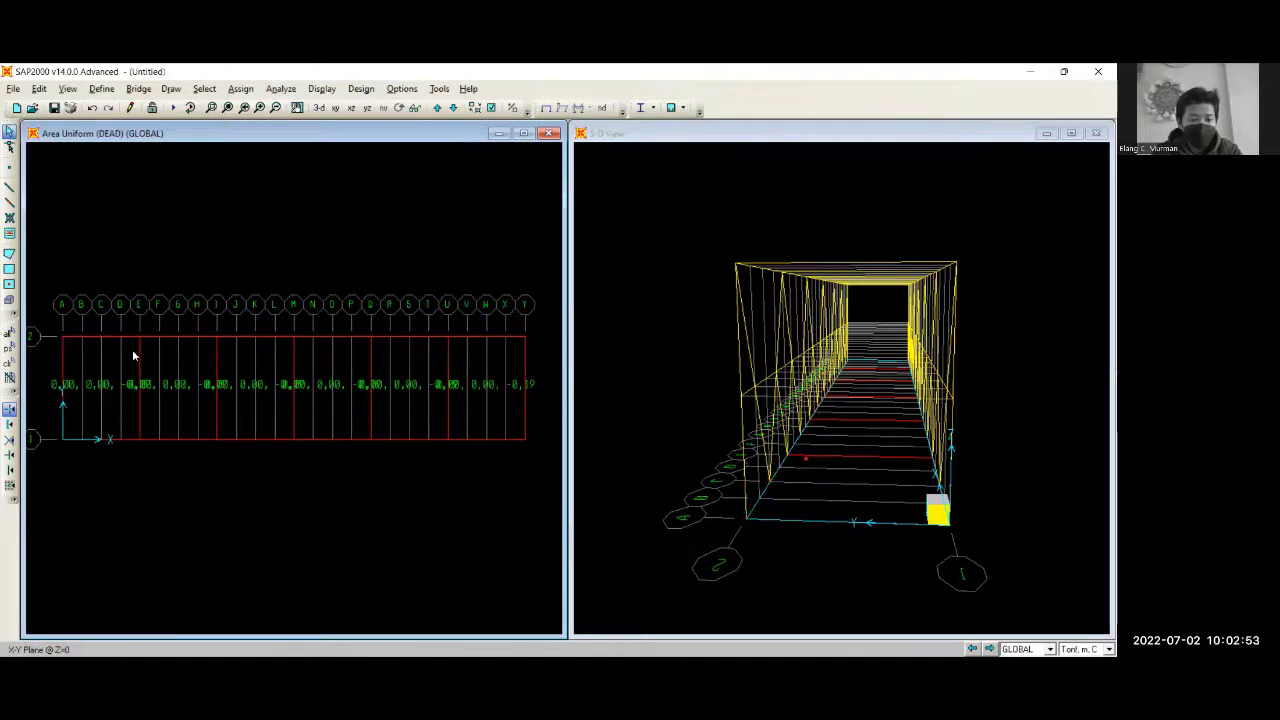
# Assign a uniform shell load of 0.7 in Tonf, m units under the LIVE pattern to all six deck areas, adding to existing loads
pyautogui.click(132, 349)
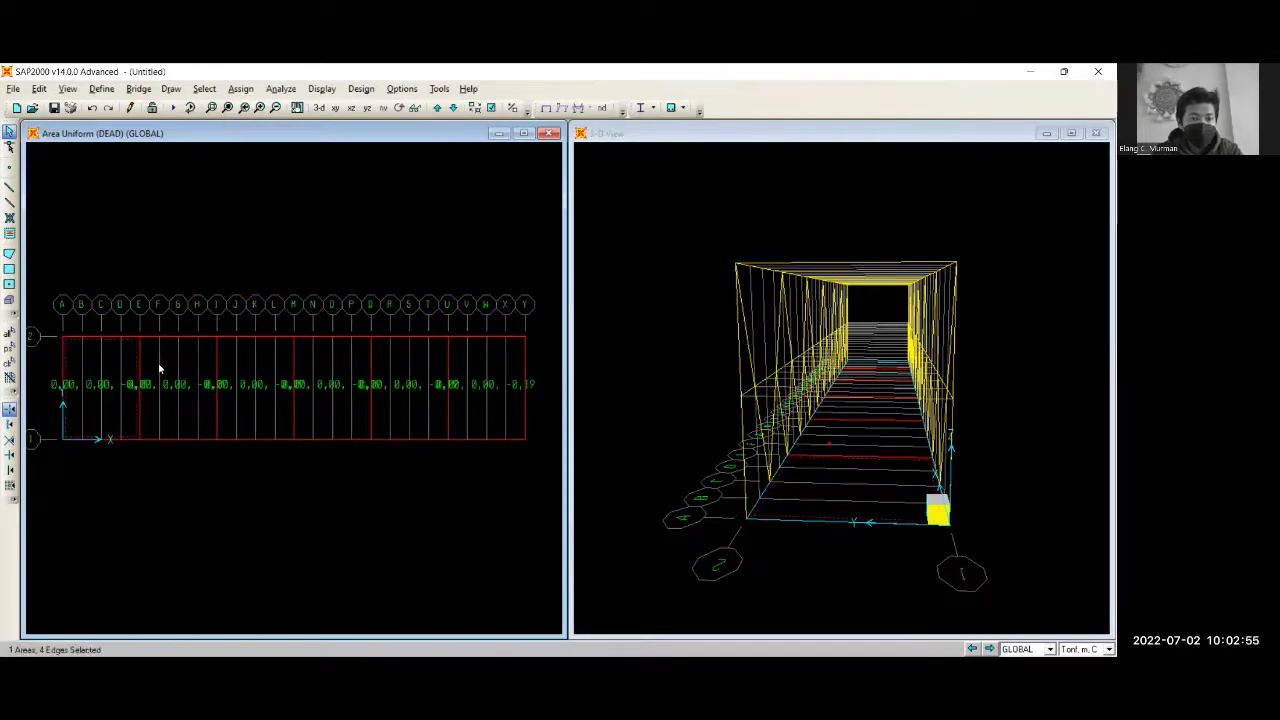
pyautogui.click(168, 365)
pyautogui.click(247, 360)
pyautogui.click(396, 352)
pyautogui.click(482, 352)
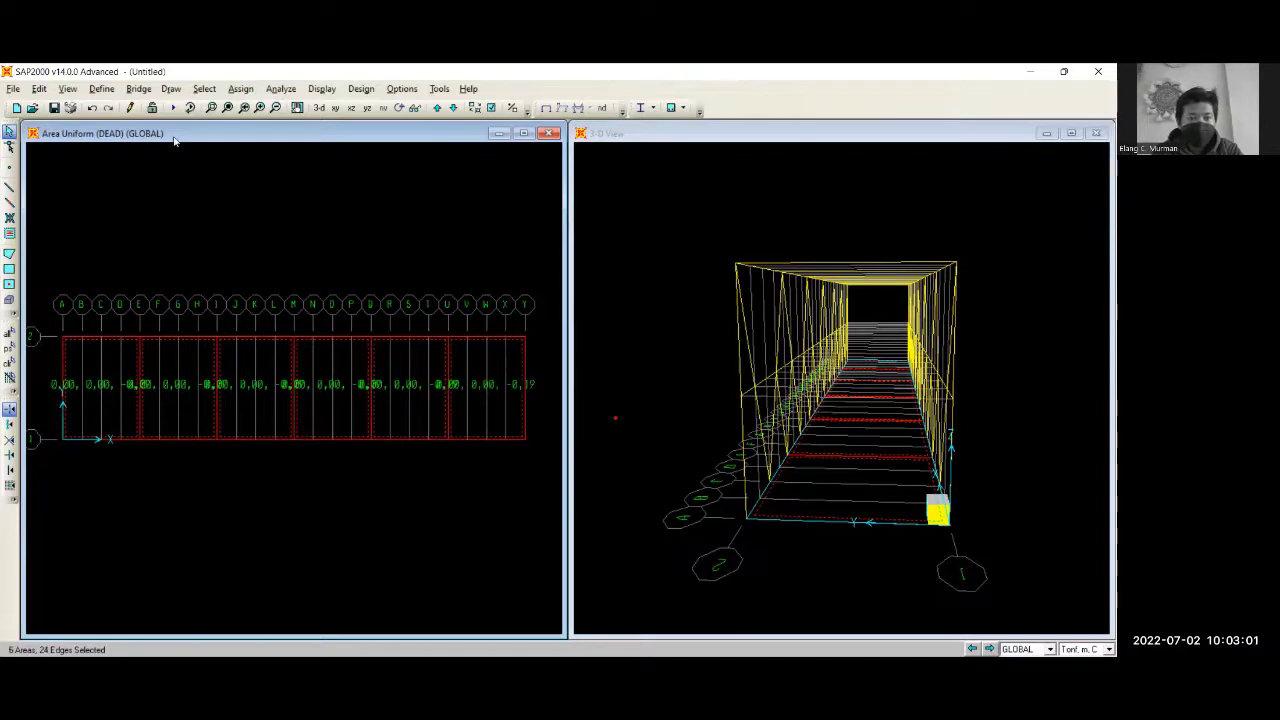
pyautogui.click(240, 89)
pyautogui.moveTo(335, 318)
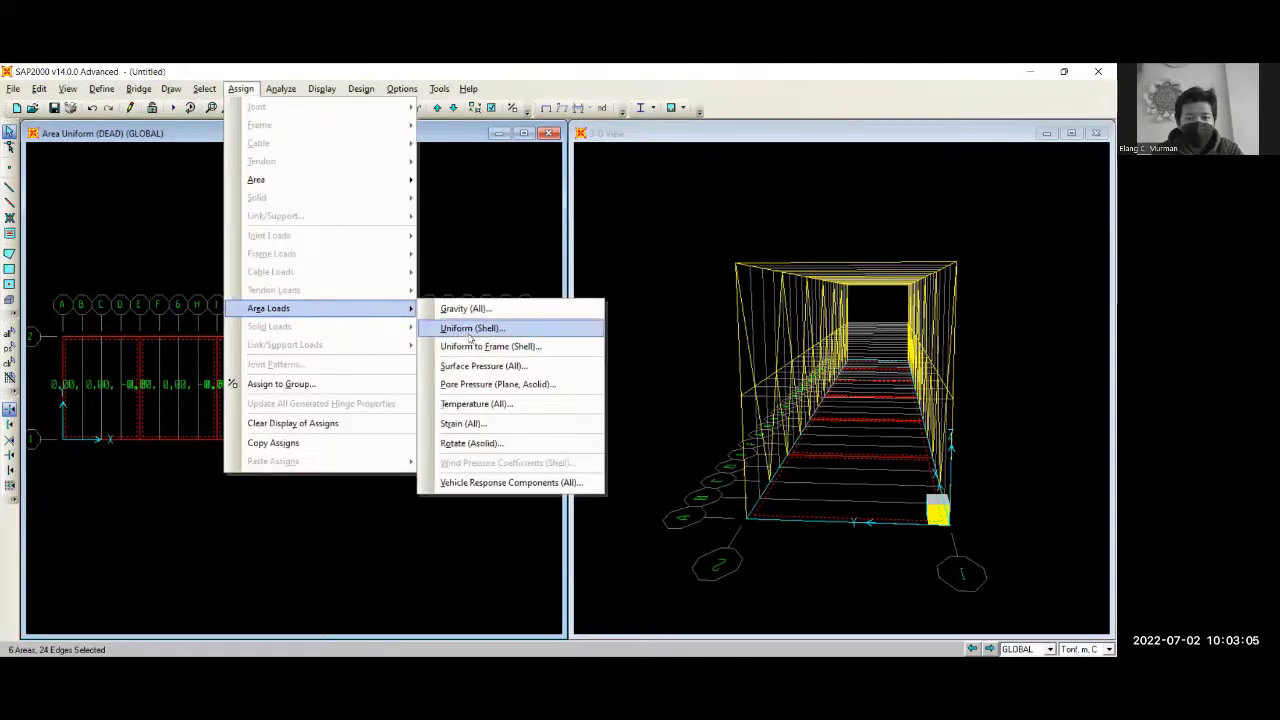
pyautogui.click(470, 328)
pyautogui.click(568, 340)
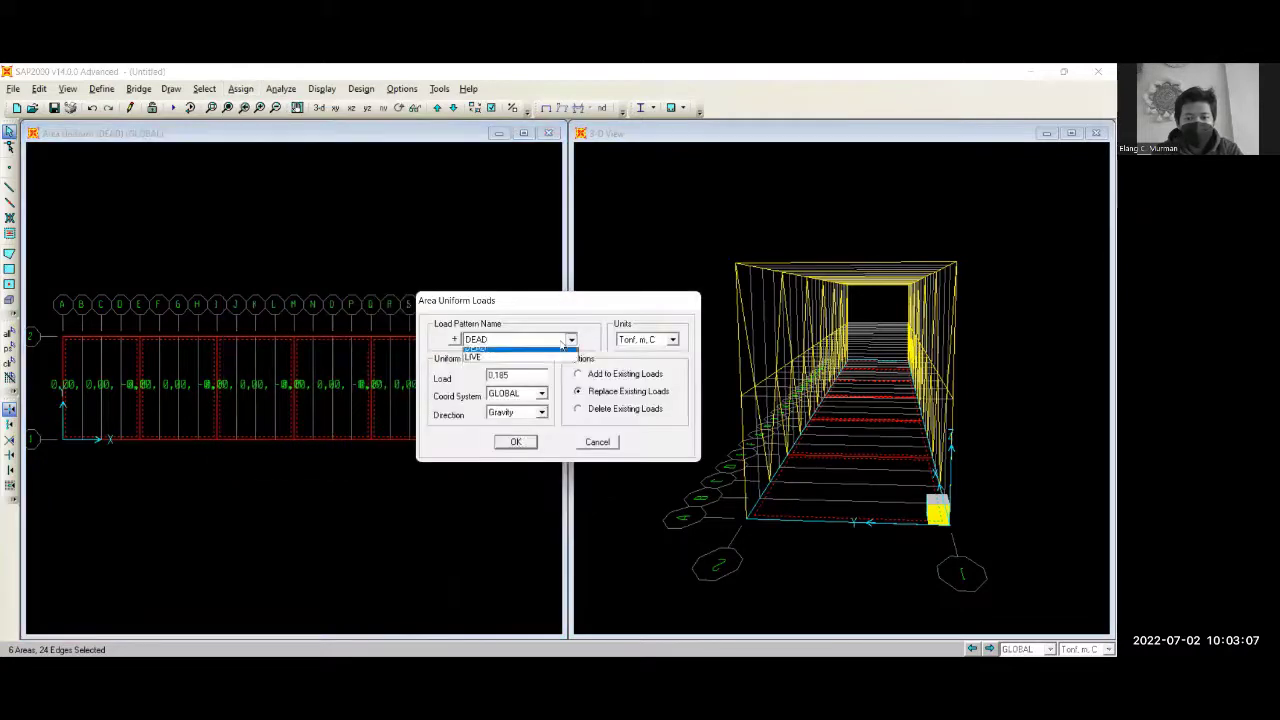
pyautogui.click(478, 362)
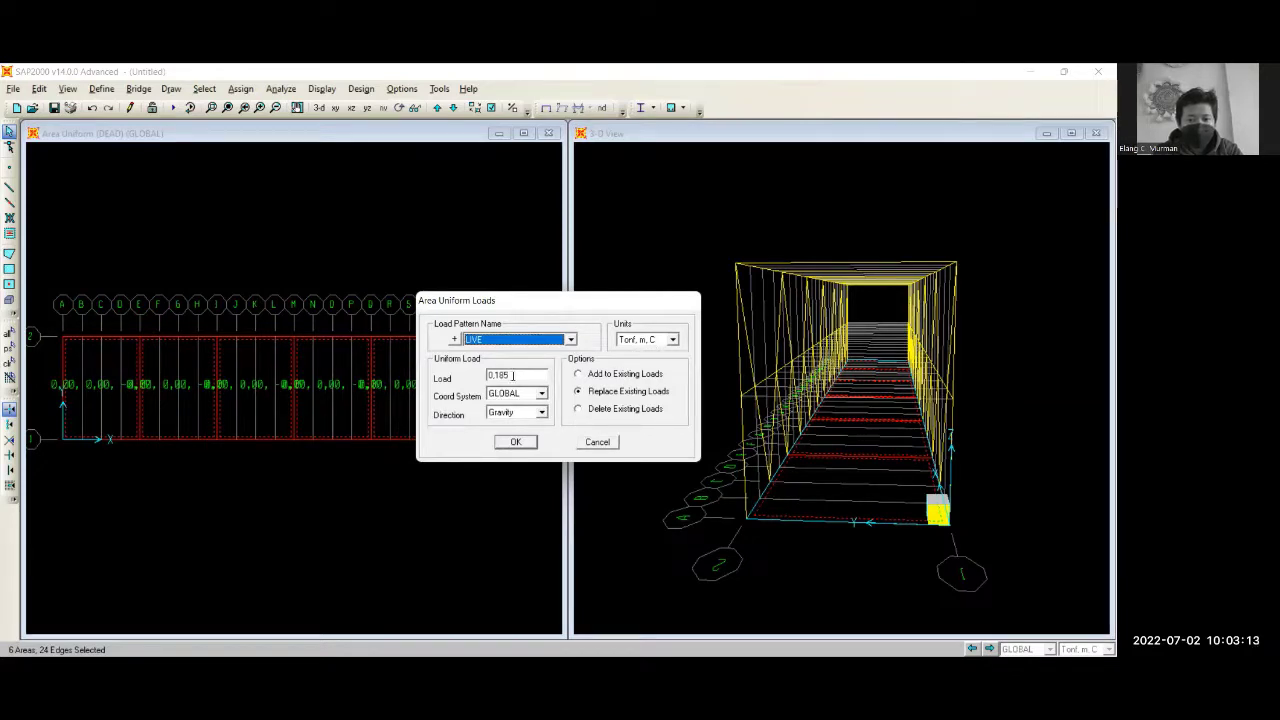
pyautogui.doubleClick(505, 375)
pyautogui.press('BackSpace')
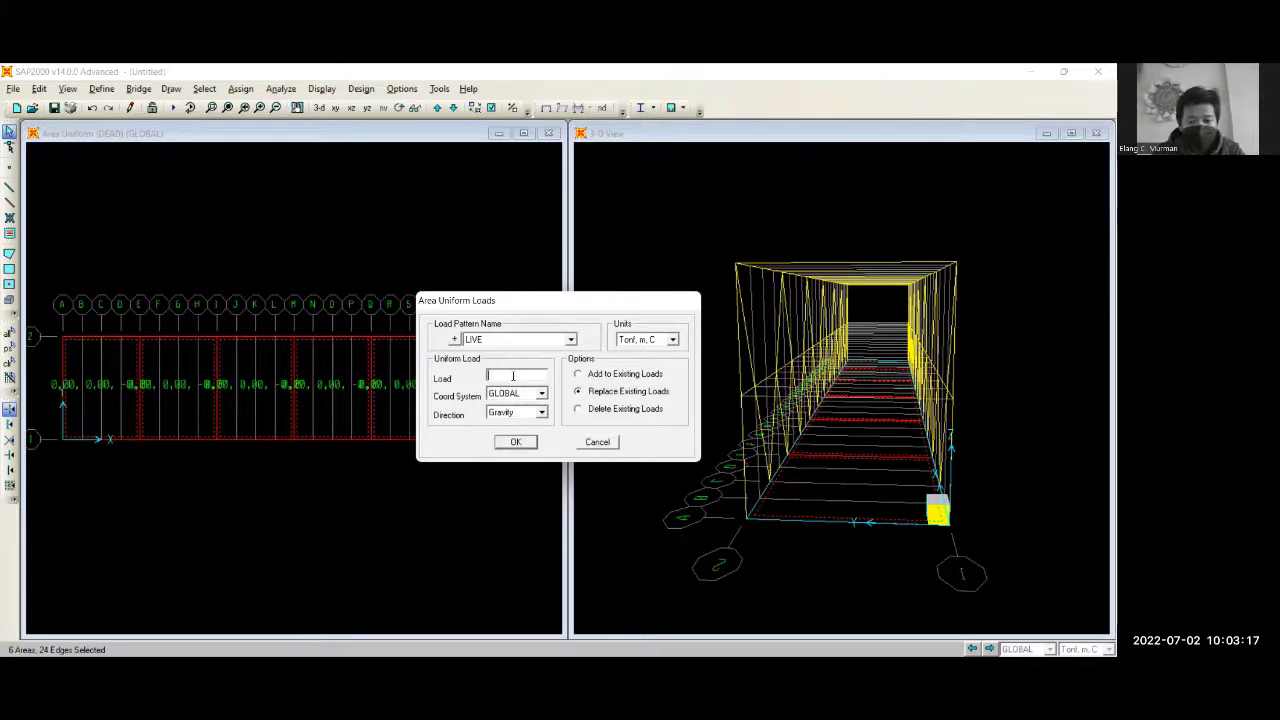
pyautogui.write('0.7')
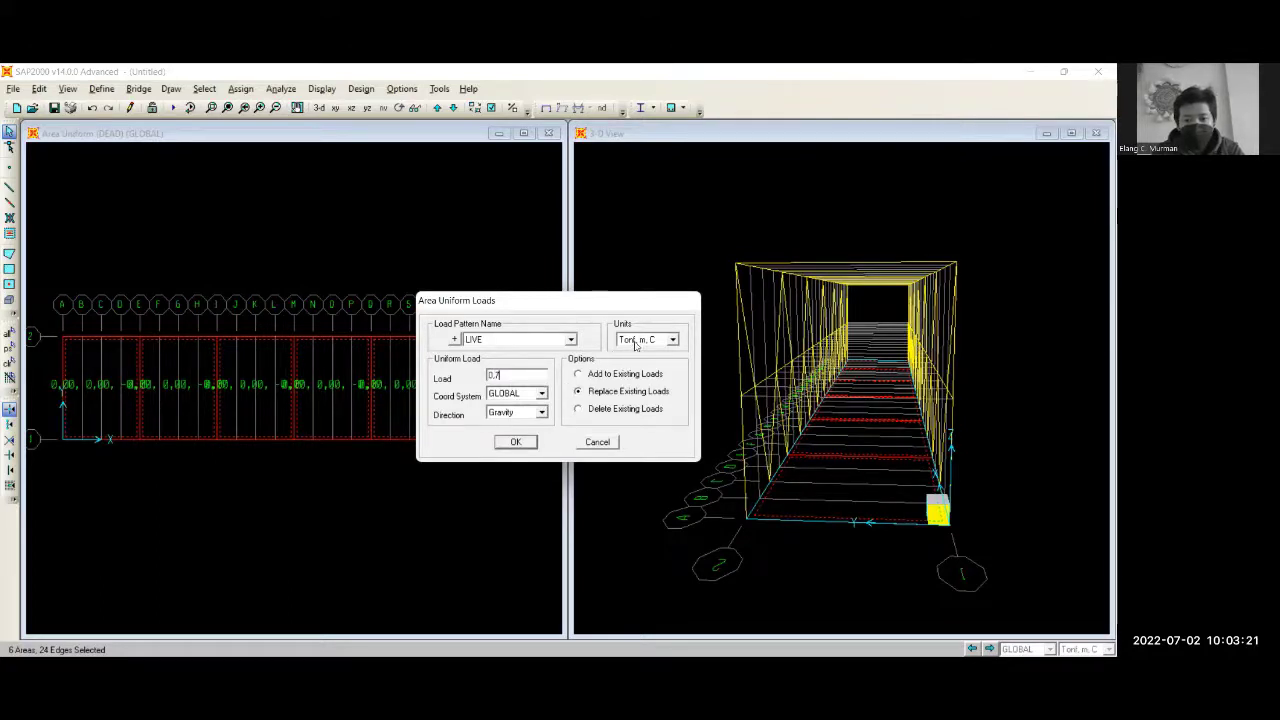
pyautogui.click(578, 375)
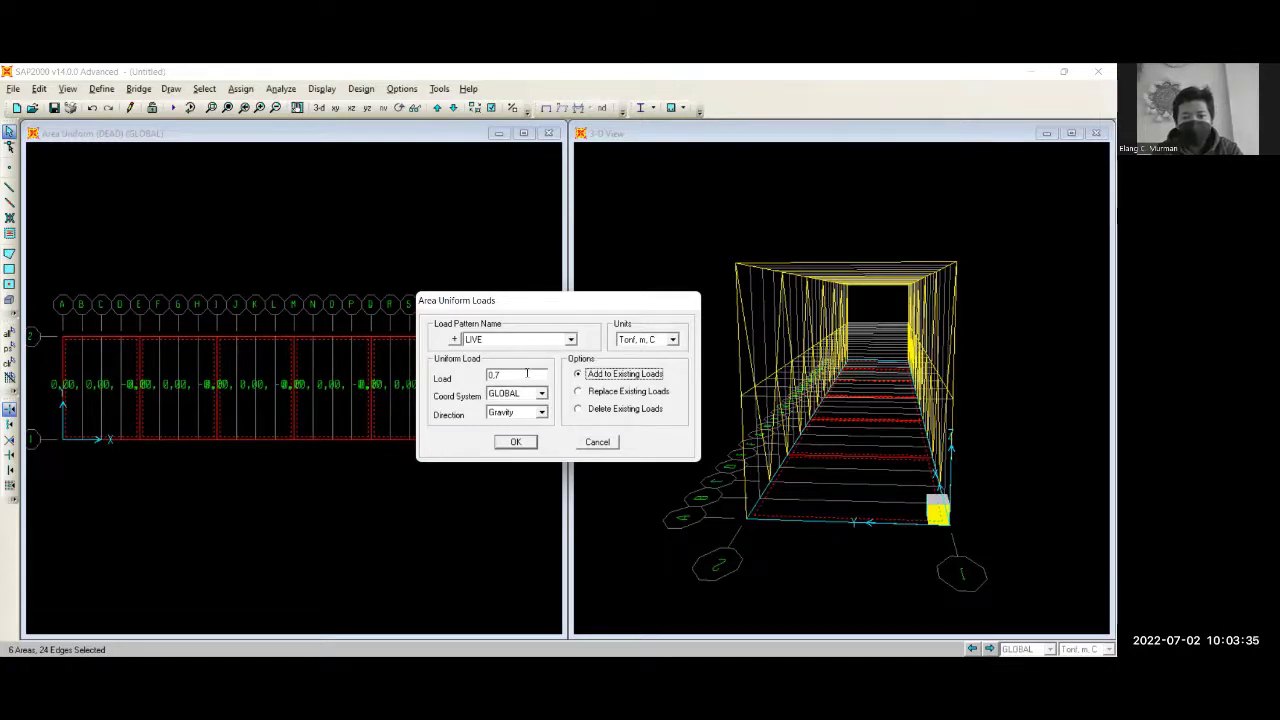
pyautogui.click(515, 442)
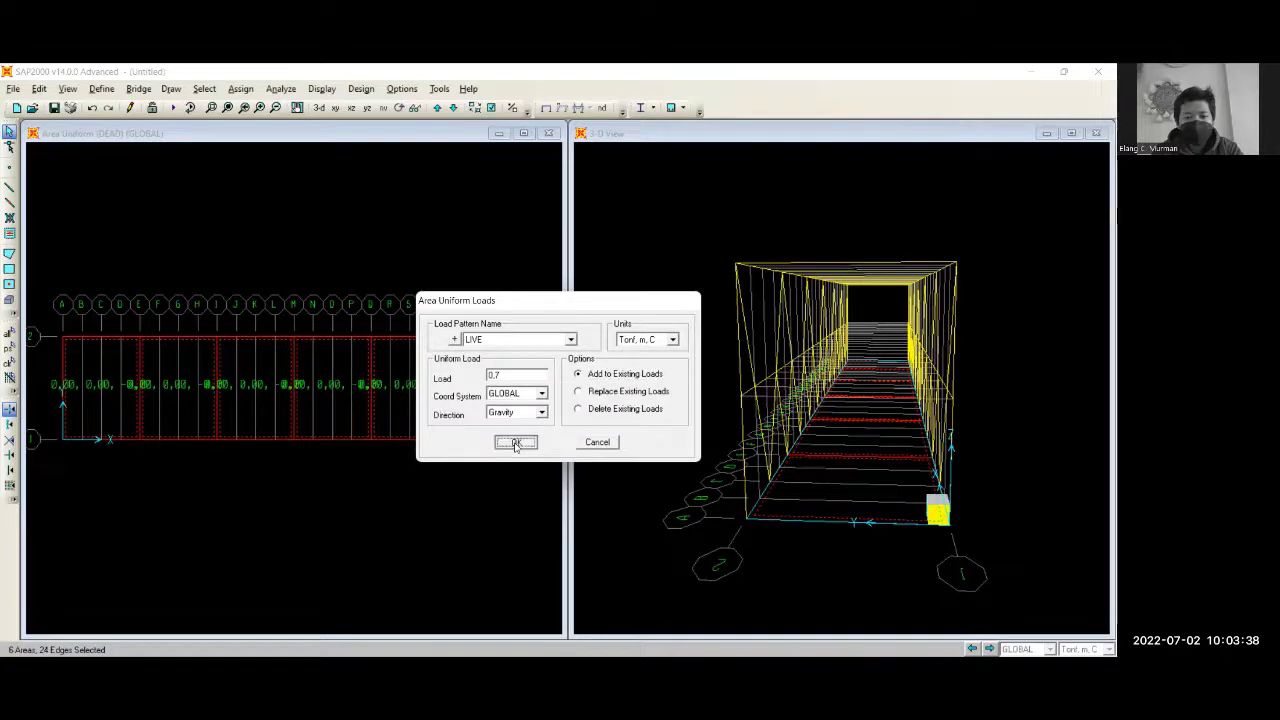
# Inspect the loads assigned to the deck area between grids M and Q
pyautogui.rightClick(325, 360)
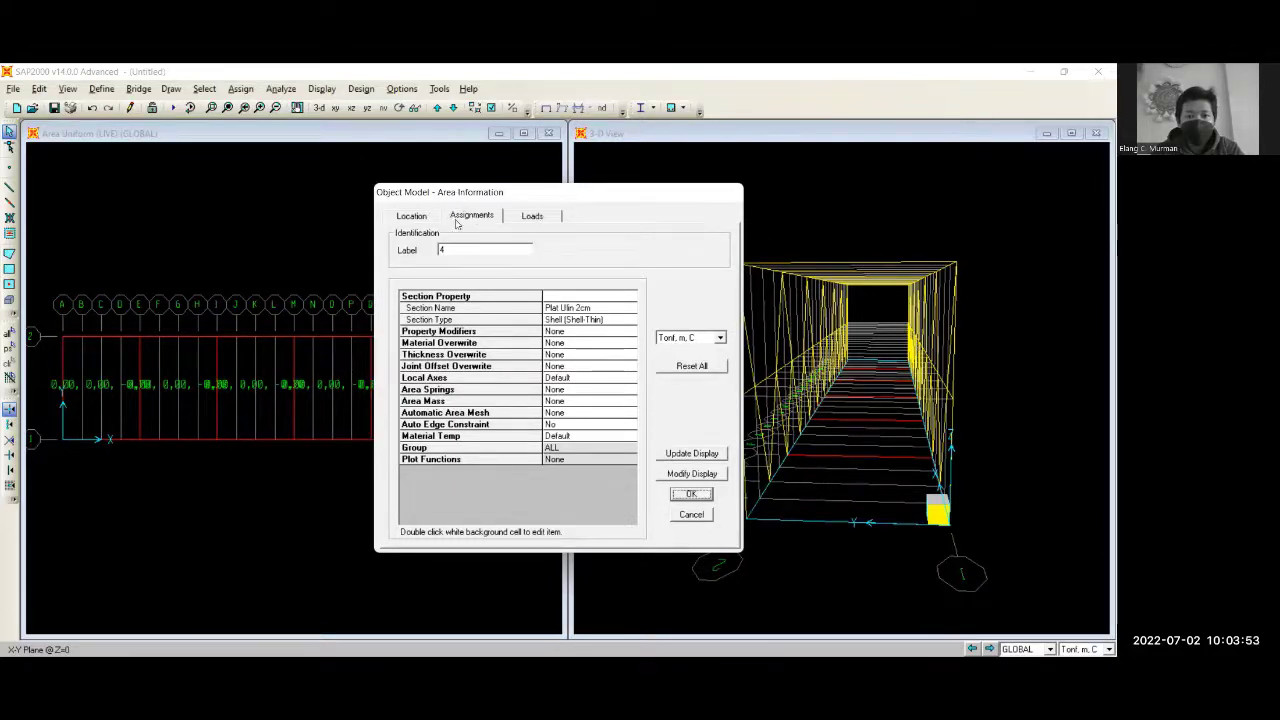
pyautogui.click(548, 222)
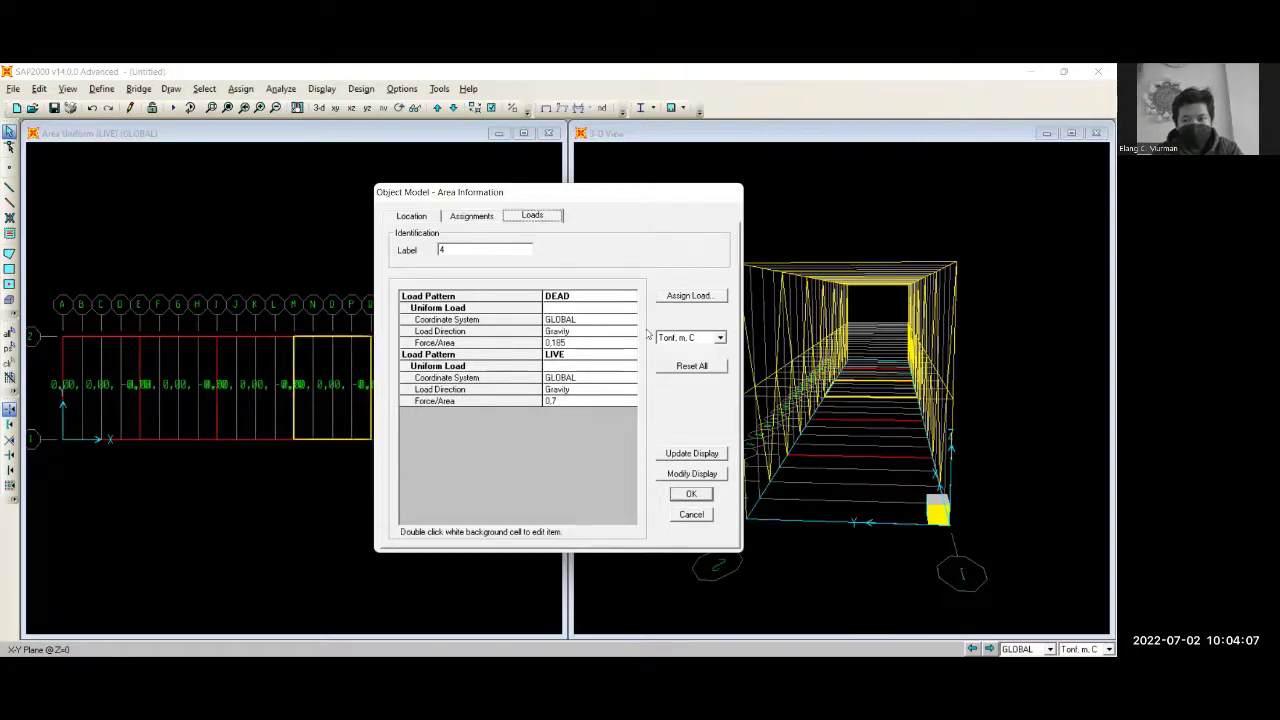
pyautogui.click(691, 495)
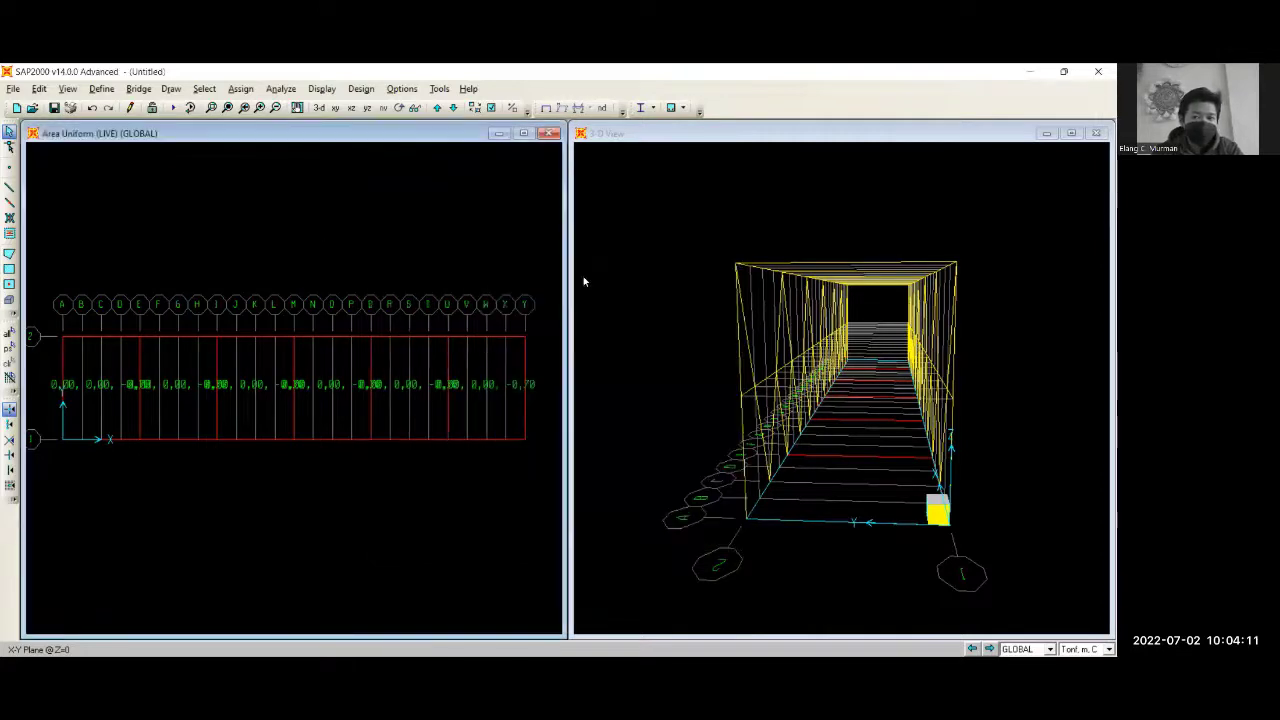
# Assign pinned restraints, fixing translations 1, 2 and 3, to the two deck-corner joints at grid A, Z=0
pyautogui.click(636, 263)
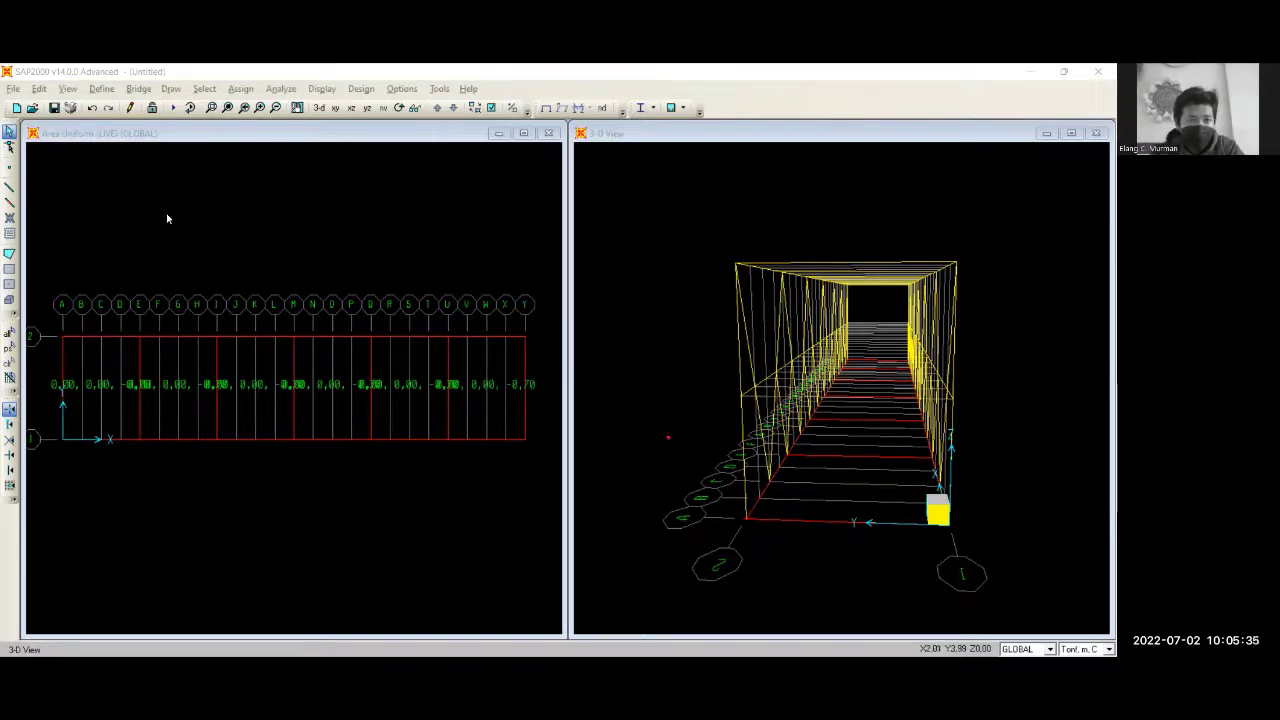
pyautogui.click(424, 200)
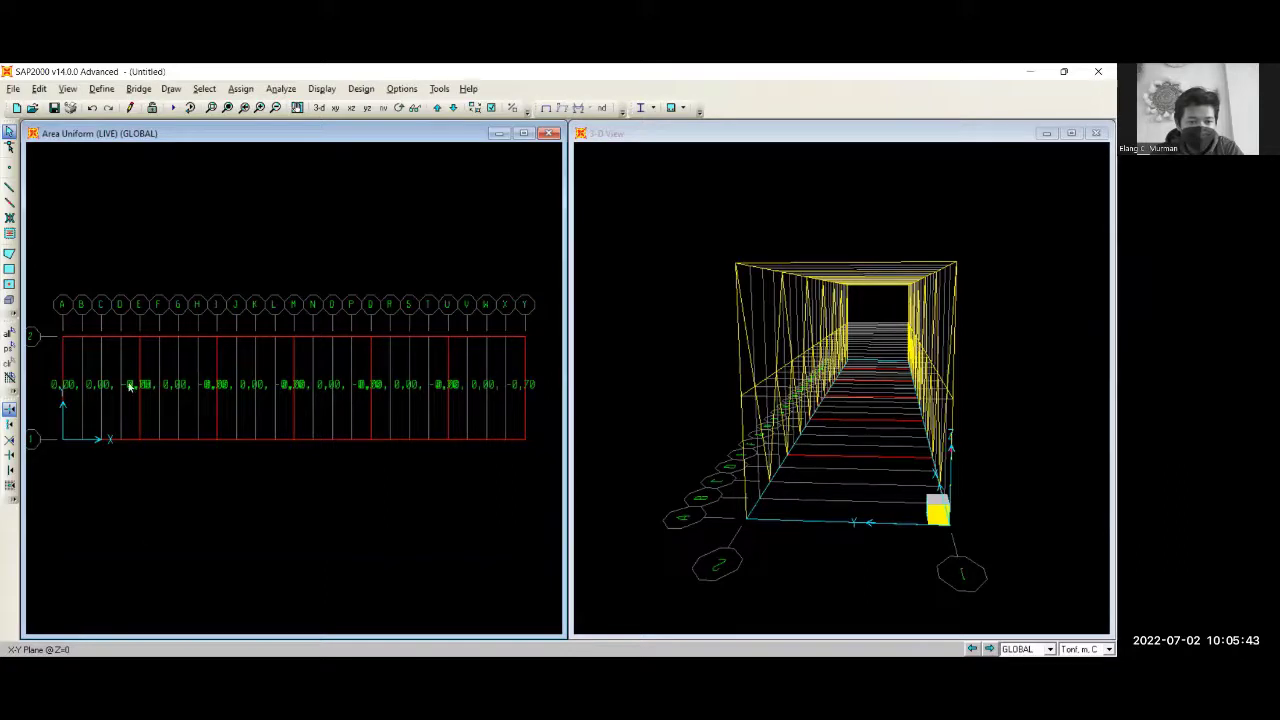
pyautogui.click(64, 340)
pyautogui.click(65, 440)
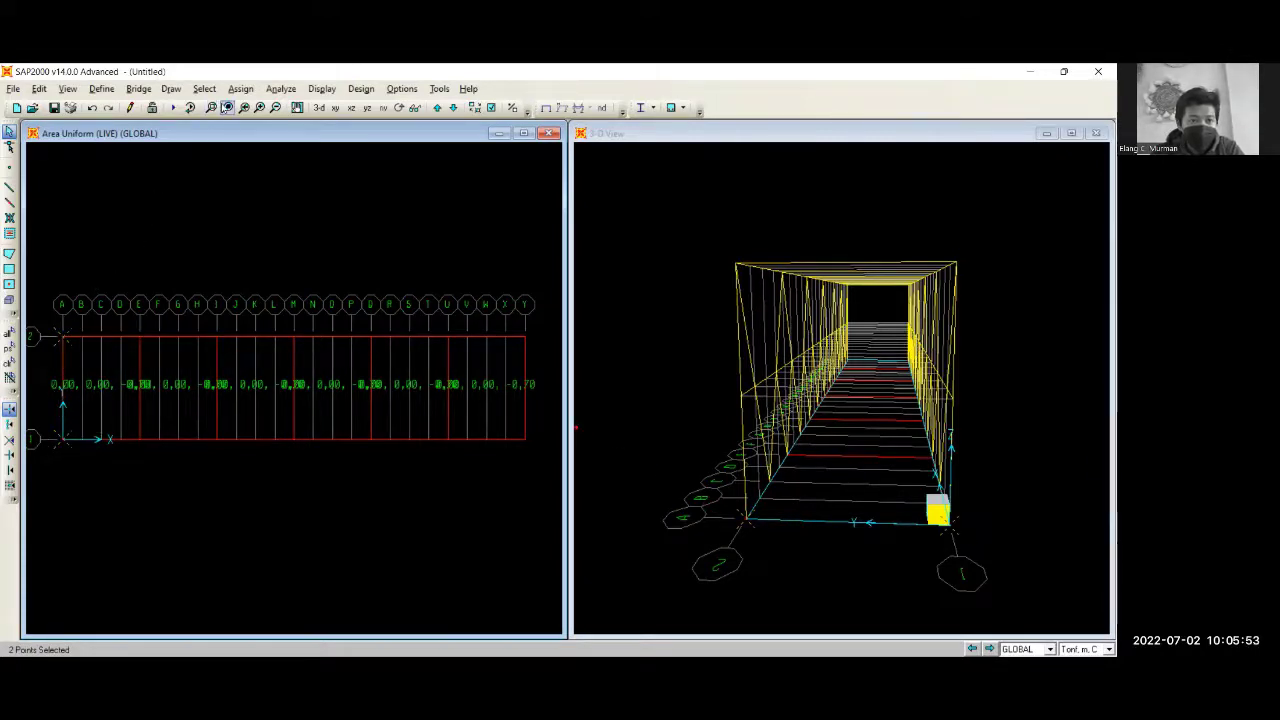
pyautogui.click(241, 88)
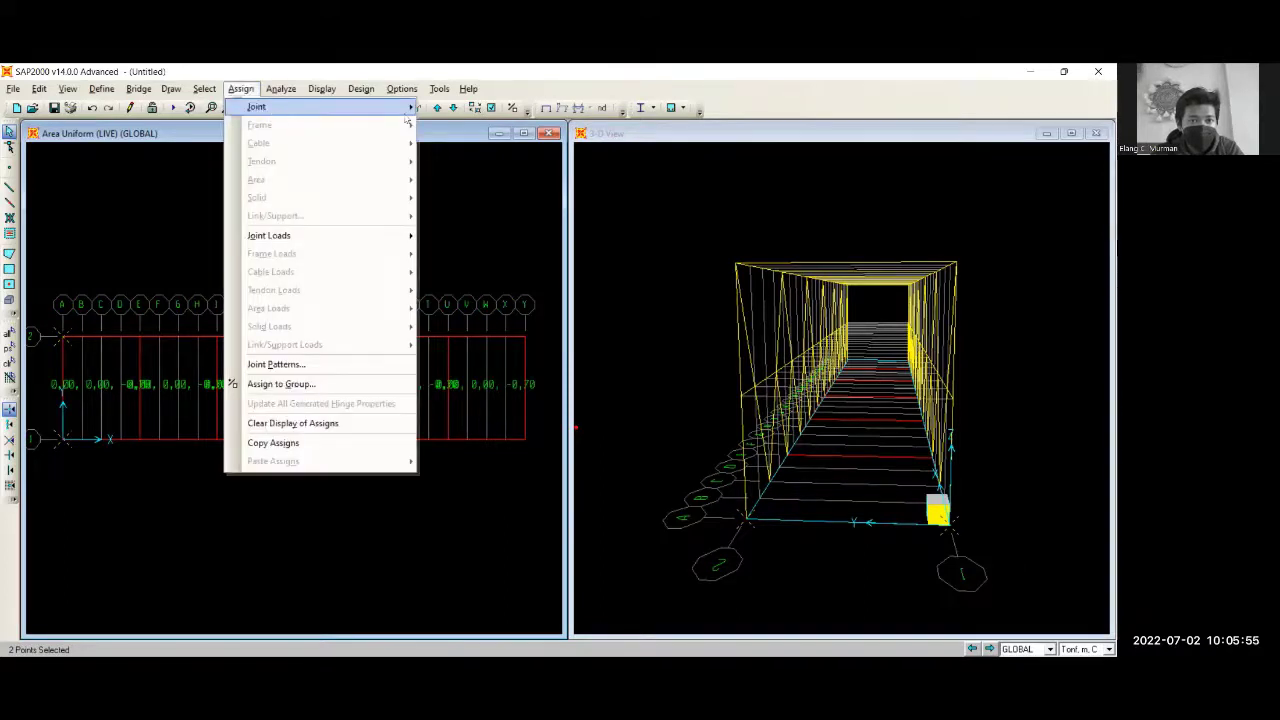
pyautogui.moveTo(285, 110)
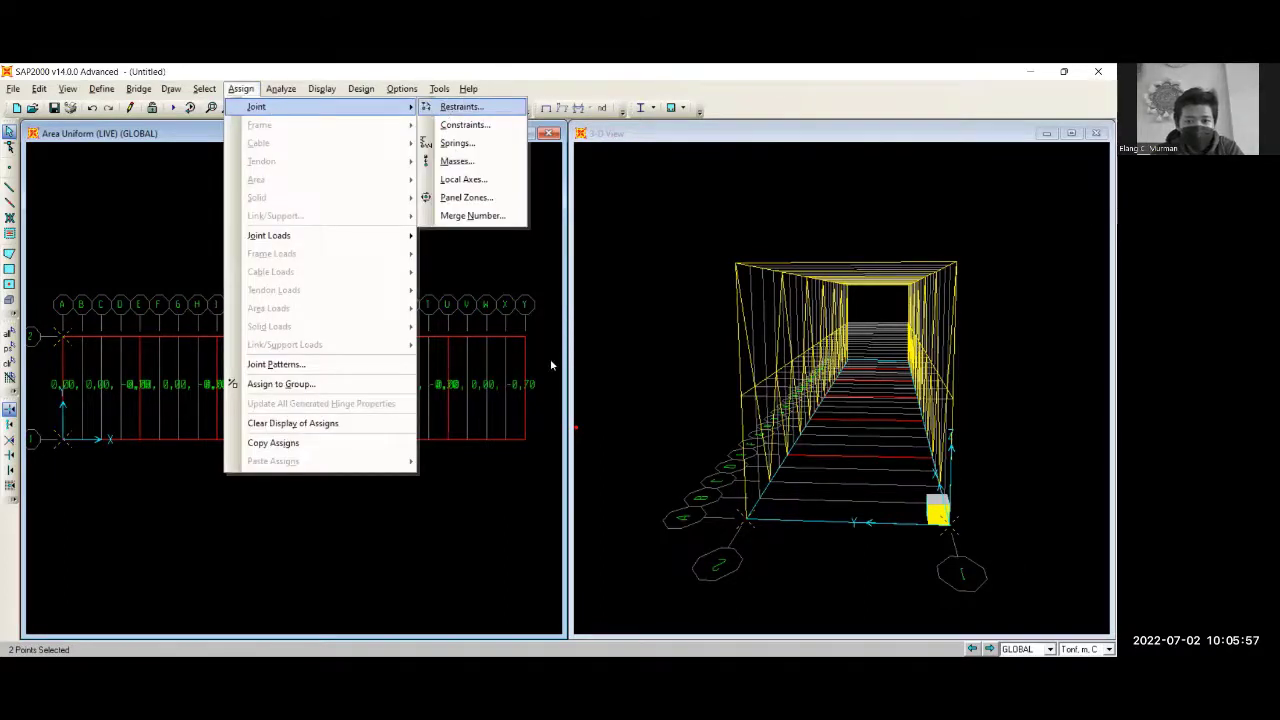
pyautogui.click(460, 106)
pyautogui.click(548, 419)
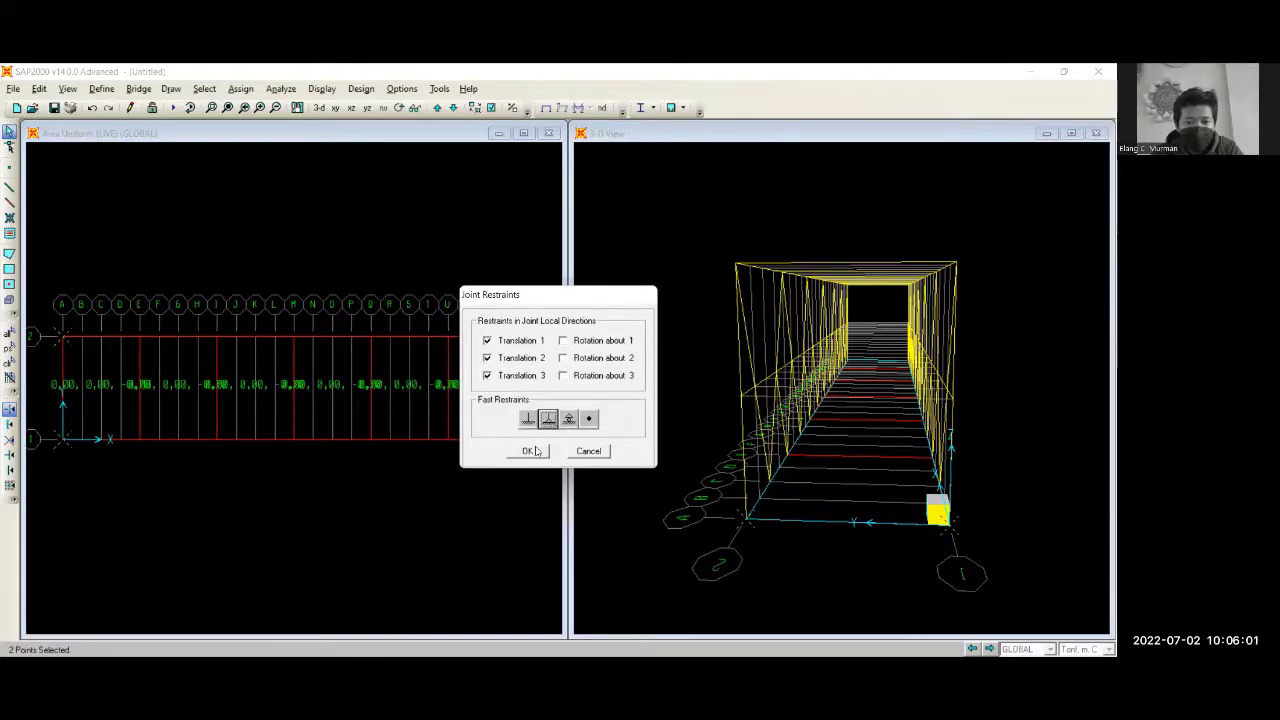
pyautogui.click(537, 451)
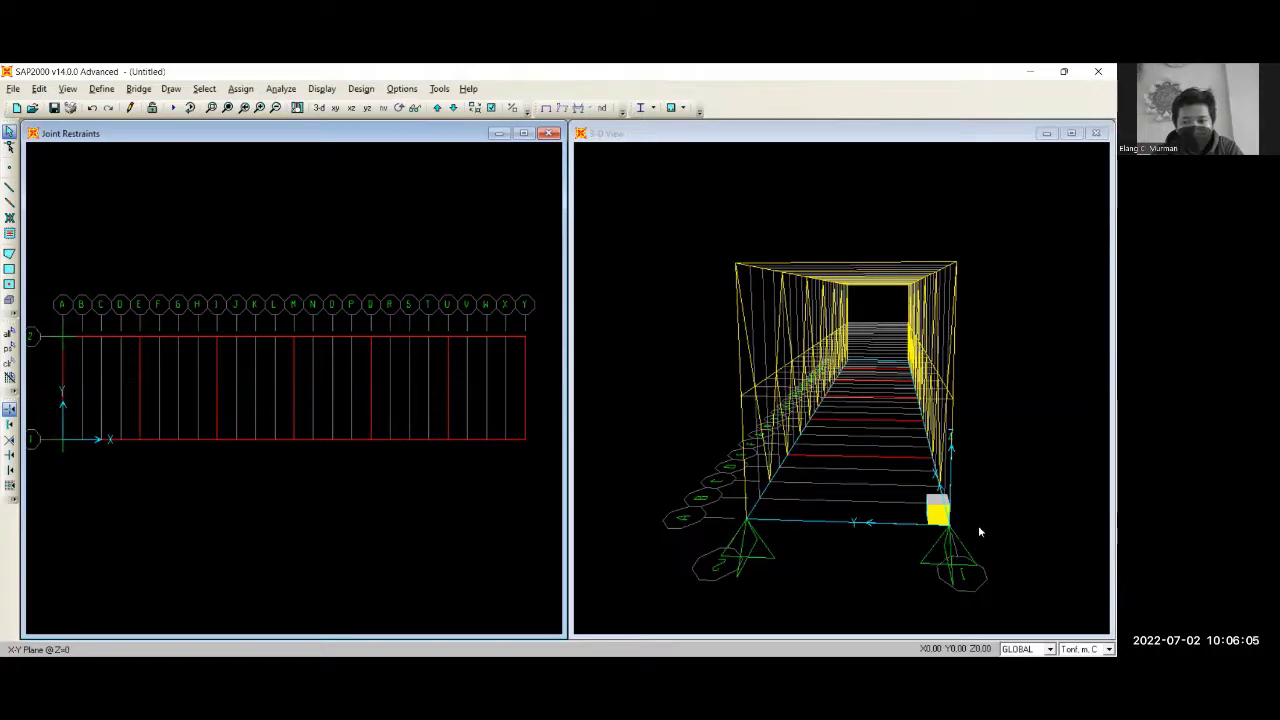
# Assign roller restraints to the two deck-corner joints at grid Y, Z=0
pyautogui.click(525, 338)
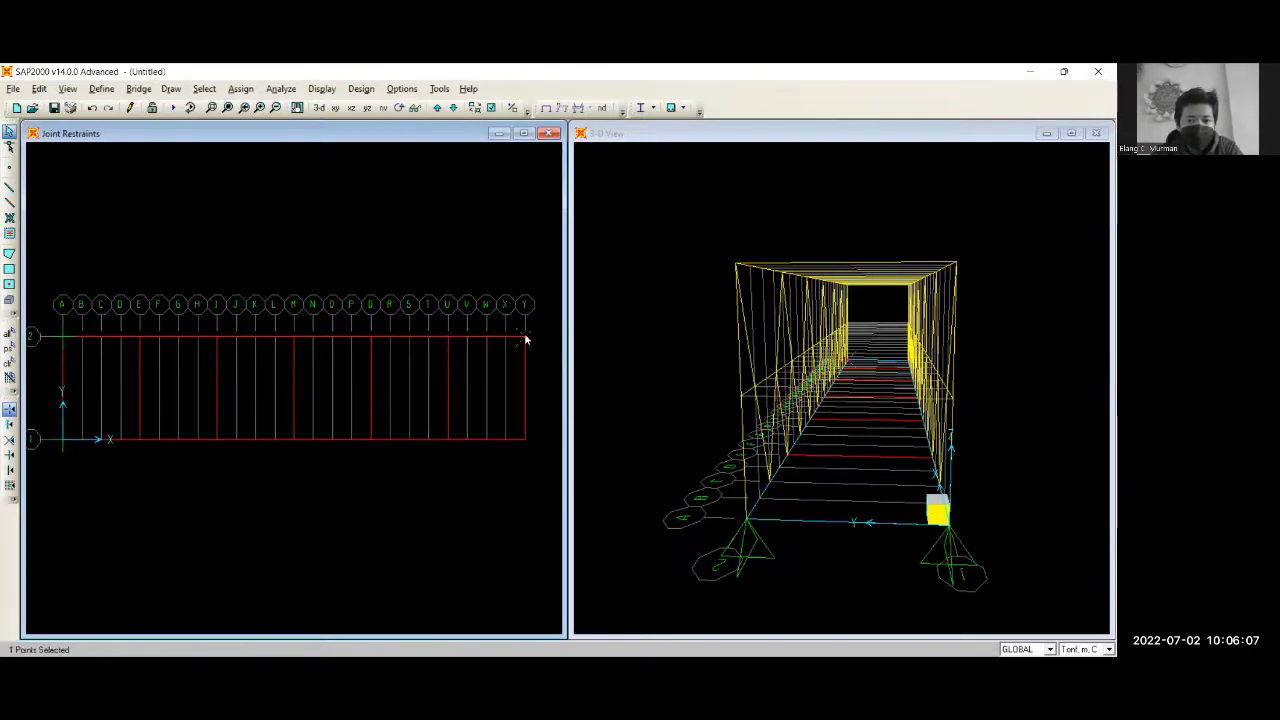
pyautogui.click(523, 438)
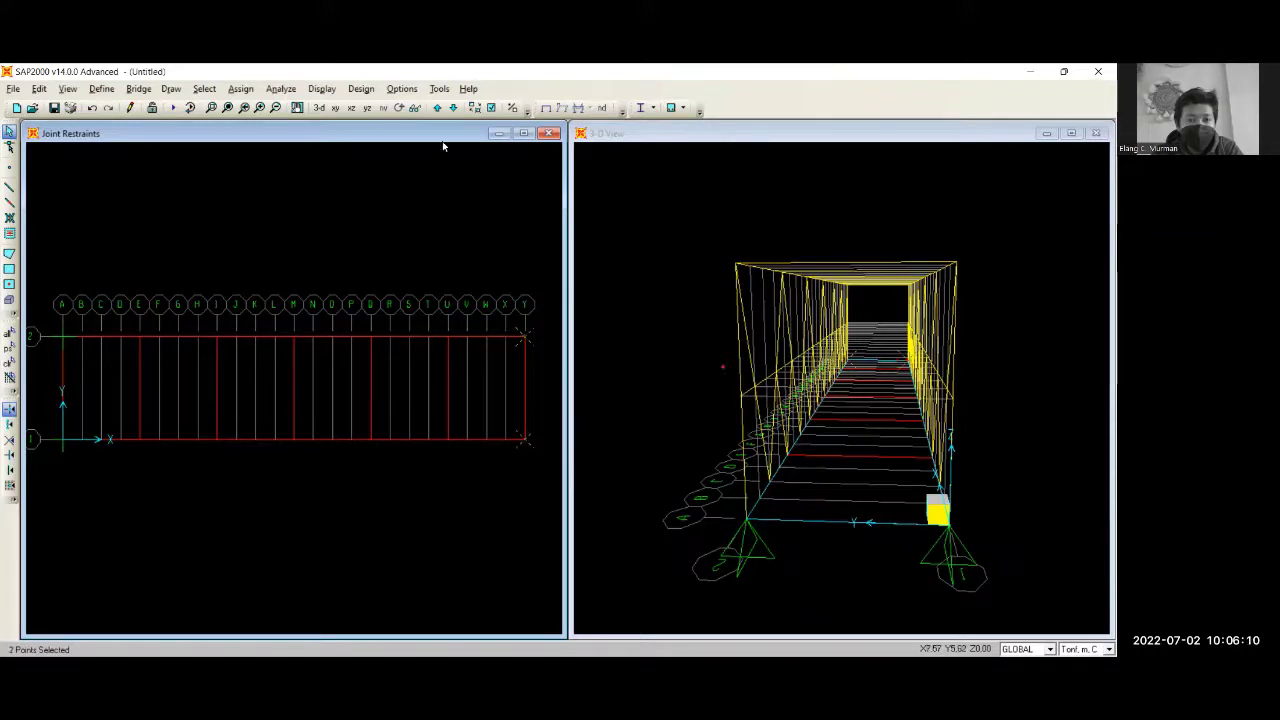
pyautogui.click(240, 88)
pyautogui.moveTo(330, 106)
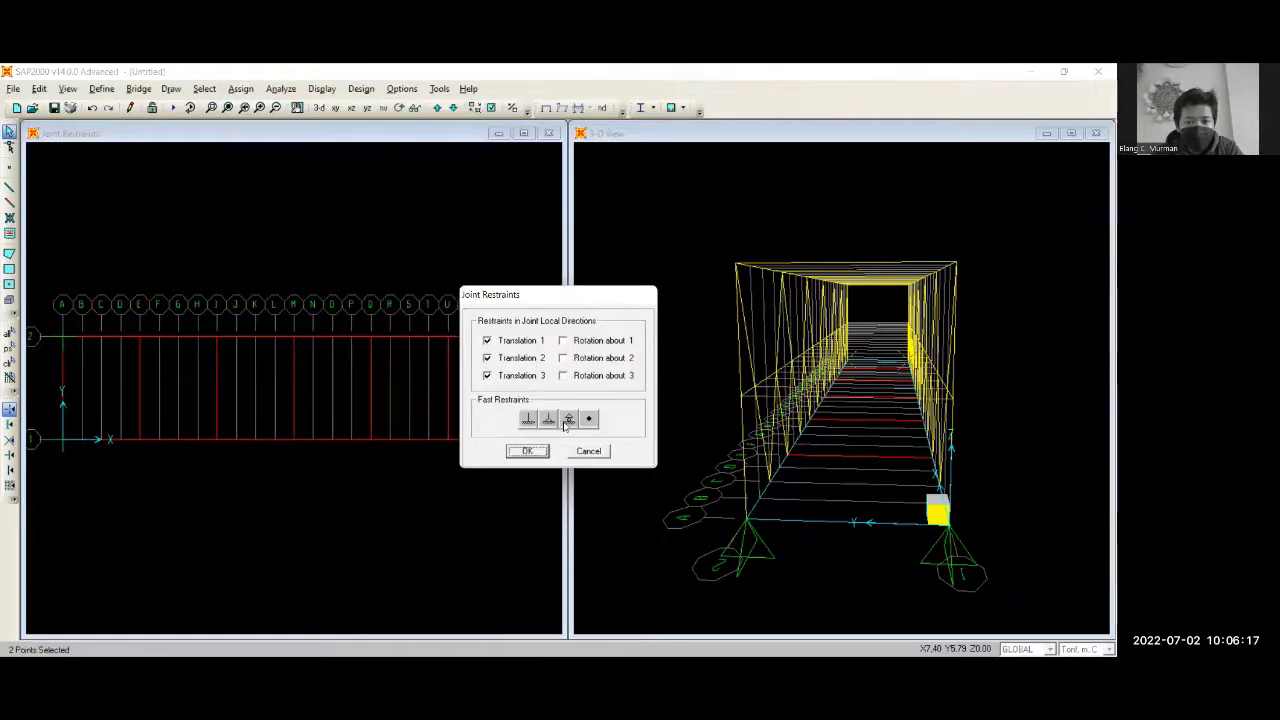
pyautogui.click(566, 424)
pyautogui.click(536, 454)
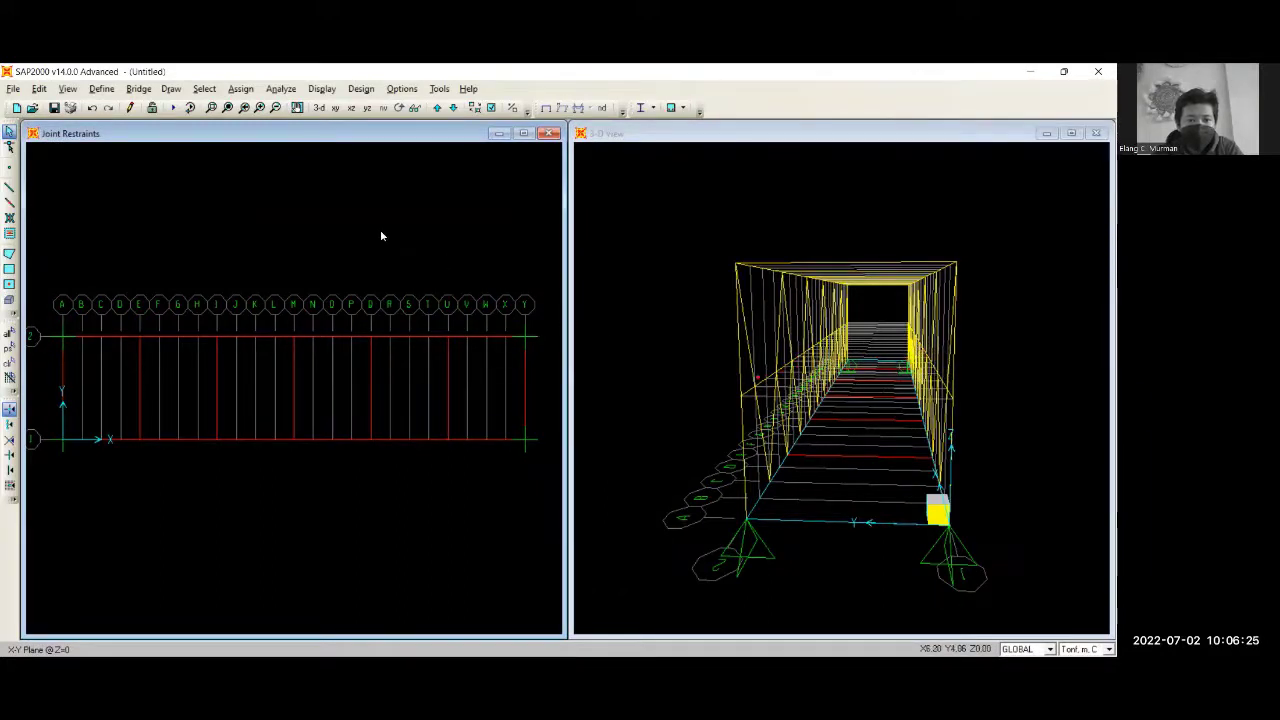
# Set the MODAL case to Do Not Run and run the analysis for the DEAD and LIVE cases
pyautogui.click(594, 222)
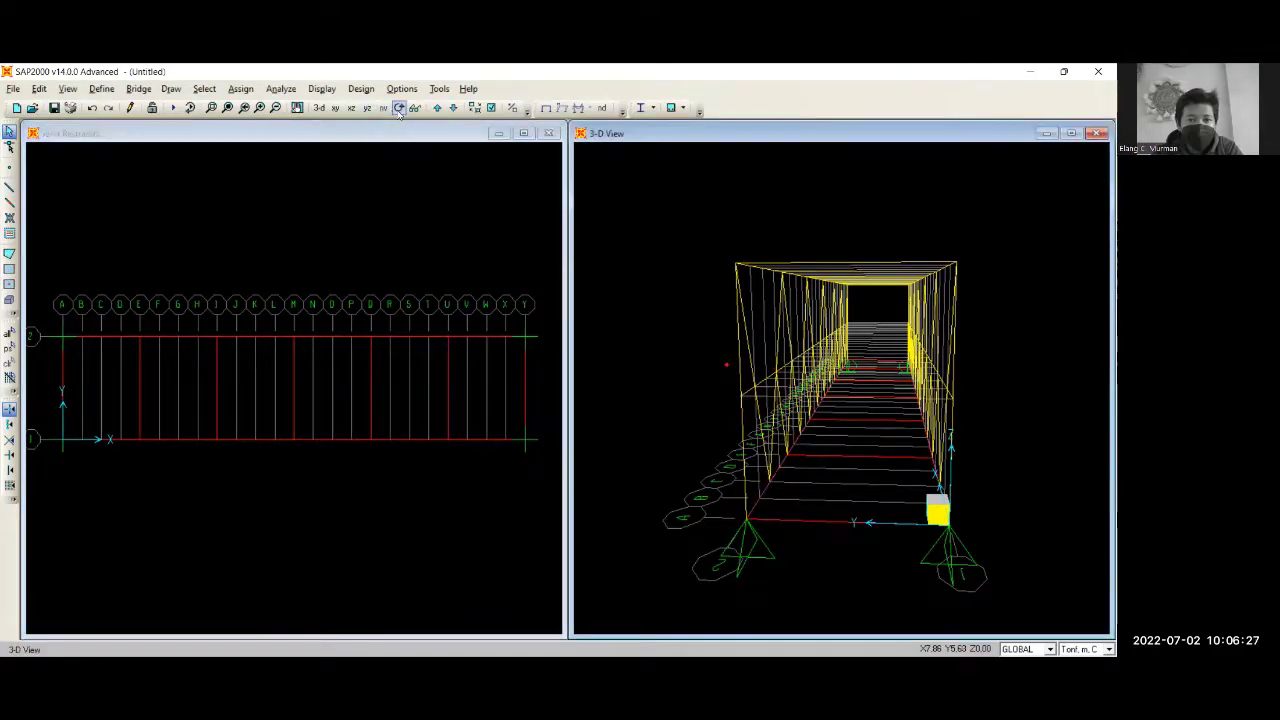
pyautogui.moveTo(945, 376); pyautogui.dragTo(832, 370)
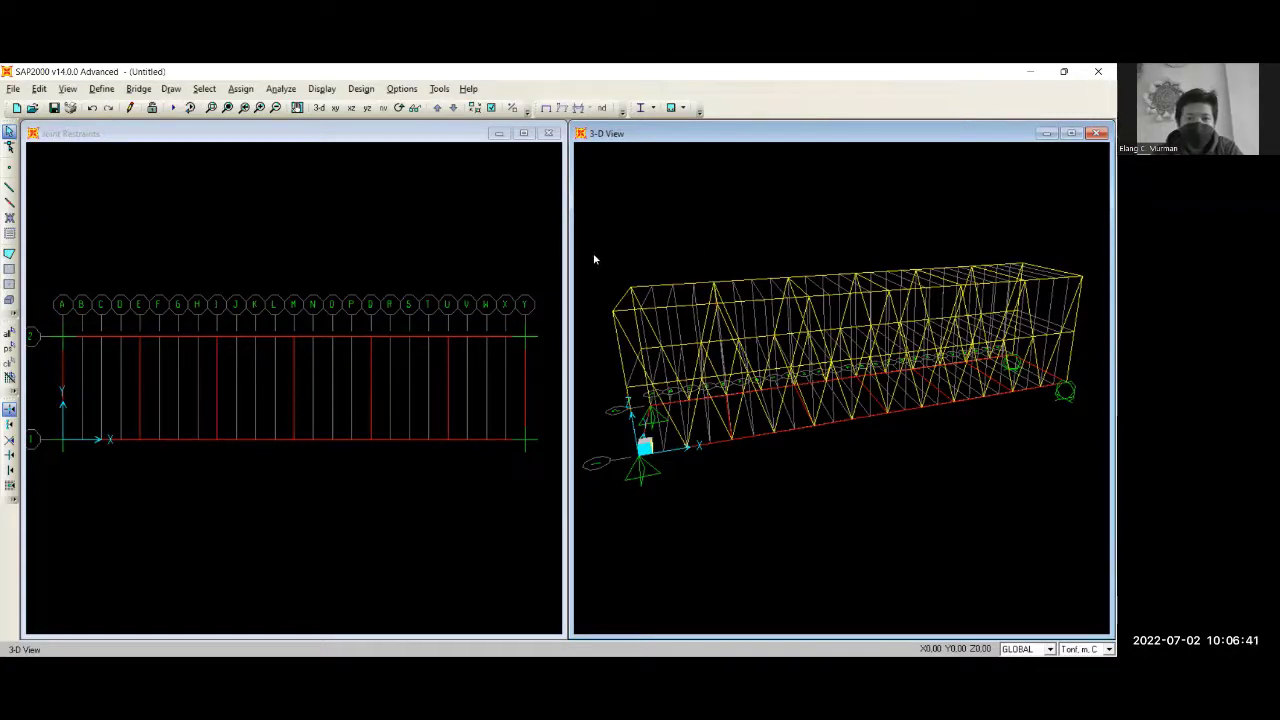
pyautogui.click(242, 92)
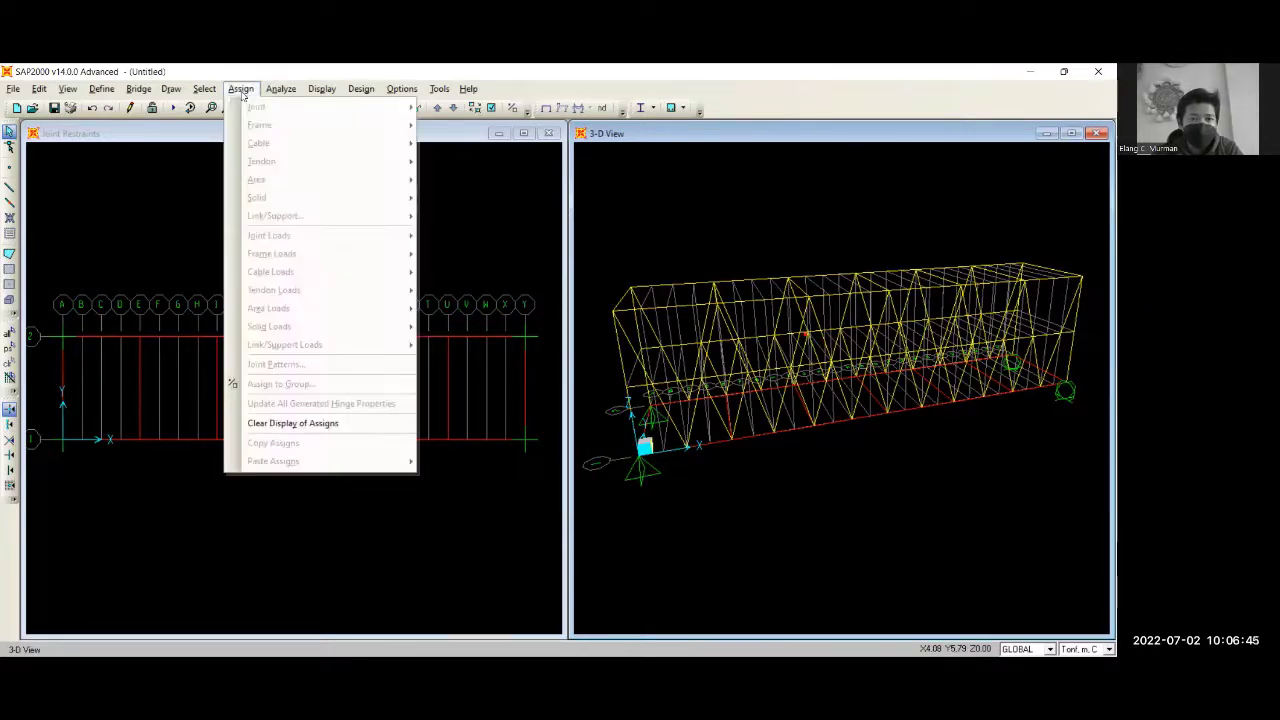
pyautogui.moveTo(281, 89)
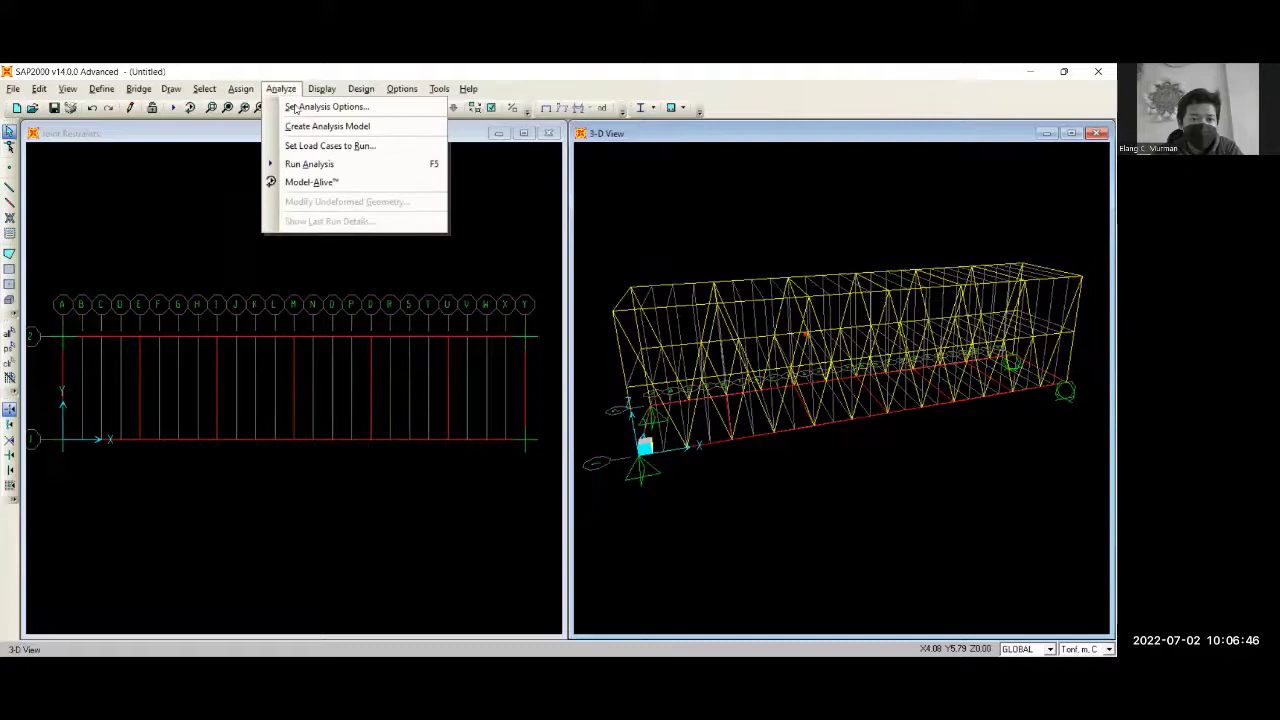
pyautogui.click(318, 164)
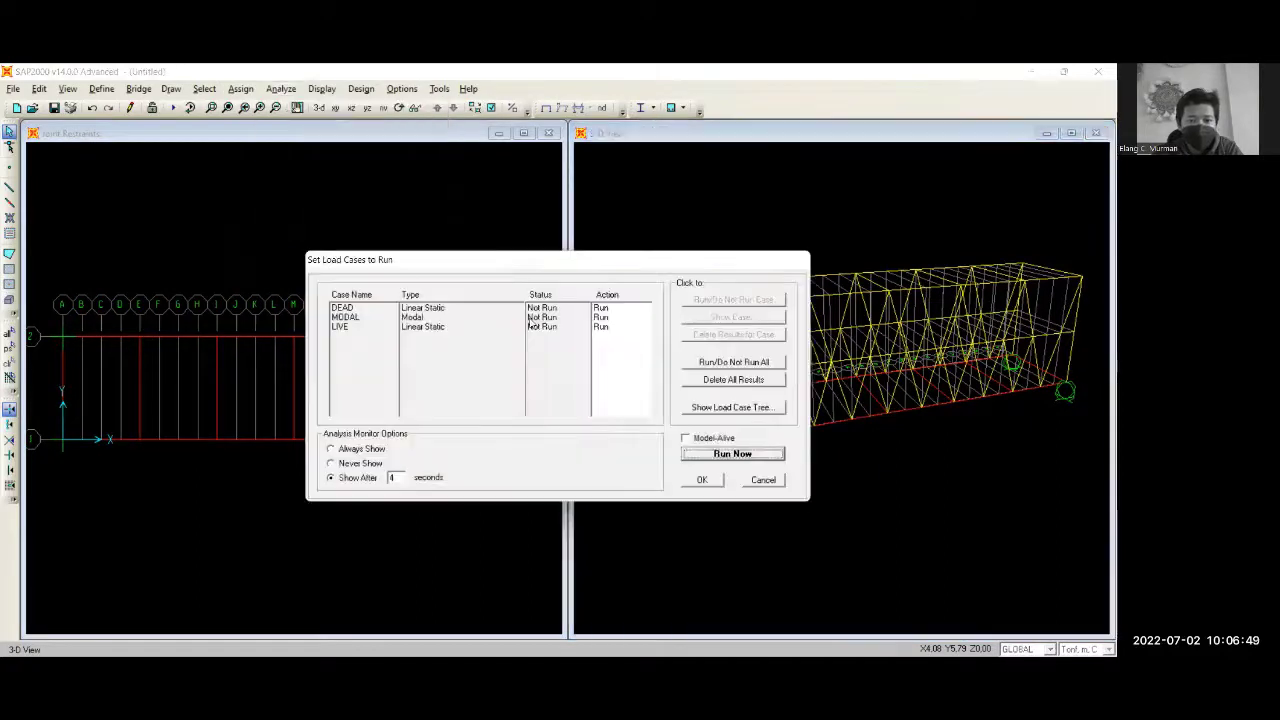
pyautogui.click(601, 317)
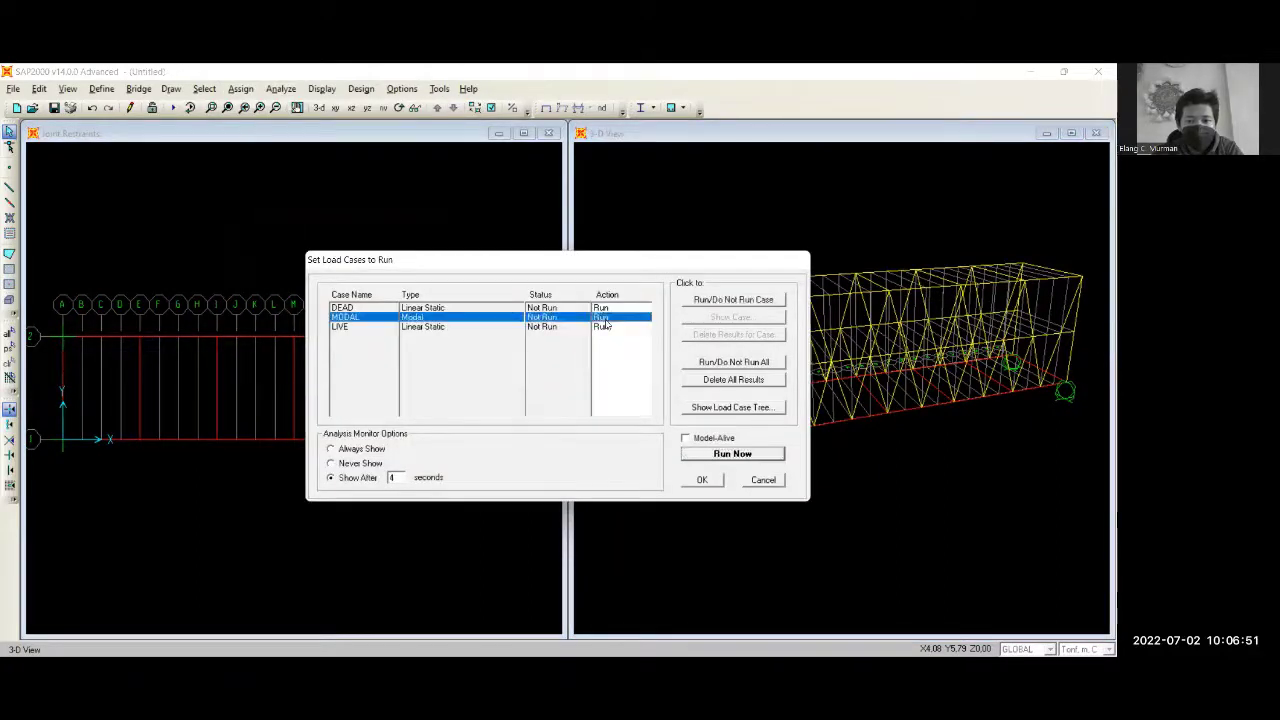
pyautogui.click(737, 301)
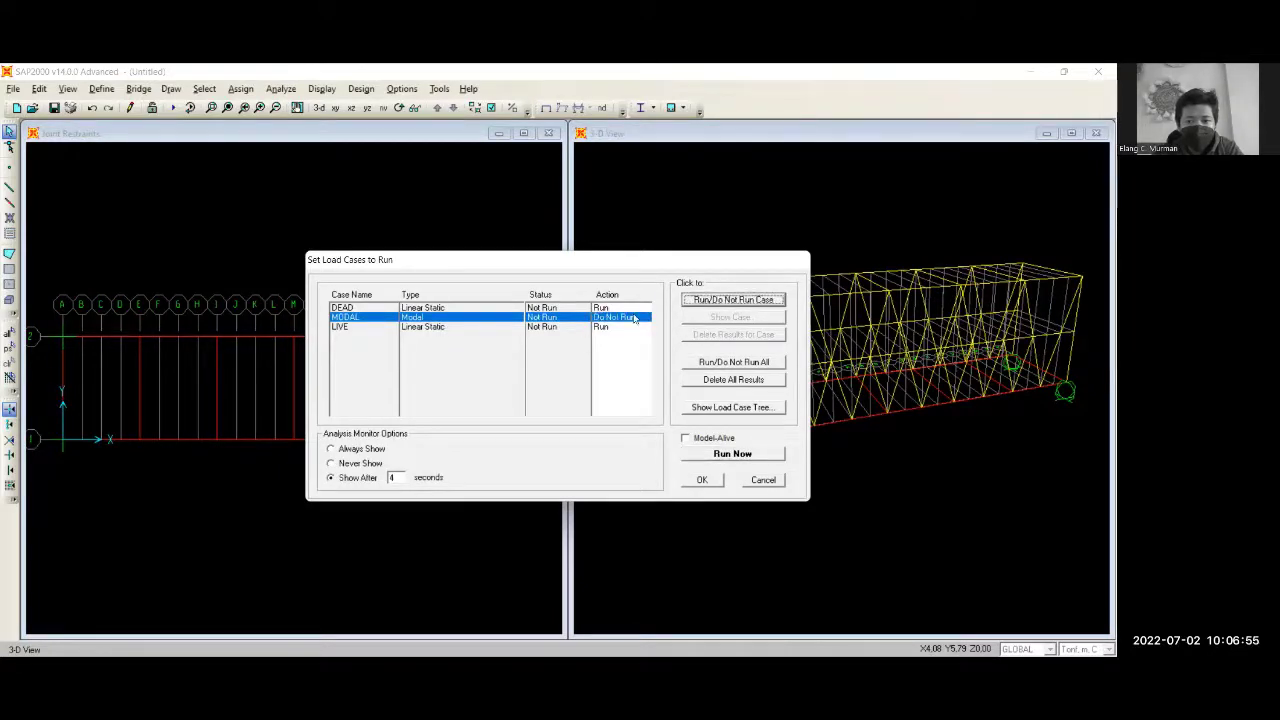
pyautogui.click(740, 456)
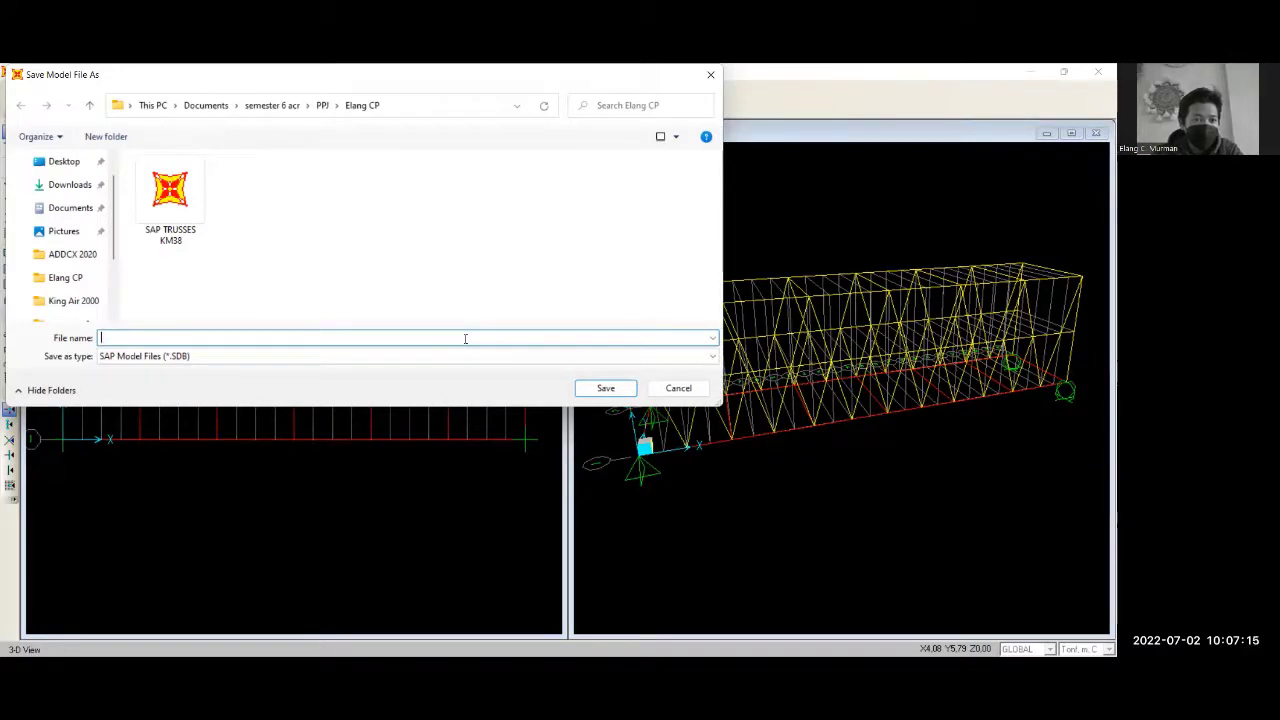
# Save the model as ULIN BRIDGE in the semester 6 acr folder
pyautogui.click(272, 105)
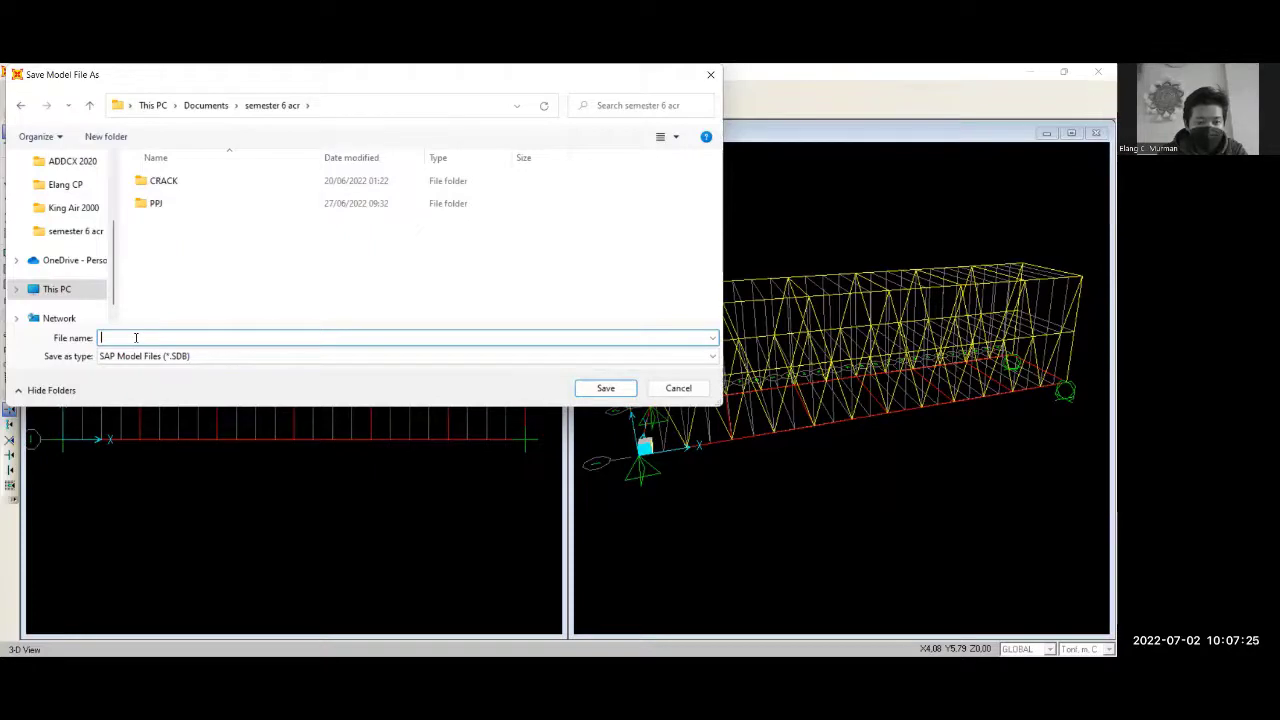
pyautogui.write('J')
pyautogui.press('BackSpace')
pyautogui.write('ULIN BRI')
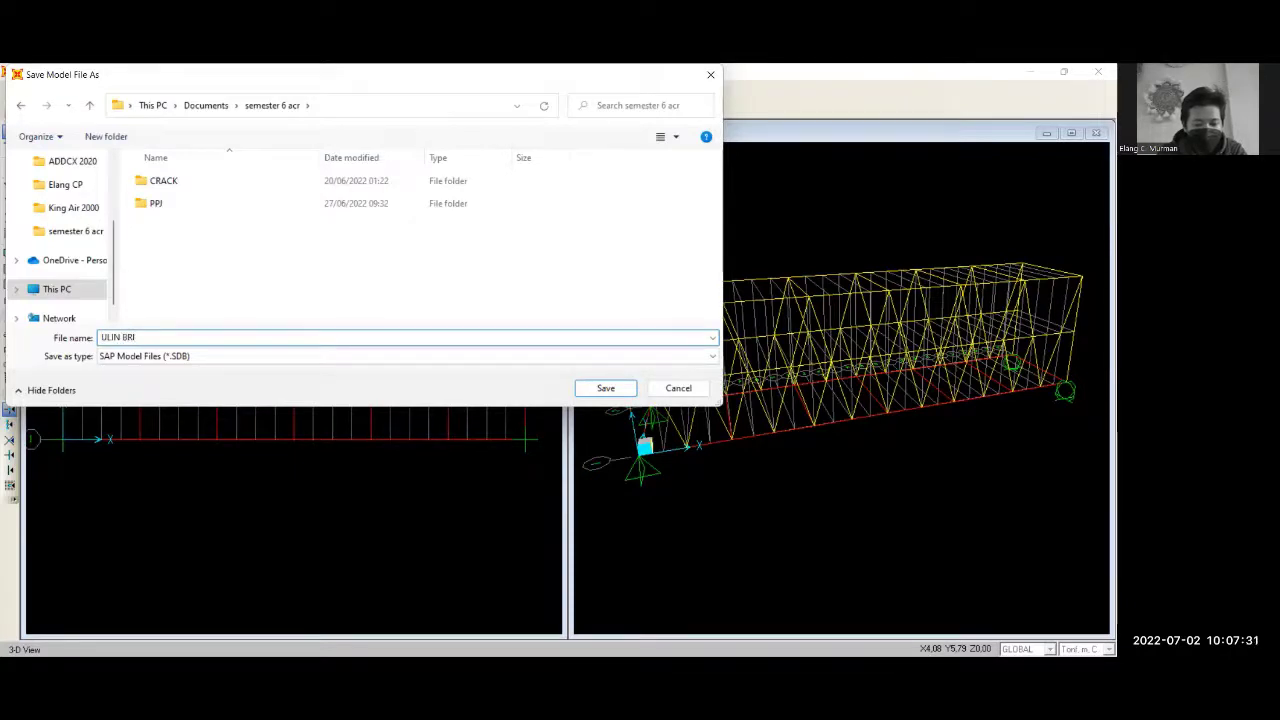
pyautogui.write('DGE')
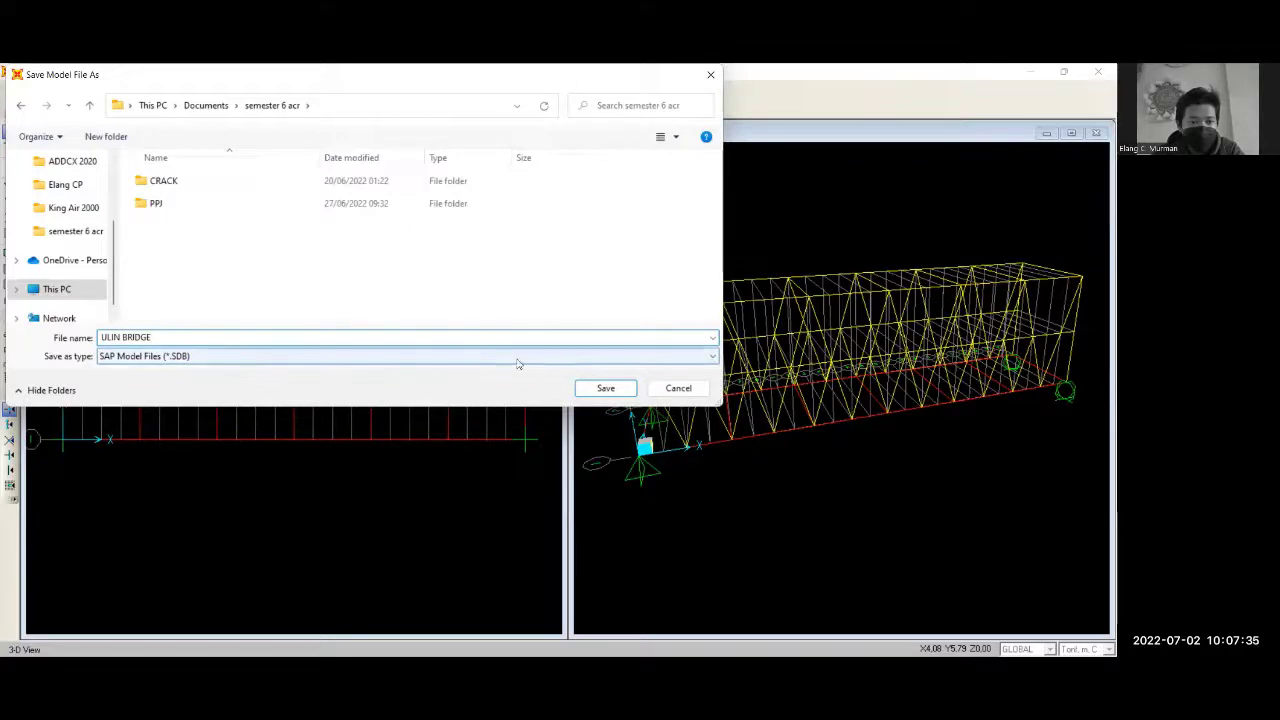
pyautogui.click(595, 389)
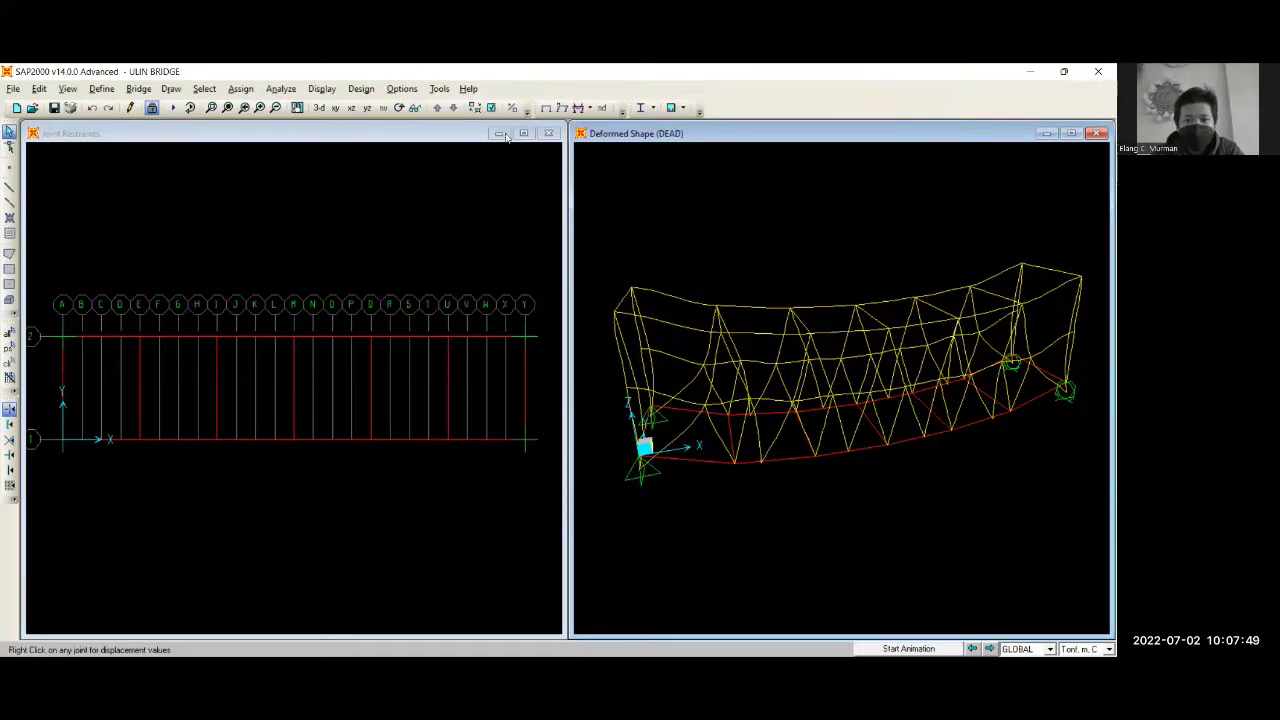
# Examine the bridge's DEAD deformed shape in 3D and switch the joint restraints view to the X-Z plane at Y=0
pyautogui.click(400, 107)
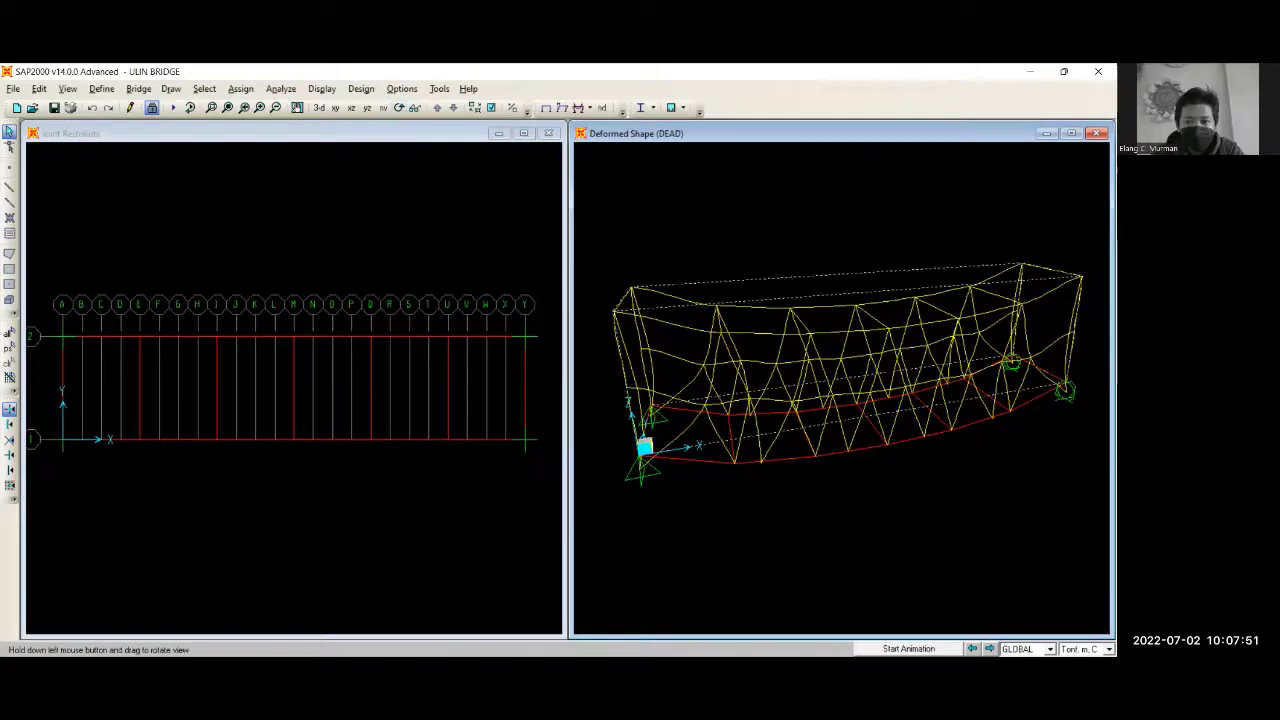
pyautogui.moveTo(704, 280); pyautogui.dragTo(671, 281)
pyautogui.scroll(-2, 642, 290)
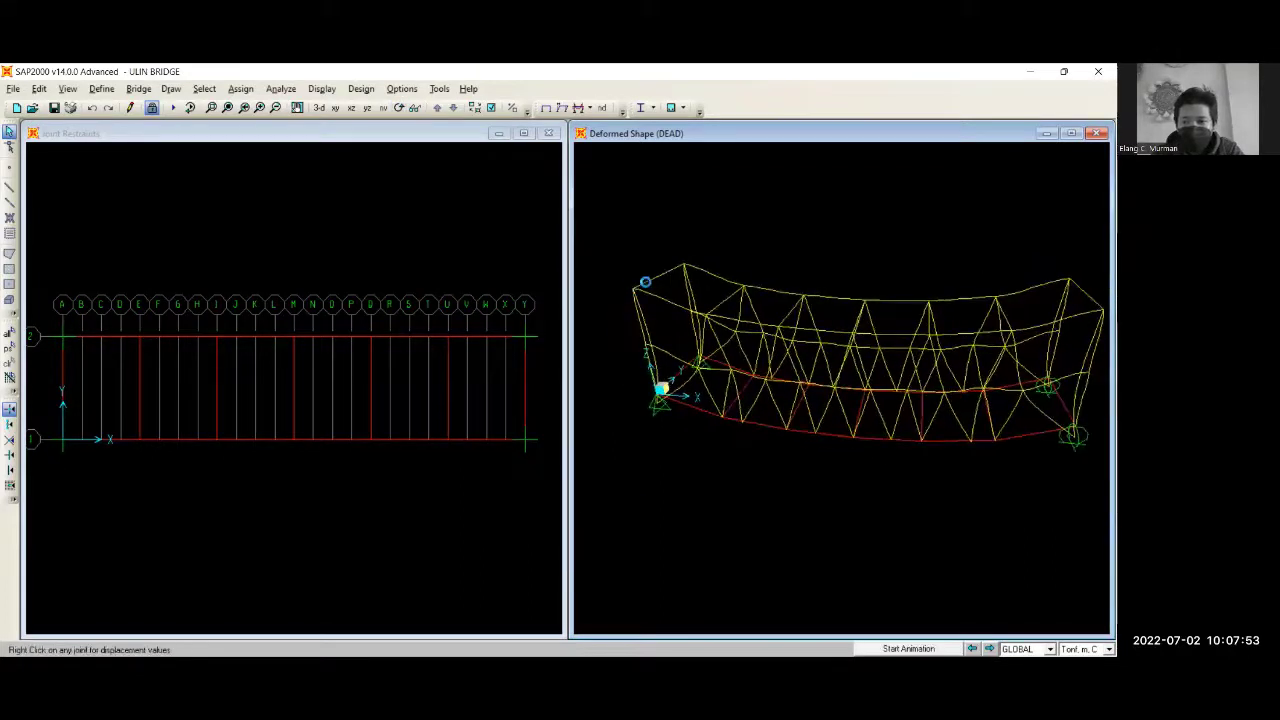
pyautogui.moveTo(786, 247); pyautogui.dragTo(868, 285)
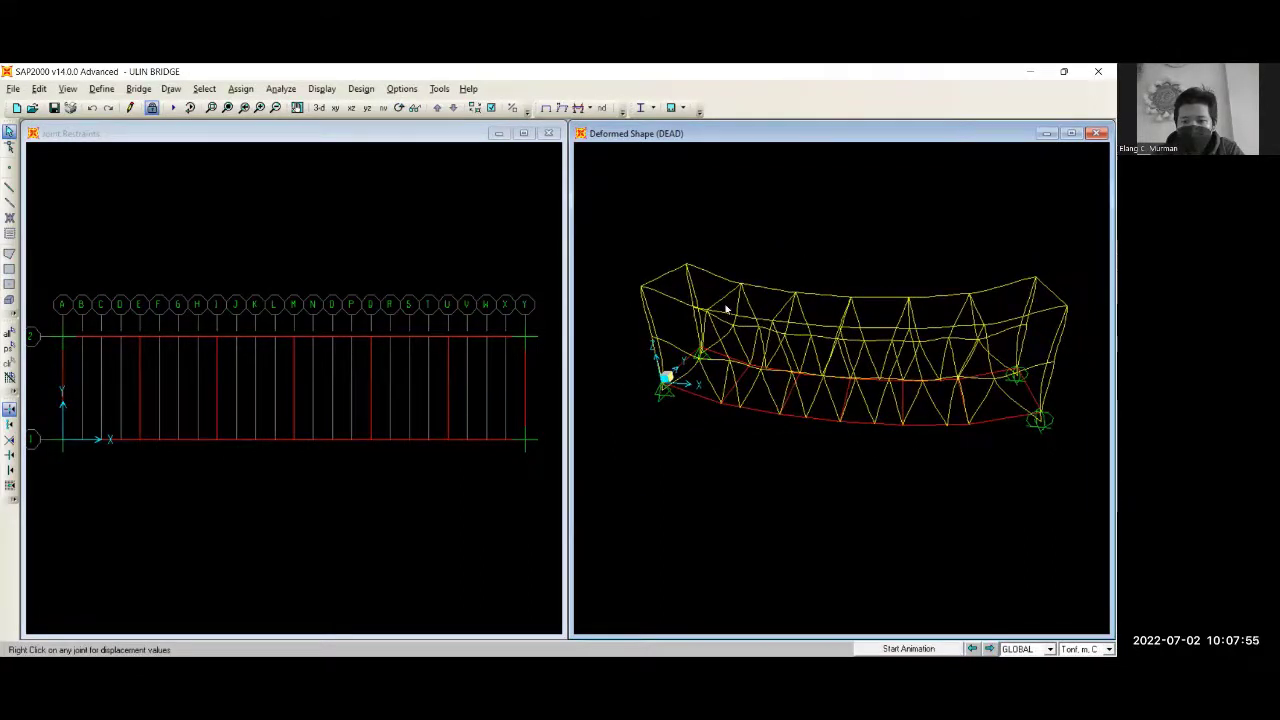
pyautogui.click(433, 280)
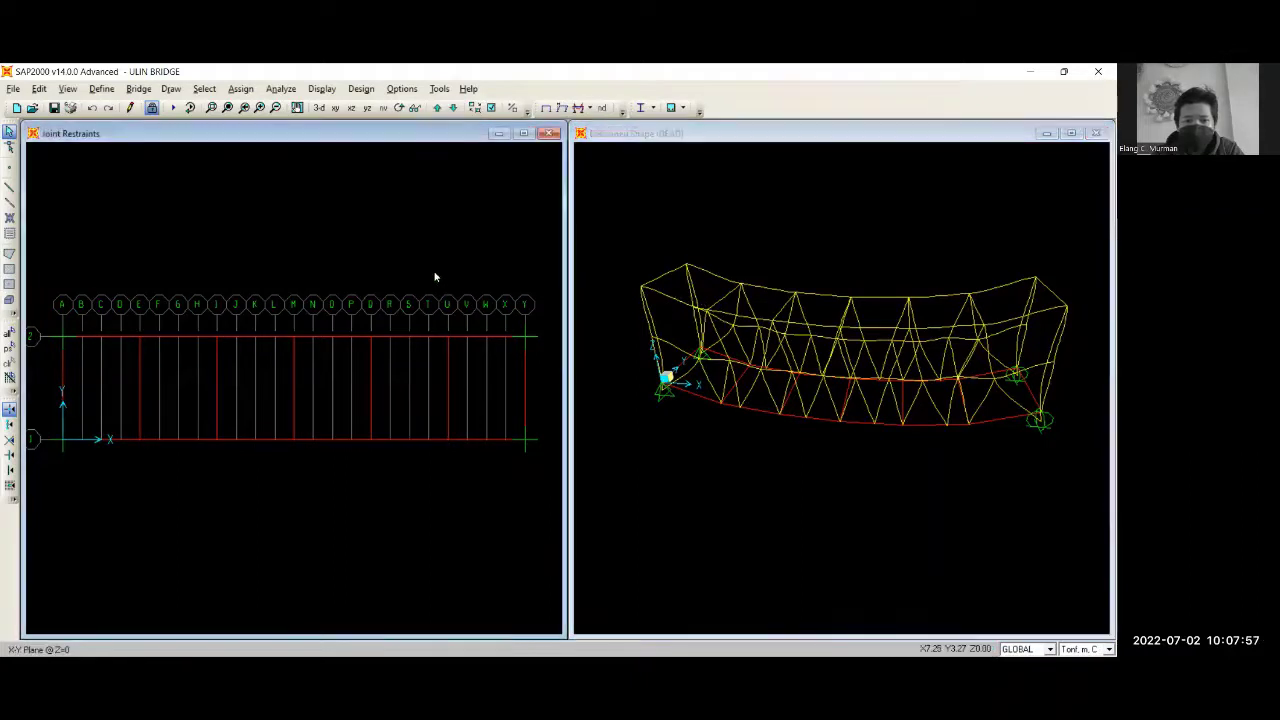
pyautogui.click(348, 108)
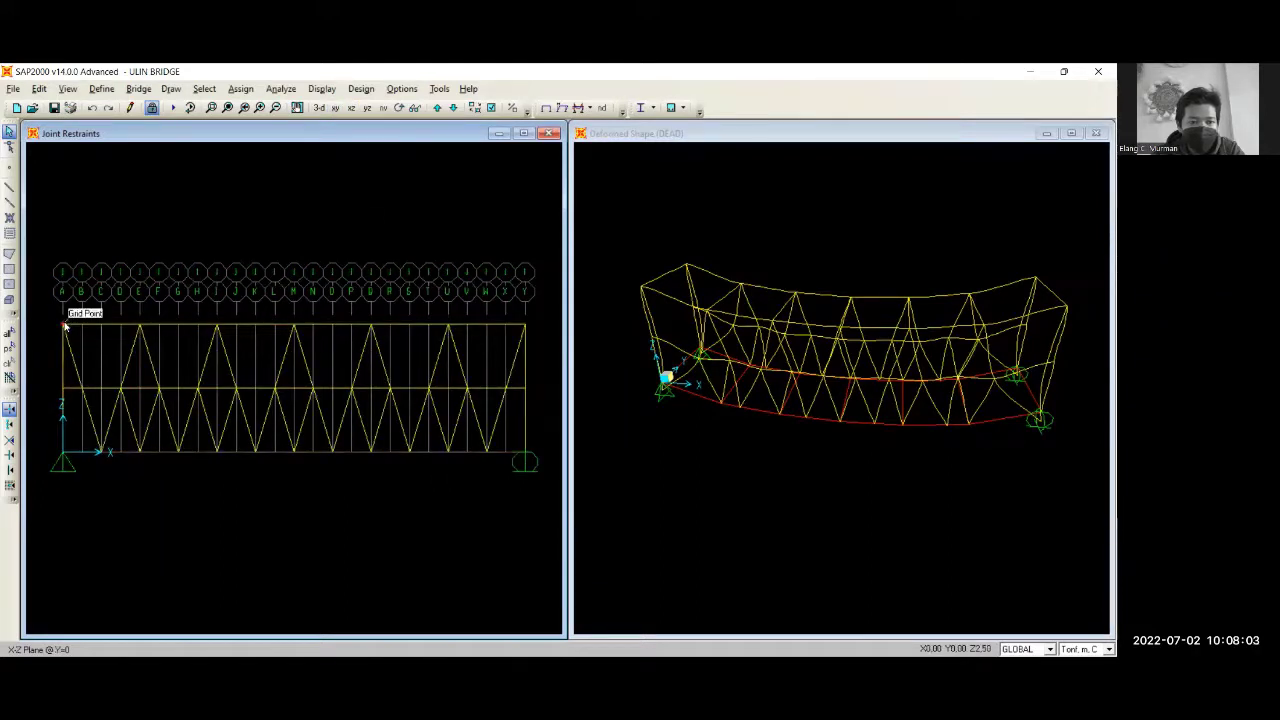
# Turn on Extrude View for the DEAD deformed shape and examine the extruded bridge from its side
pyautogui.click(793, 257)
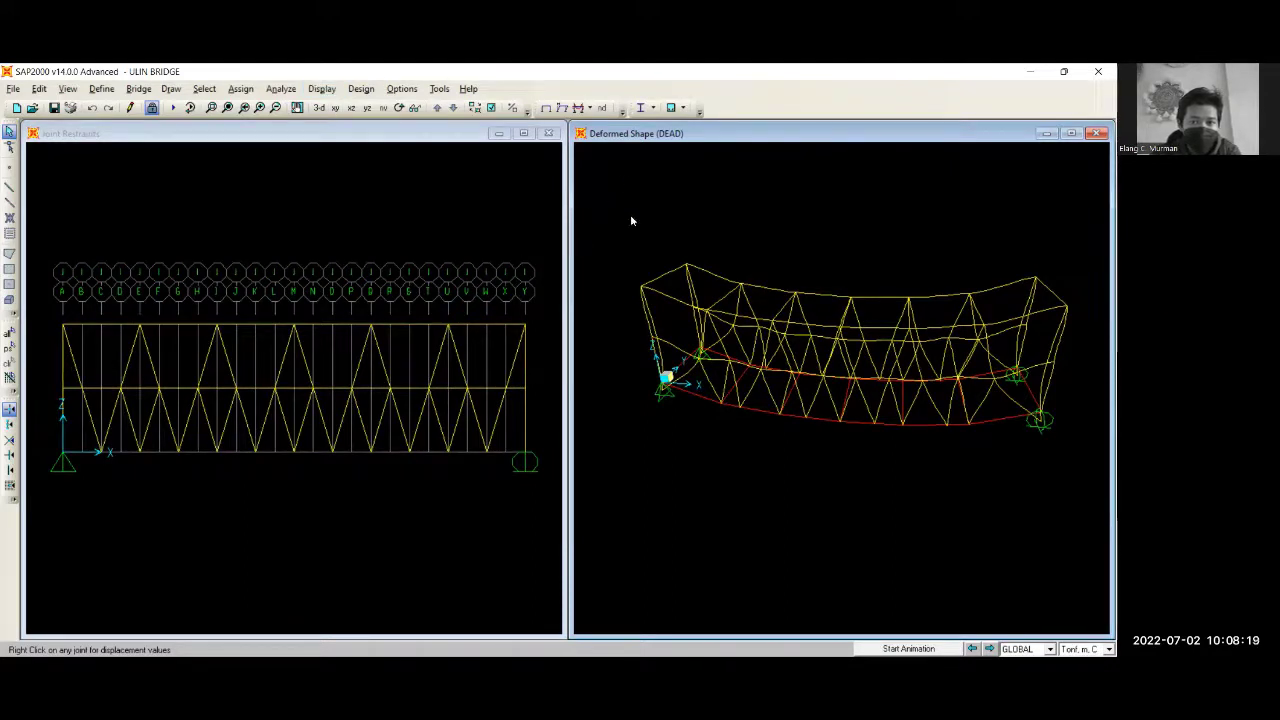
pyautogui.click(492, 110)
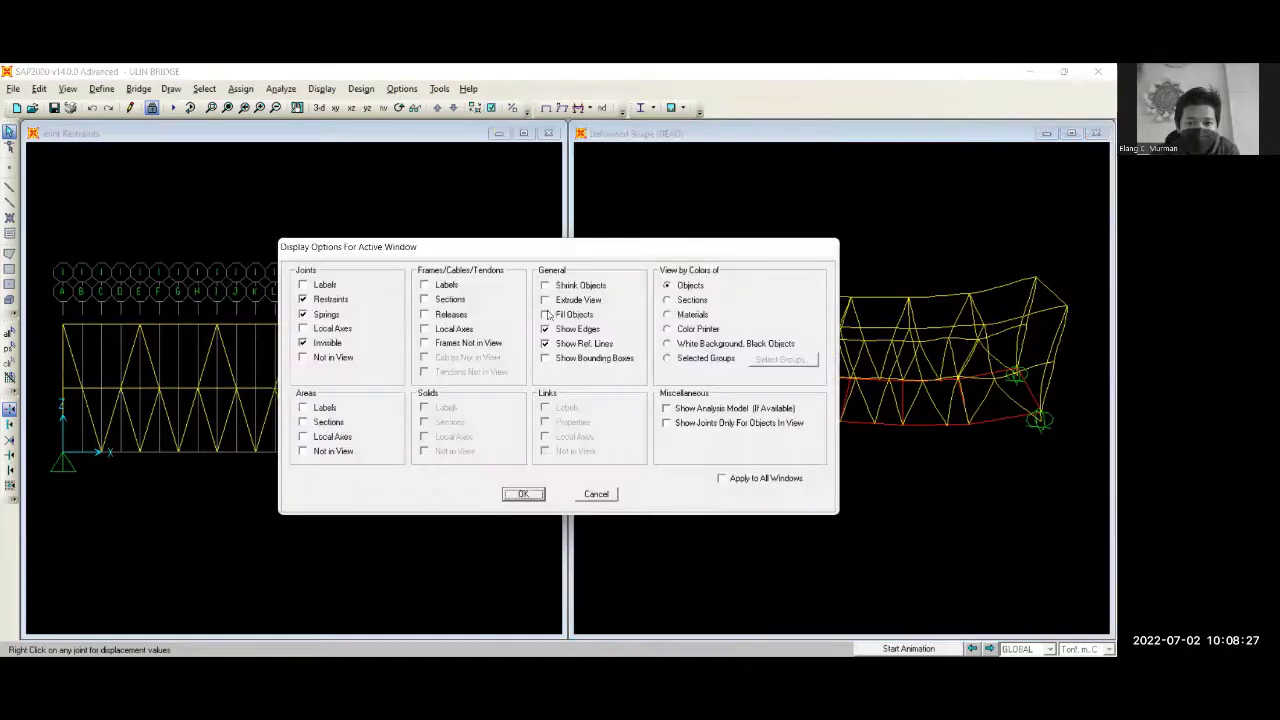
pyautogui.click(545, 301)
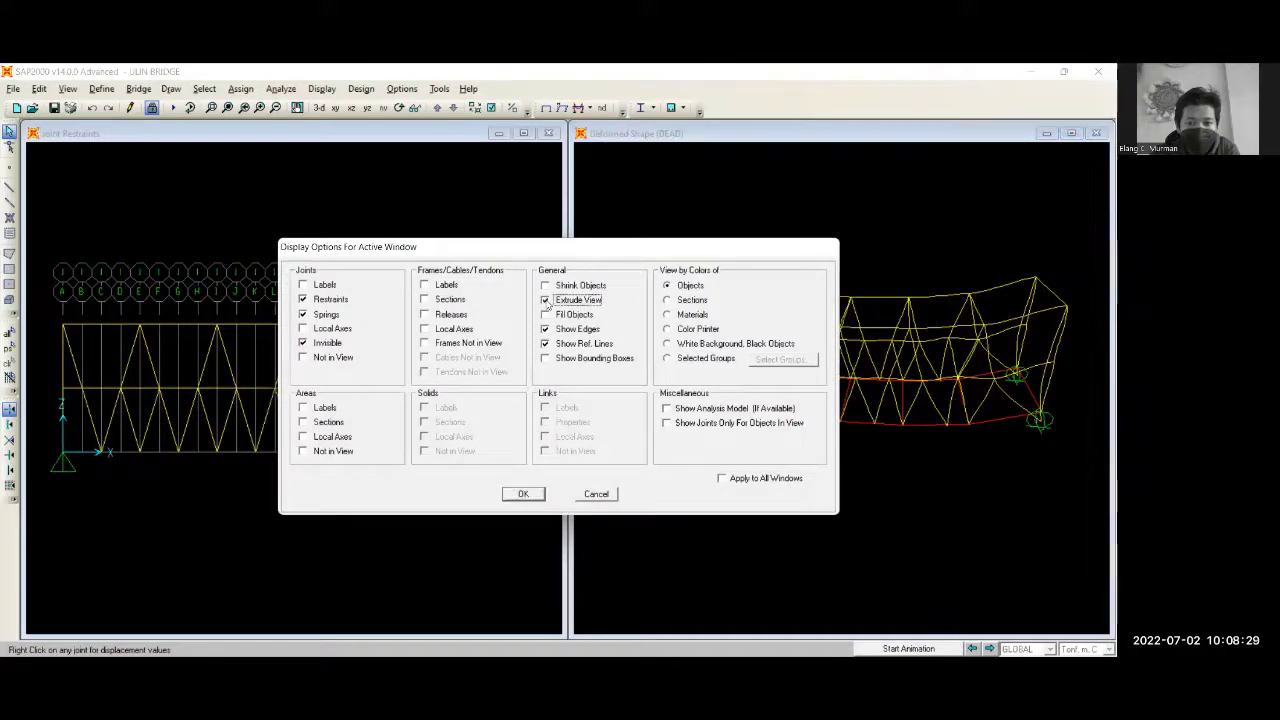
pyautogui.click(516, 495)
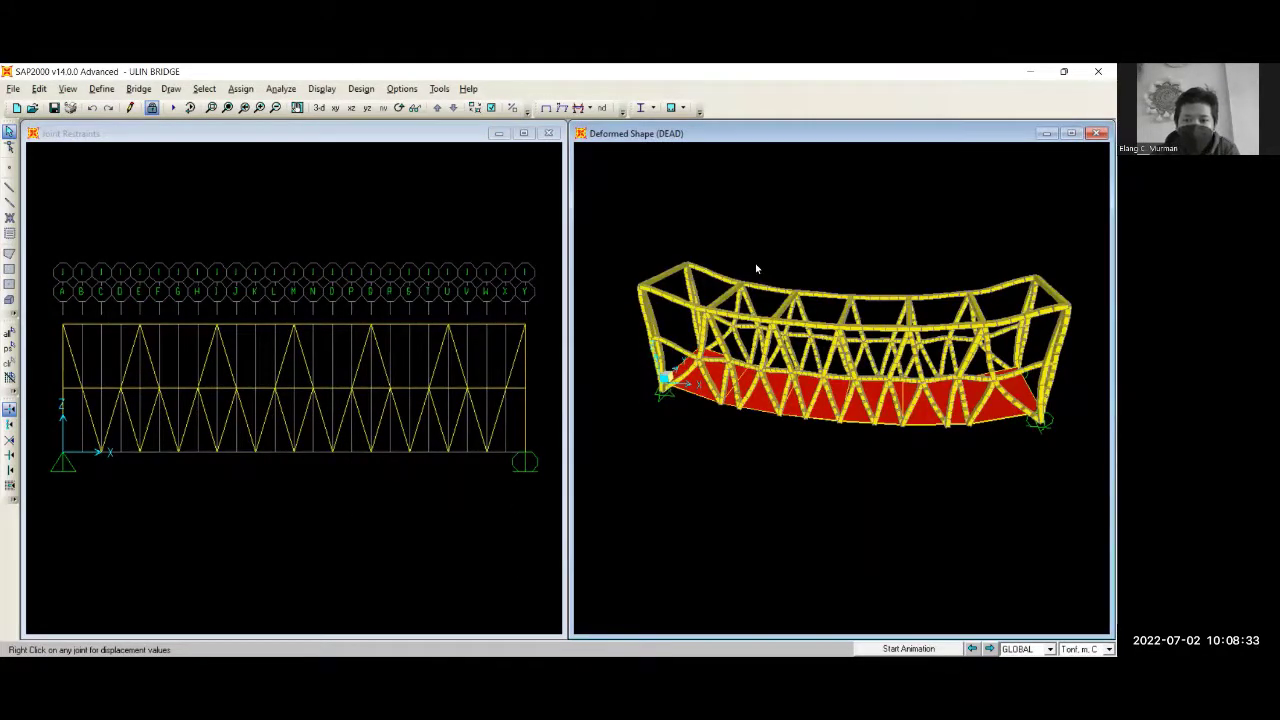
pyautogui.click(398, 107)
pyautogui.moveTo(712, 324); pyautogui.dragTo(754, 268)
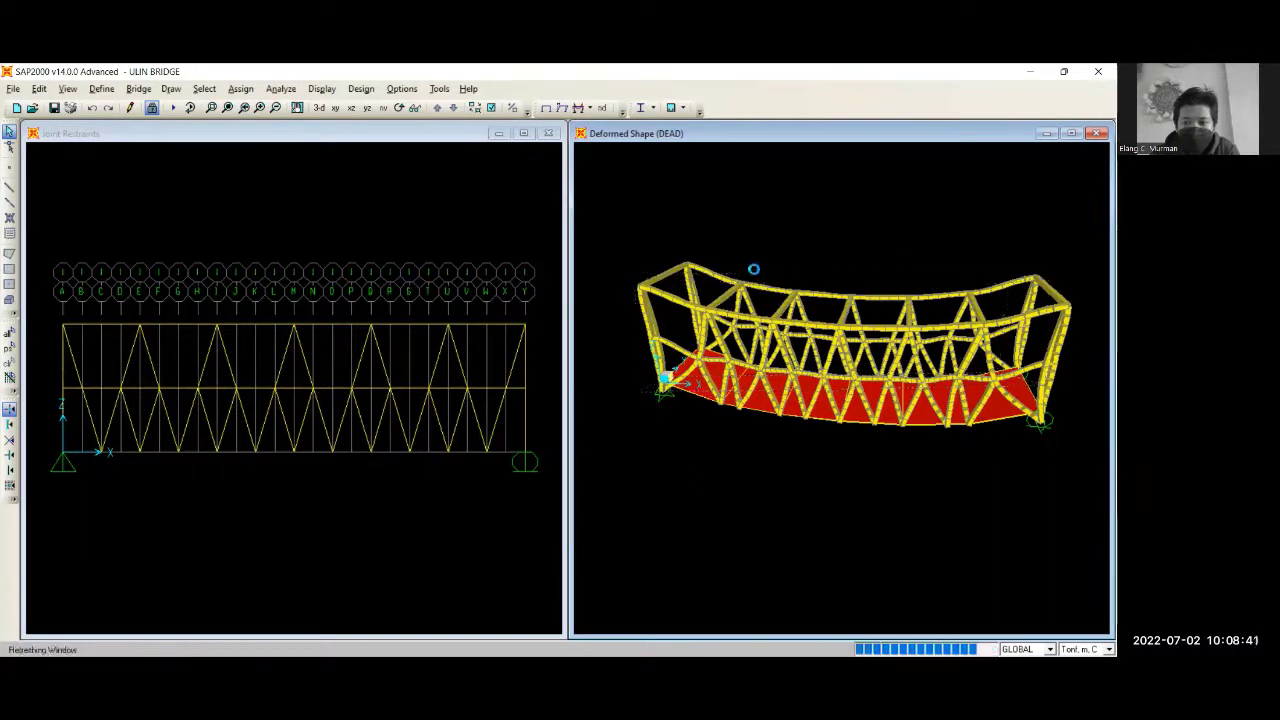
pyautogui.click(260, 238)
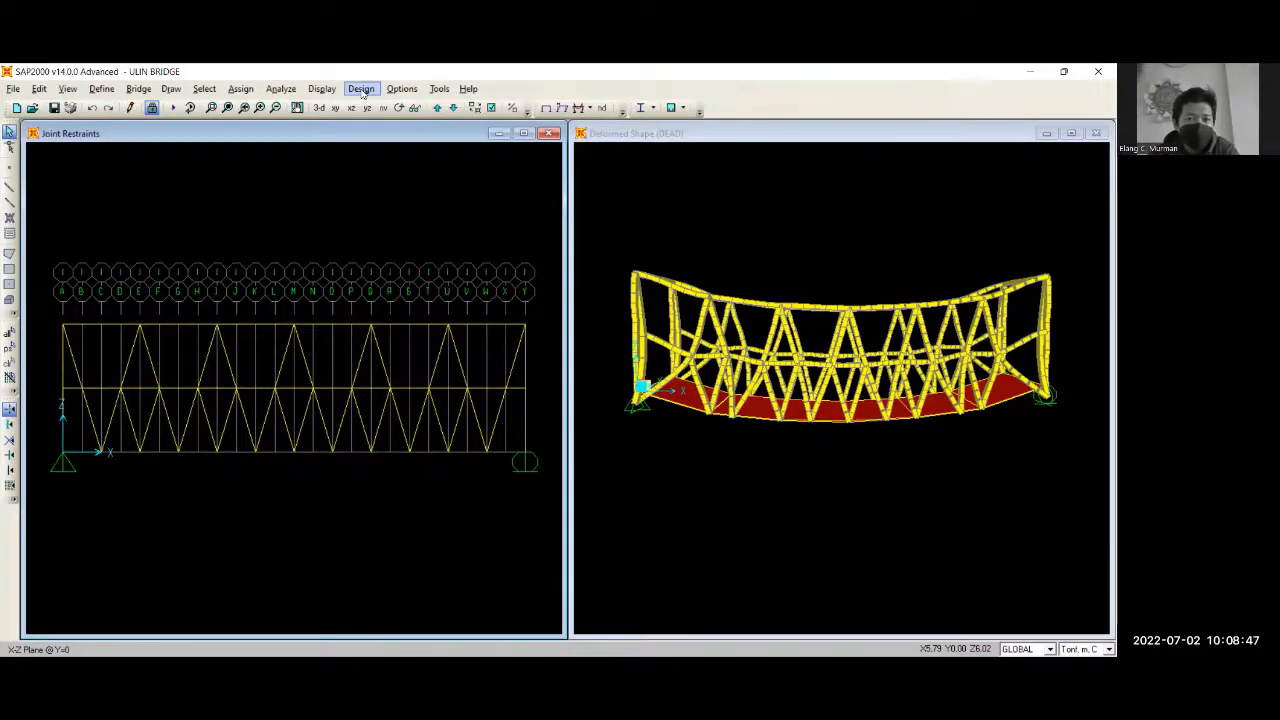
pyautogui.click(362, 90)
pyautogui.moveTo(513, 111)
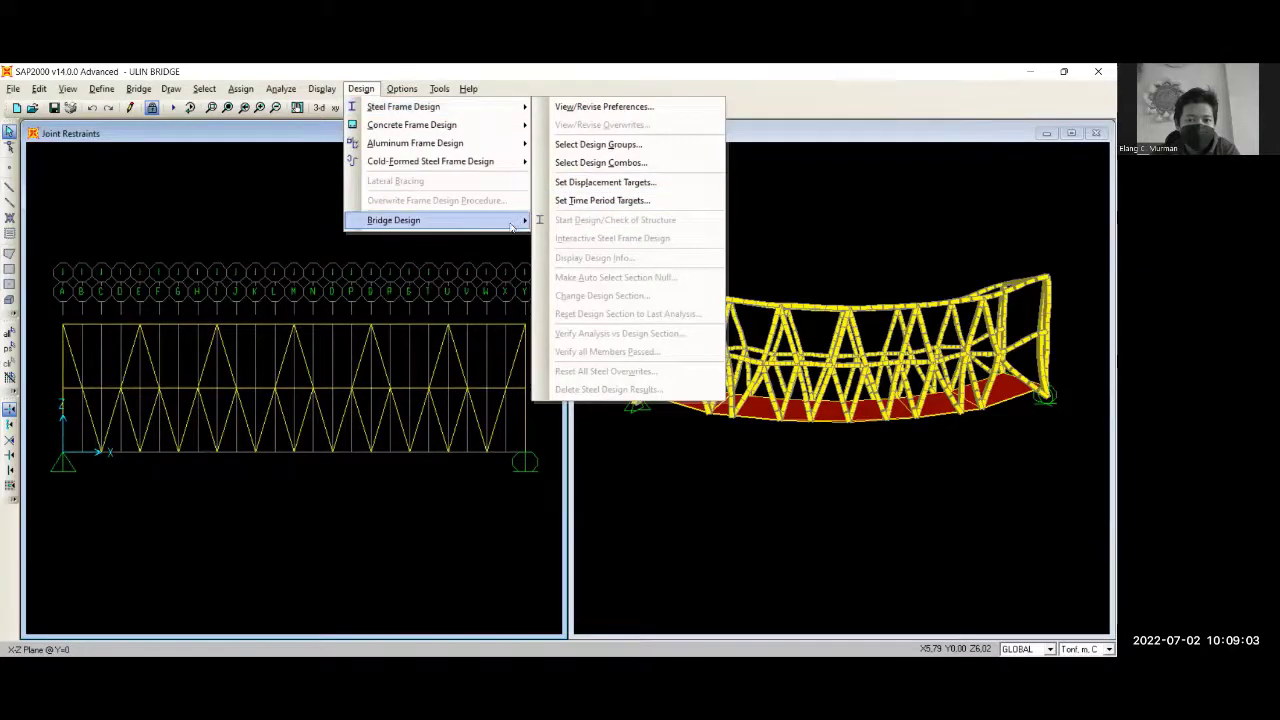
pyautogui.moveTo(512, 226)
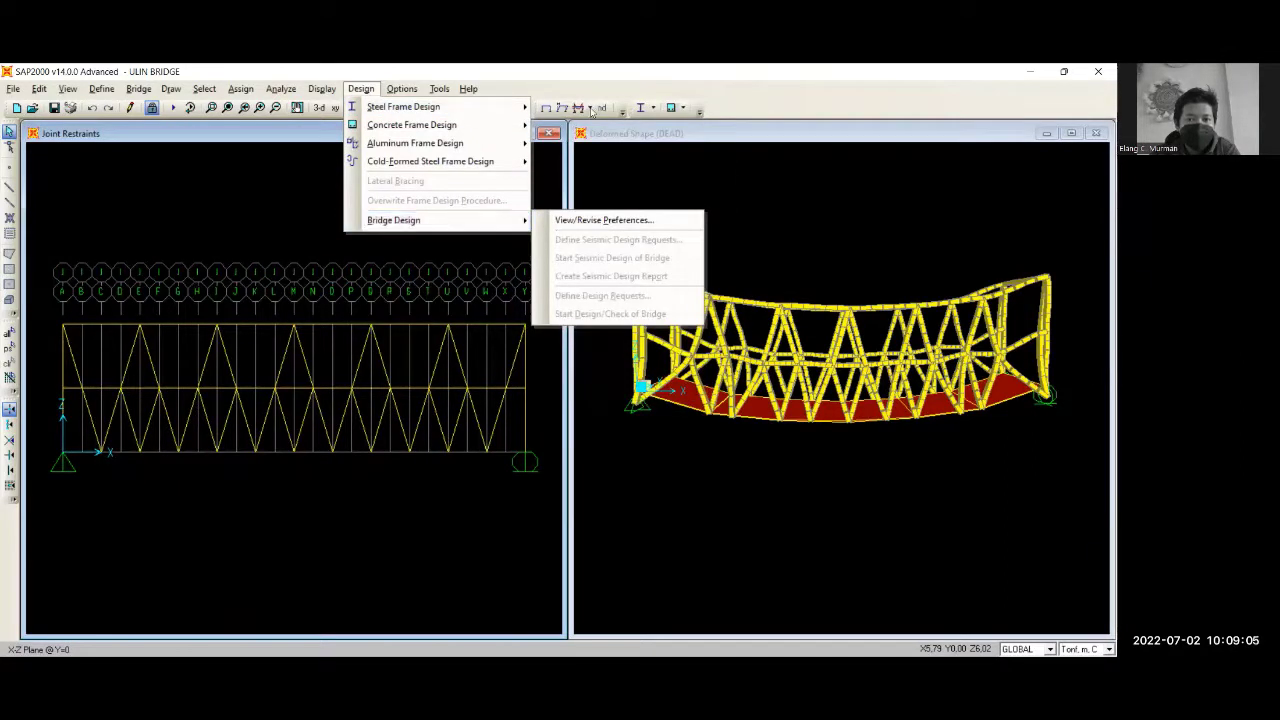
pyautogui.click(380, 297)
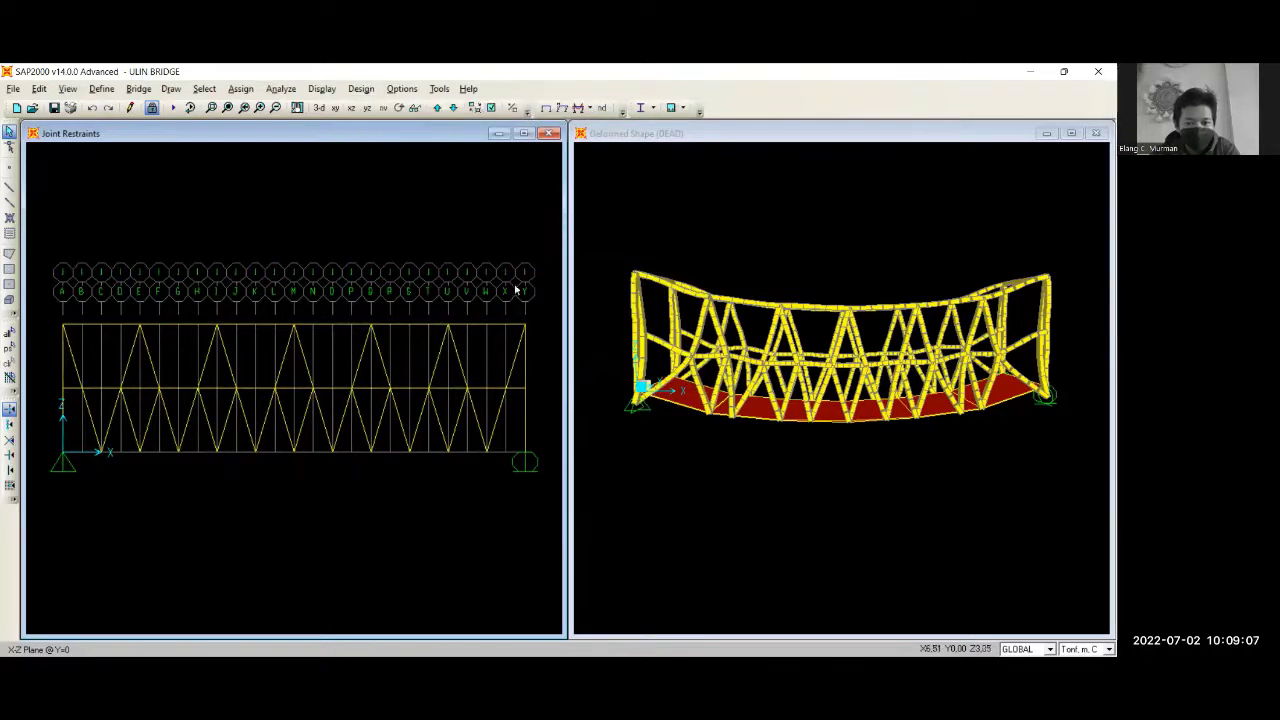